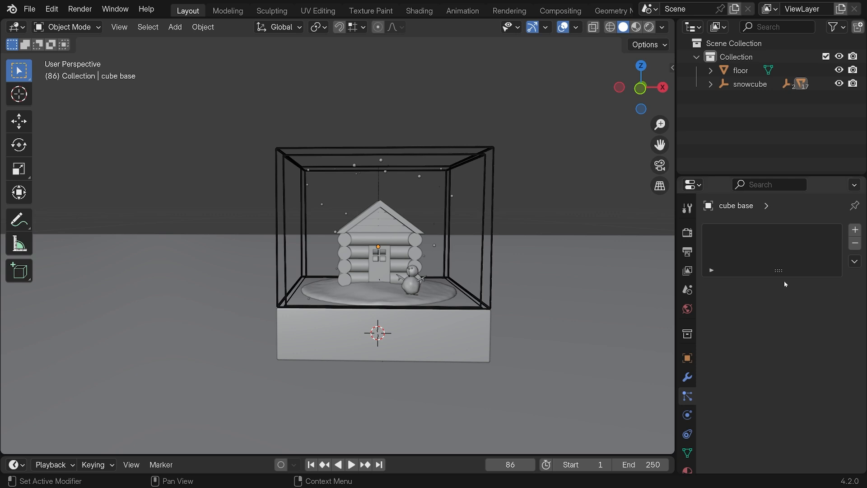
Step: Add a point light at the scene origin
middle_drag(404, 296, 417, 301)
scroll(418, 302, down, 3)
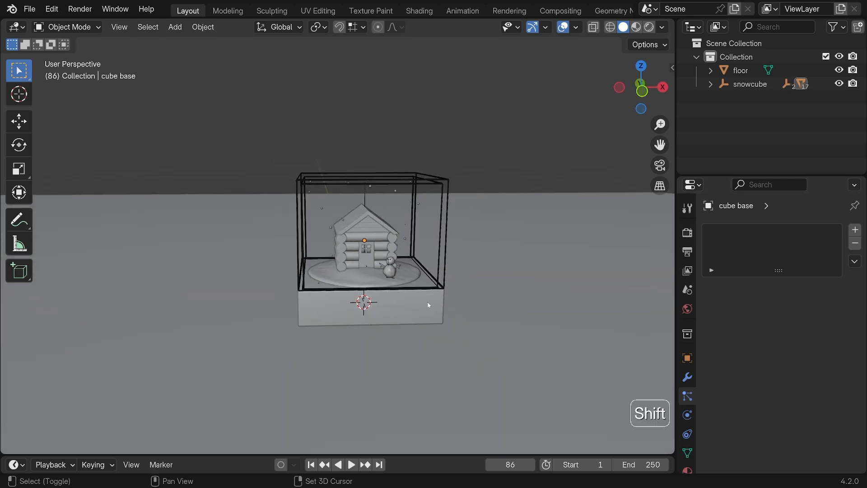
key(shift+a)
mouse_move(419, 370)
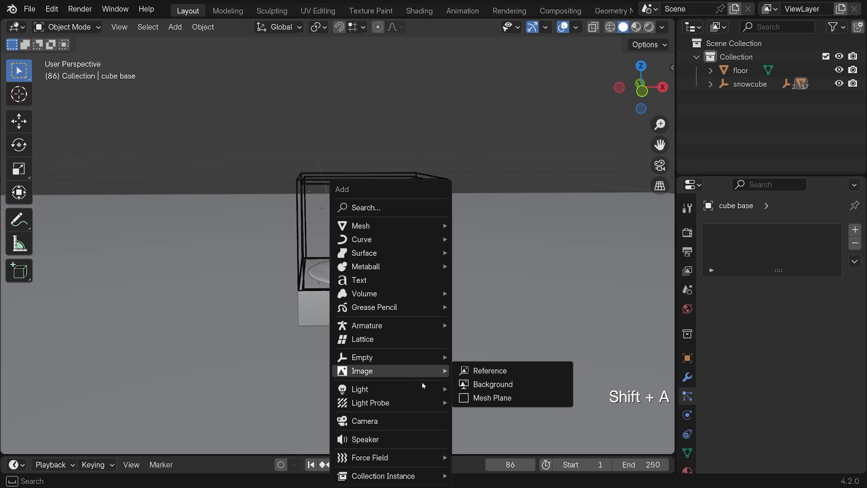
mouse_move(417, 391)
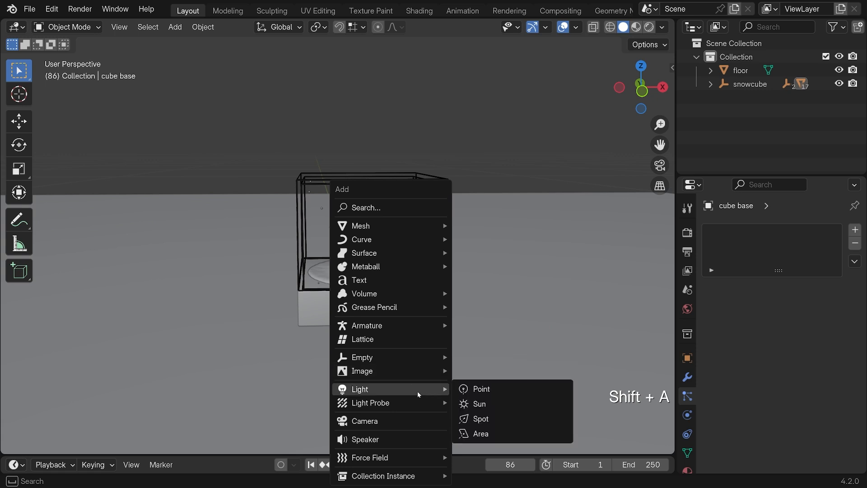
click(510, 395)
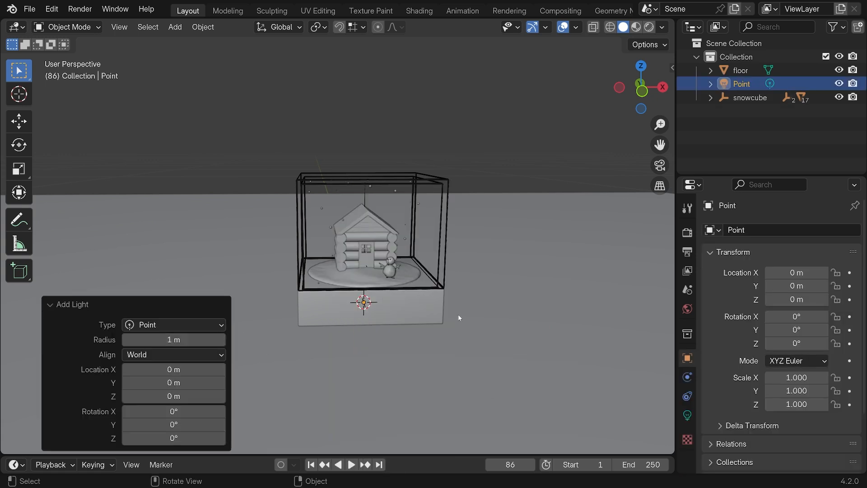
Step: Move the point light in front of and above the snow cube, about 0.09 m in X, -0.13 m in Y and 0.13 m in Z
key(g)
key(x)
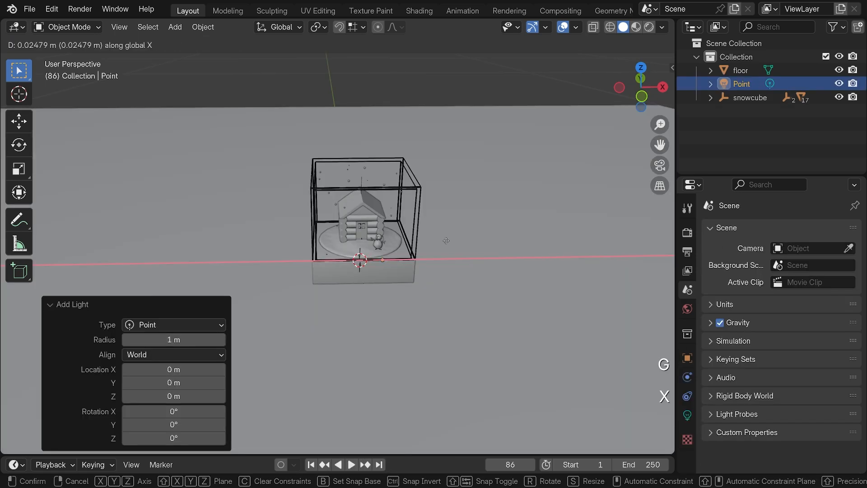
click(445, 254)
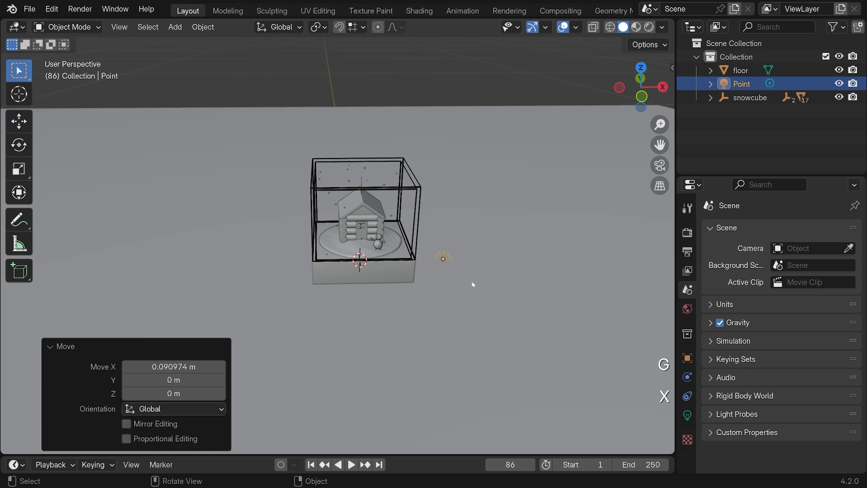
key(g)
key(y)
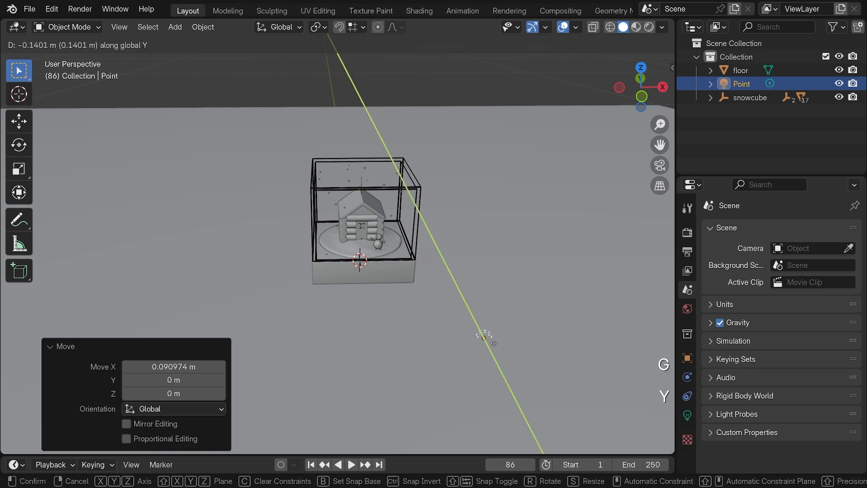
click(494, 344)
key(g)
key(z)
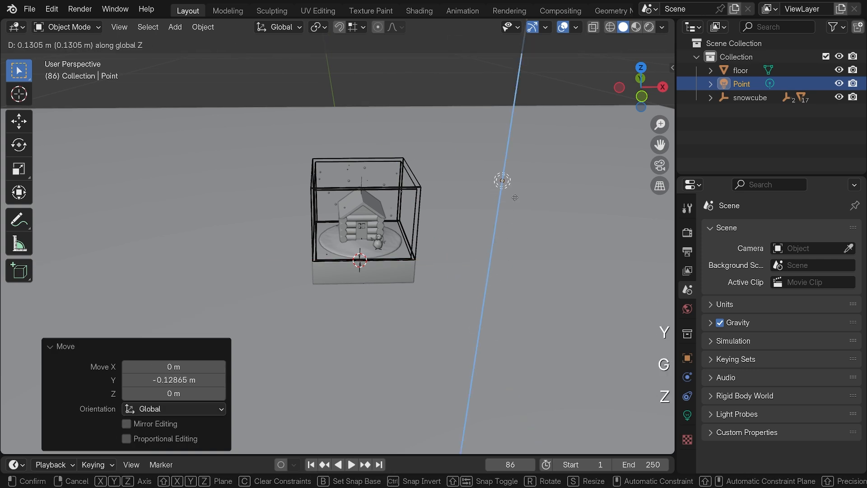
click(461, 257)
middle_drag(462, 256, 436, 271)
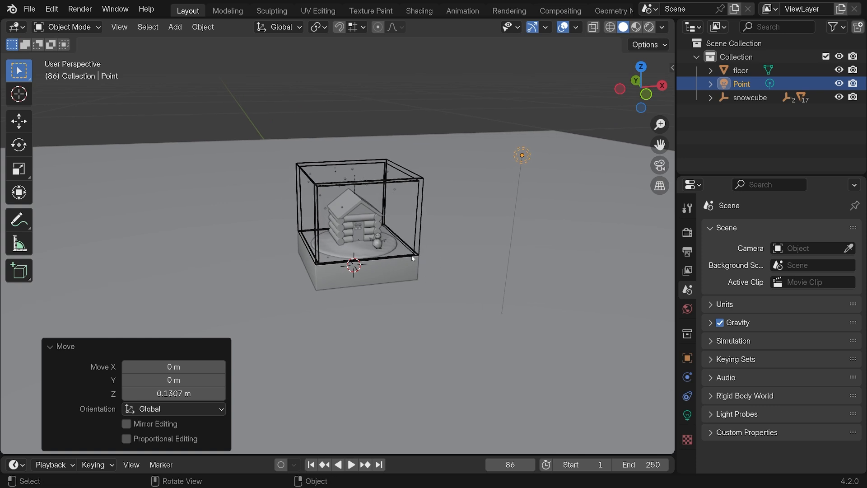
Step: Set the render engine to Cycles and its device to GPU Compute
click(687, 233)
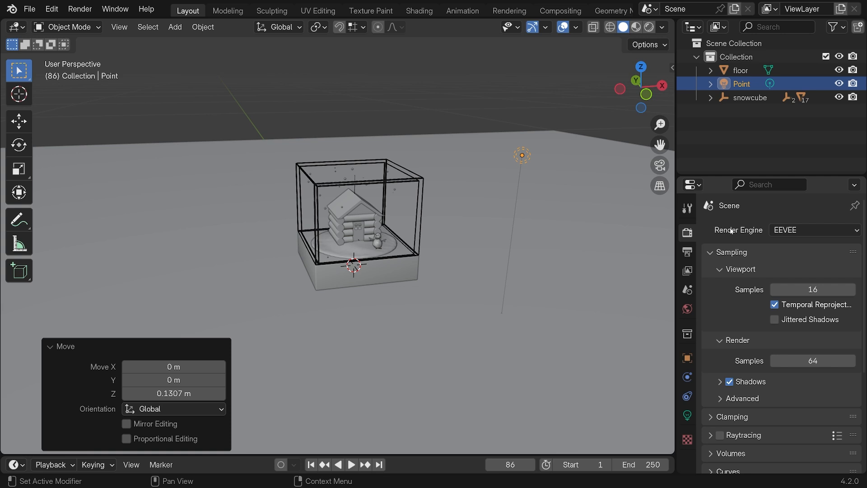
click(795, 232)
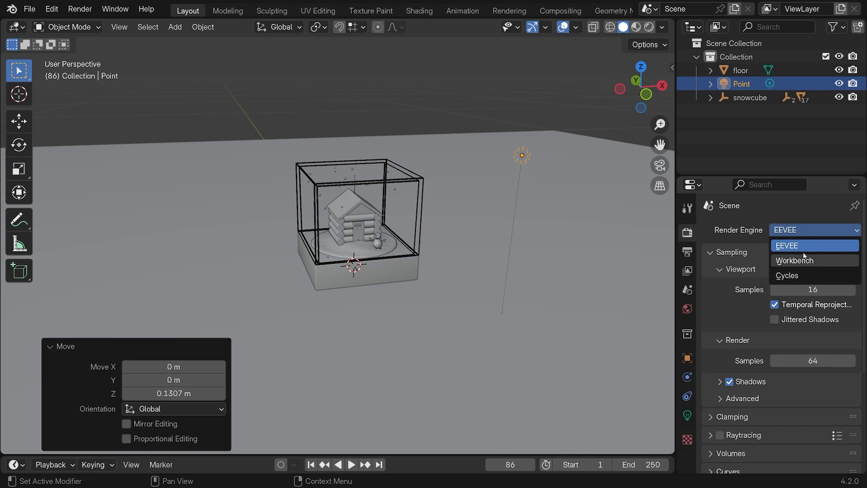
click(804, 277)
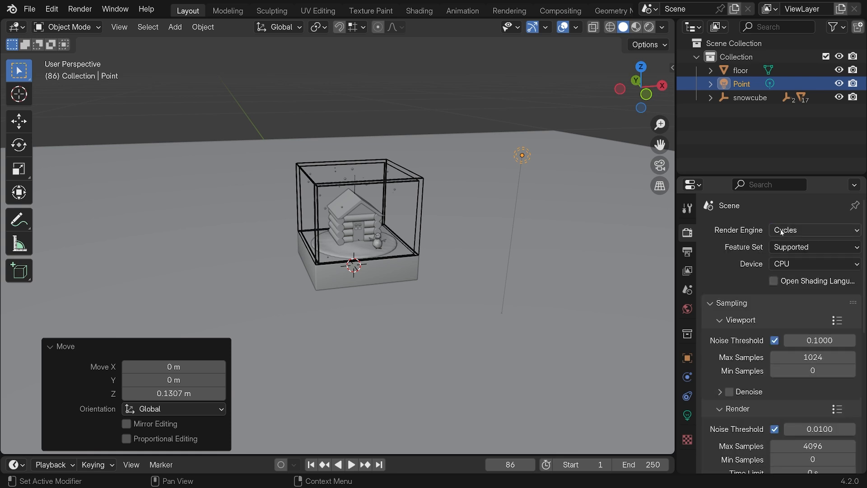
click(806, 261)
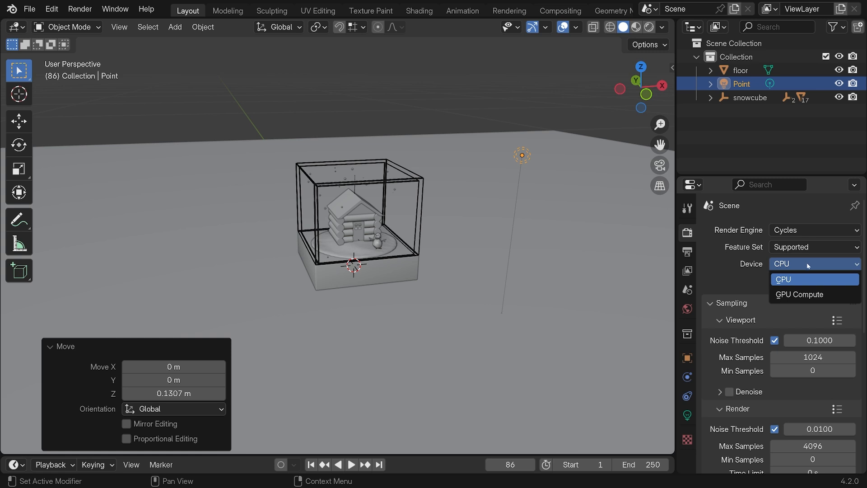
click(752, 264)
click(799, 266)
click(799, 294)
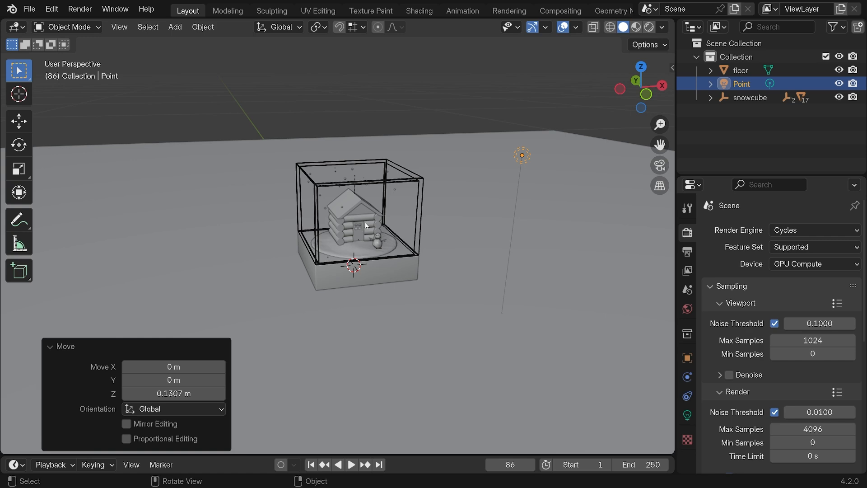
Step: Preview the scene in Rendered shading and raise the point light slightly along the Z axis
click(648, 28)
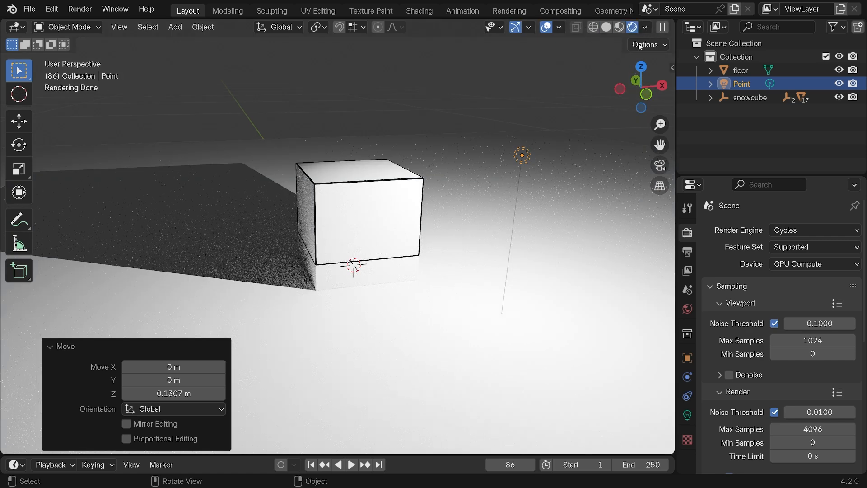
shift+middle_drag(393, 197, 422, 210)
scroll(425, 207, down, 4)
key(g)
key(z)
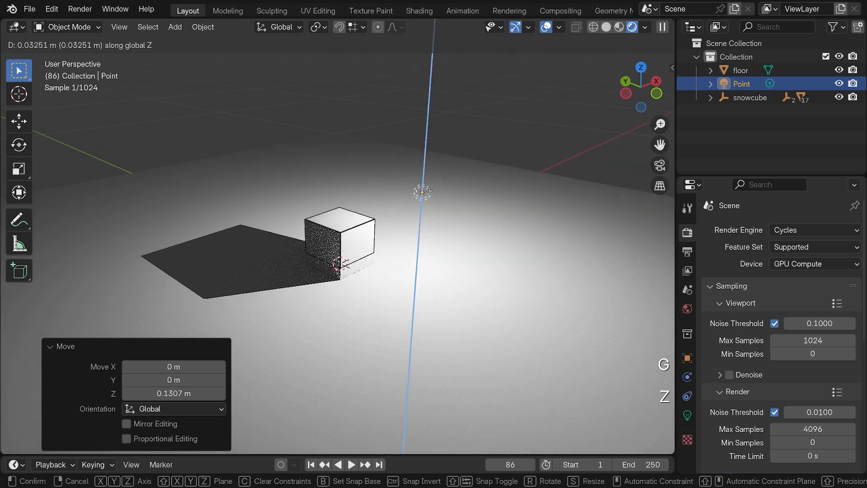
click(424, 183)
middle_drag(378, 241, 397, 238)
scroll(359, 243, up, 4)
click(52, 347)
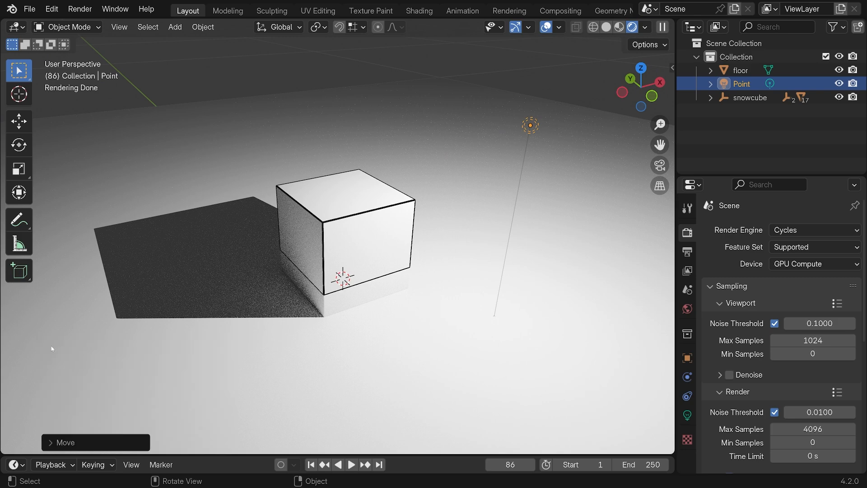
middle_drag(364, 299, 368, 272)
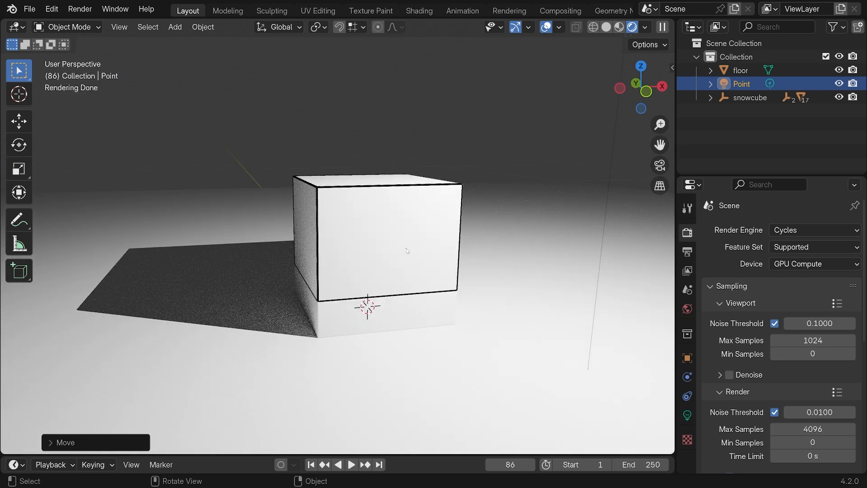
shift+middle_drag(416, 252, 409, 280)
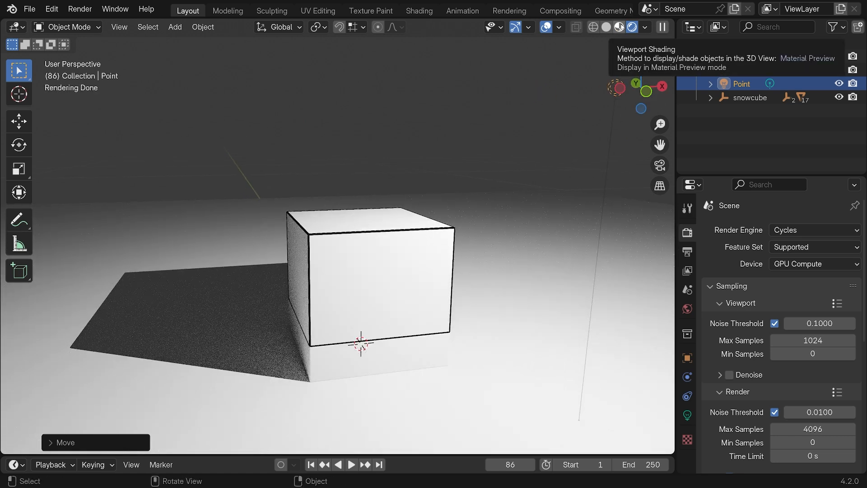
Step: Switch the viewport to Material Preview shading for working on the log house inside the cube
click(621, 27)
shift+middle_drag(453, 285, 456, 256)
scroll(384, 324, up, 6)
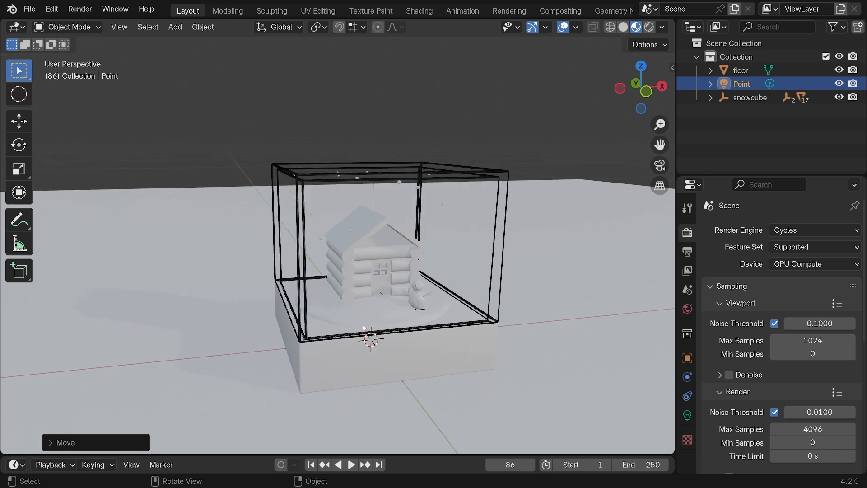
shift+middle_drag(384, 324, 329, 257)
middle_drag(330, 300, 321, 291)
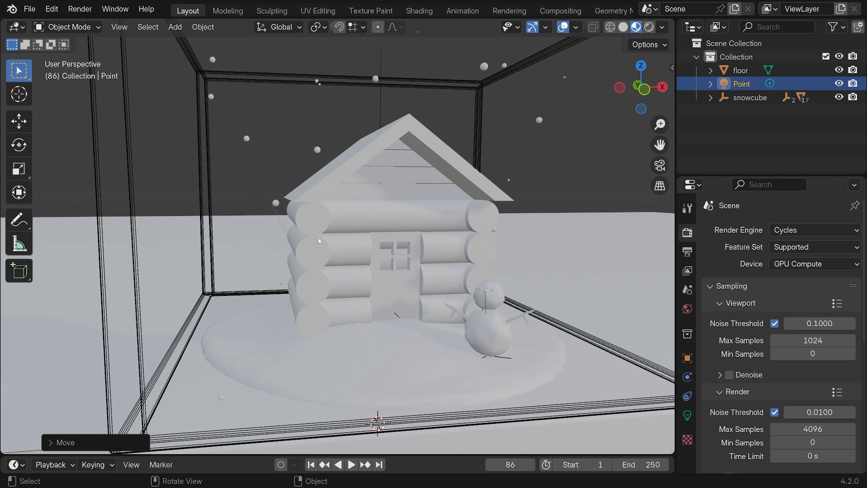
Step: Create a new material on the log house's side walls and name it "house wall"
click(311, 249)
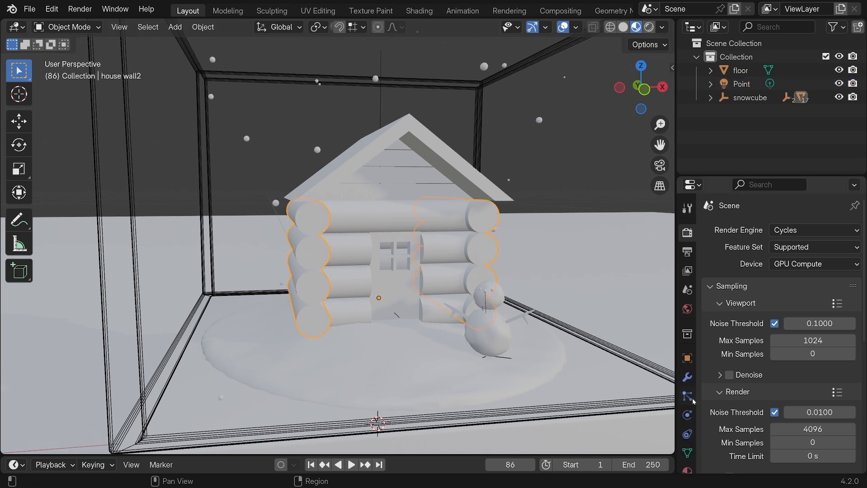
scroll(686, 431, down, 2)
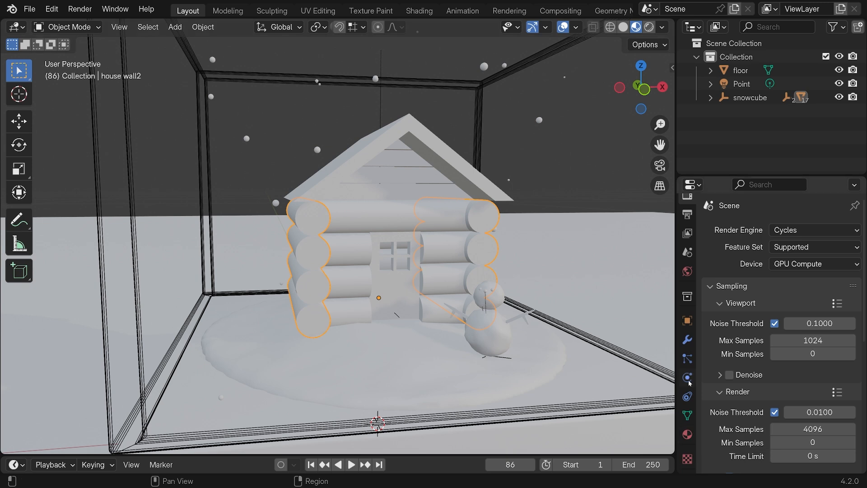
click(688, 435)
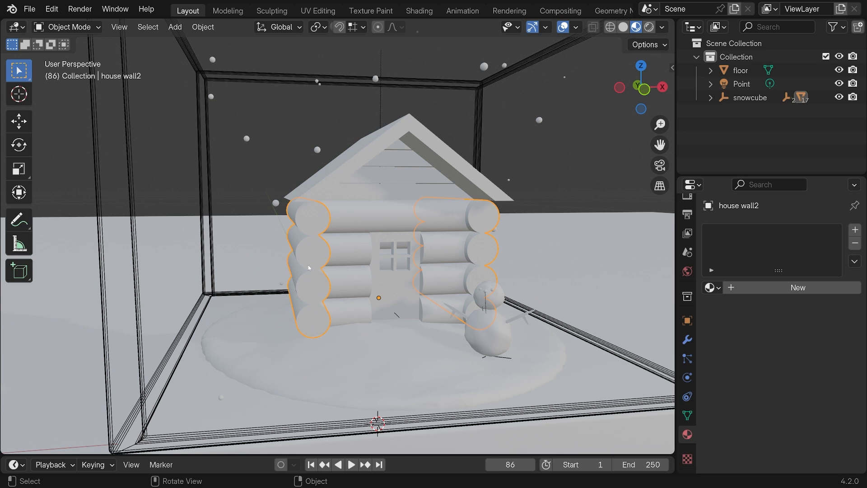
click(740, 292)
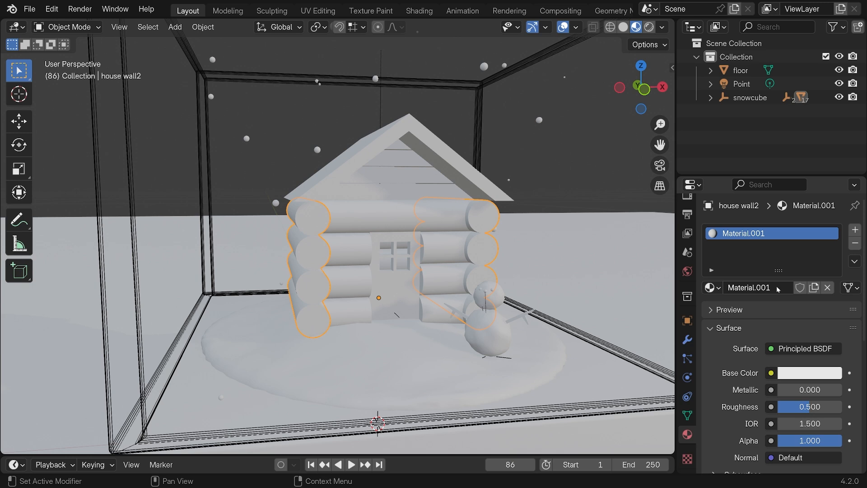
click(778, 289)
text(h)
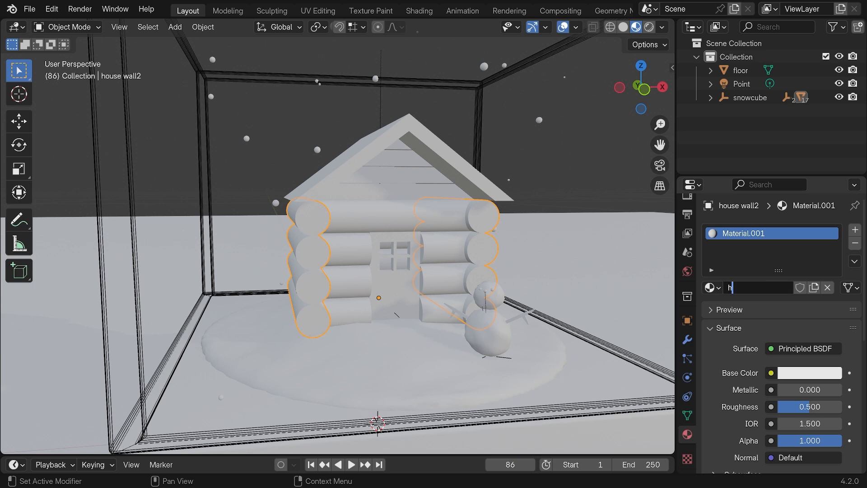
text(ouse wall)
key(Return)
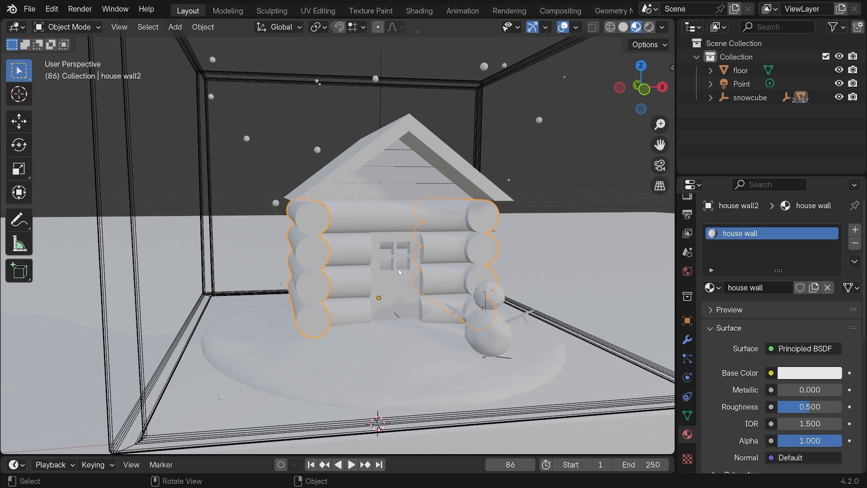
Step: Set the house wall material's base color to a dark reddish brown with hue 0.033 and saturation 0.912
middle_drag(377, 277, 347, 292)
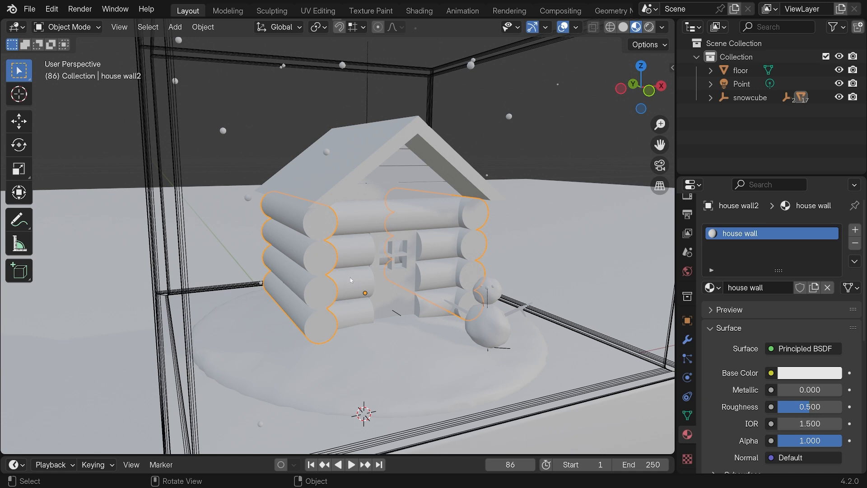
scroll(730, 346, down, 2)
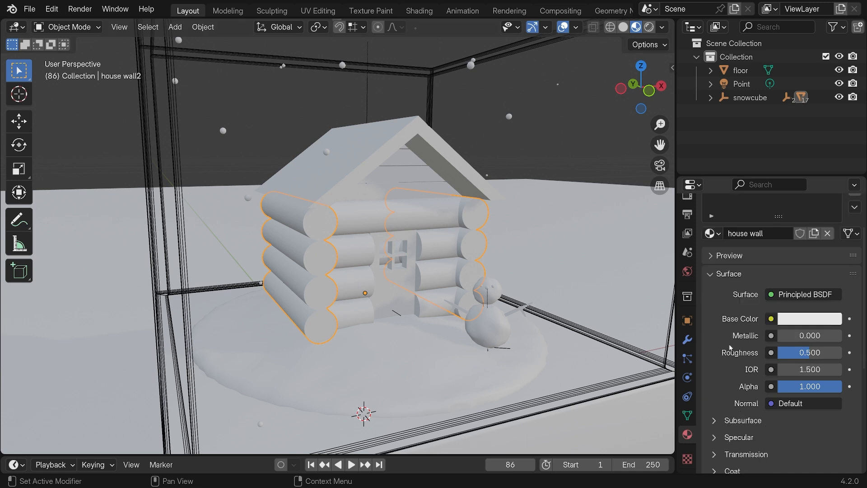
scroll(730, 346, down, 1)
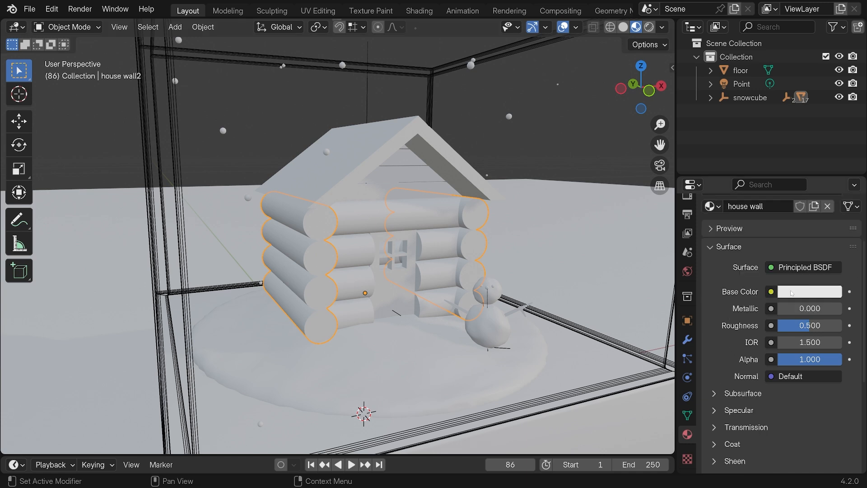
click(815, 292)
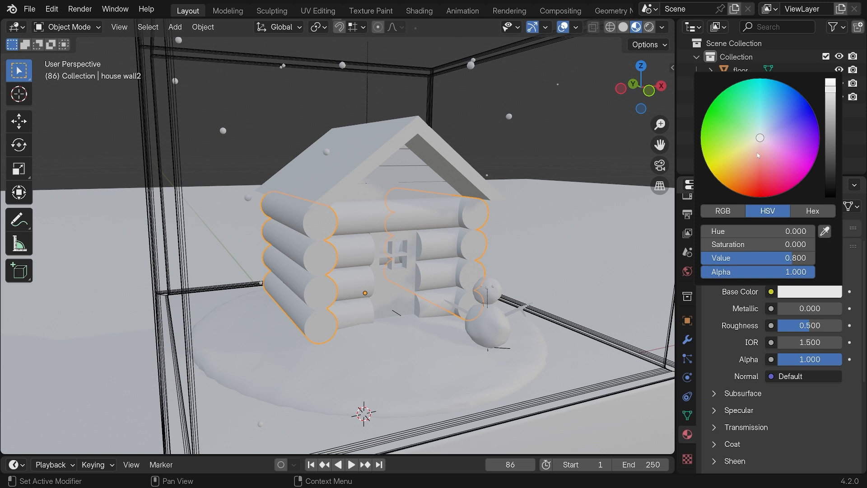
drag(761, 139, 748, 177)
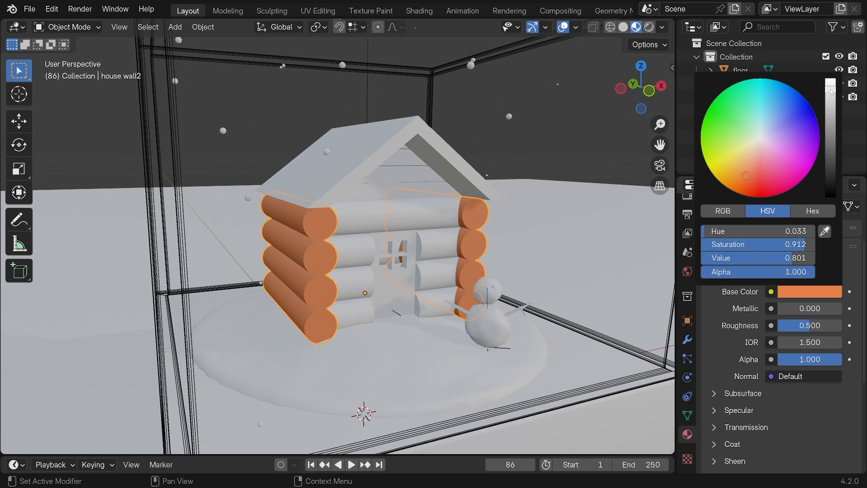
drag(832, 94, 830, 159)
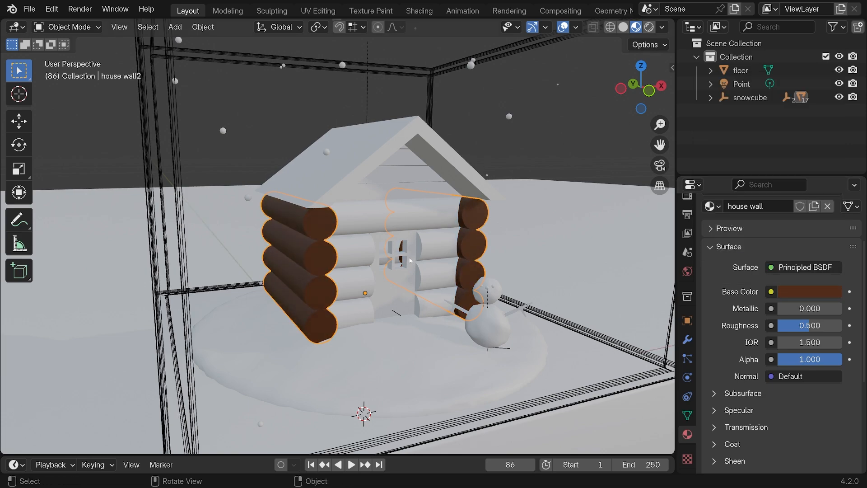
middle_drag(396, 263, 402, 239)
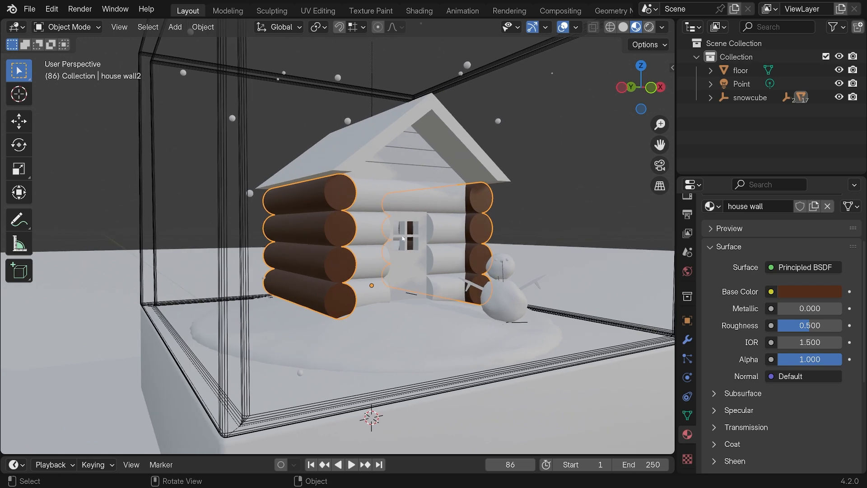
middle_drag(375, 202, 362, 219)
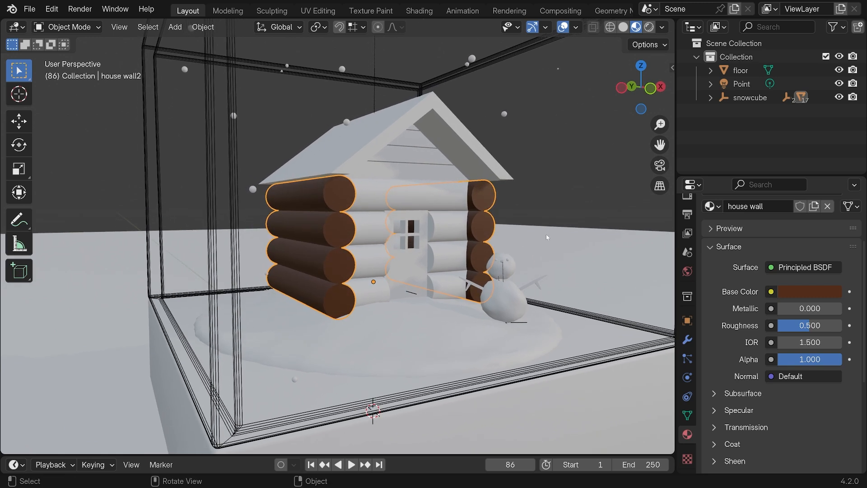
Step: Assign the existing "house wall" material to the log house's front wall
scroll(757, 271, up, 3)
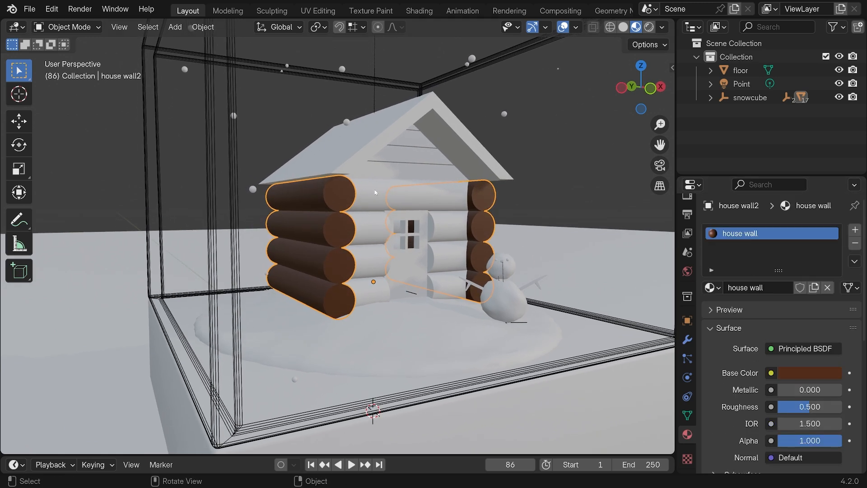
click(367, 199)
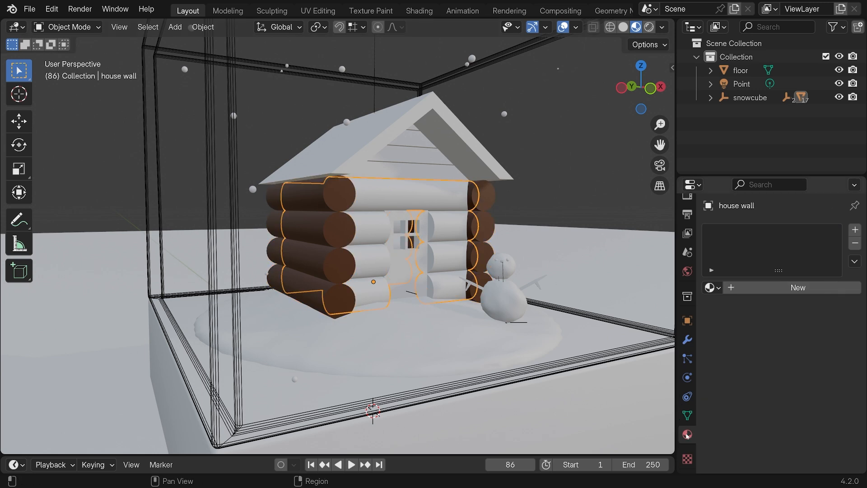
click(718, 289)
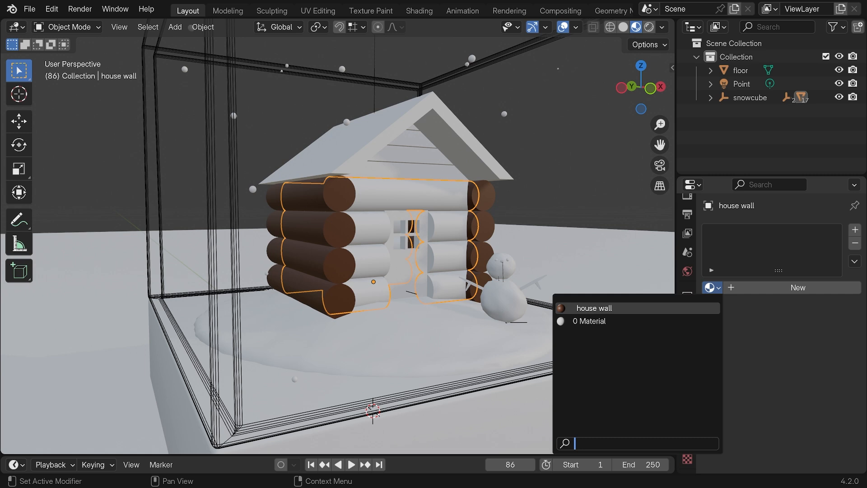
click(594, 308)
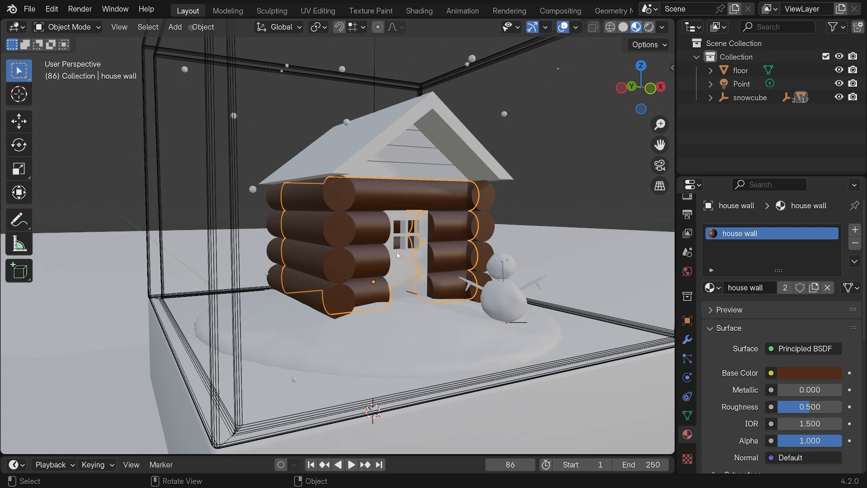
Step: Assign the existing "house wall" material to the gable wall under the roof and to the house door
click(408, 261)
middle_drag(410, 259, 392, 270)
shift+middle_drag(408, 182, 399, 197)
shift+click(400, 197)
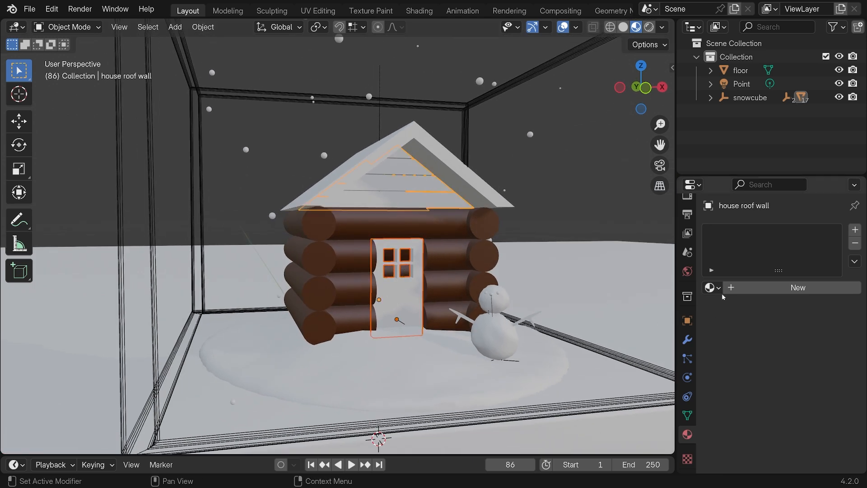
click(711, 287)
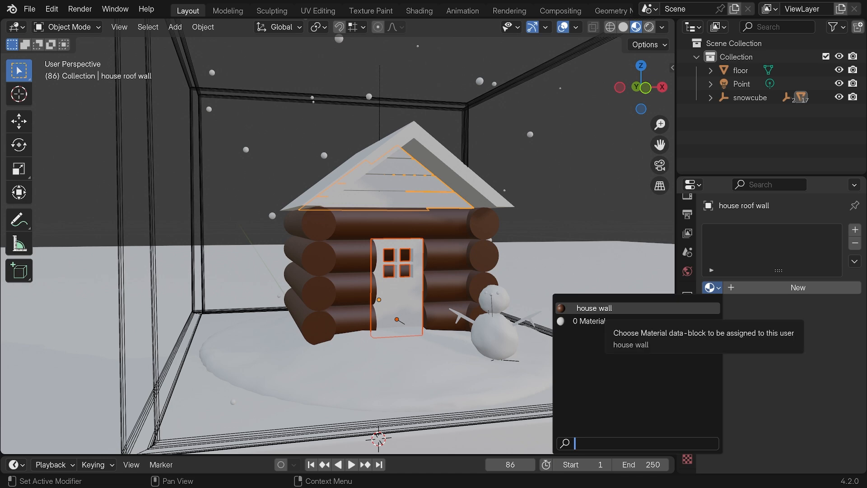
click(582, 309)
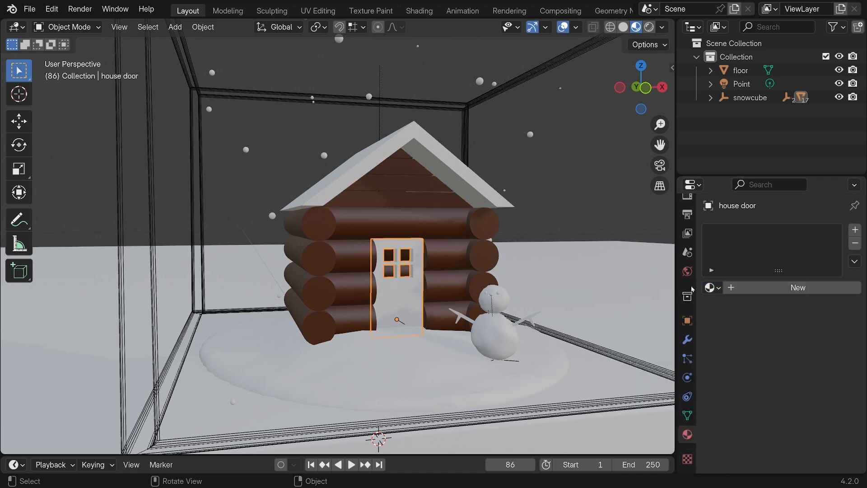
click(711, 288)
click(595, 308)
Step: Deselect the door and examine the brown log house inside the cube from several angles
scroll(522, 289, down, 5)
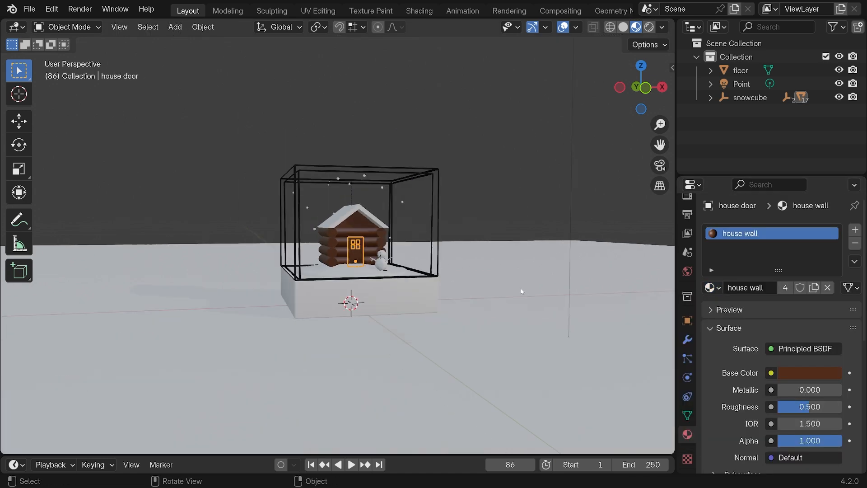
scroll(432, 283, up, 5)
middle_drag(429, 280, 435, 279)
scroll(592, 251, down, 3)
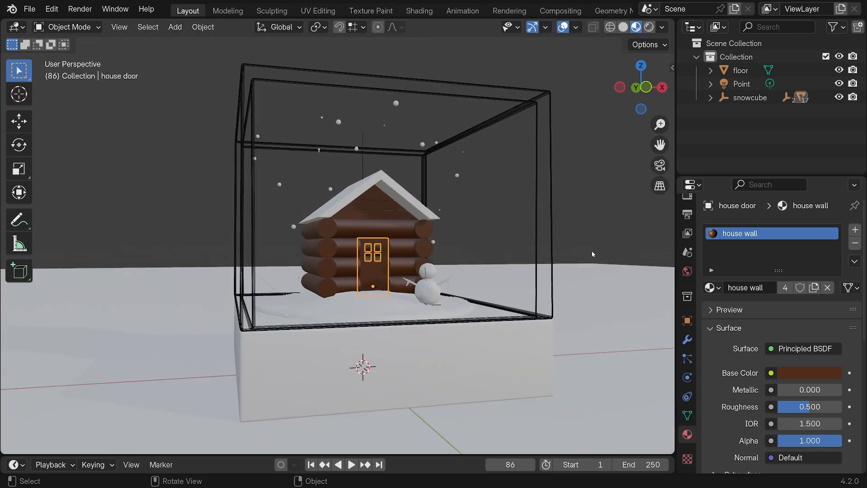
click(592, 251)
middle_drag(455, 245, 415, 269)
scroll(430, 251, up, 5)
scroll(426, 251, down, 4)
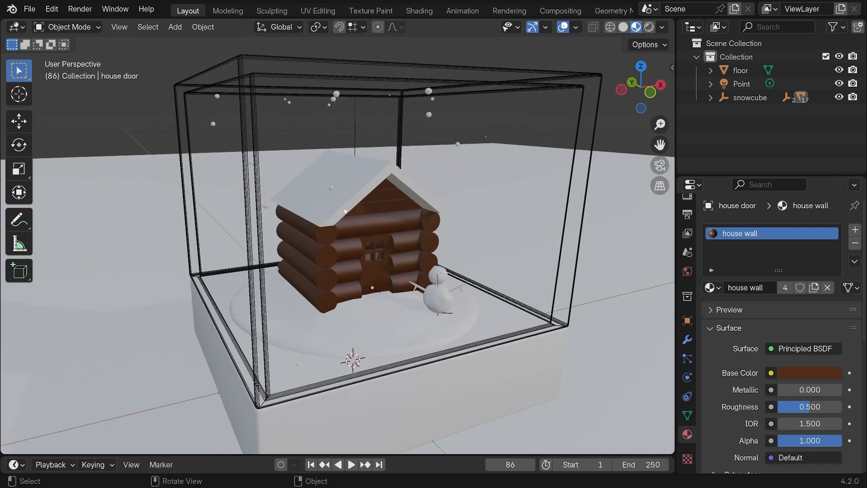
middle_drag(359, 207, 353, 183)
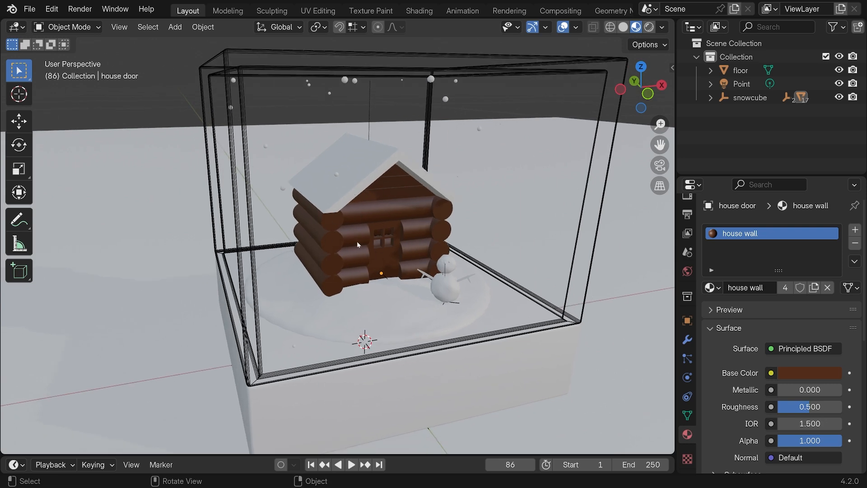
middle_drag(357, 243, 367, 231)
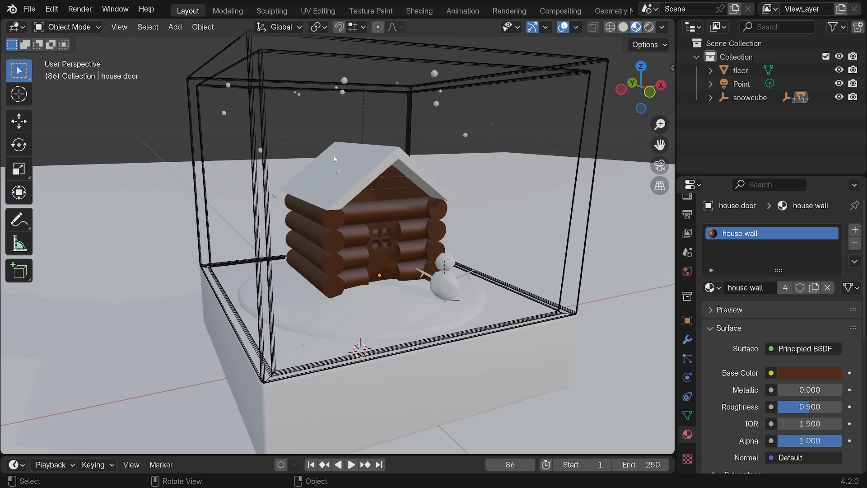
middle_drag(370, 170, 363, 169)
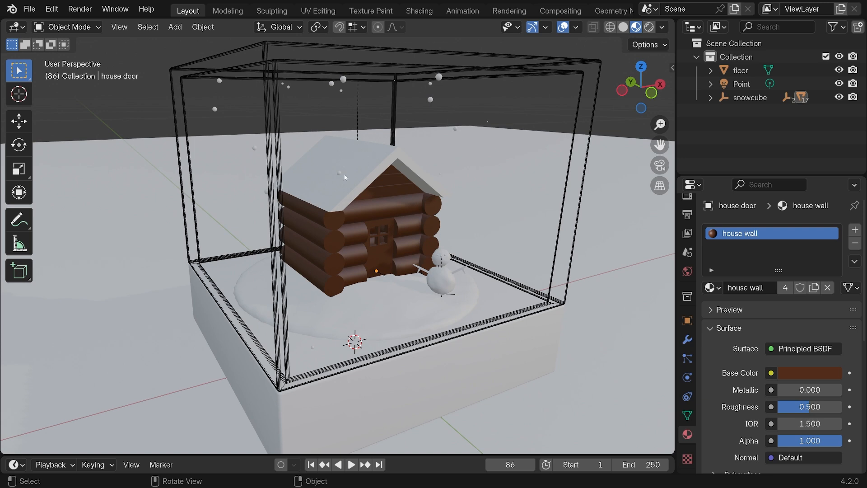
shift+middle_drag(367, 197, 356, 217)
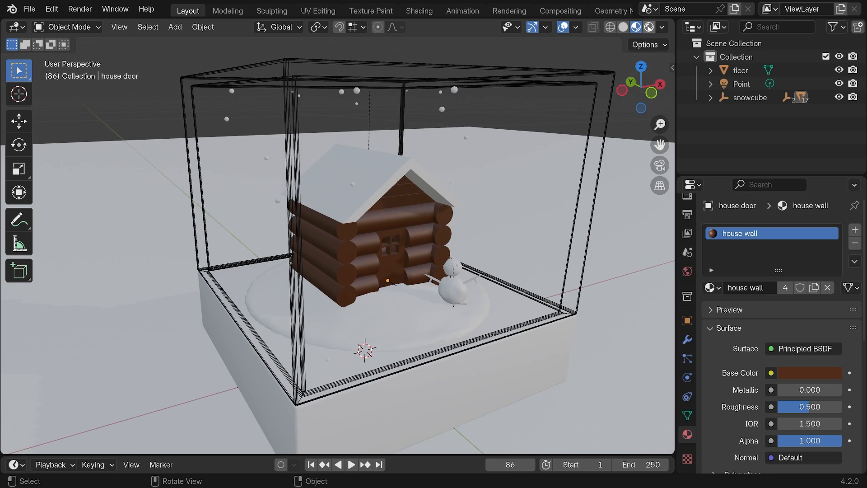
Step: Switch the viewport to Rendered shading and hide the cube glass around the house
click(649, 26)
mouse_move(336, 231)
middle_down()
mouse_move(325, 195)
mouse_move(313, 208)
mouse_move(355, 206)
mouse_move(247, 211)
mouse_move(316, 225)
middle_up()
click(293, 158)
click(224, 57)
key(h)
scroll(324, 236, up, 3)
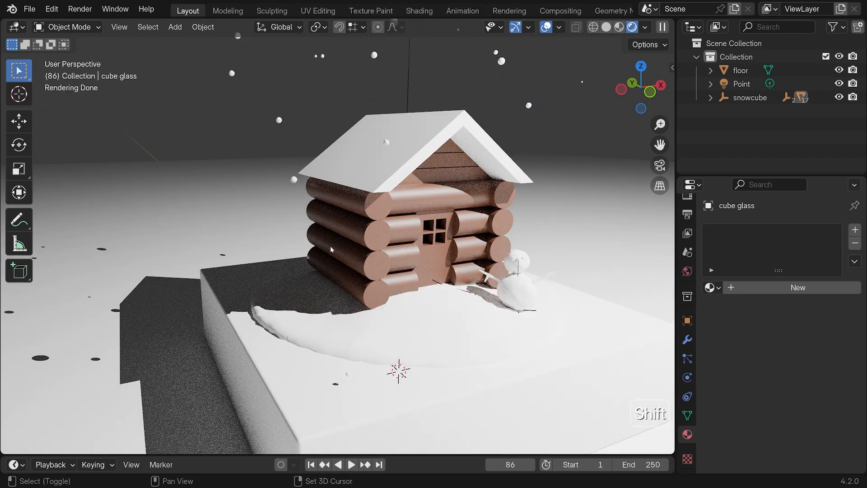
Step: Add a second point light and raise it along the Z axis into the log house under the roof
key(shift+a)
mouse_move(330, 246)
click(412, 249)
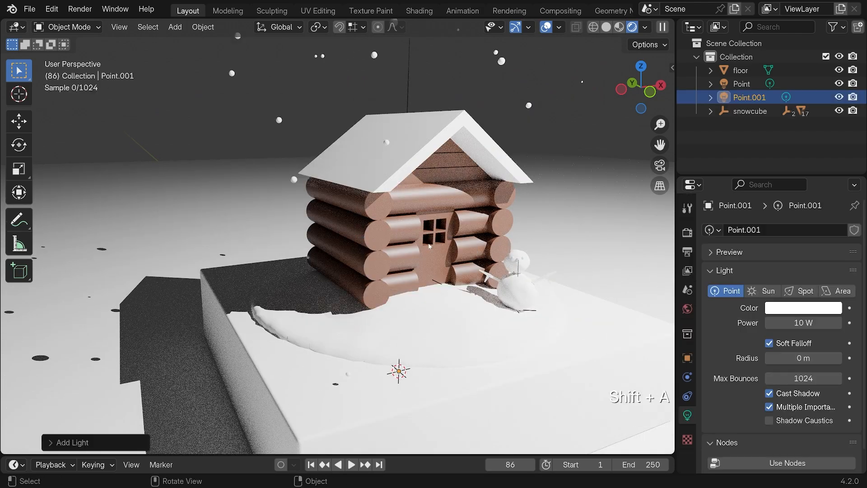
middle_drag(424, 271, 435, 292)
key(g)
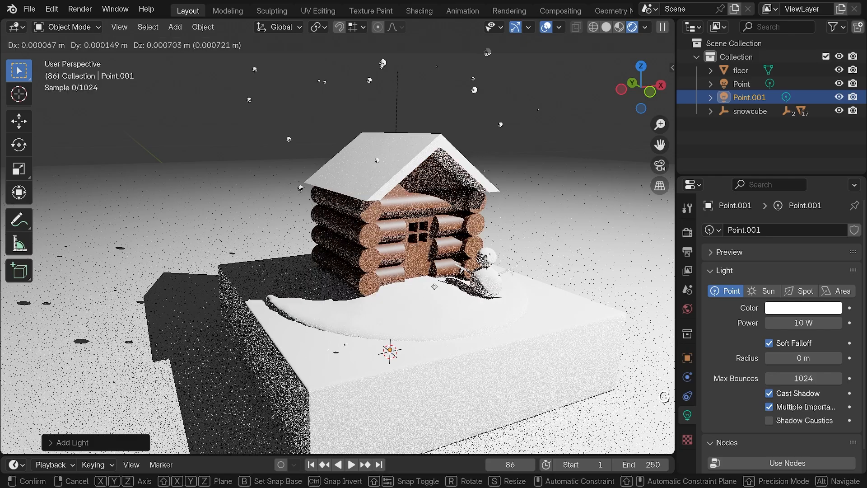
key(z)
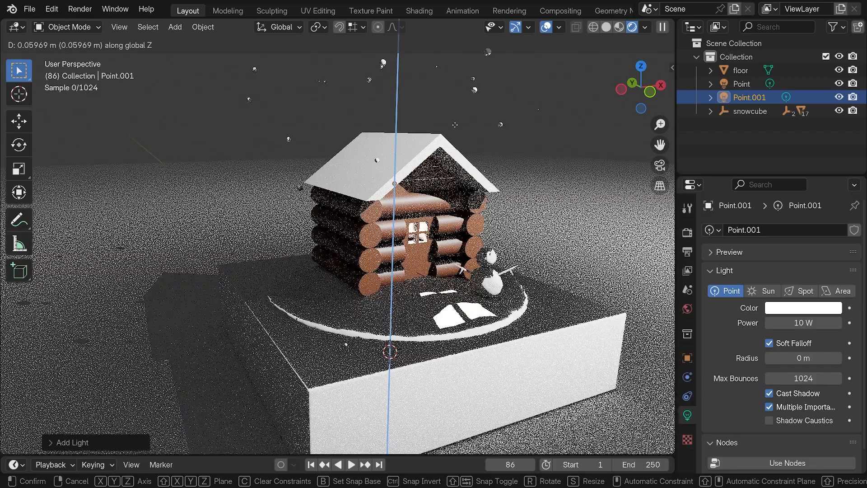
click(436, 208)
shift+middle_drag(436, 209, 339, 236)
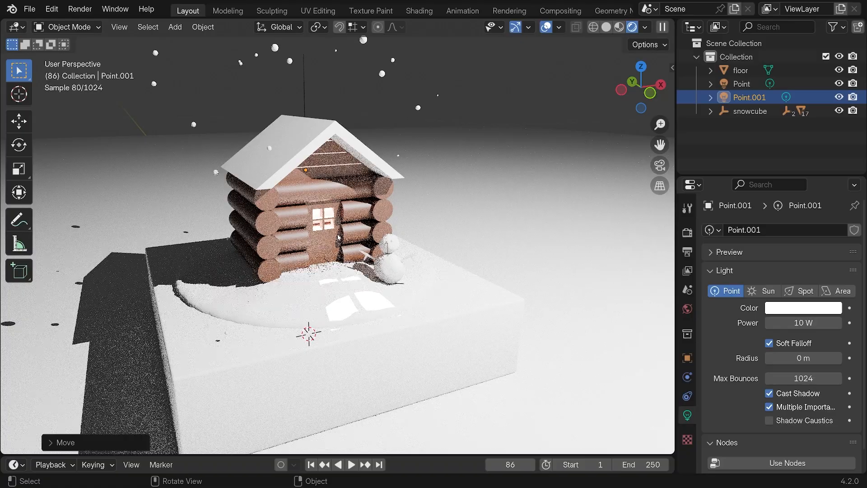
Step: Move the outer point light away from the house along X and forward along Y, and save the file
scroll(339, 236, down, 4)
scroll(339, 236, down, 5)
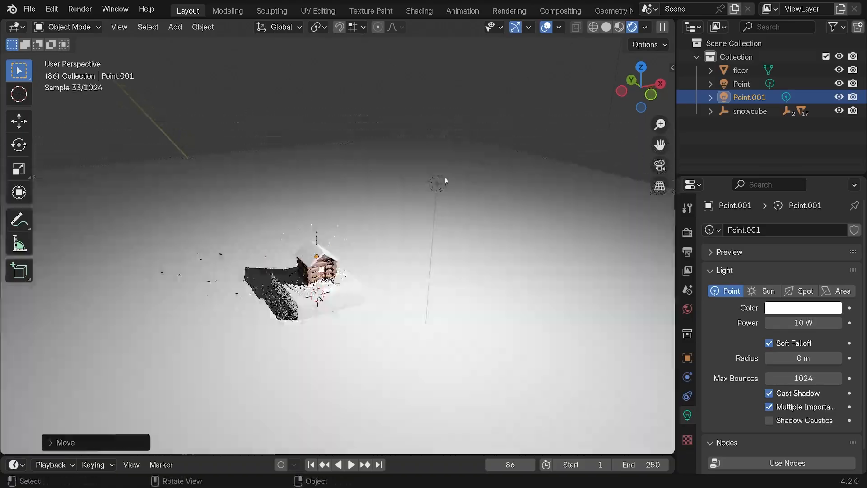
click(440, 184)
click(438, 183)
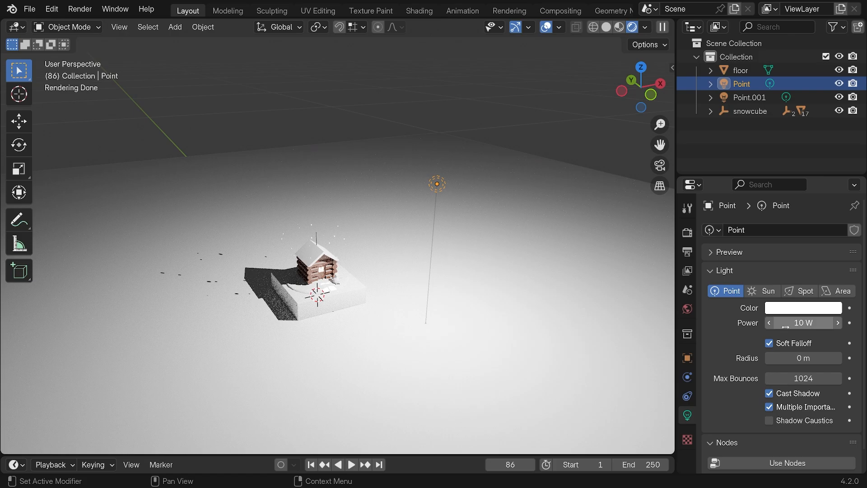
key(g)
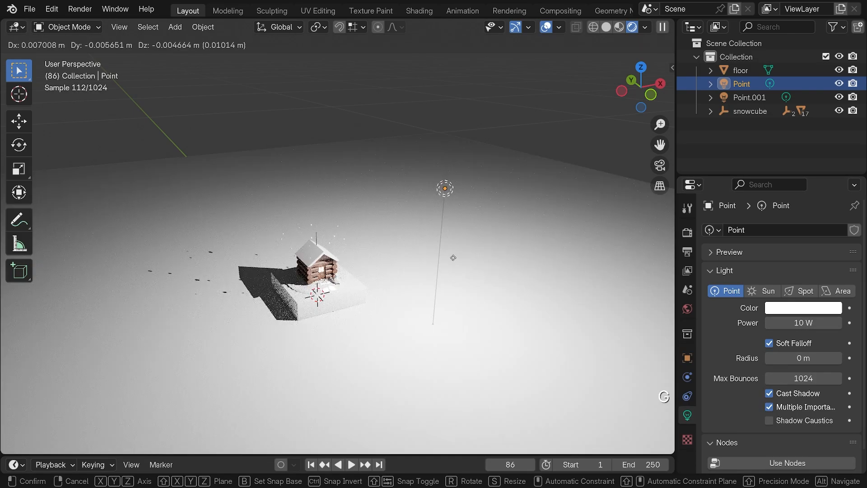
key(x)
click(537, 245)
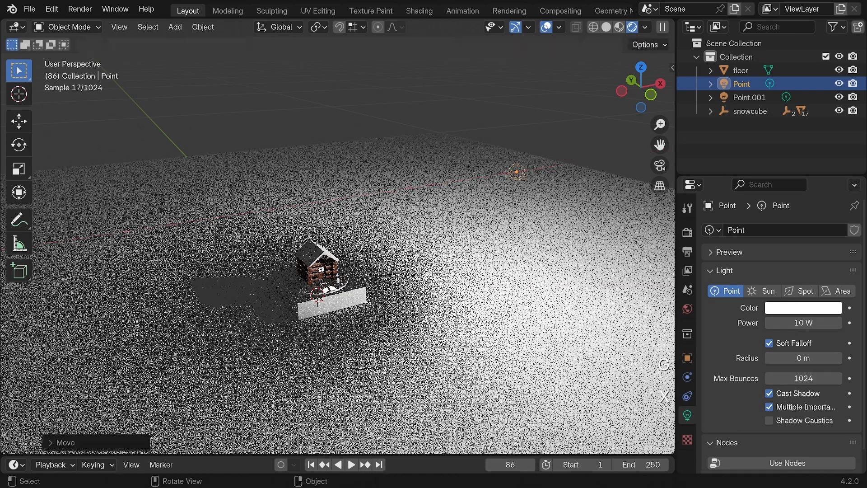
key(g)
key(y)
click(568, 345)
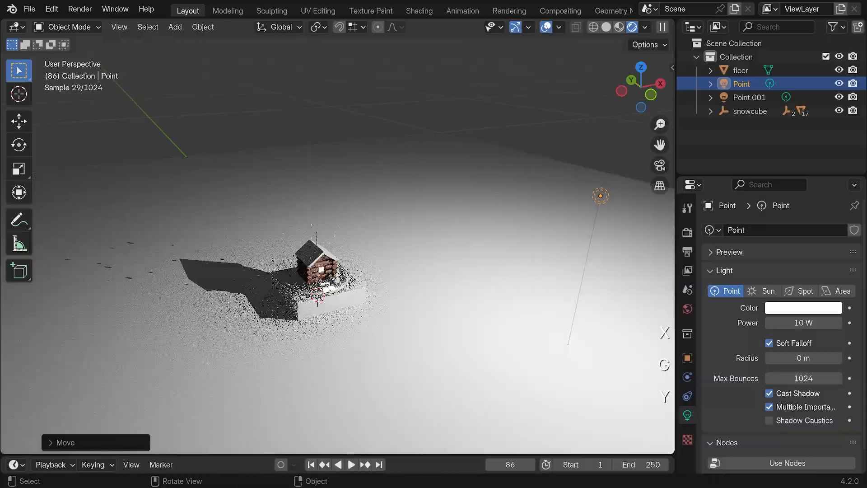
scroll(319, 297, up, 3)
shift+middle_drag(302, 298, 350, 240)
scroll(350, 240, up, 1)
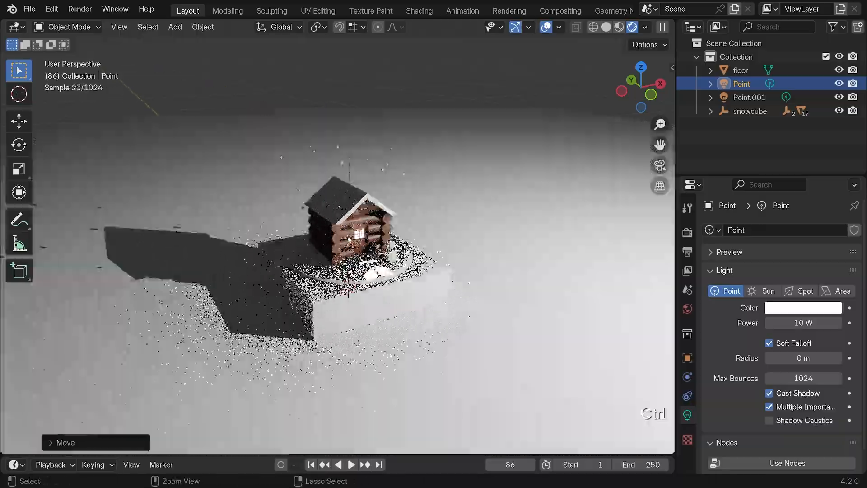
key(ctrl+s)
Step: Set the color of the point light inside the house to a warm light orange
scroll(352, 238, up, 5)
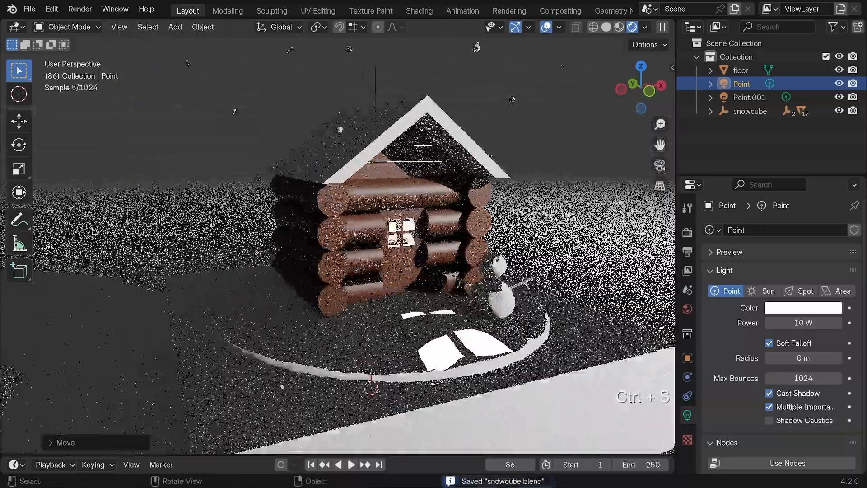
scroll(353, 234, down, 4)
click(744, 99)
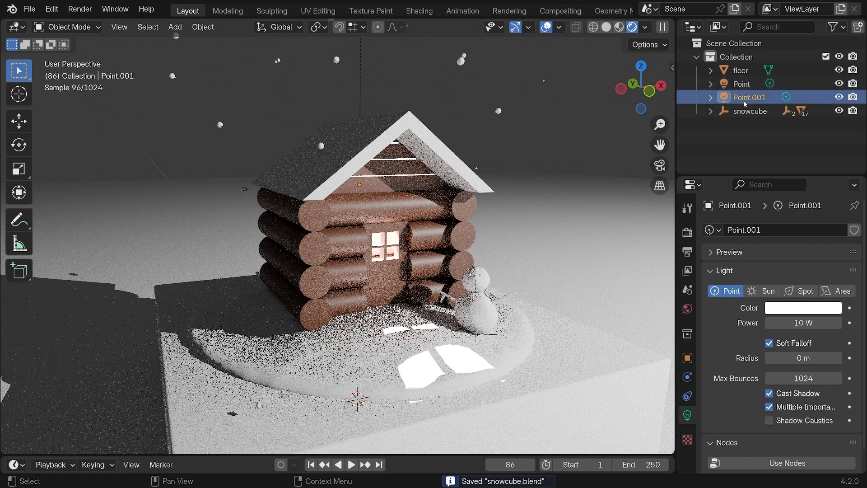
click(809, 307)
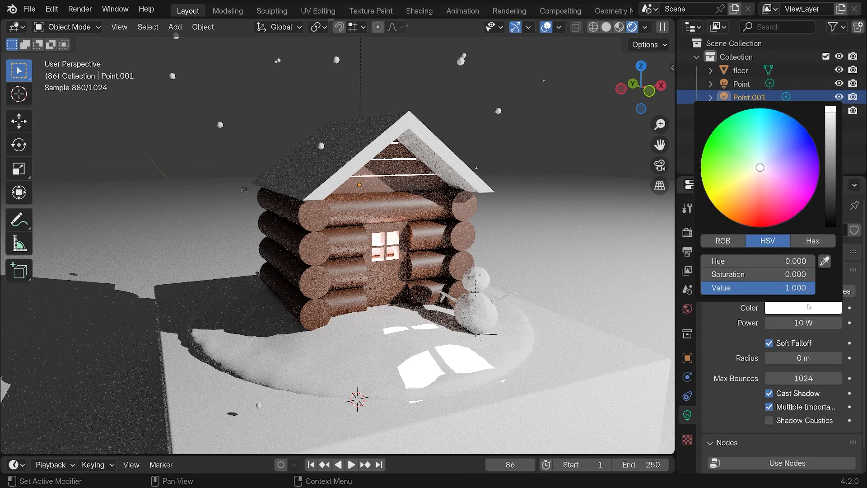
drag(760, 168, 746, 199)
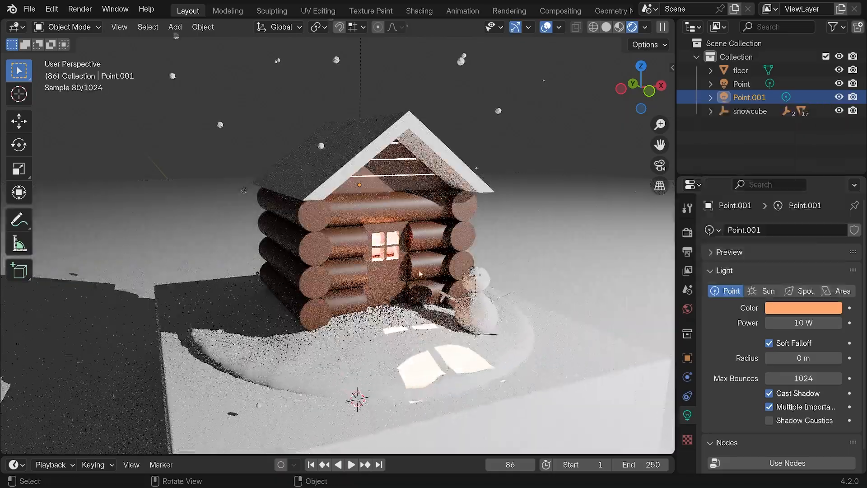
Step: Create a new material on the house roof and name it "house roof"
shift+middle_drag(362, 201, 382, 242)
click(387, 181)
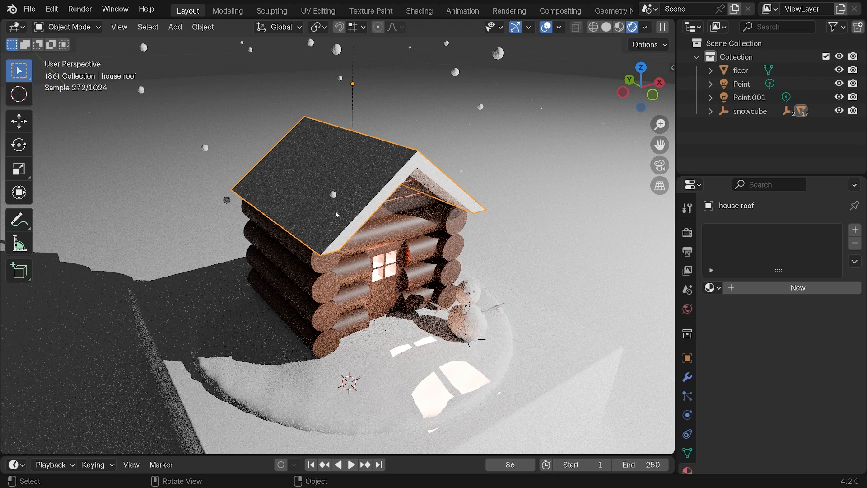
click(754, 287)
click(755, 287)
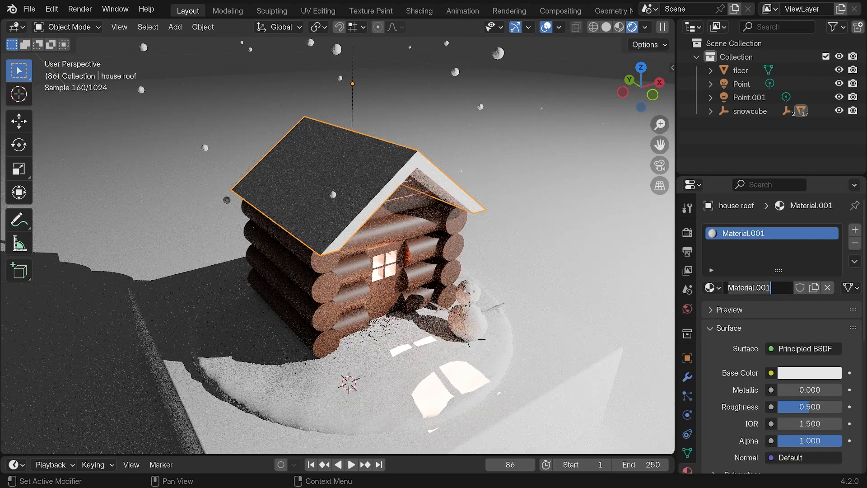
key(ctrl+a)
key(BackSpace)
text(ho)
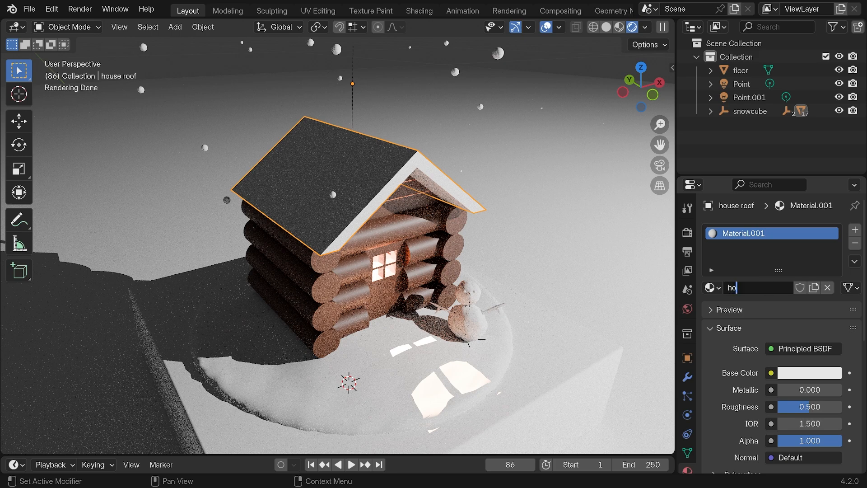
text(use roof)
key(Return)
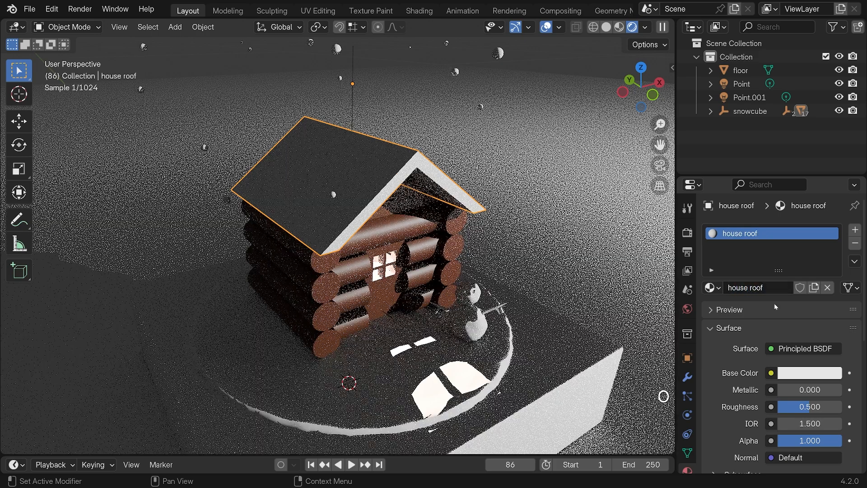
scroll(750, 308, down, 3)
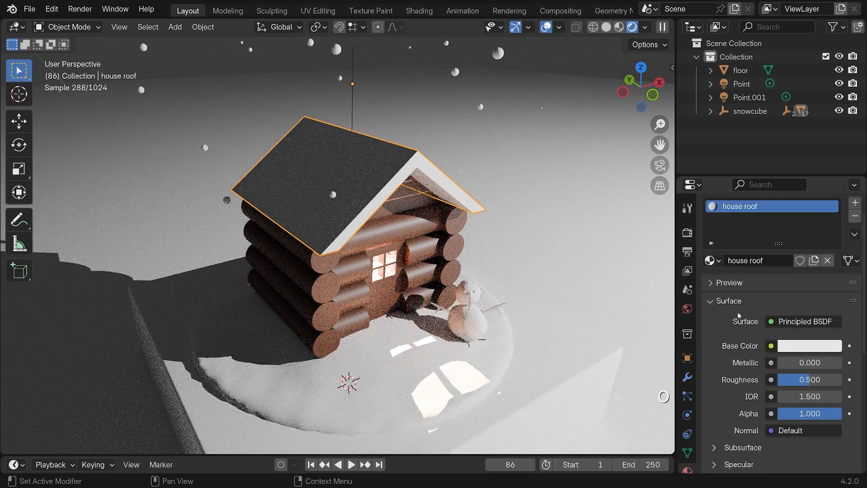
scroll(728, 321, down, 1)
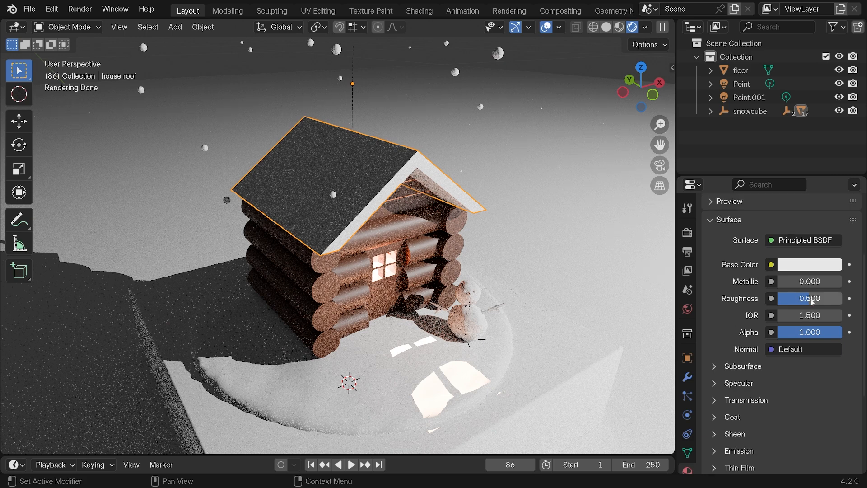
Step: Set the subsurface weight of the house roof material to 1.000
click(713, 365)
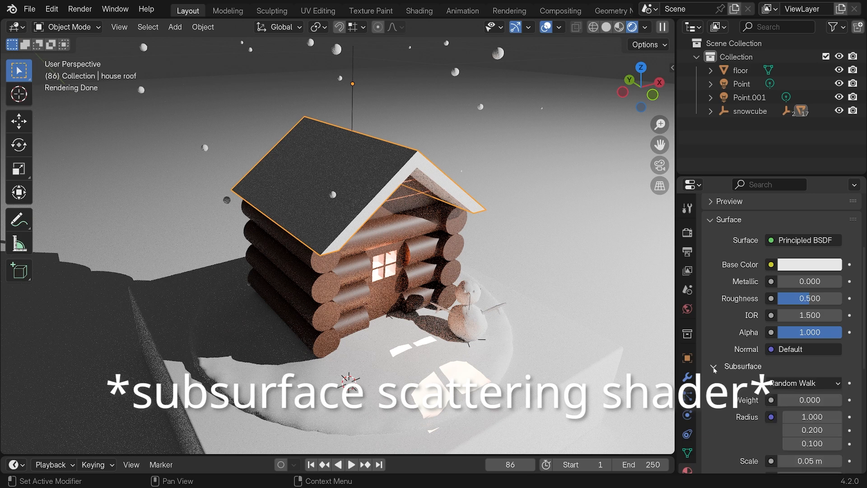
scroll(730, 359, down, 1)
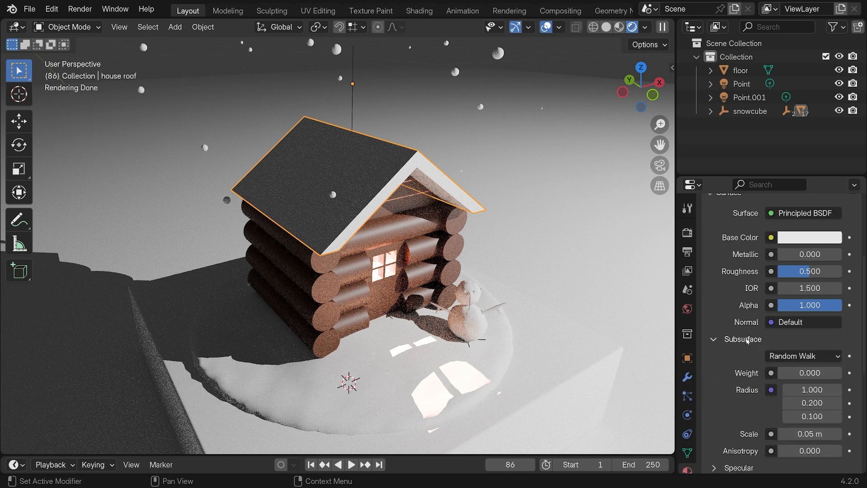
scroll(745, 352, down, 1)
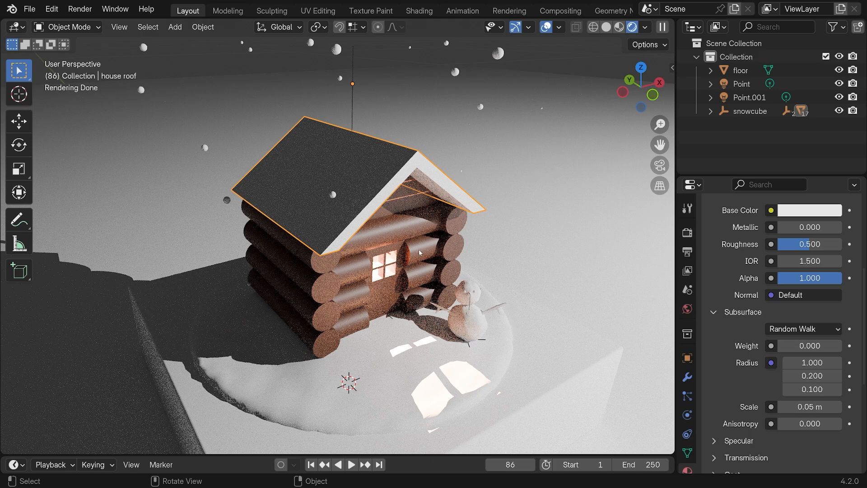
scroll(420, 252, up, 2)
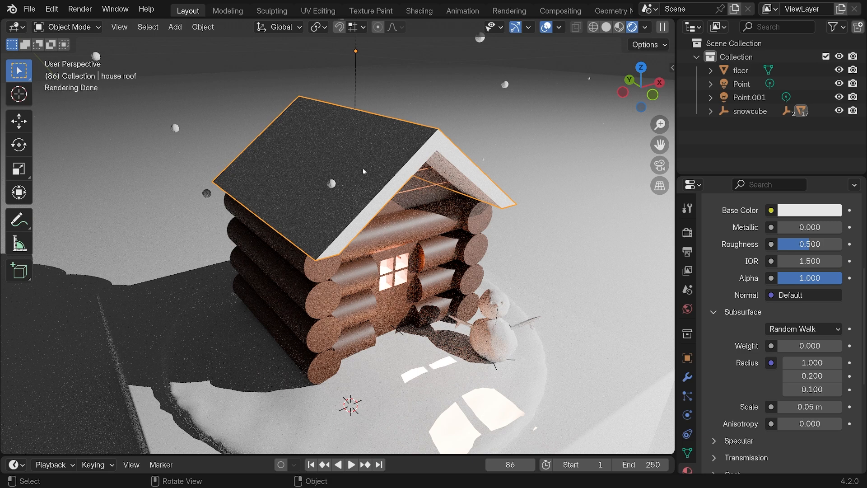
scroll(346, 185, down, 1)
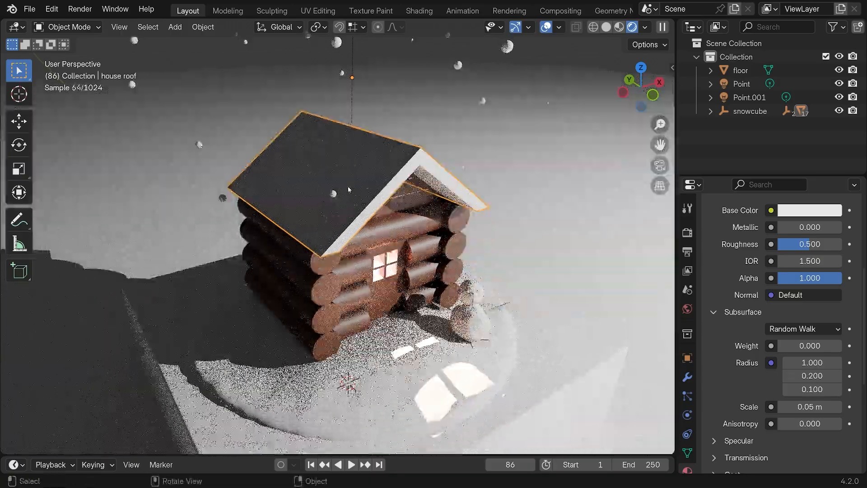
shift+middle_drag(346, 184, 348, 182)
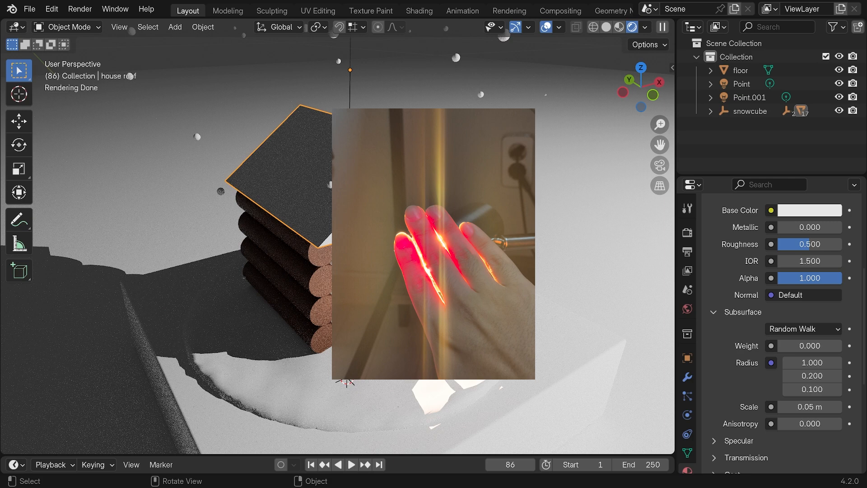
shift+middle_drag(338, 244, 330, 234)
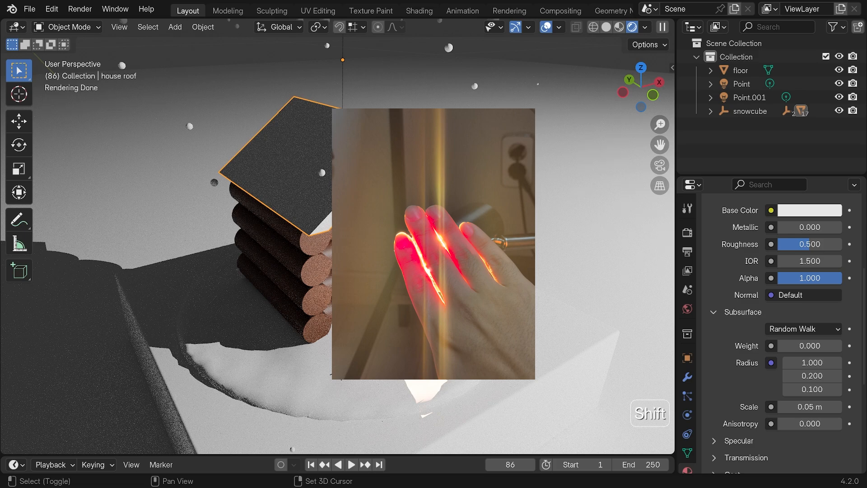
shift+middle_drag(330, 234, 325, 229)
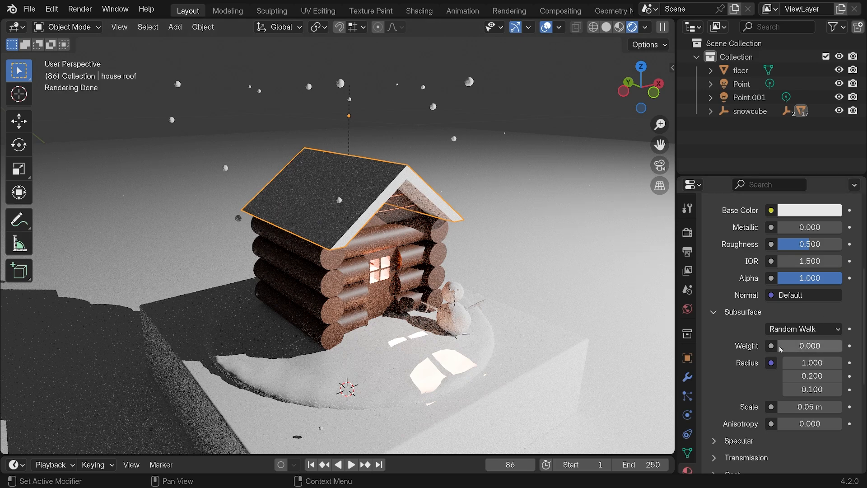
drag(780, 349, 833, 348)
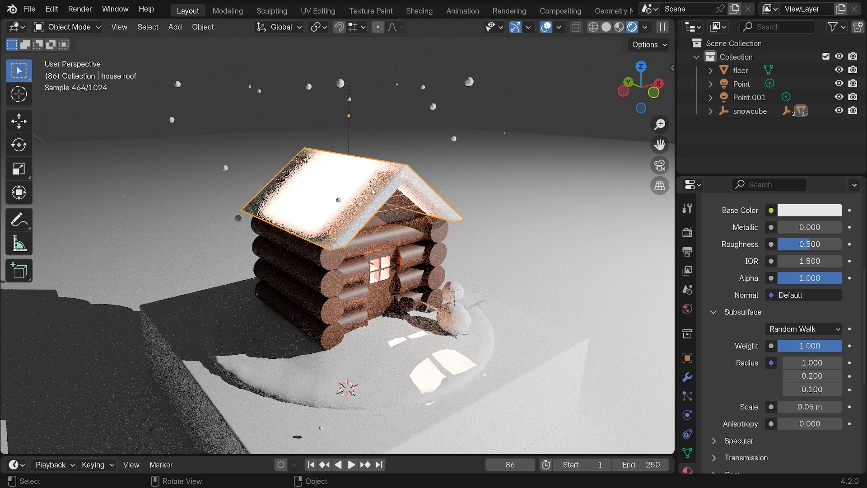
Step: Set all three subsurface radius values of the house roof material to 1
scroll(339, 191, up, 2)
shift+middle_drag(338, 191, 346, 189)
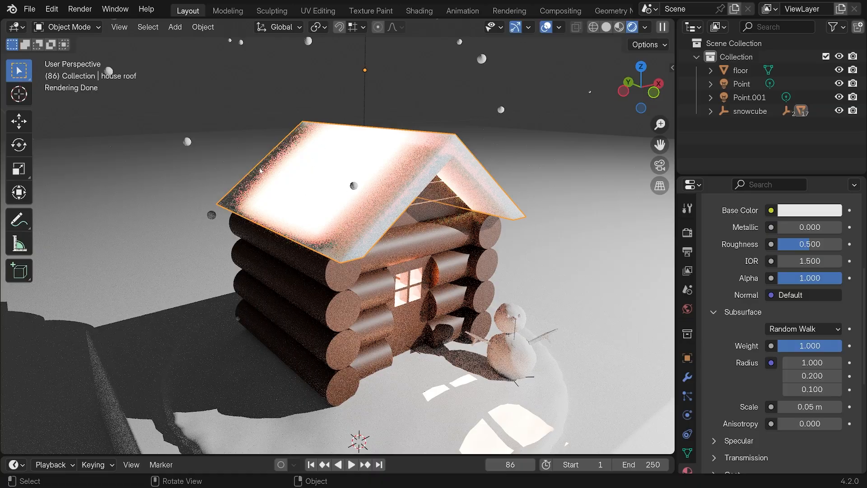
scroll(381, 146, up, 5)
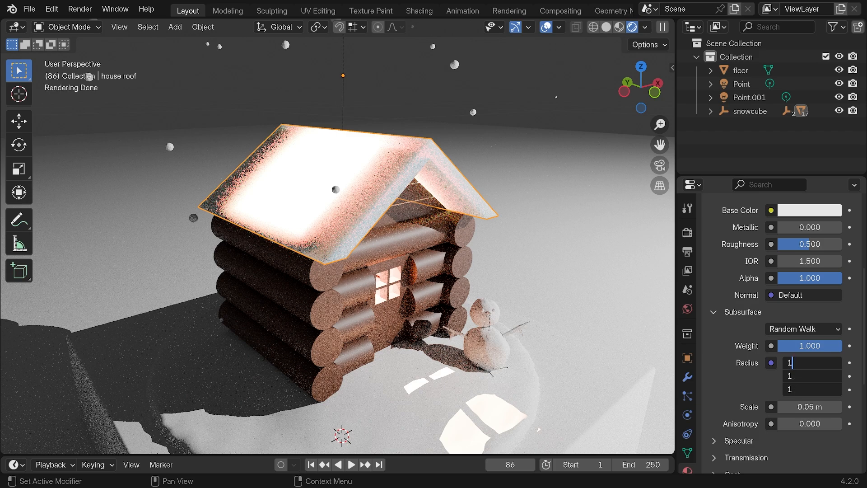
key(Return)
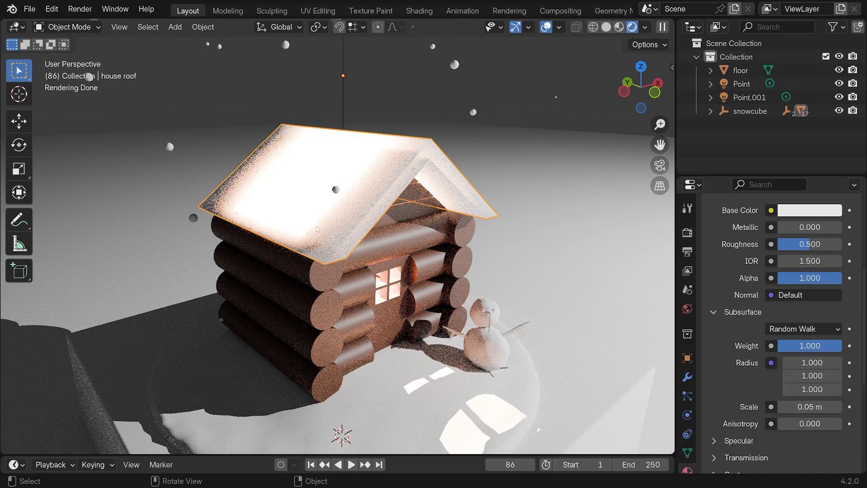
Step: Create a new material on the snow hill around the log house and name it "snow"
shift+middle_drag(317, 233, 274, 135)
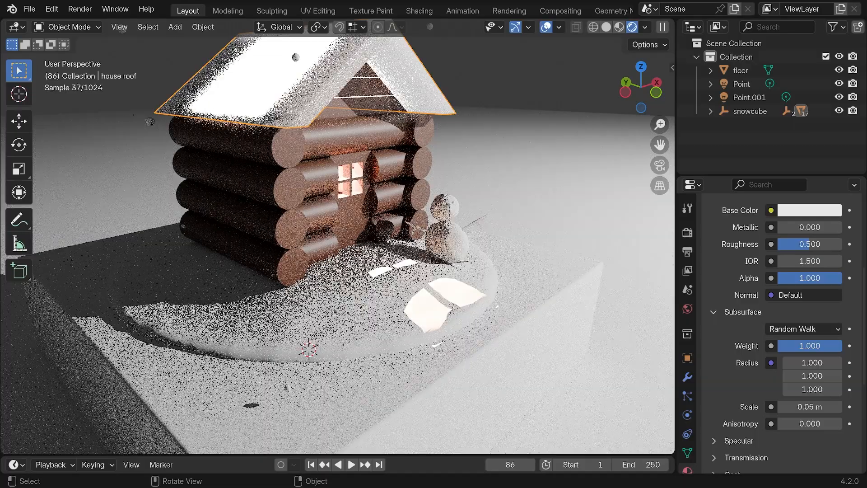
middle_drag(360, 223, 379, 218)
scroll(357, 295, down, 1)
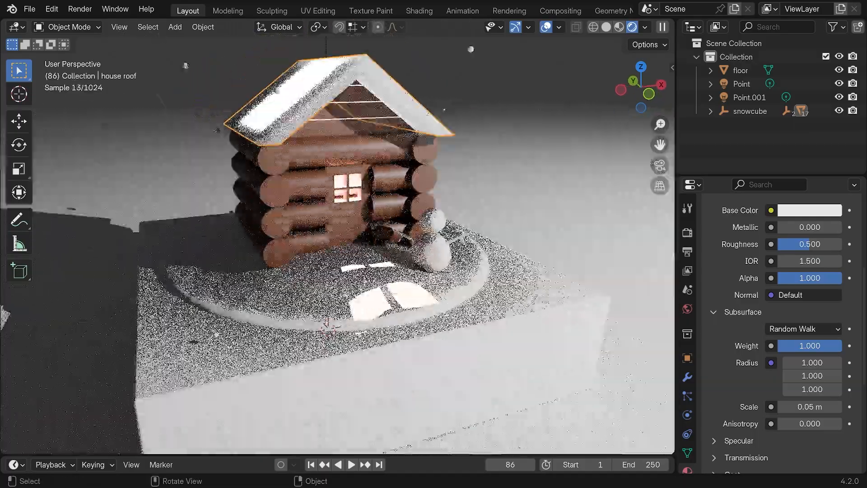
shift+middle_drag(324, 302, 335, 314)
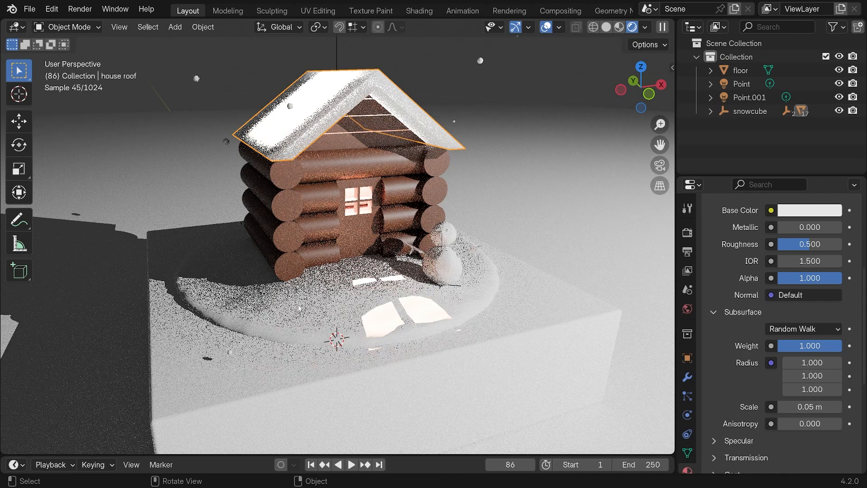
click(300, 308)
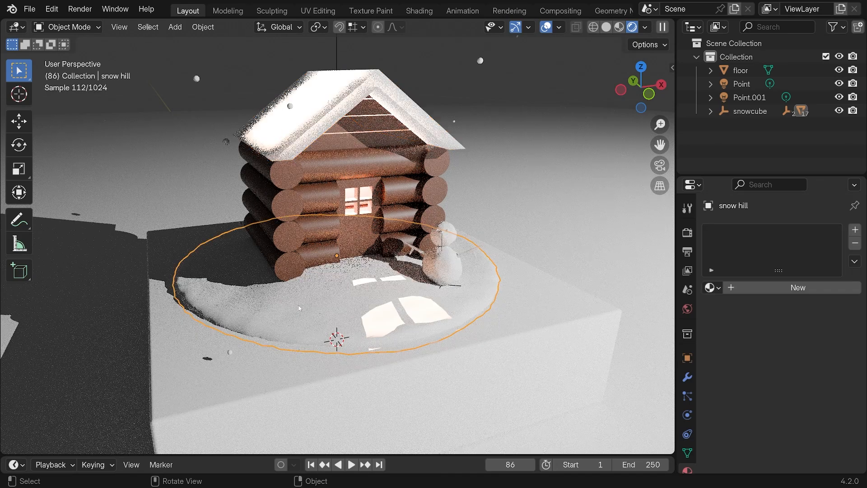
click(725, 289)
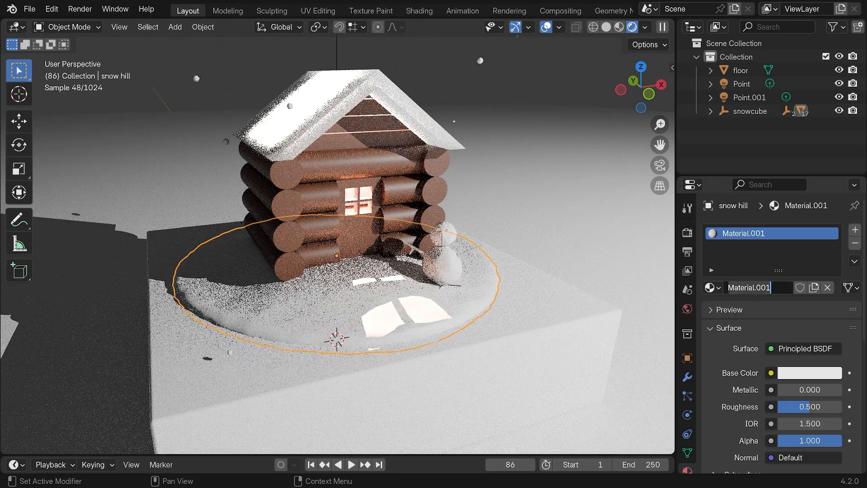
key(Return)
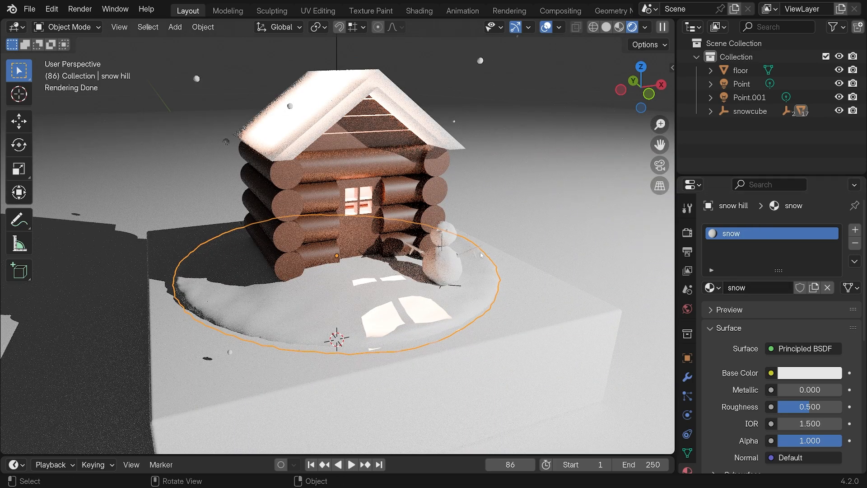
Step: Set the subsurface weight of the snow material to 0.5 and save the file
scroll(811, 369, down, 6)
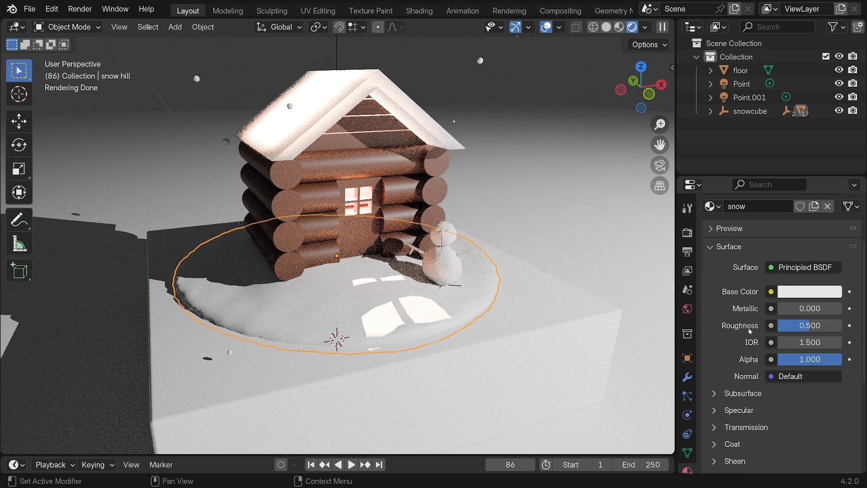
click(716, 367)
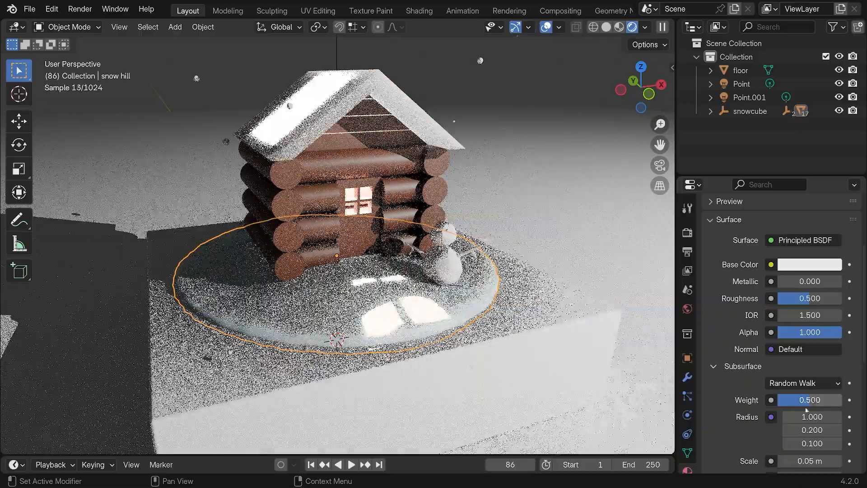
scroll(367, 228, up, 5)
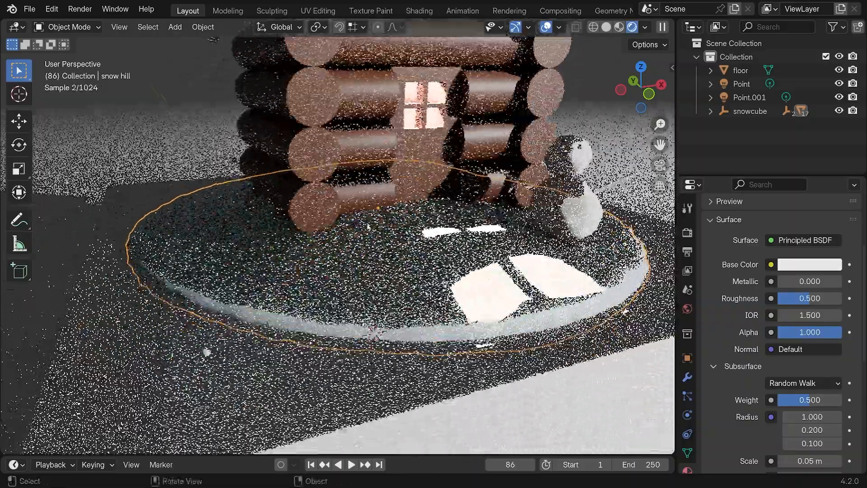
middle_drag(368, 226, 409, 256)
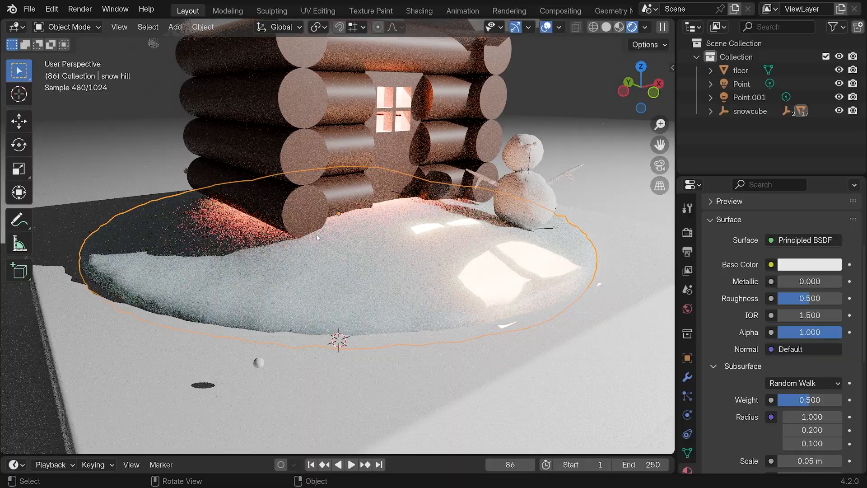
shift+middle_drag(327, 227, 354, 319)
scroll(354, 319, down, 2)
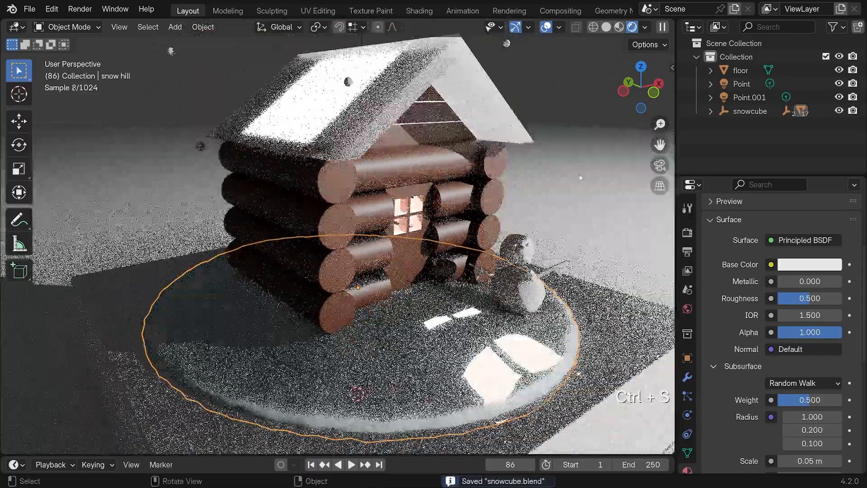
Step: Examine the snow hill and the base of the log house from the side and front for light passing through
click(580, 178)
scroll(375, 285, down, 2)
middle_drag(374, 285, 374, 276)
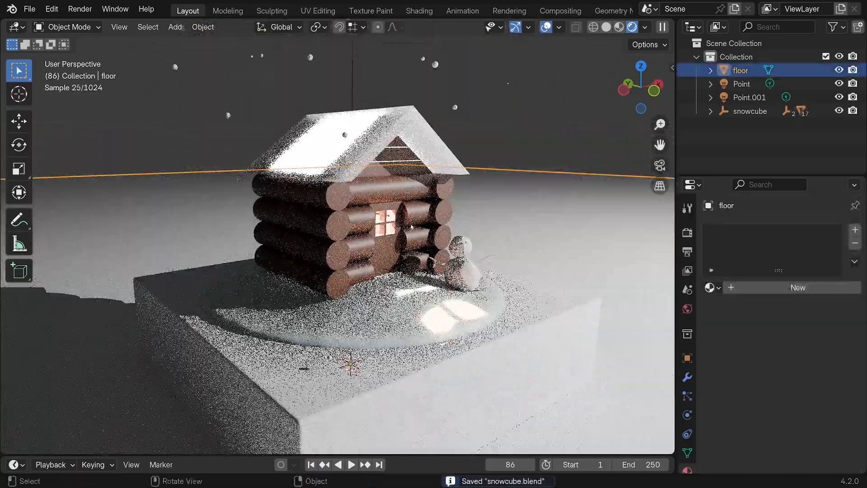
middle_drag(289, 263, 313, 152)
scroll(286, 292, up, 1)
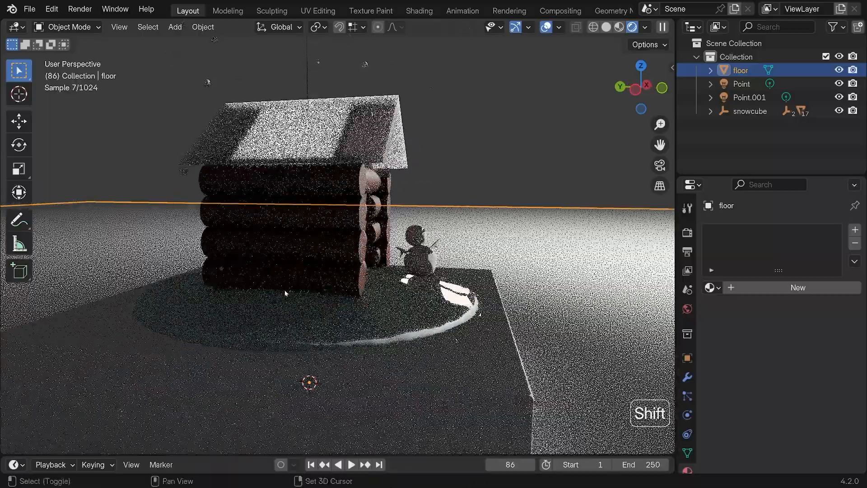
scroll(318, 284, up, 2)
shift+middle_drag(285, 293, 222, 288)
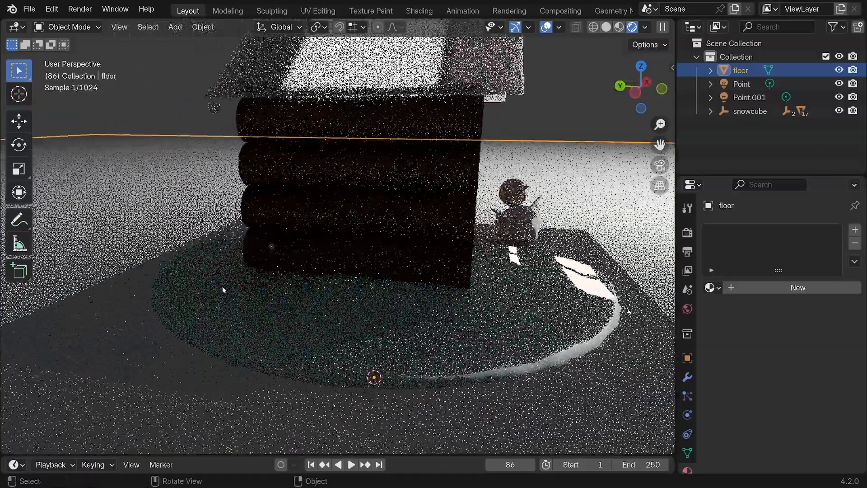
middle_drag(408, 268, 333, 286)
shift+middle_drag(334, 287, 262, 300)
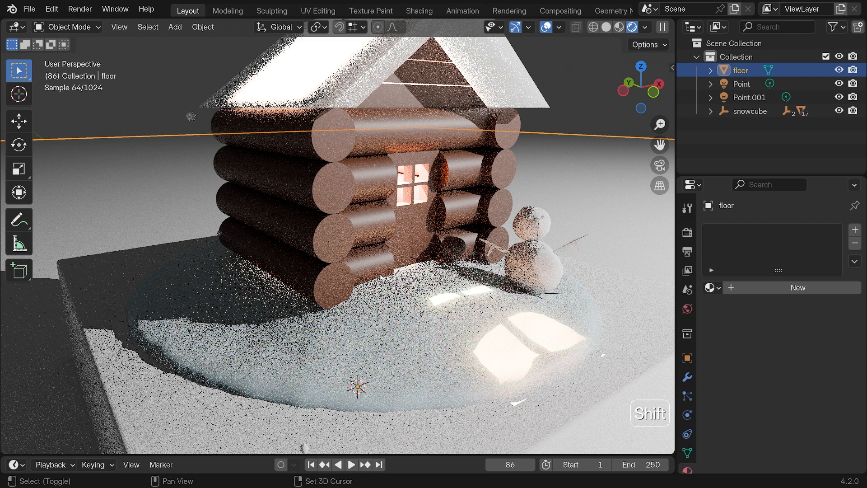
Step: Add a mesh plane at the snow cube's centre and scale it down to roughly the size of the log house's base
key(shift+a)
mouse_move(364, 104)
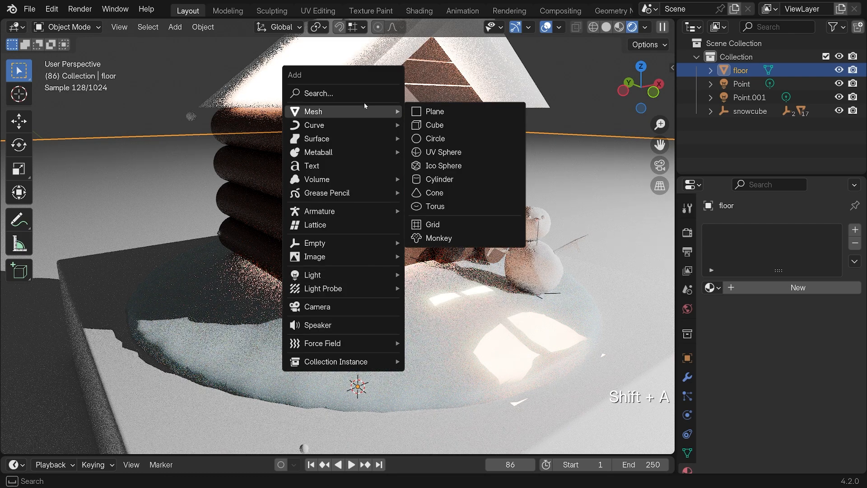
click(459, 106)
scroll(432, 216, down, 5)
key(s)
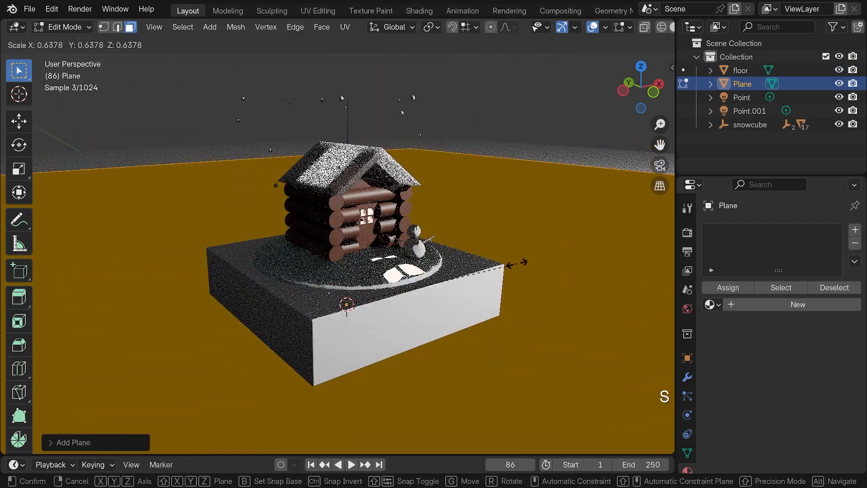
click(519, 262)
key(Tab)
key(s)
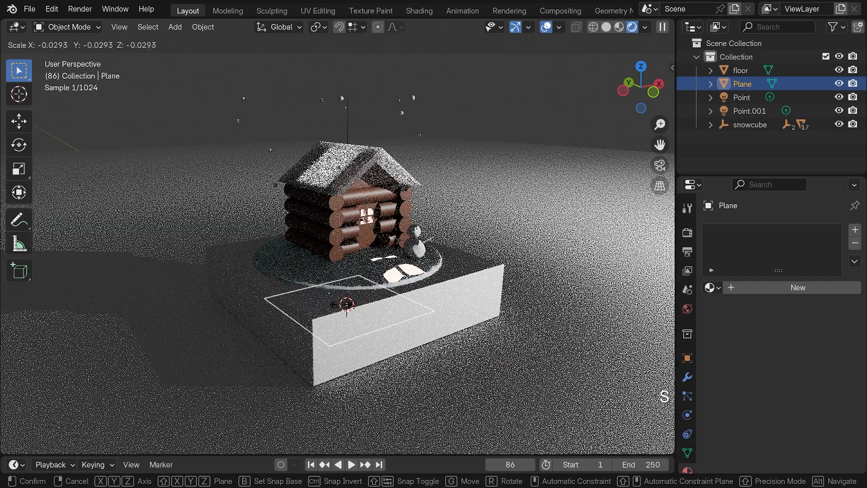
click(339, 303)
Step: Raise the plane about 0.034 m along Z into the log house and scale it by about 0.64
key(g)
key(z)
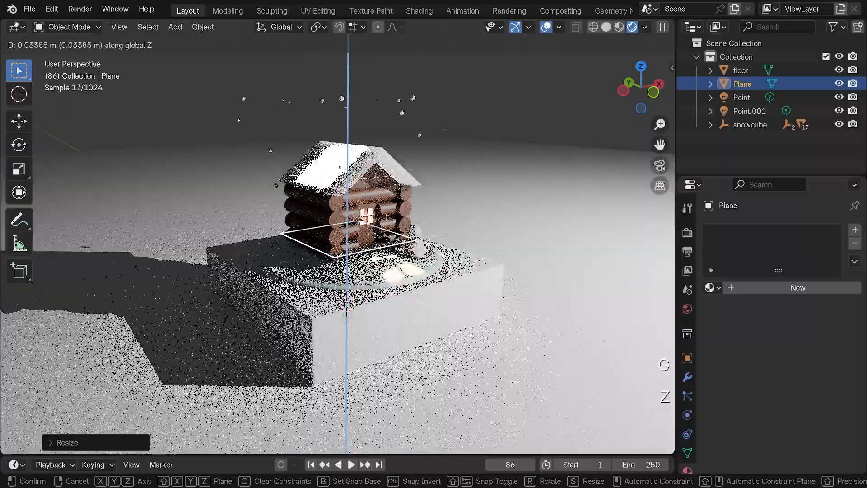
key(Return)
scroll(338, 244, up, 5)
key(s)
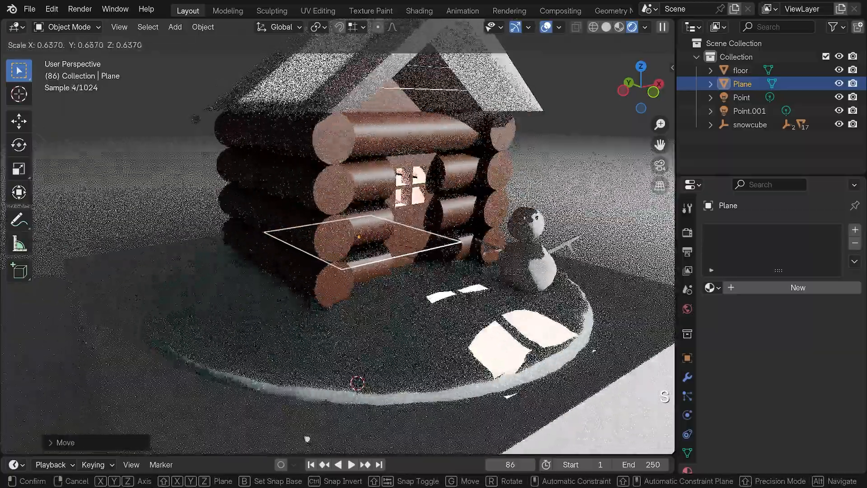
click(484, 247)
Step: Scale the new plane by about 1.26 along X from the top view to fit the log house's footprint
middle_drag(485, 248, 370, 303)
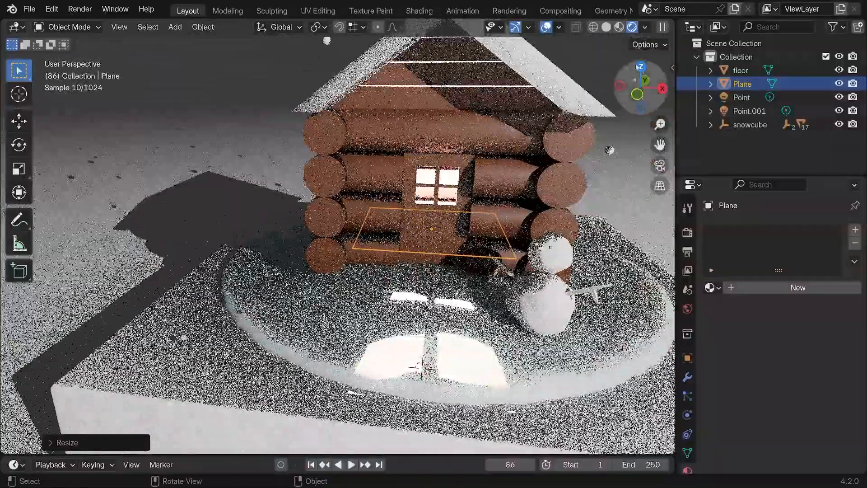
key(KP_7)
shift+middle_drag(518, 138, 508, 205)
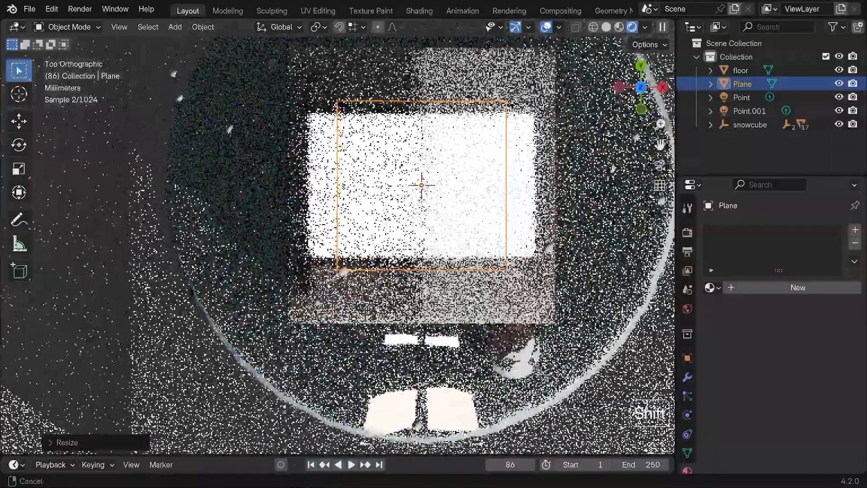
key(s)
key(x)
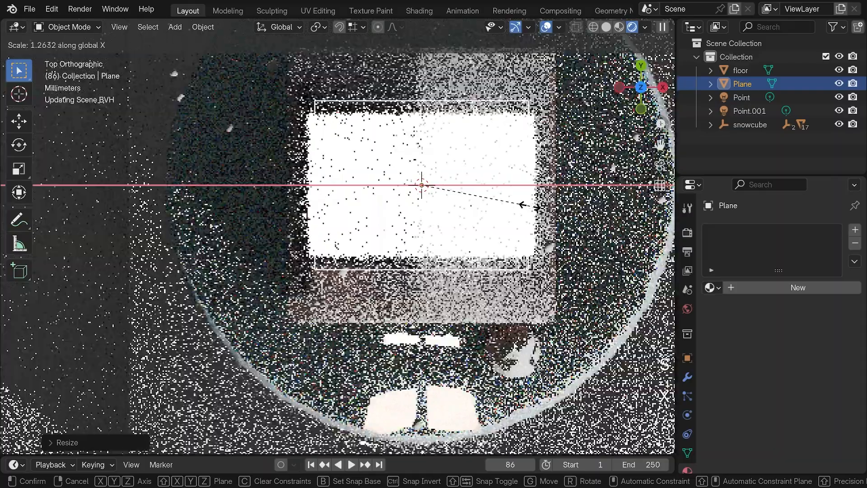
click(521, 204)
Step: Enlarge the plane slightly along Y from the side view so it reaches closer to the house's end walls
middle_drag(521, 204, 520, 198)
middle_drag(665, 365, 664, 370)
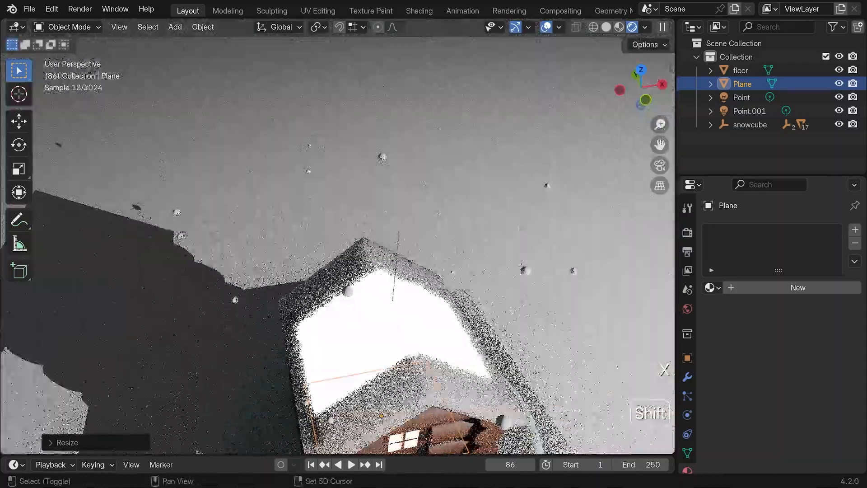
click(621, 90)
shift+middle_drag(410, 424, 448, 156)
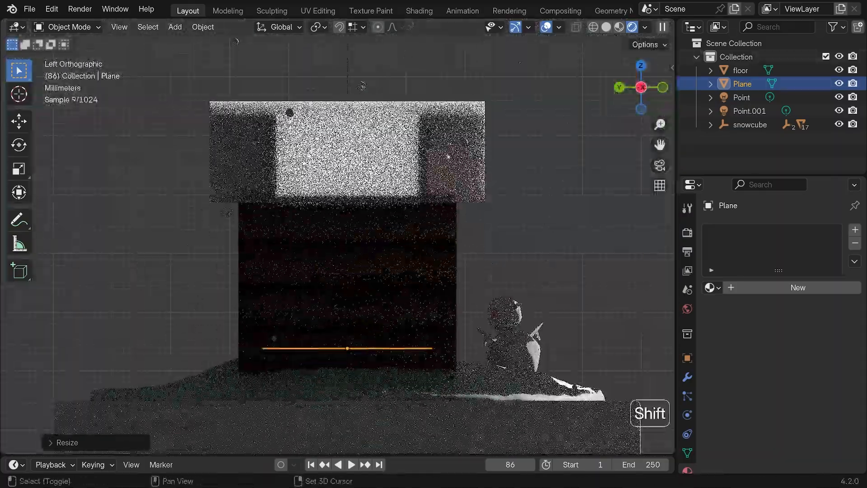
key(g)
key(s)
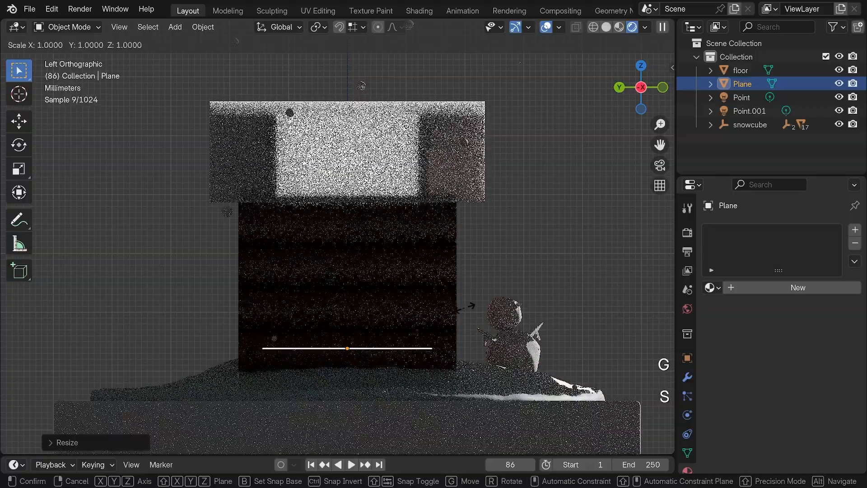
key(y)
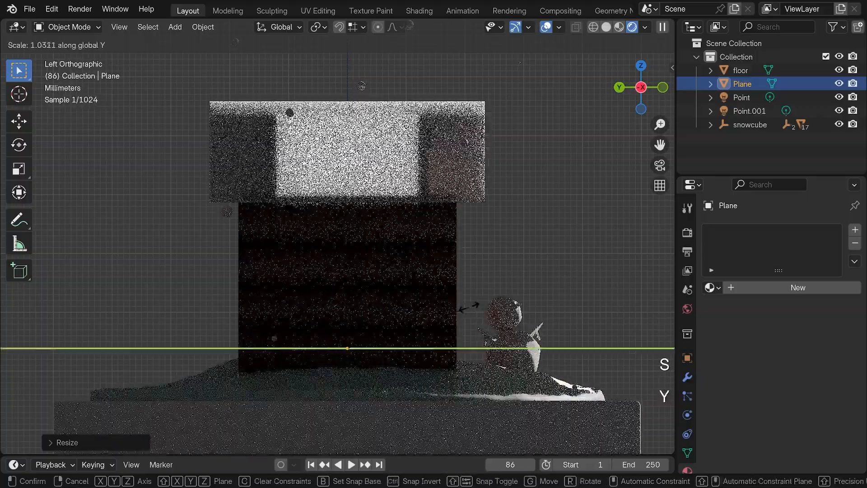
click(473, 310)
Step: Stretch the plane further along Y to fill the depth of the log house
middle_drag(472, 310, 470, 345)
key(y)
key(s)
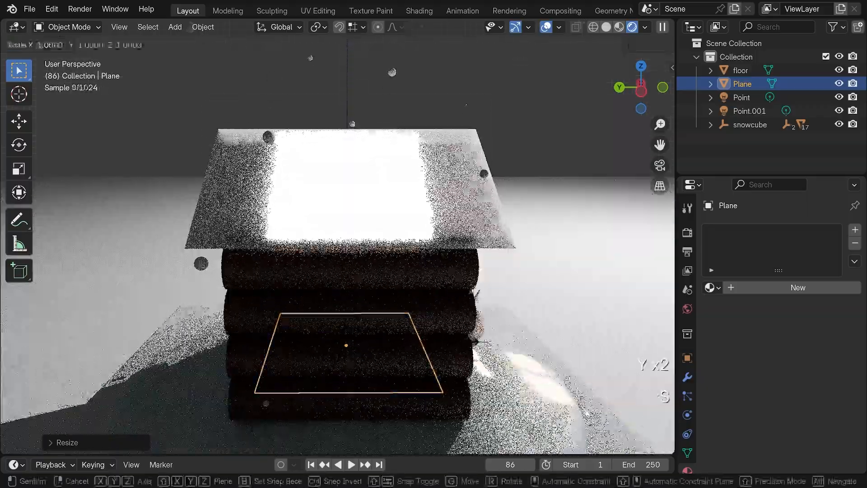
key(y)
click(492, 342)
scroll(493, 342, down, 3)
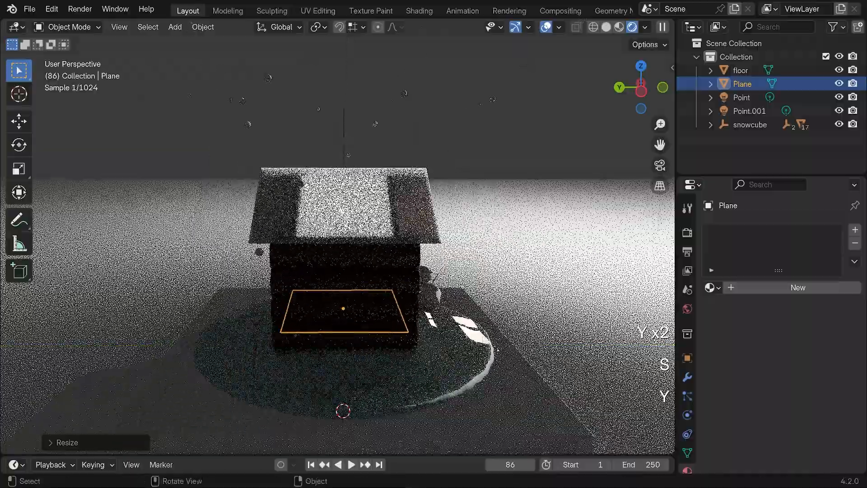
Step: Reselect the plane inside the house, scale it by about 0.87 along Y and save the file
middle_drag(494, 345, 416, 339)
click(505, 331)
scroll(505, 332, up, 4)
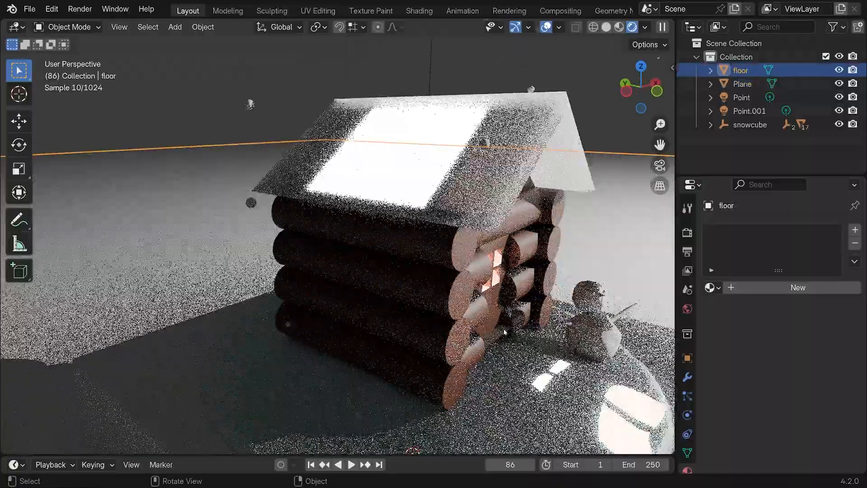
click(497, 320)
middle_drag(502, 320, 526, 309)
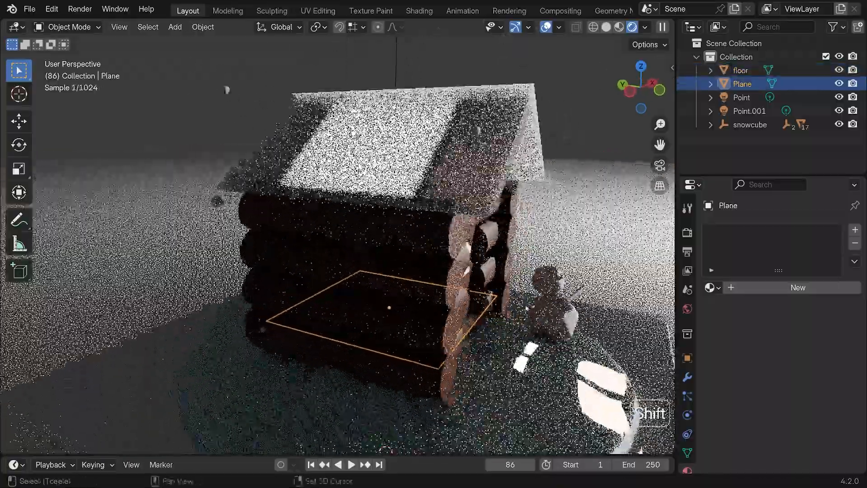
key(g)
key(s)
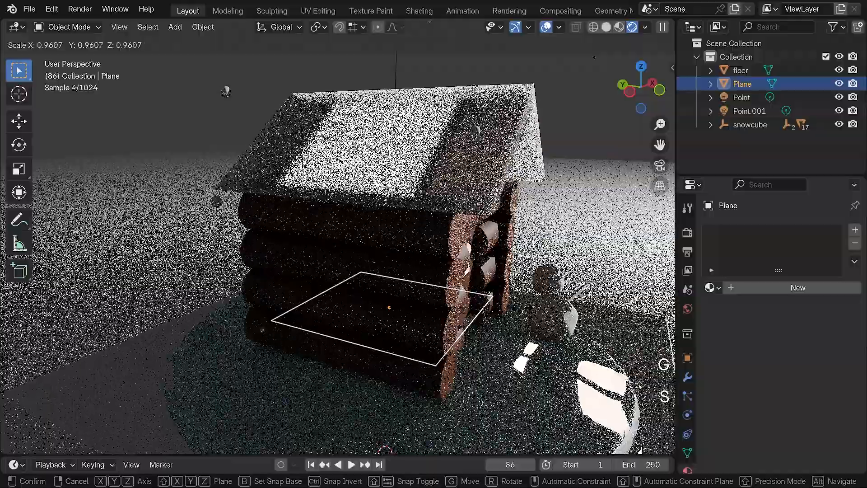
key(y)
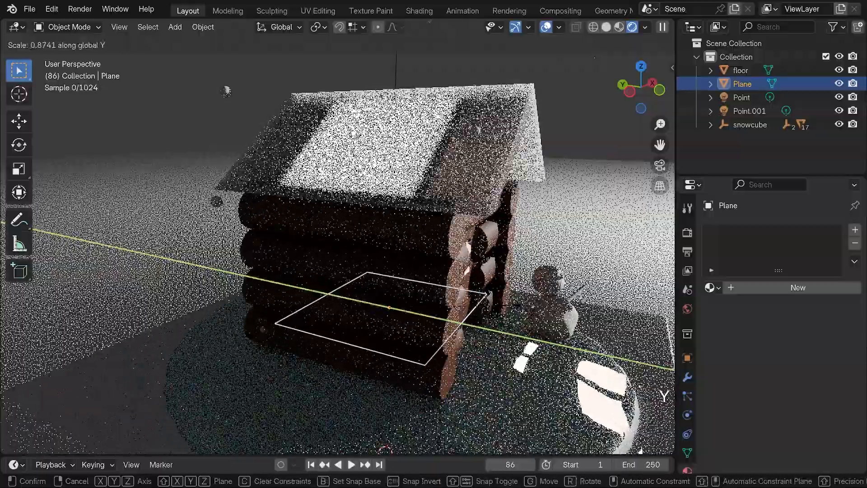
click(516, 308)
click(516, 308)
scroll(409, 299, down, 2)
middle_drag(408, 299, 548, 285)
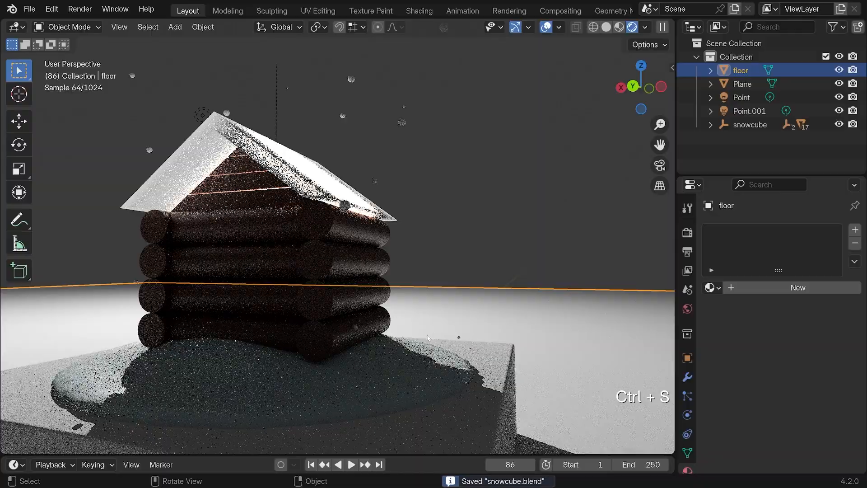
Step: Assign the existing snow material to the snow particle object parented under the snow emitter
middle_drag(390, 308, 443, 294)
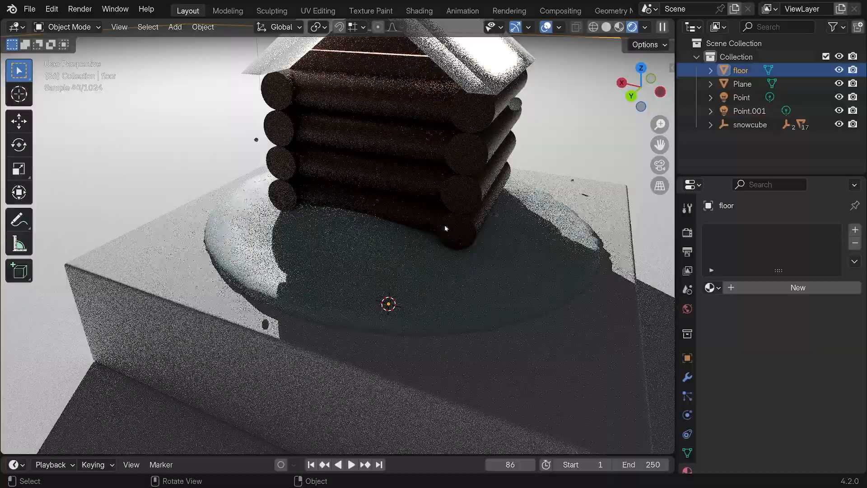
middle_drag(445, 229, 499, 270)
scroll(432, 272, down, 4)
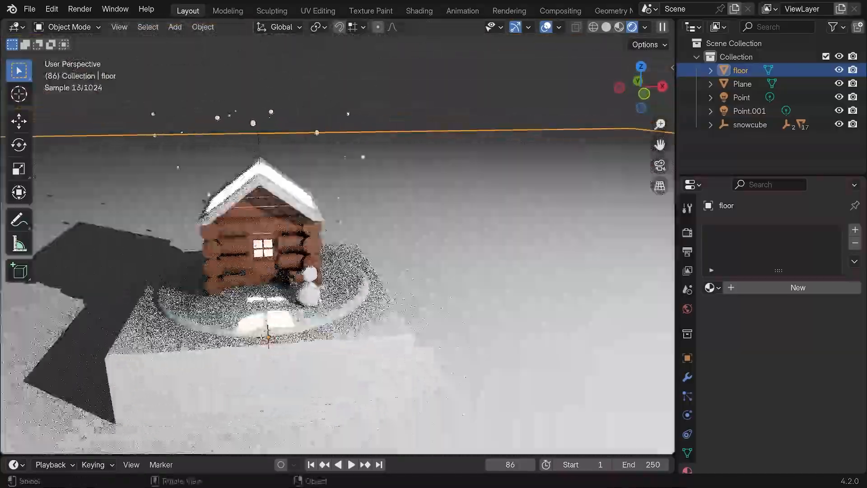
shift+middle_drag(311, 286, 340, 127)
click(340, 113)
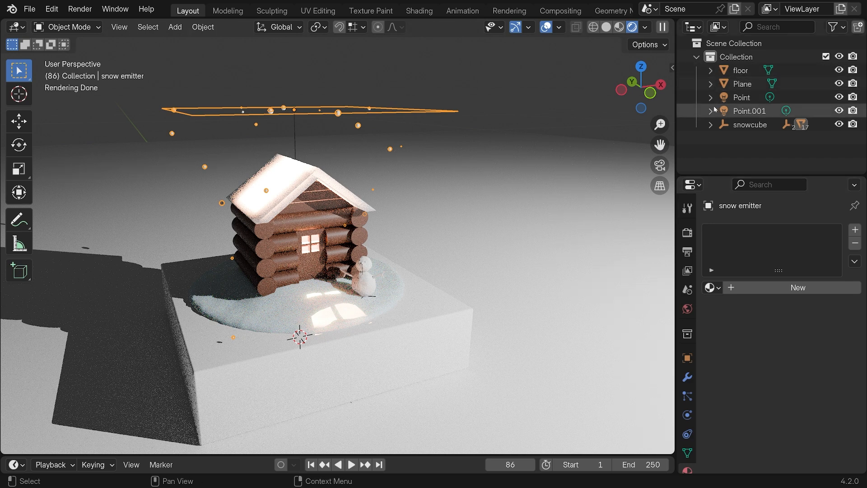
scroll(712, 129, down, 3)
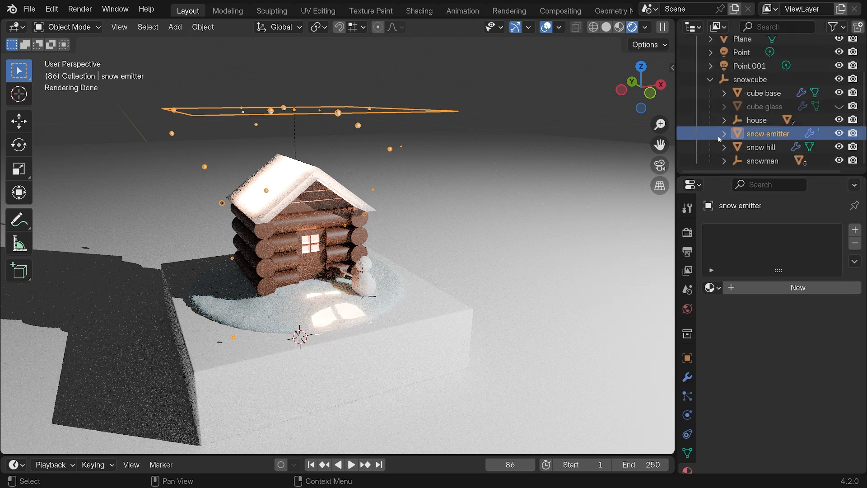
scroll(726, 140, down, 3)
click(753, 136)
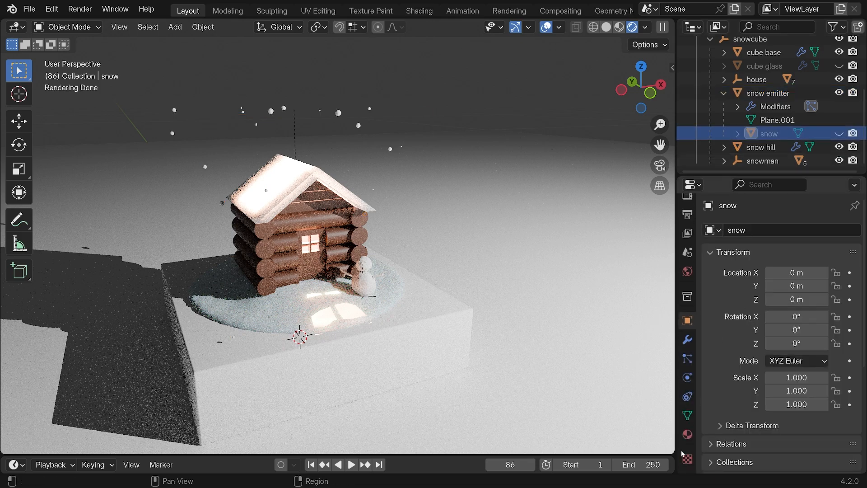
click(688, 435)
click(712, 288)
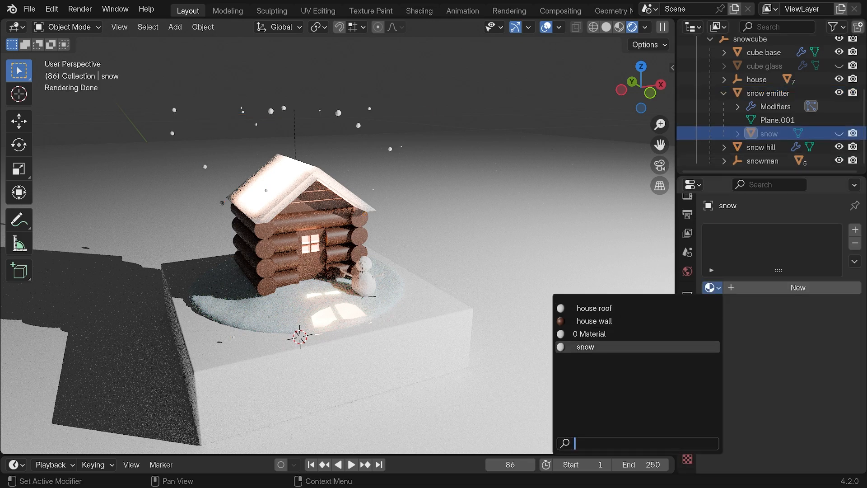
click(586, 346)
Step: Assign the existing snow material to the snowman's body and head
scroll(292, 106, up, 3)
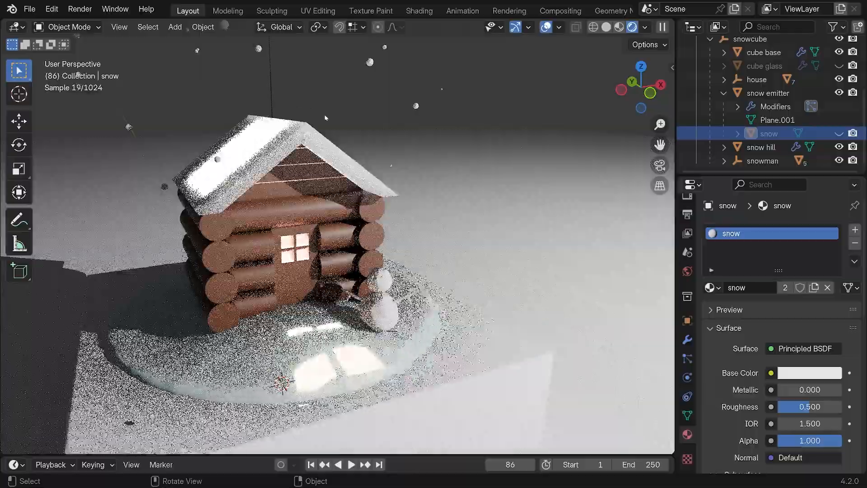
shift+middle_drag(393, 314, 424, 217)
scroll(424, 217, up, 2)
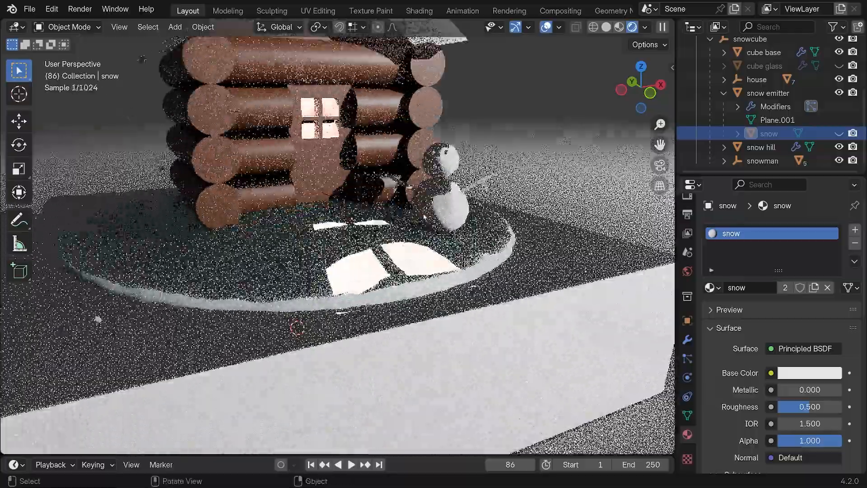
scroll(424, 217, up, 5)
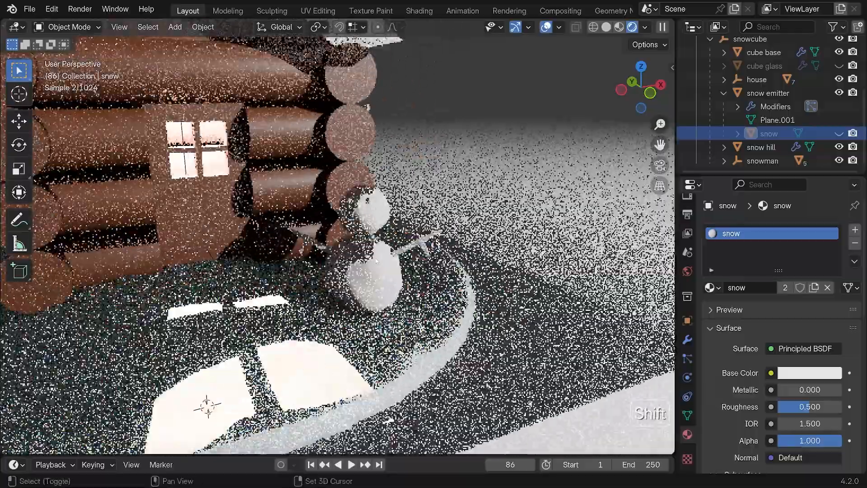
click(378, 269)
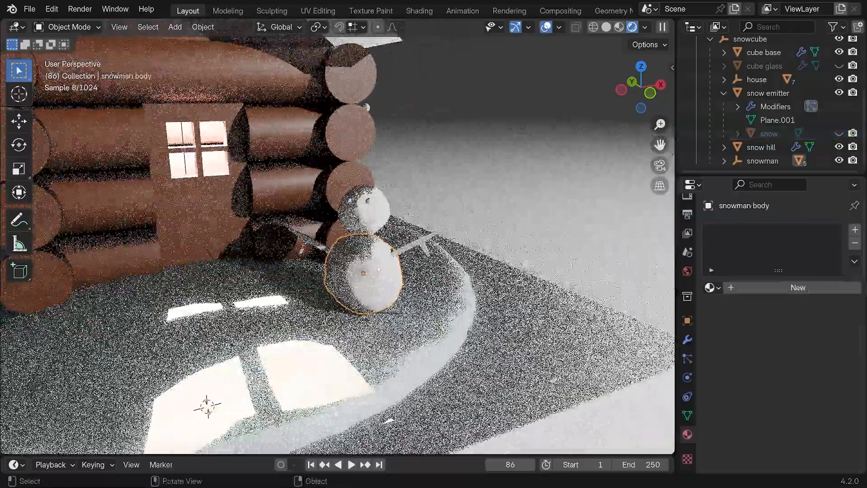
click(714, 288)
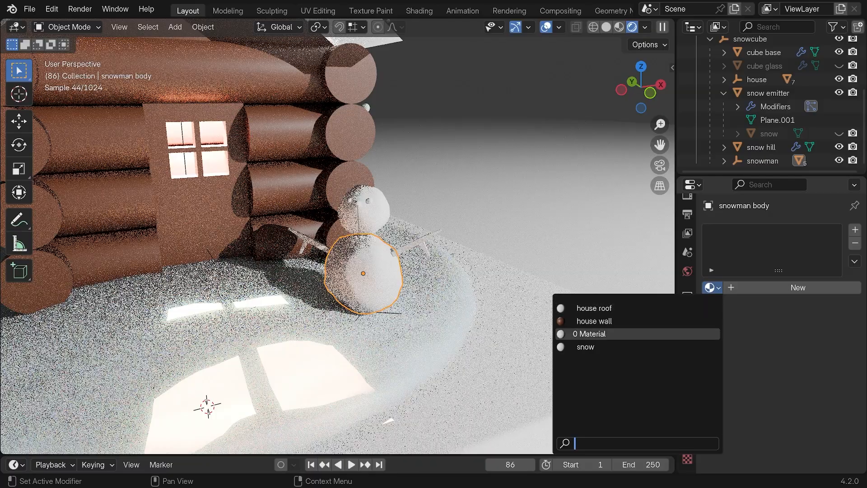
click(585, 346)
click(382, 224)
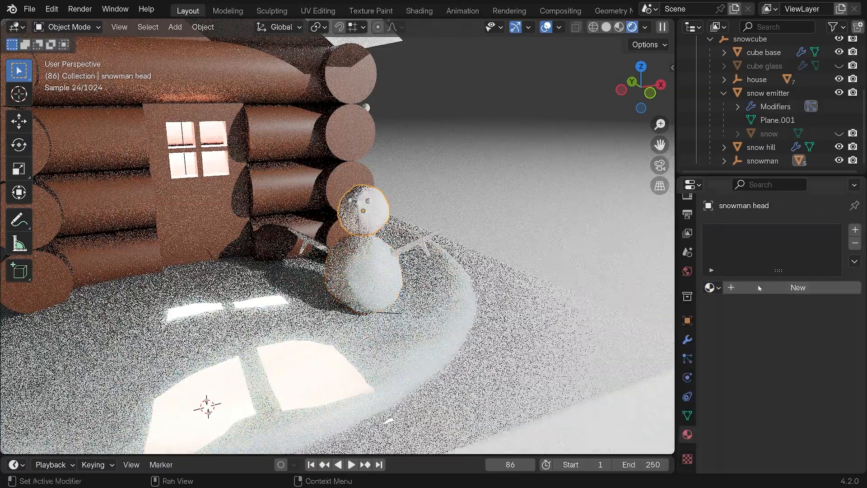
click(712, 288)
click(582, 346)
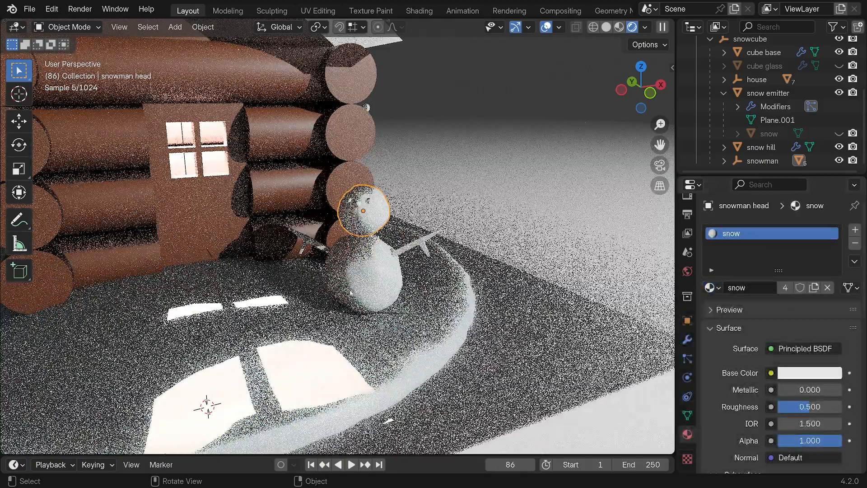
Step: Assign the existing house wall material to the snowman's arms
scroll(339, 244, up, 2)
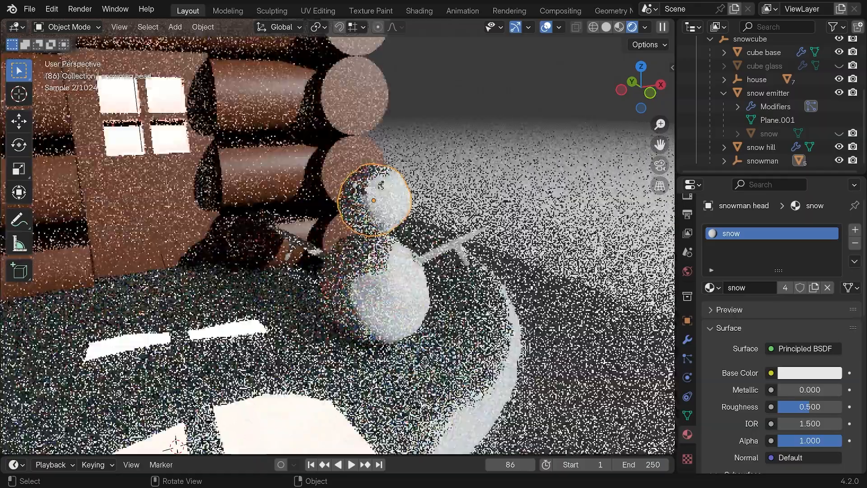
scroll(338, 243, up, 1)
shift+middle_drag(368, 253, 358, 272)
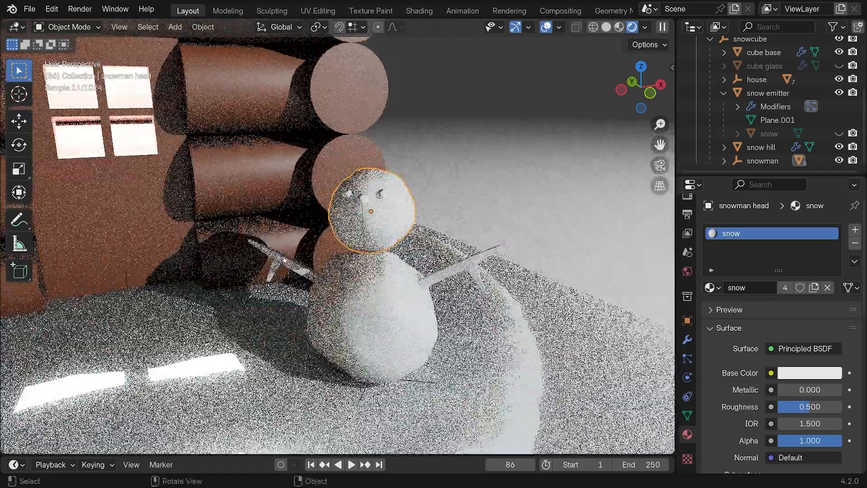
click(284, 260)
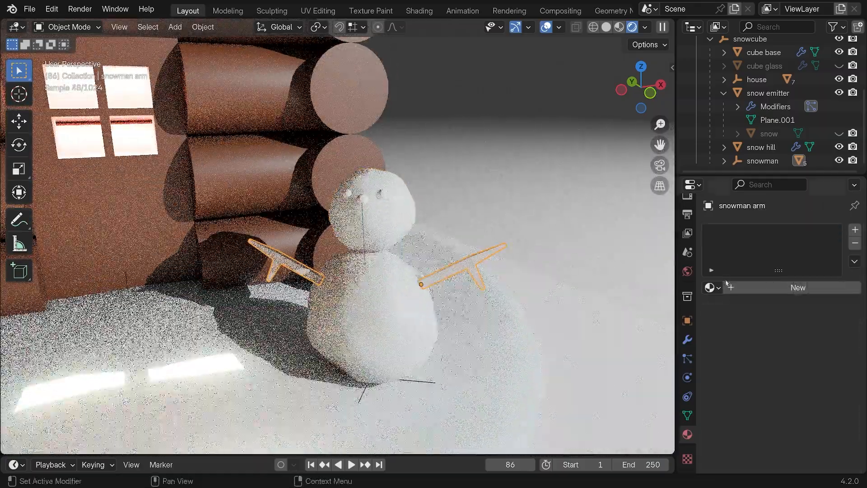
click(714, 287)
click(587, 321)
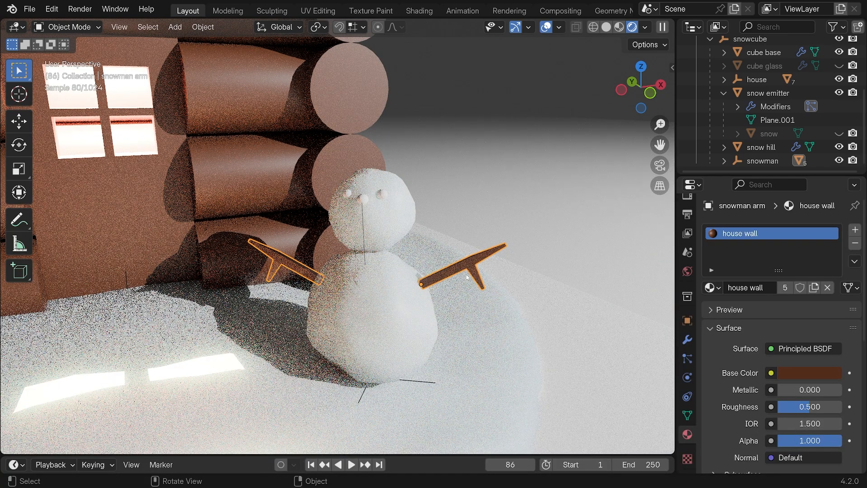
Step: Duplicate the arms' house wall material as a separate material and name it snowman arm
click(814, 288)
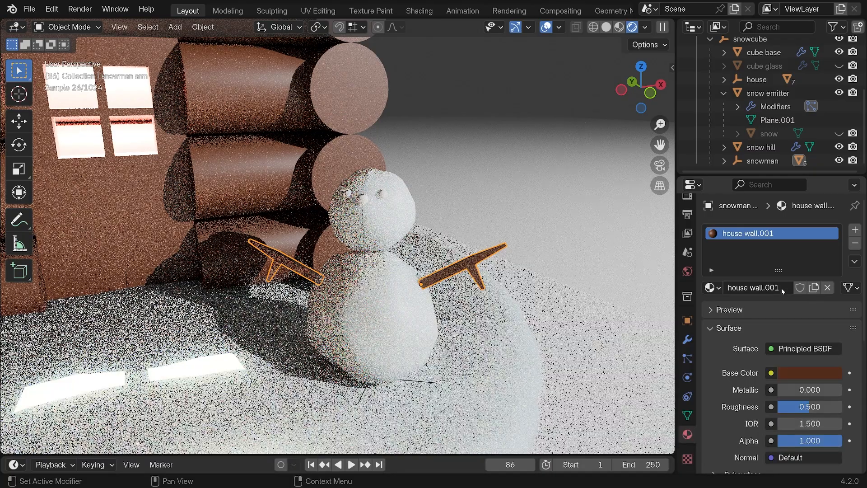
click(782, 288)
text(sn)
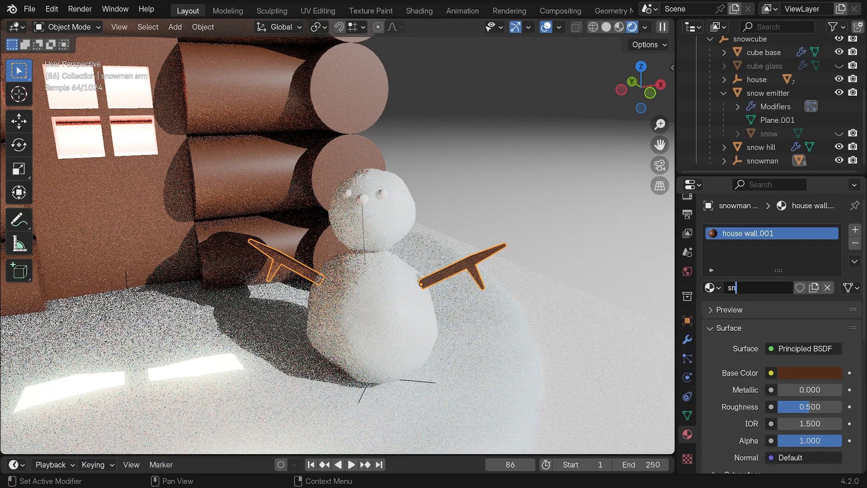
text(owman arm)
key(Return)
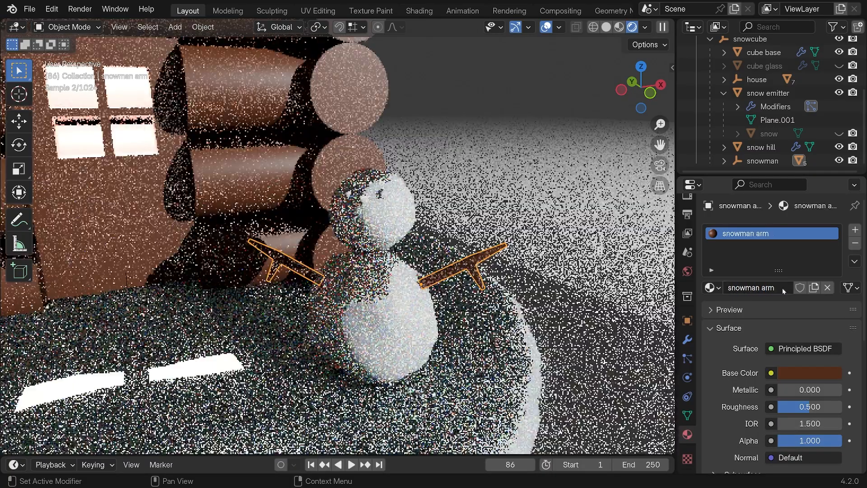
Step: Brighten the snowman arm material's base color from dark brown to a light orange-brown
click(788, 372)
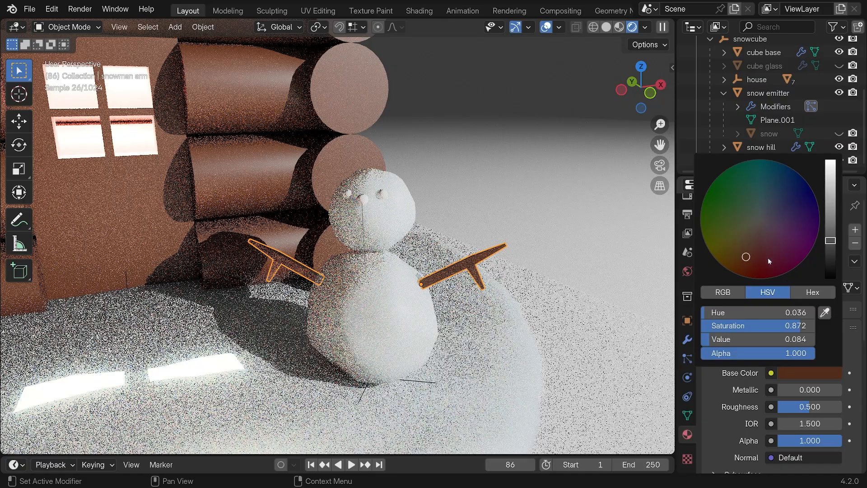
drag(830, 240, 831, 185)
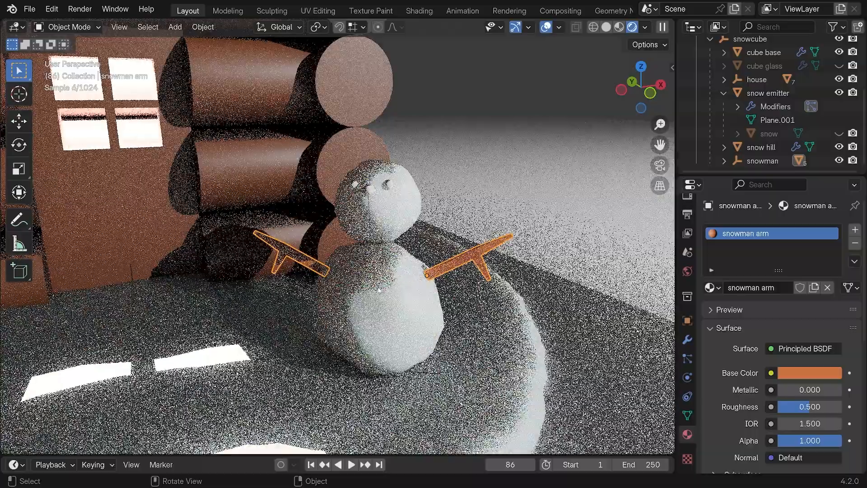
middle_drag(364, 331, 375, 304)
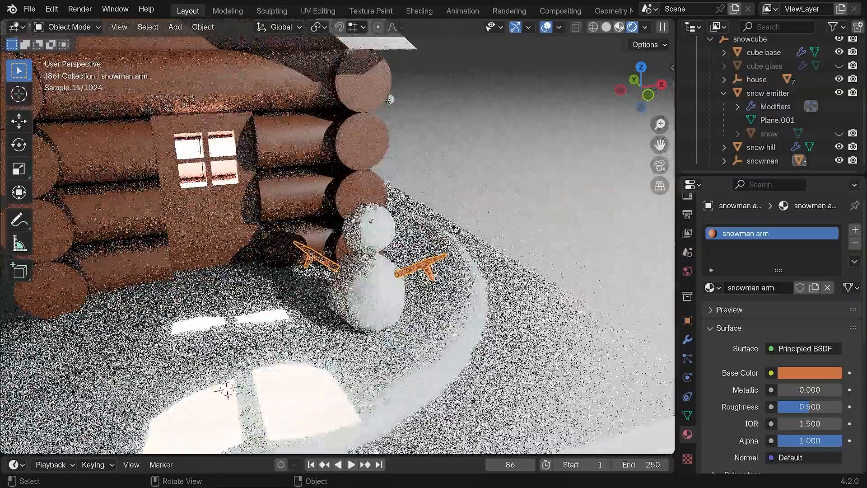
Step: In Material Preview shading, give the snowman's eyes a new material named snowman eyes with a black base color
click(619, 27)
scroll(369, 255, up, 2)
scroll(369, 255, up, 3)
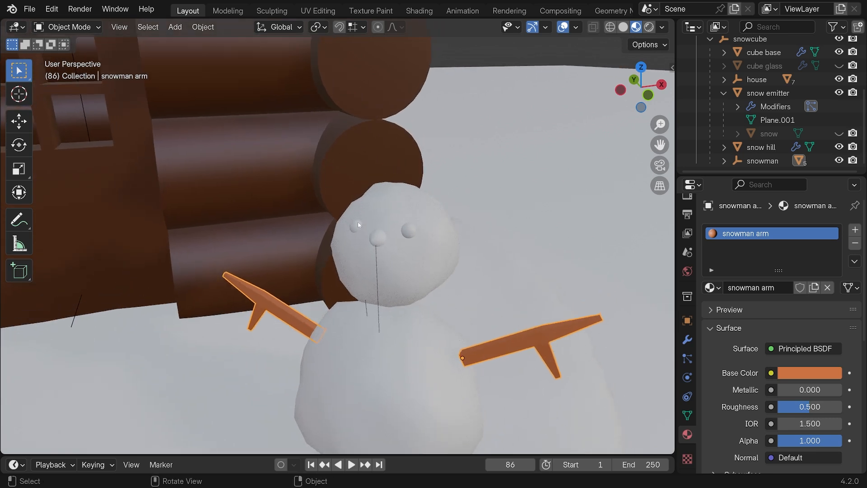
click(359, 224)
click(745, 289)
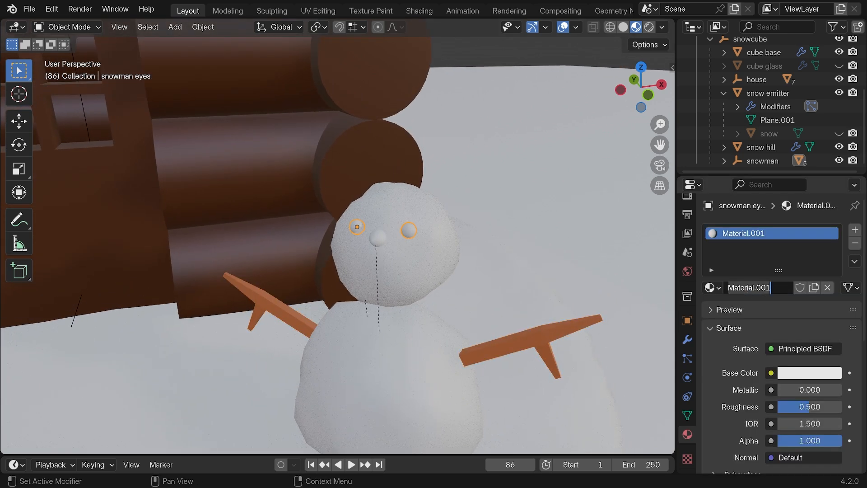
text(snowman)
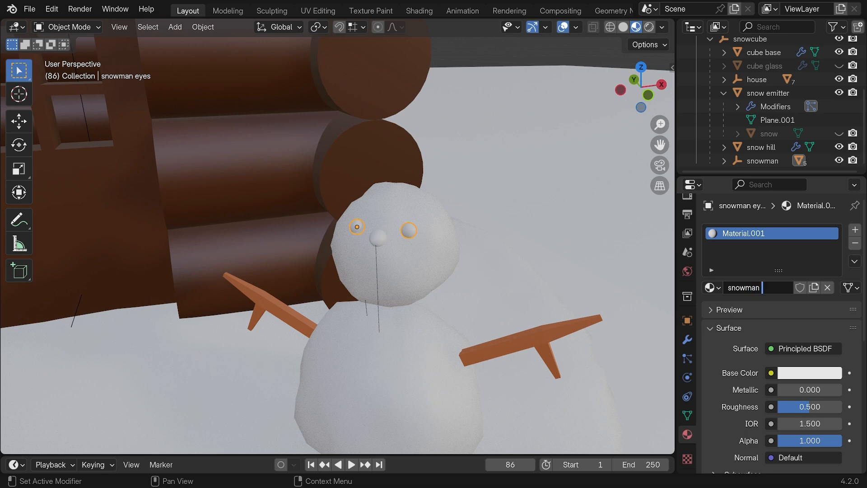
text( eyes)
key(Return)
click(818, 375)
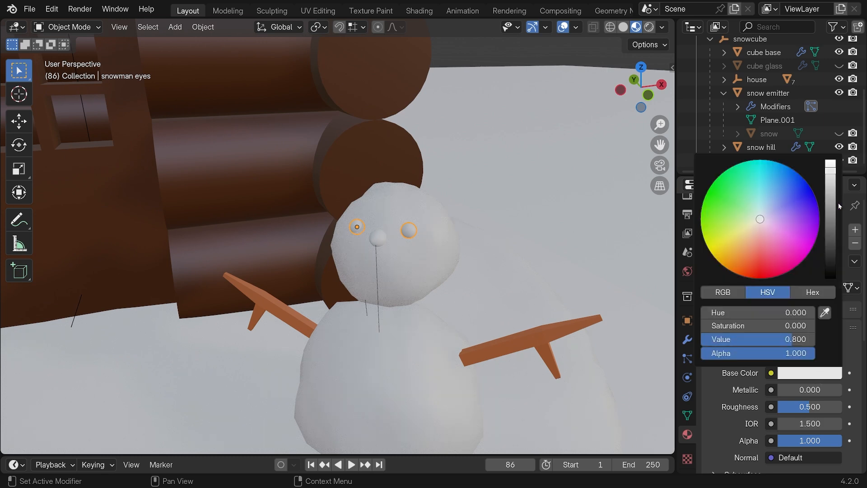
drag(839, 206, 832, 282)
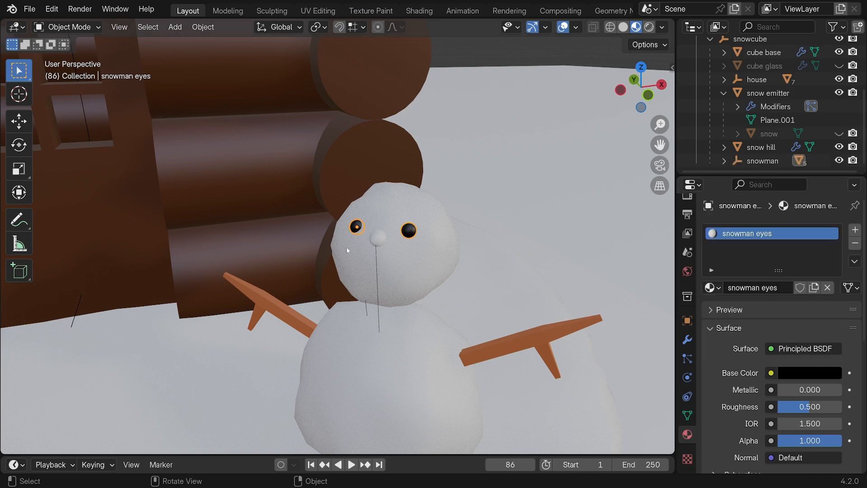
Step: Give the snowman's nose a new material named snowman nose with an orange base color
click(378, 237)
middle_drag(379, 238, 457, 255)
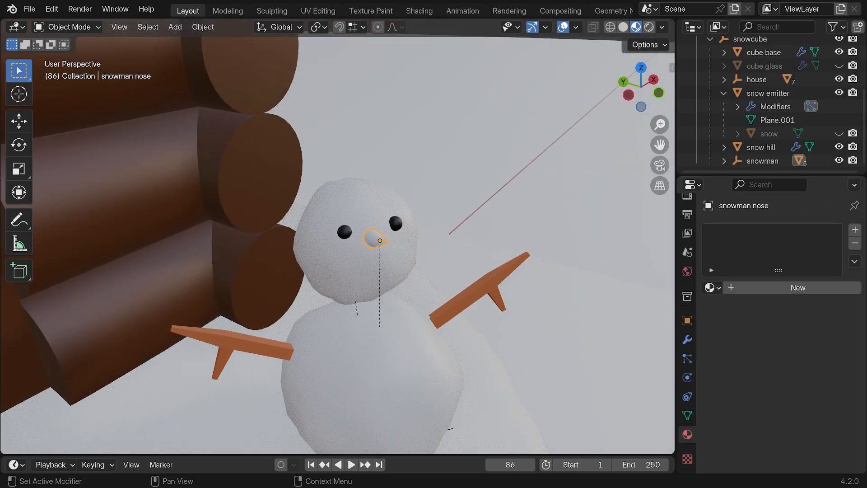
click(728, 292)
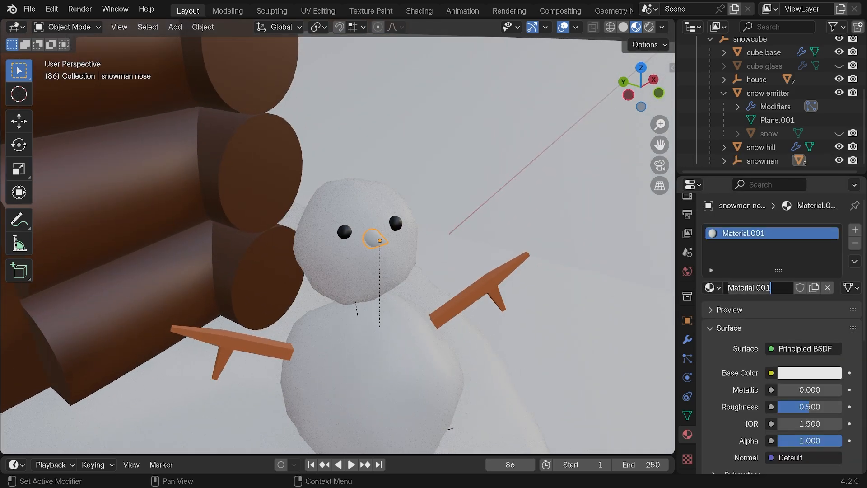
text(snowma)
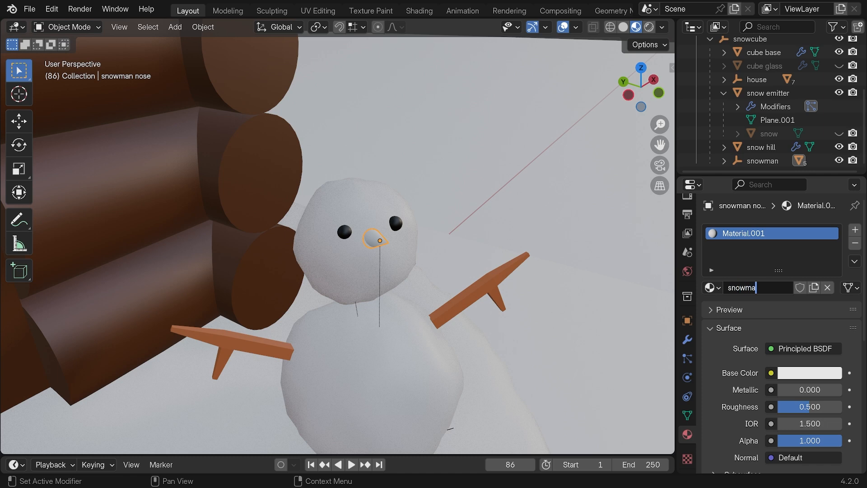
text(n nose)
key(Return)
click(799, 373)
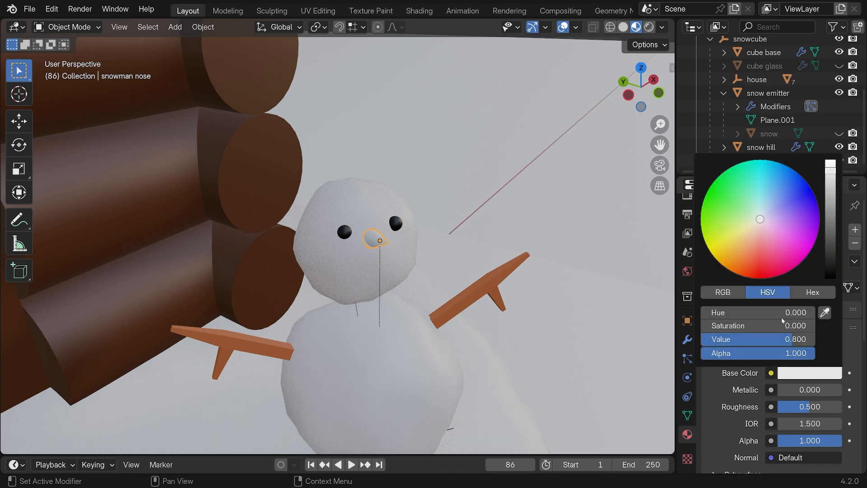
mouse_move(760, 223)
mouse_down()
mouse_move(736, 258)
mouse_move(748, 255)
mouse_up()
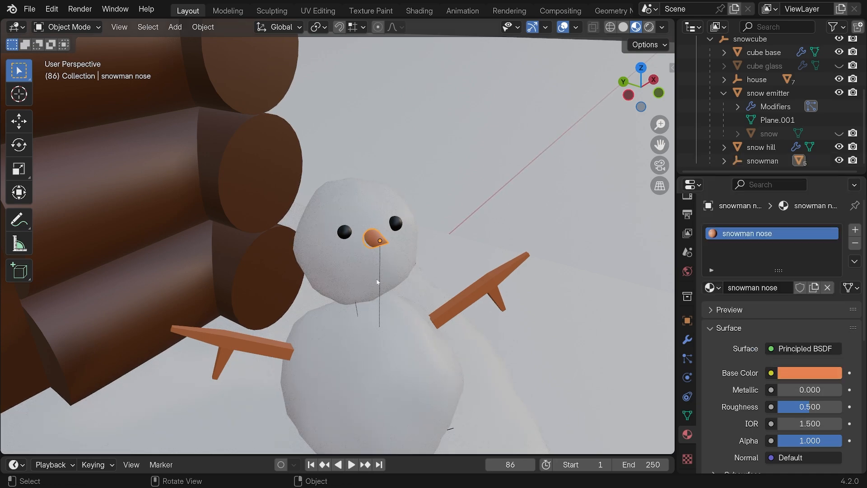
Step: Darken the snowman arm material's base color to a brown with a Value of about 0.259
middle_drag(343, 316, 302, 202)
click(388, 332)
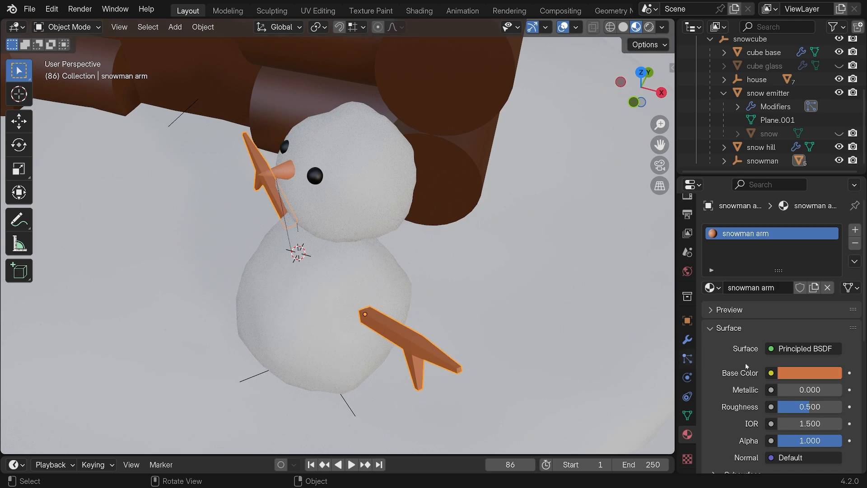
click(805, 371)
drag(832, 187, 830, 213)
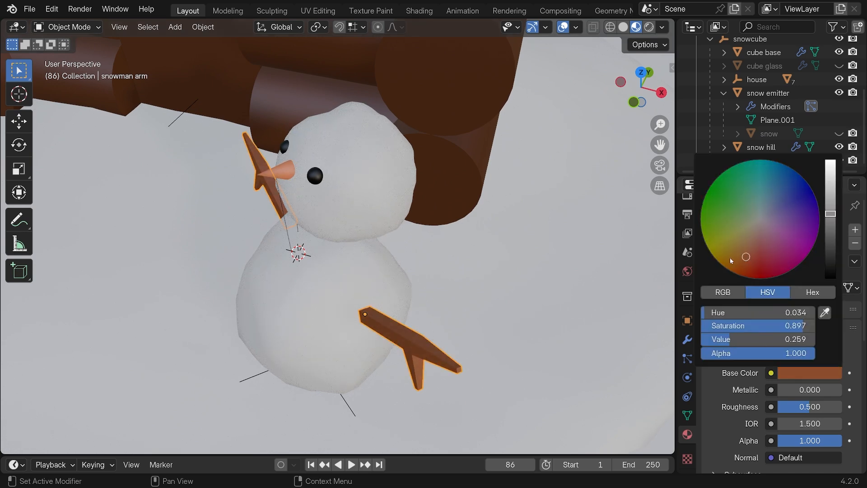
Step: Select the large floor plane beneath the snow cube and save the project file
scroll(412, 330, down, 8)
click(336, 433)
middle_drag(336, 433, 398, 337)
key(ctrl+s)
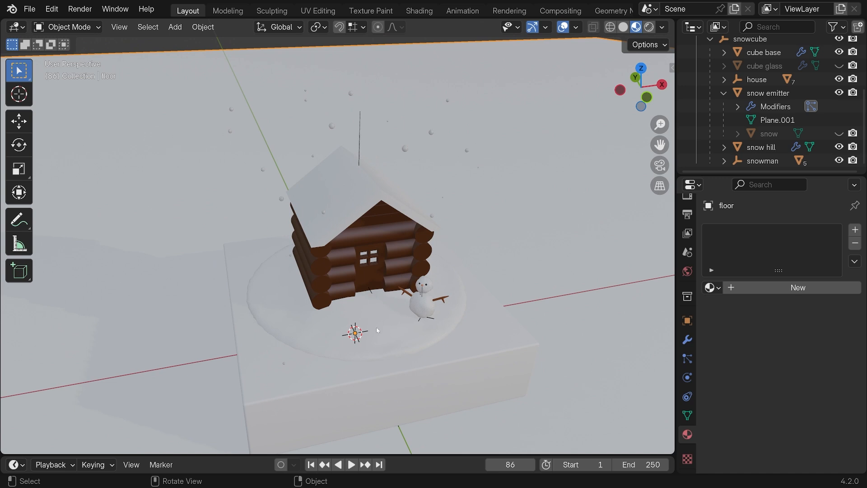
Step: Add a new material to the large floor plane and name it floor
mouse_move(377, 330)
middle_down()
mouse_move(343, 309)
mouse_move(326, 266)
mouse_move(401, 258)
mouse_move(374, 324)
middle_up()
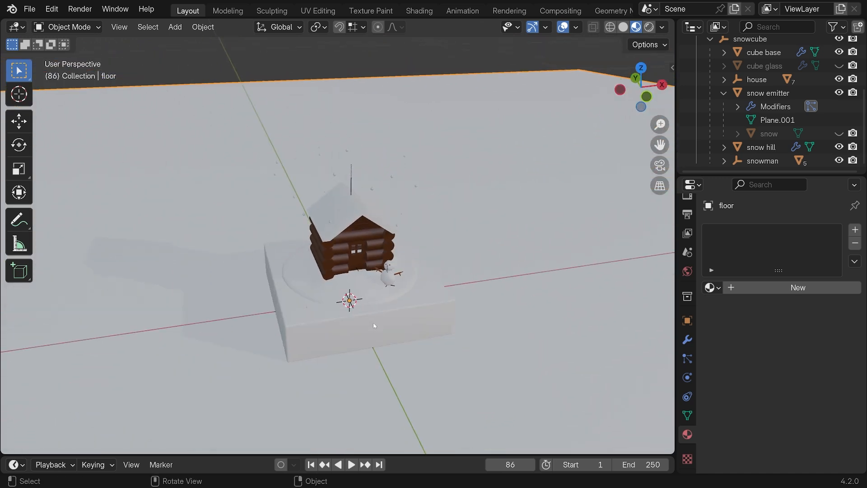
scroll(377, 319, down, 2)
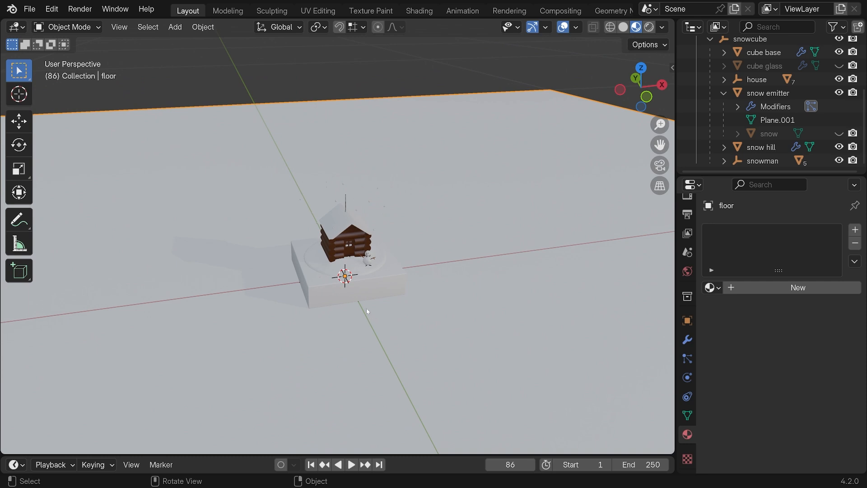
middle_drag(353, 326, 335, 348)
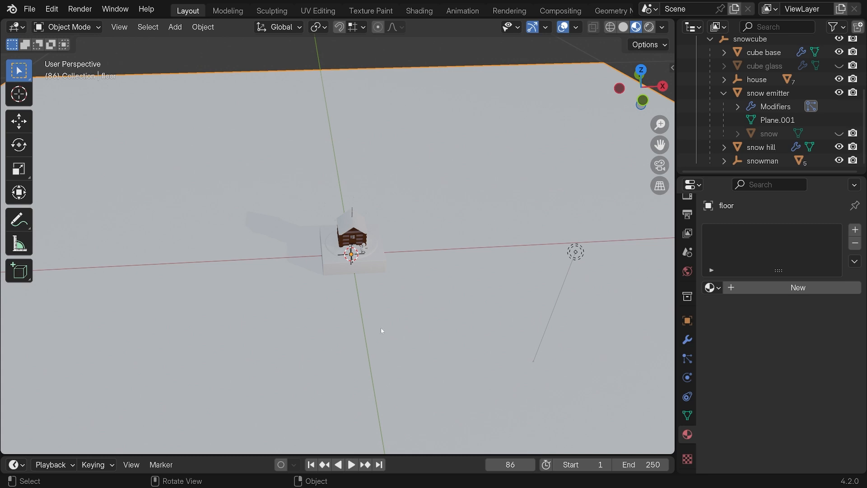
scroll(381, 330, down, 4)
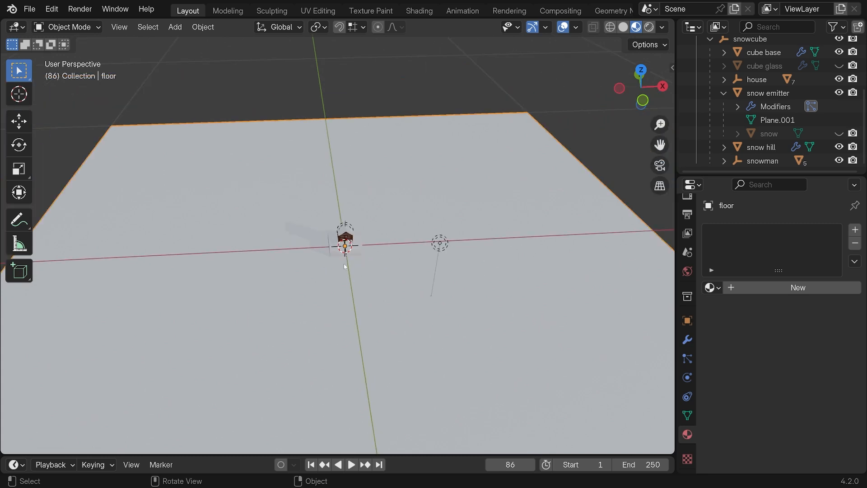
scroll(340, 276, up, 1)
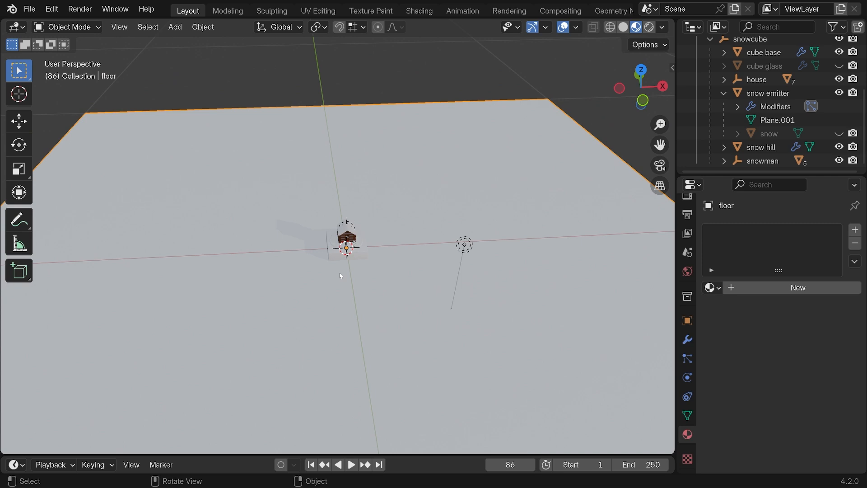
shift+middle_drag(341, 273, 367, 271)
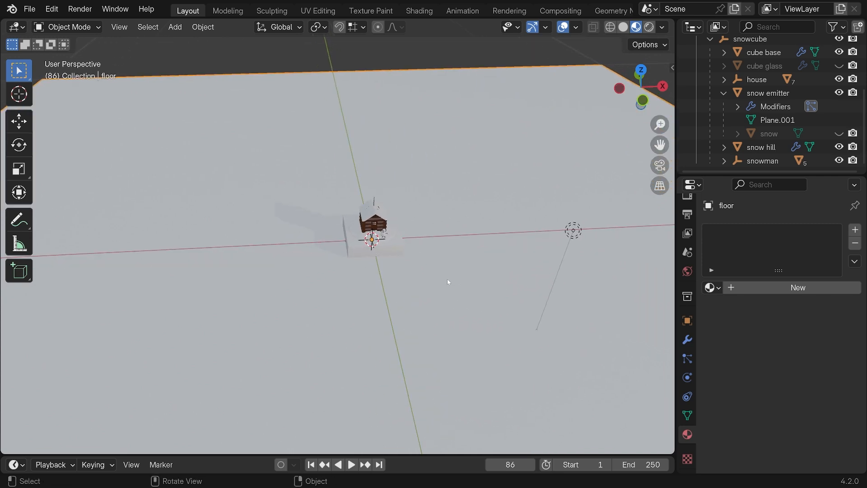
click(730, 289)
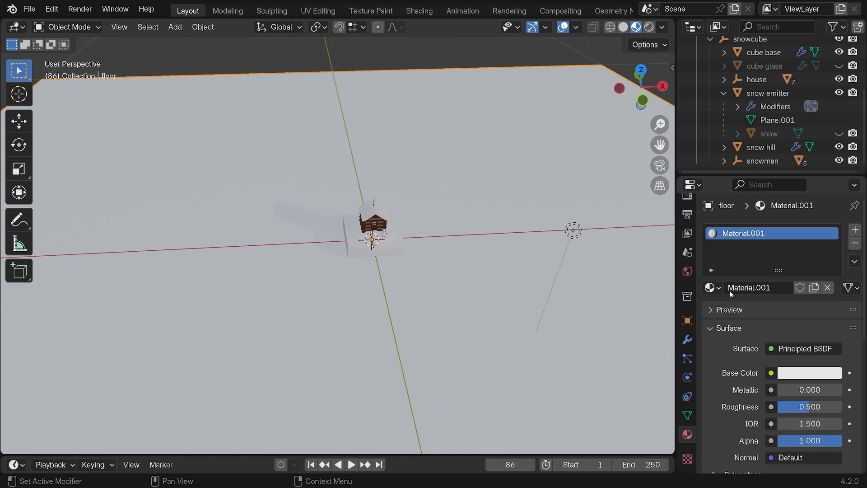
double_click(755, 287)
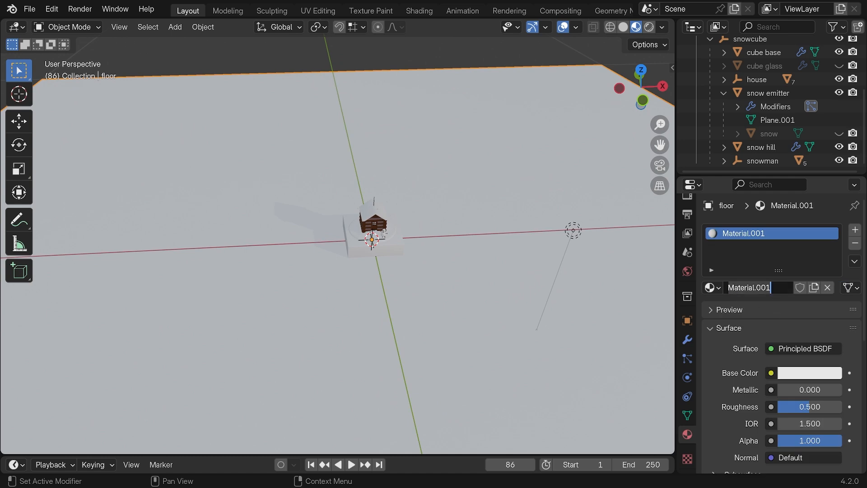
text(floor)
key(Return)
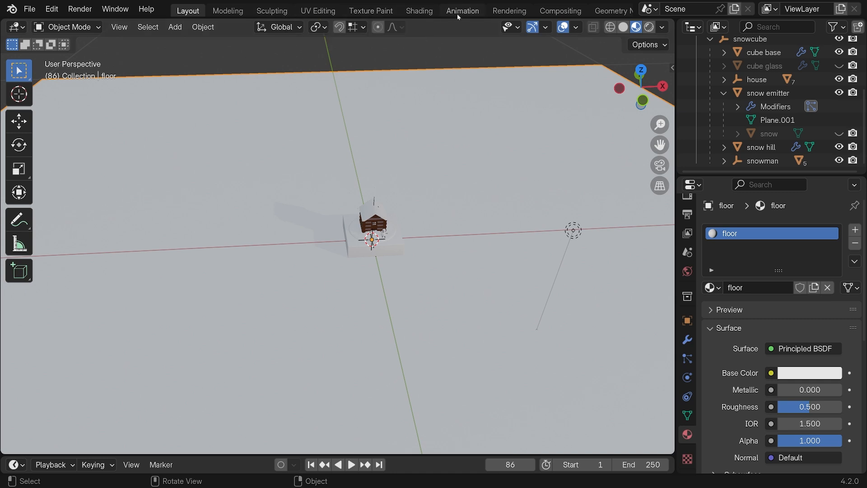
Step: Switch to the Shading workspace and enlarge the node editor, with free space beside the floor material's Principled BSDF node
click(420, 11)
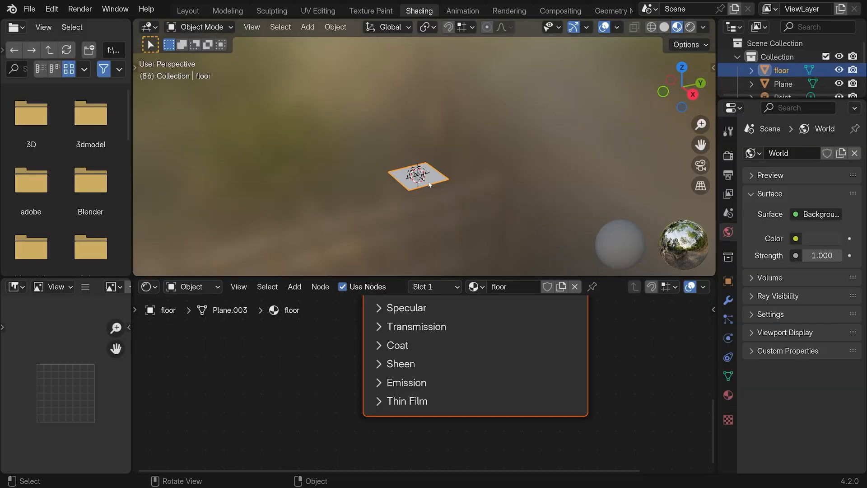
scroll(431, 194, up, 8)
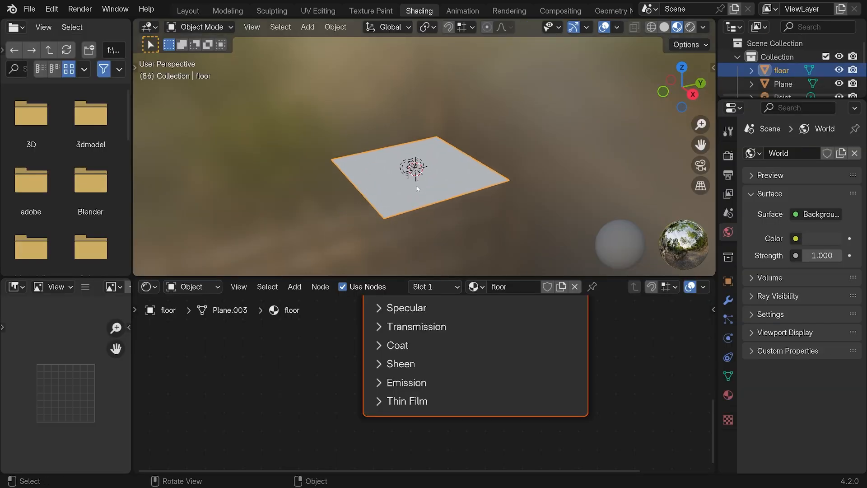
middle_drag(431, 194, 441, 197)
scroll(452, 327, down, 3)
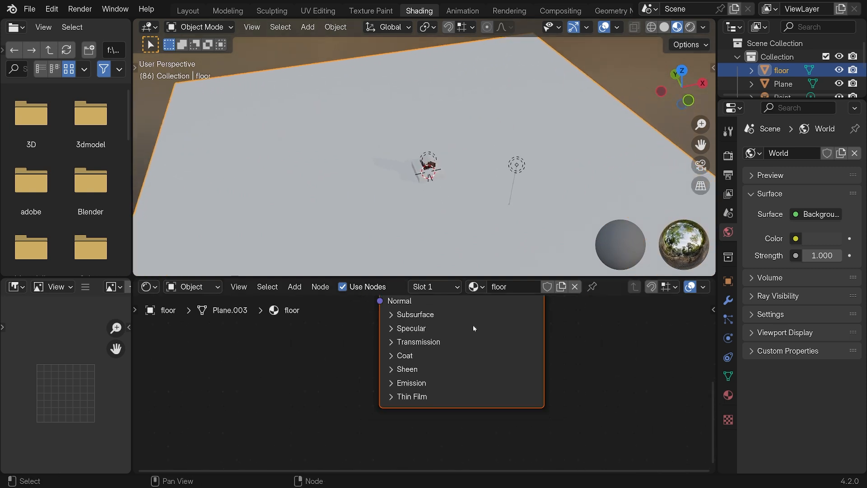
drag(480, 276, 481, 236)
middle_drag(525, 306, 473, 375)
scroll(485, 379, down, 3)
click(405, 301)
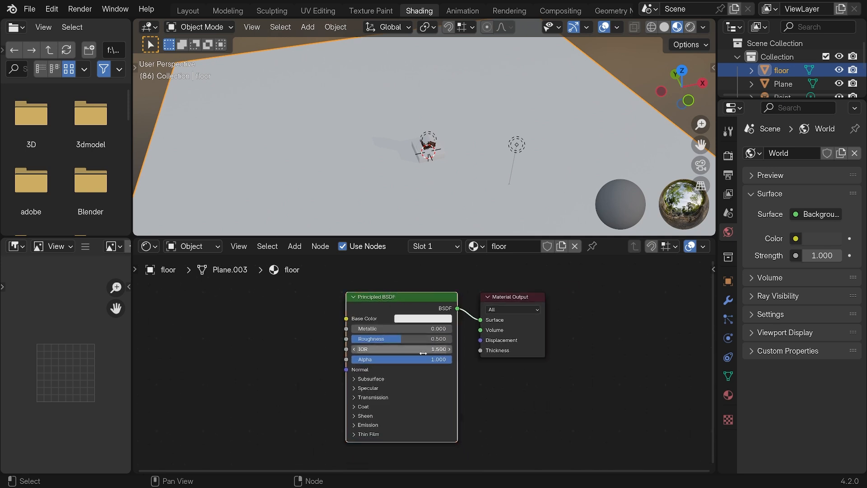
middle_drag(437, 352, 516, 335)
scroll(517, 336, down, 3)
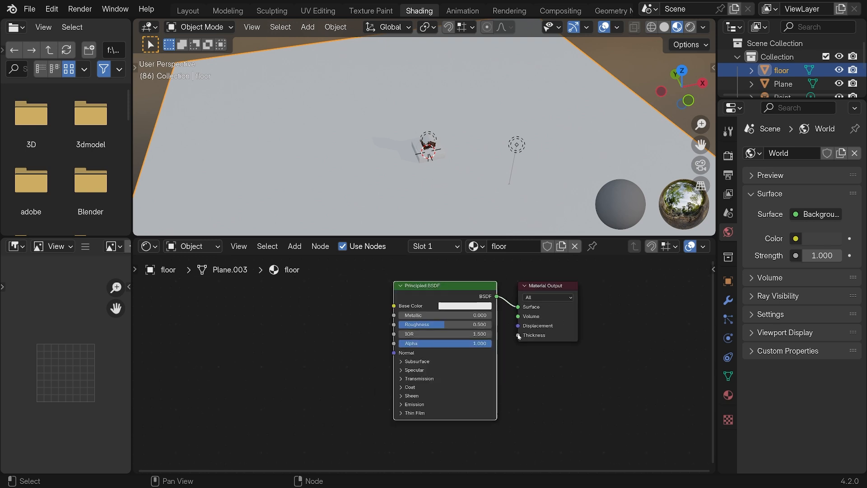
middle_drag(366, 357, 388, 362)
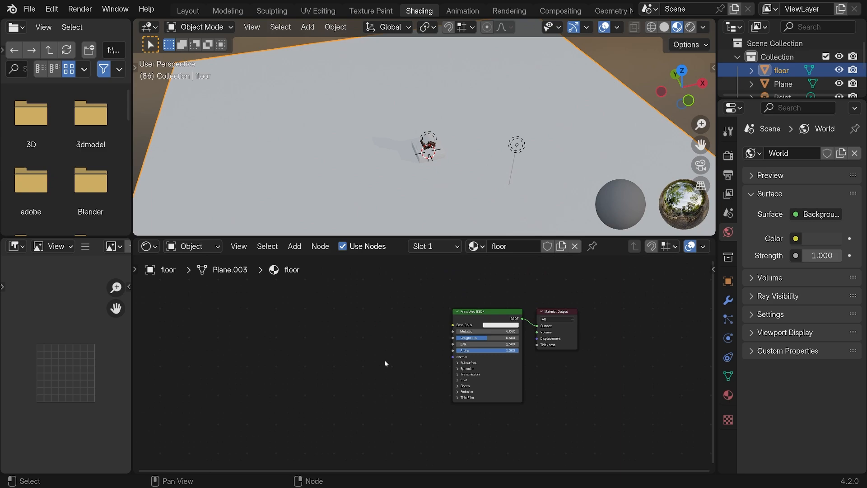
Step: Switch to the Poly Haven page in the browser and download the Wood Table Worn texture at 4K resolution
key(alt+Tab)
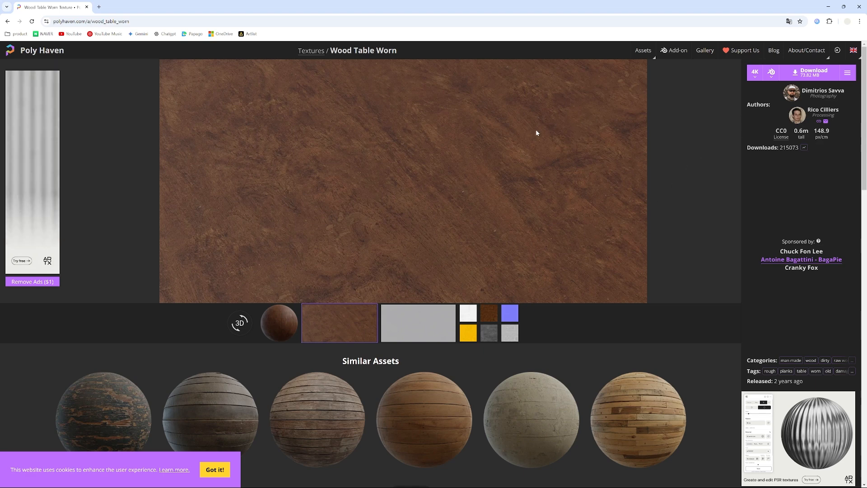
click(761, 78)
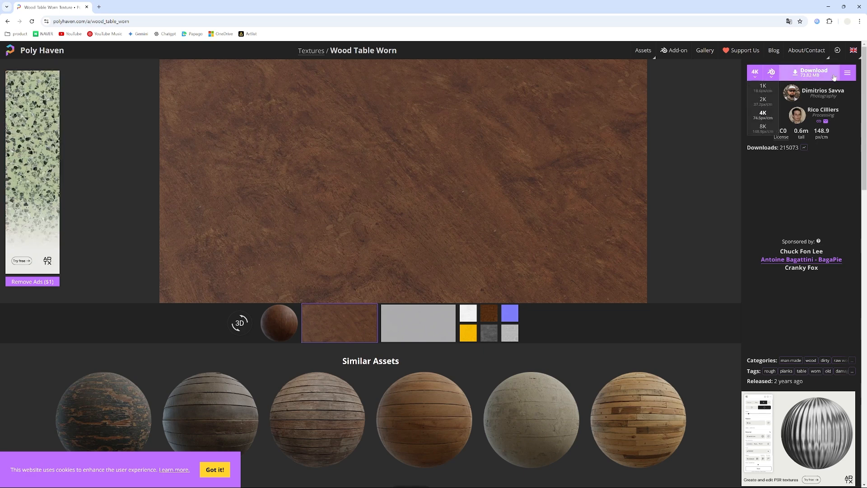
click(850, 74)
click(849, 73)
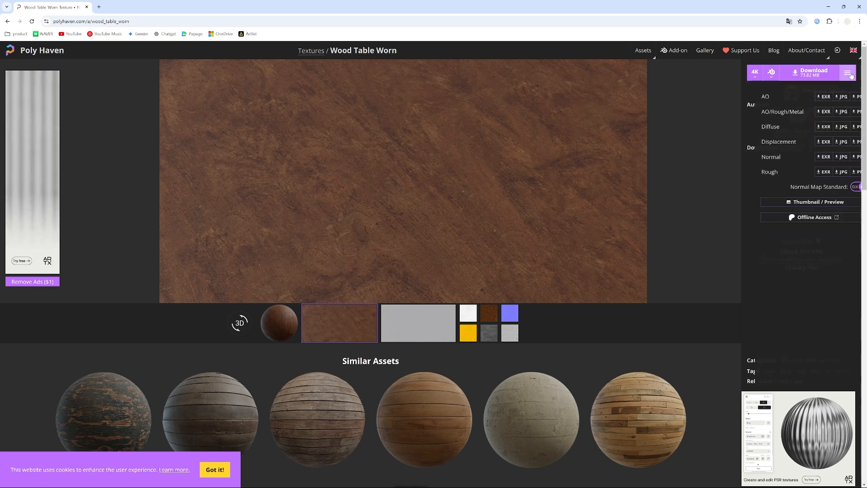
click(755, 72)
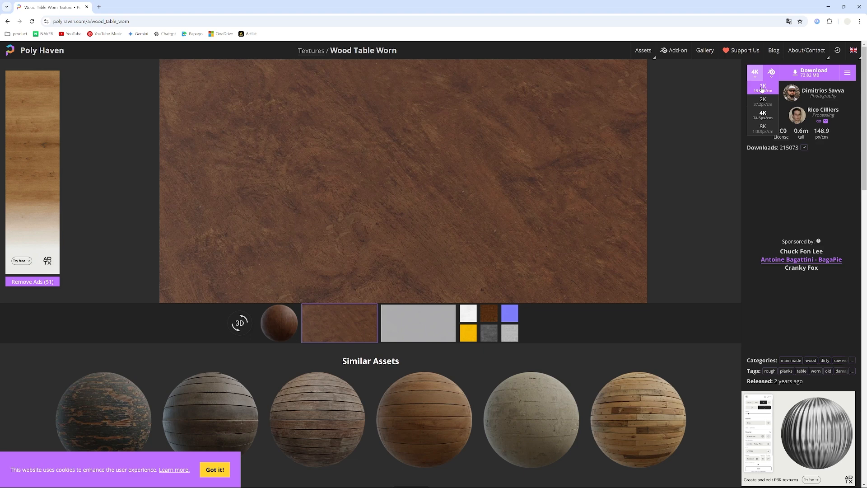
click(768, 116)
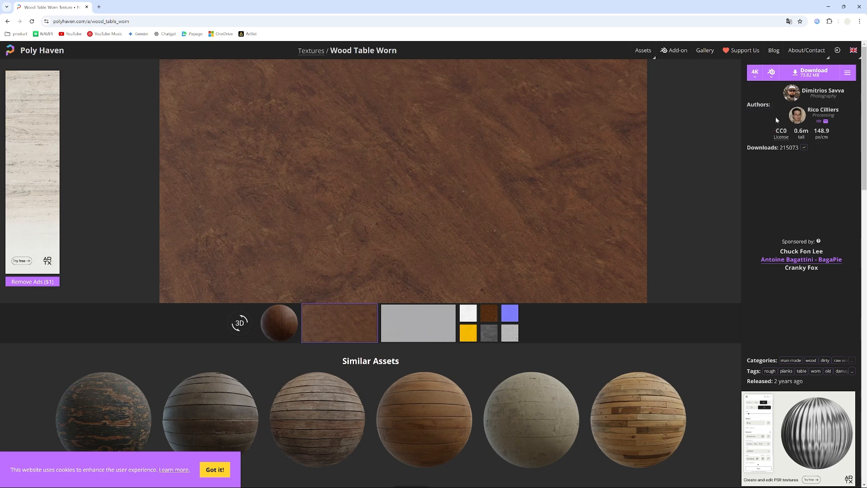
click(811, 75)
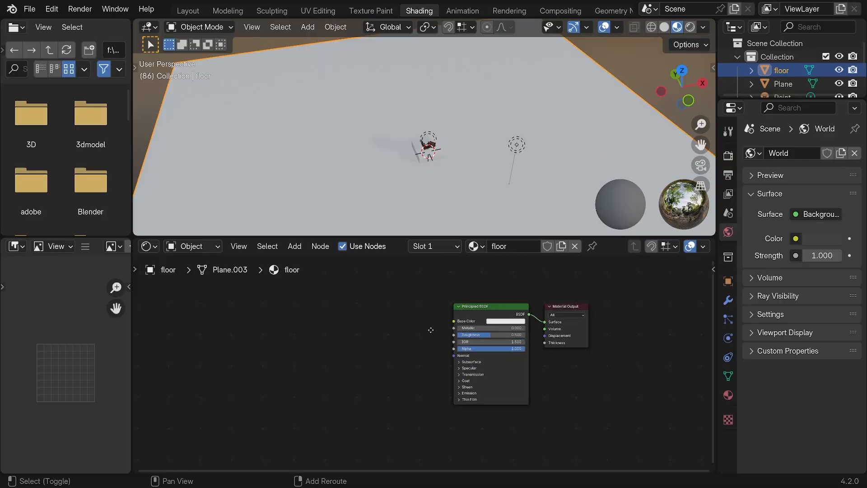
Step: Back in Blender, add an Image Texture node beside the floor material's Principled BSDF node
shift+middle_drag(367, 307, 379, 321)
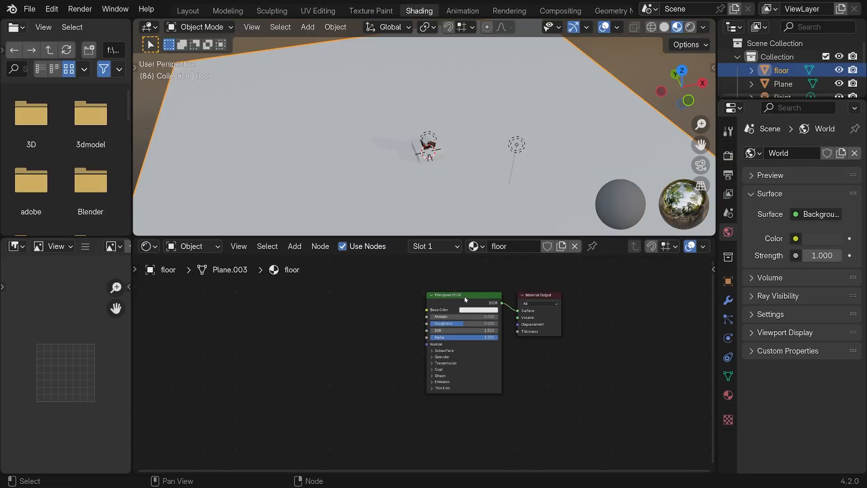
drag(460, 295, 453, 297)
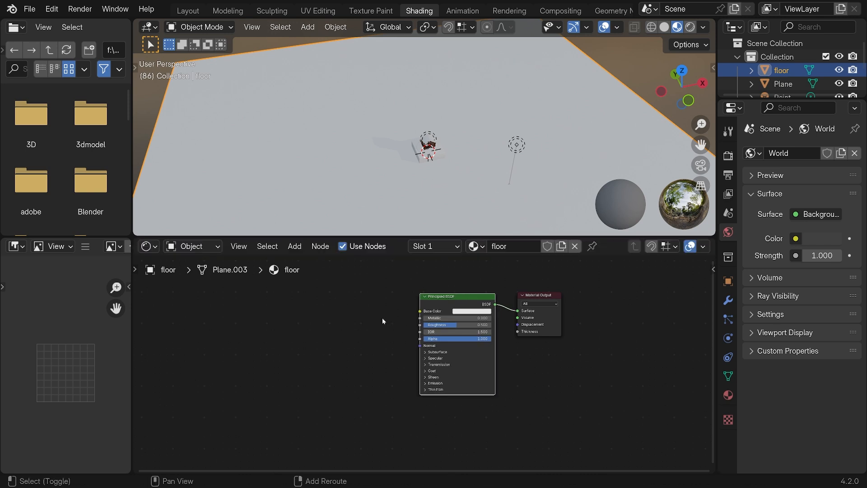
key(shift+a)
mouse_move(378, 327)
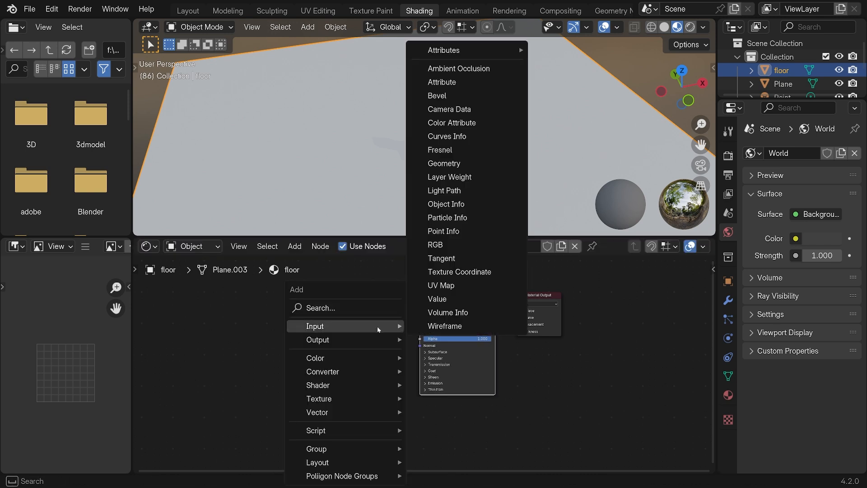
mouse_move(367, 404)
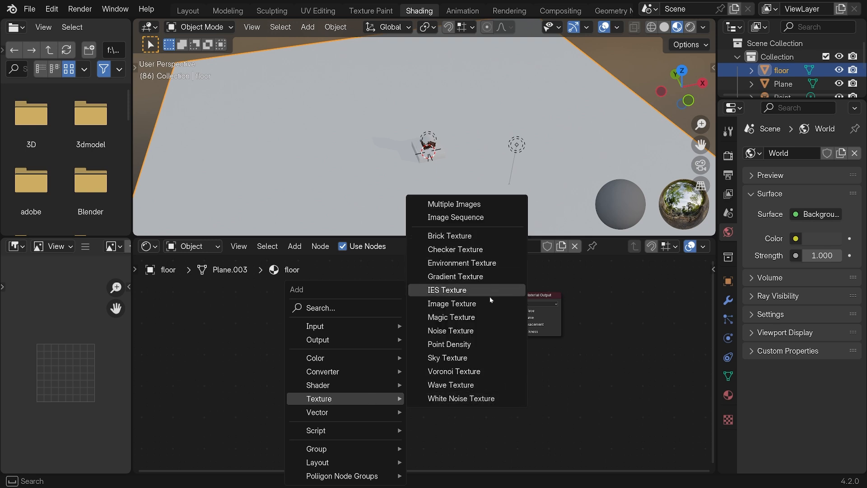
click(461, 307)
click(294, 319)
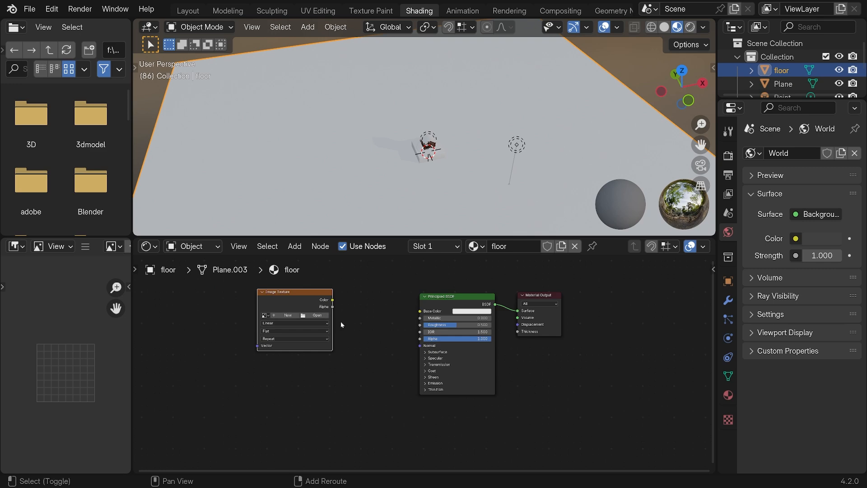
Step: Load wood_table_worn_diff_4k.jpg from the wood_table_worn_4k.blend textures folder into the Image Texture node and move the node clear of the Principled BSDF
click(315, 326)
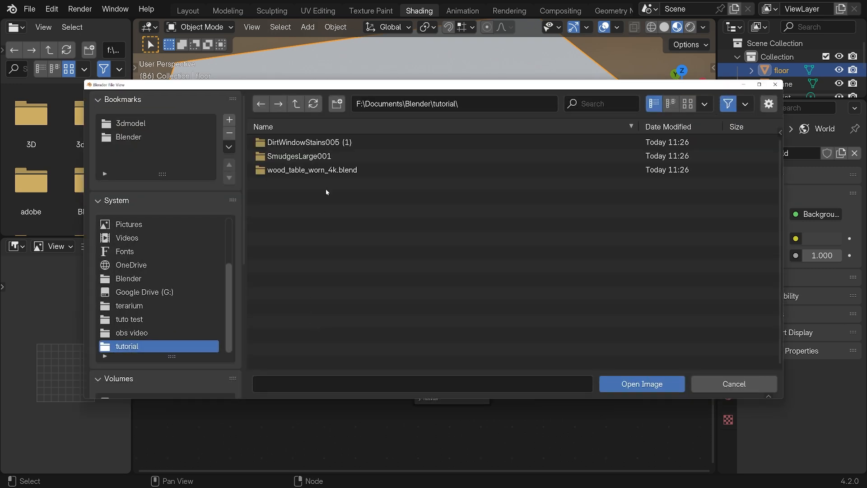
double_click(341, 170)
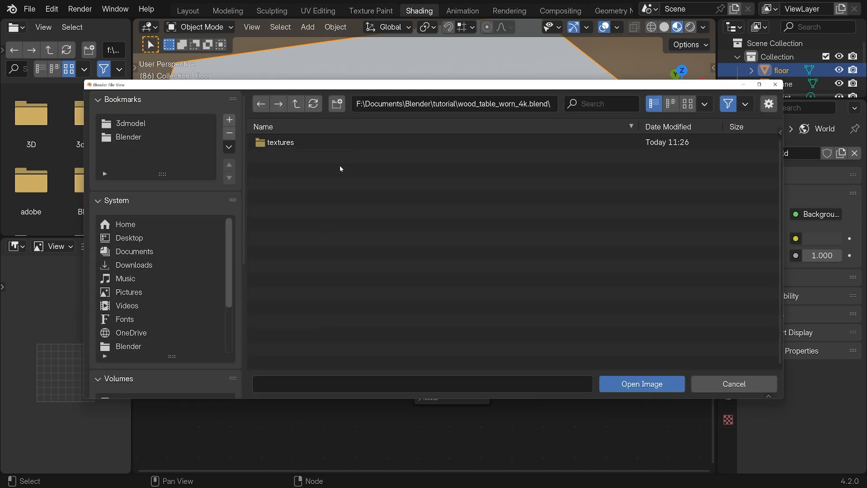
double_click(338, 143)
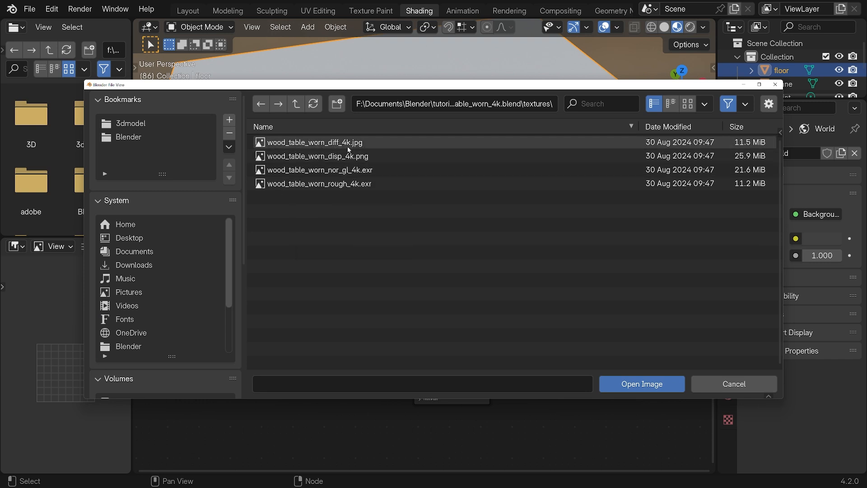
double_click(333, 144)
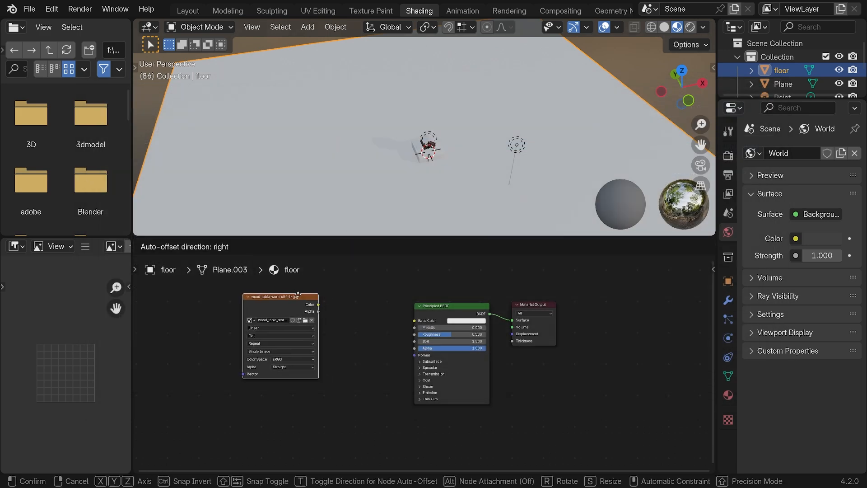
click(291, 294)
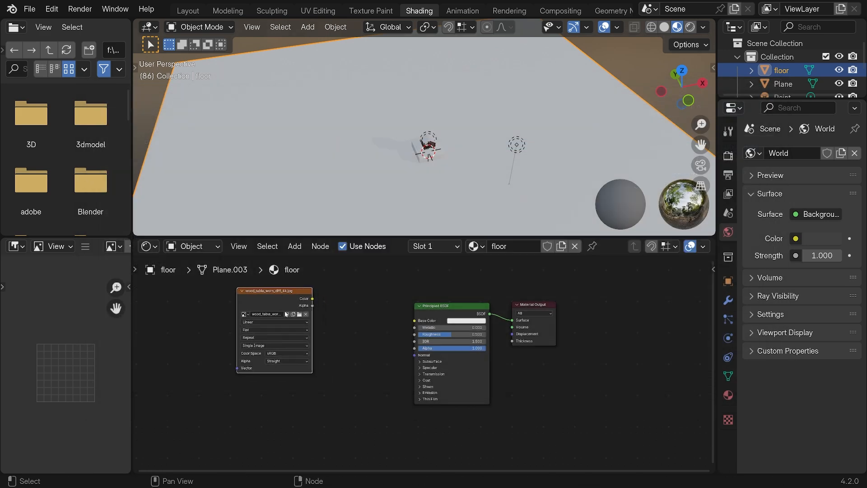
drag(273, 297, 274, 290)
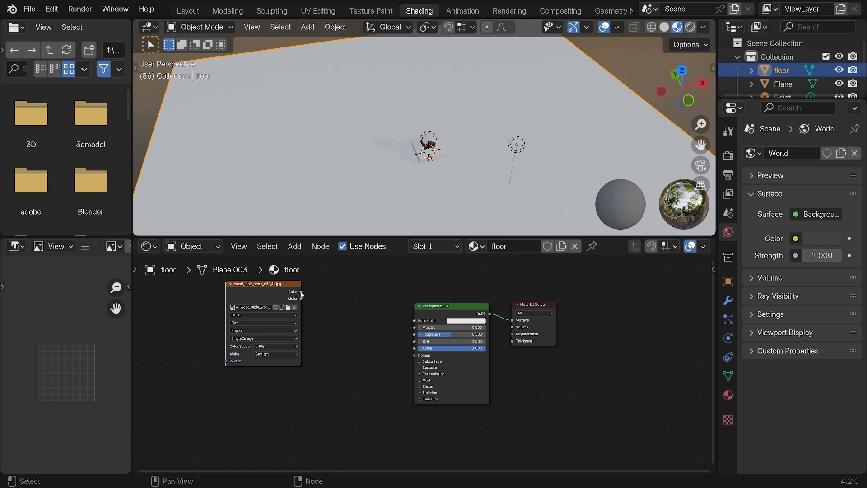
Step: Connect the diffuse texture's Color output to the Principled BSDF's Base Color and inspect the wood floor up close
drag(301, 292, 414, 321)
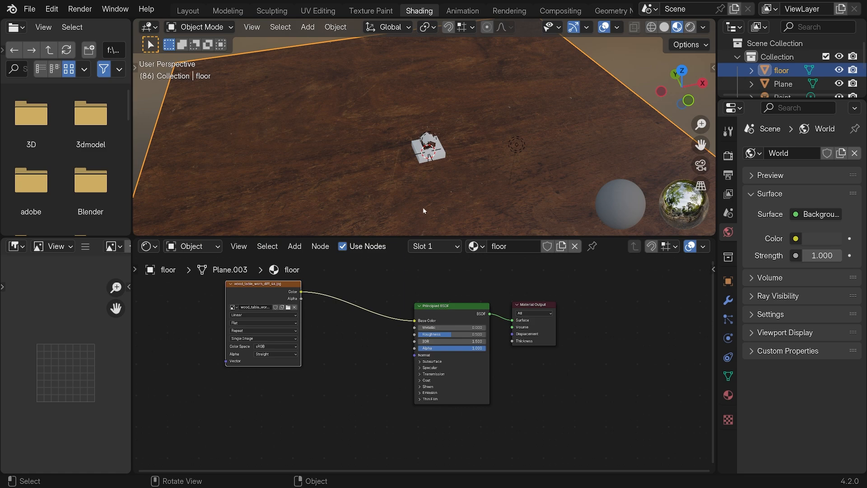
middle_drag(423, 207, 424, 153)
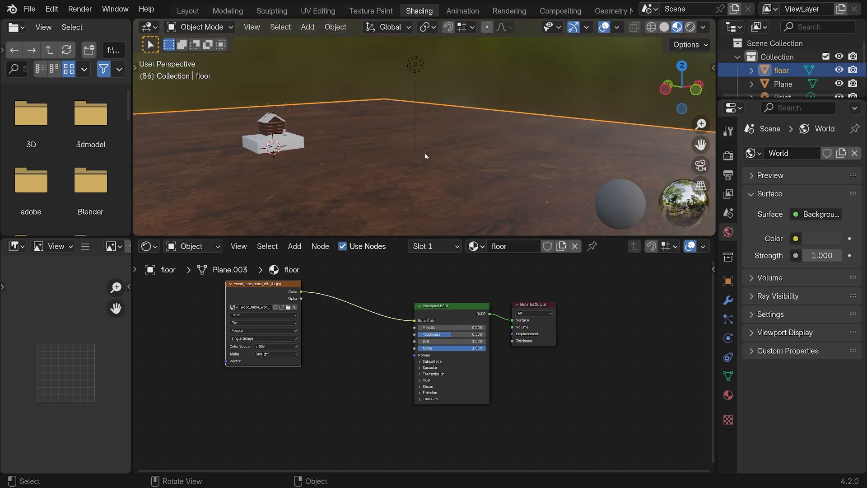
shift+middle_drag(382, 175, 415, 156)
scroll(357, 167, up, 4)
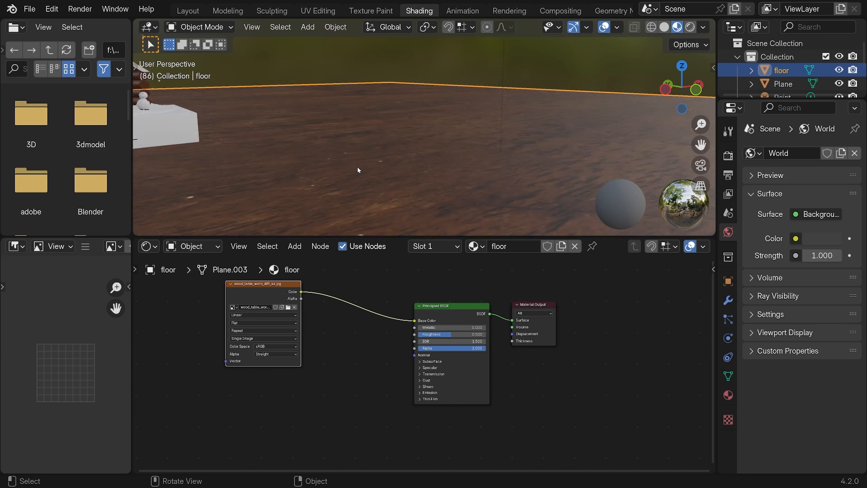
scroll(357, 169, down, 4)
middle_drag(331, 197, 367, 180)
Step: Duplicate the diffuse texture node, place the copy below it, and load wood_table_worn_rough_4k.exr into the copy
drag(274, 284, 320, 284)
scroll(364, 302, down, 2)
scroll(363, 302, down, 1)
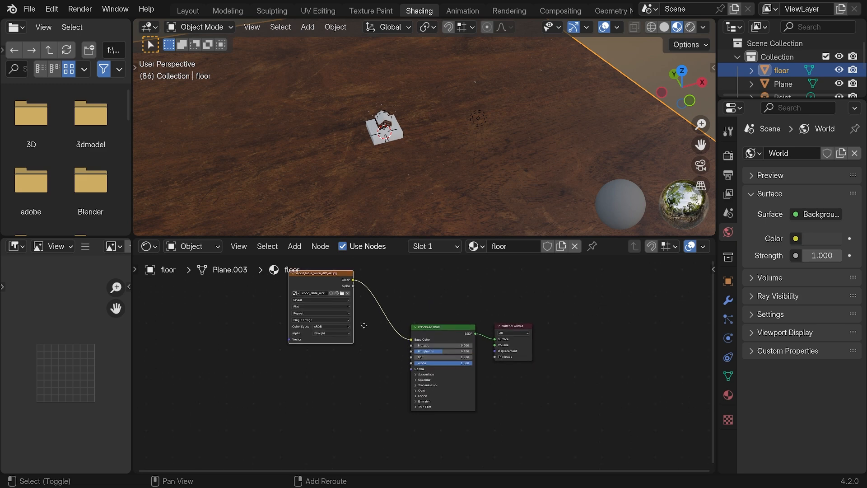
key(shift+d)
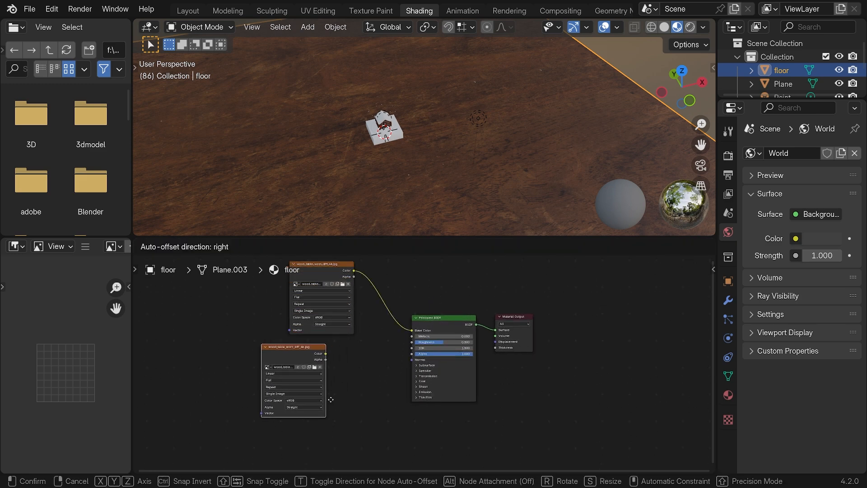
click(334, 397)
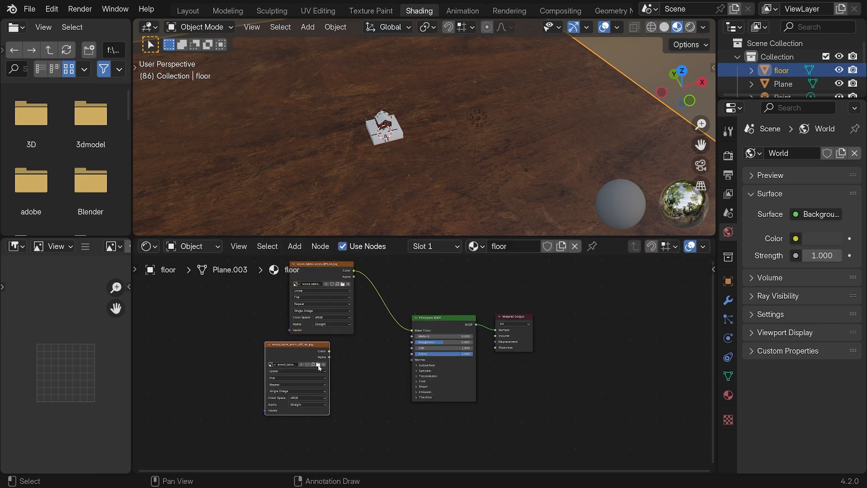
click(319, 365)
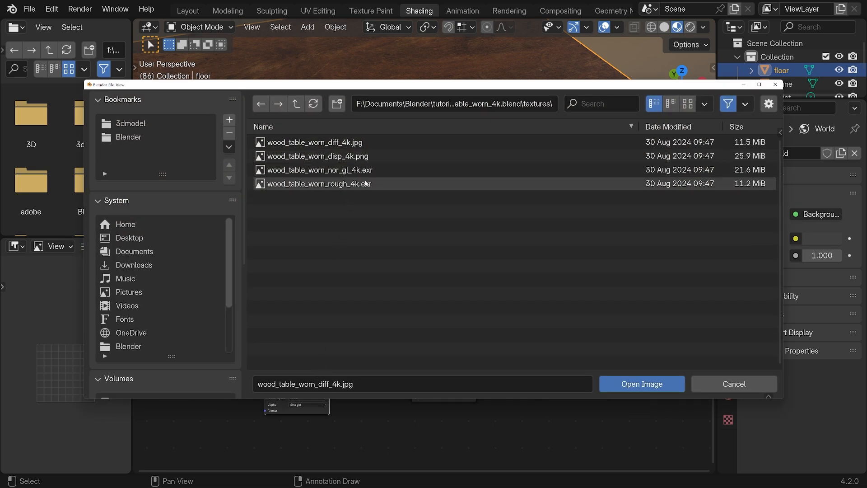
double_click(375, 184)
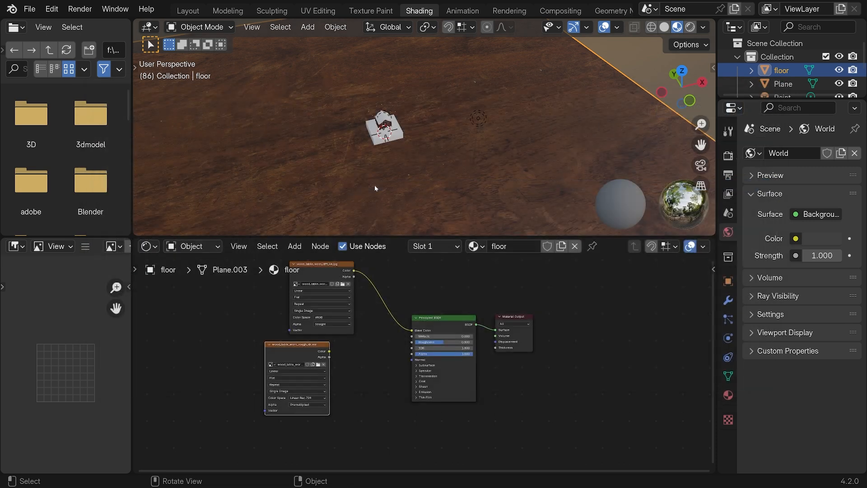
Step: Set the rough texture's color space to Non-Color and connect its Color output to the Principled BSDF's Roughness
drag(296, 350, 306, 352)
middle_drag(306, 353, 285, 325)
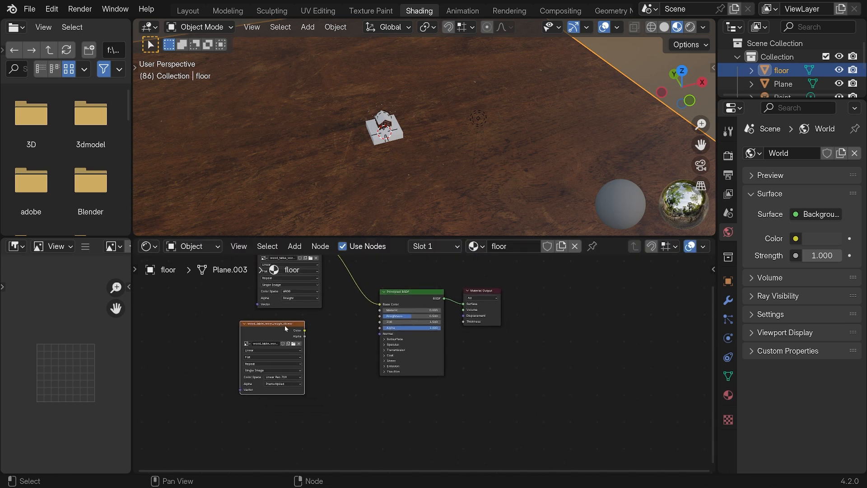
click(289, 377)
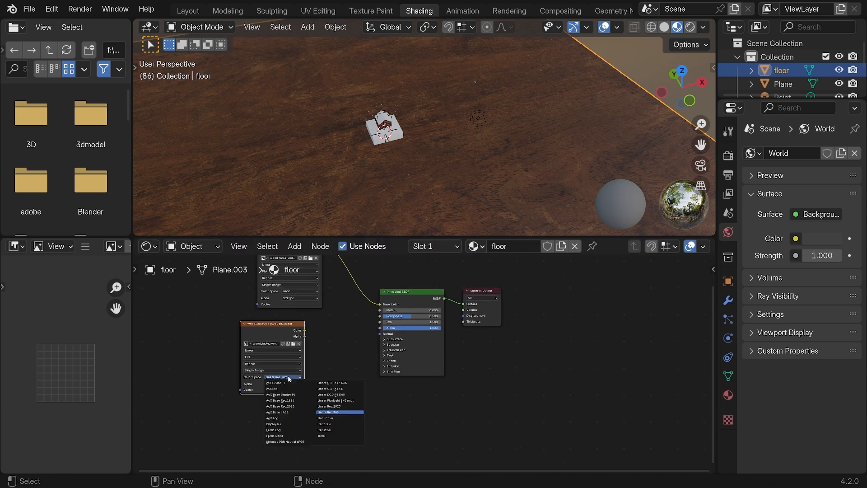
click(332, 419)
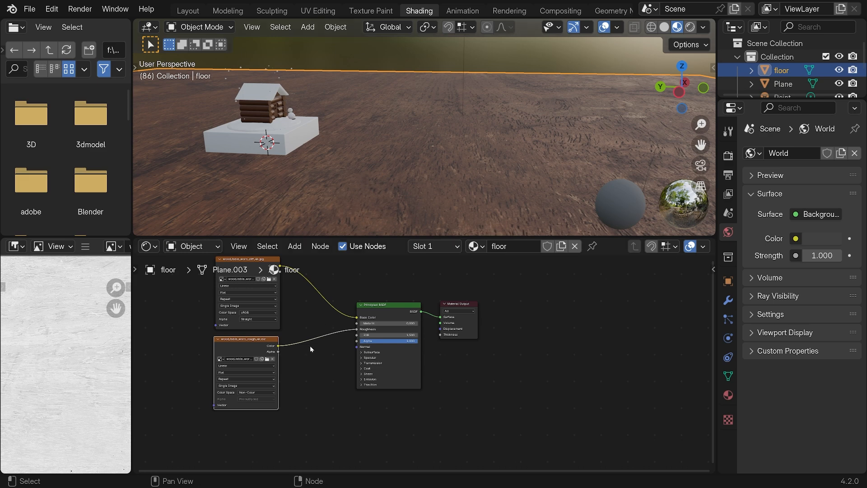
drag(357, 329, 345, 332)
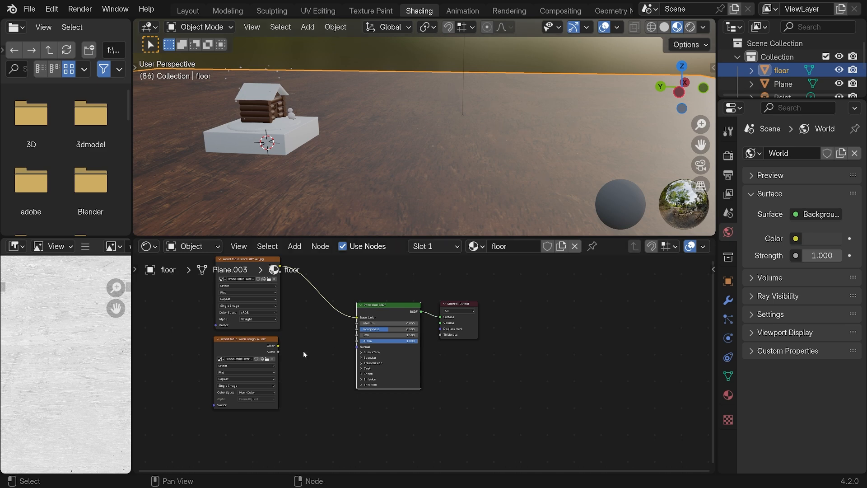
drag(277, 349, 358, 330)
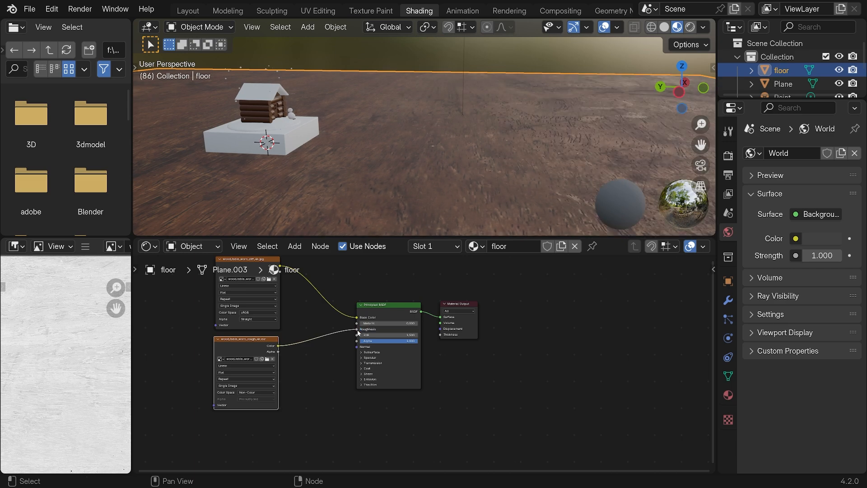
Step: Disconnect the rough texture from the Principled BSDF, set Roughness to 0, and check the floor's reflections
scroll(320, 341, up, 1)
middle_drag(320, 341, 402, 370)
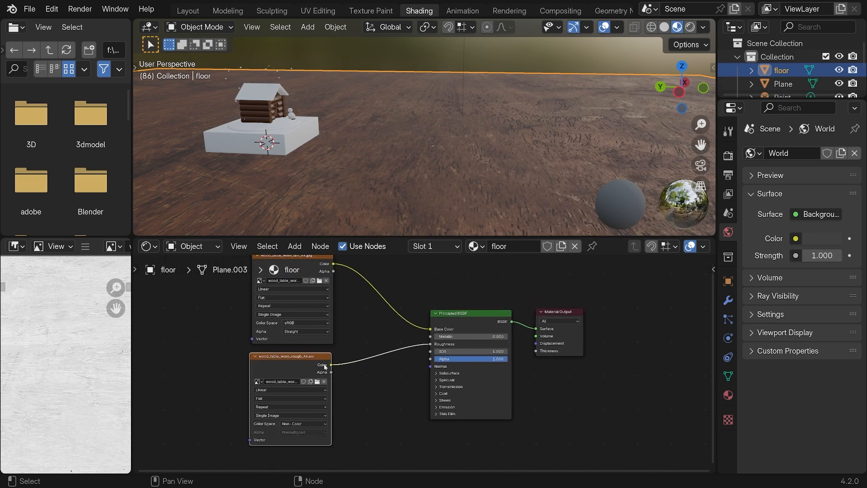
drag(294, 357, 303, 356)
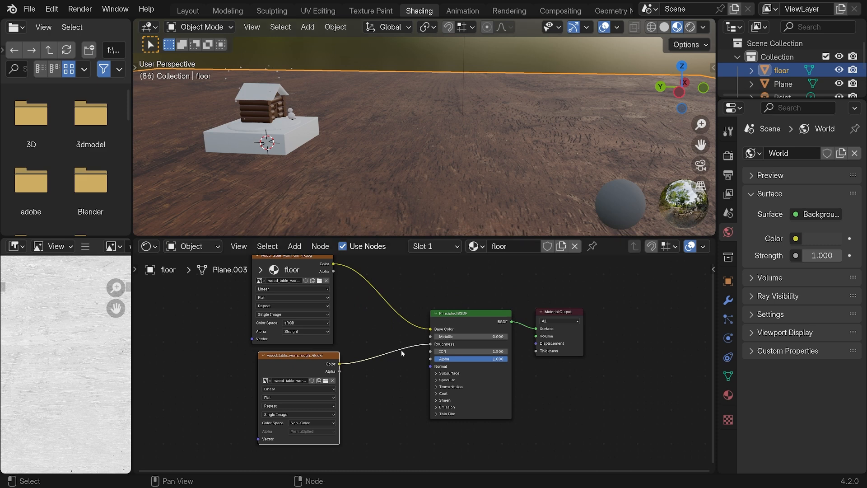
mouse_move(431, 344)
mouse_down()
mouse_move(438, 353)
mouse_move(510, 344)
mouse_move(433, 344)
mouse_up()
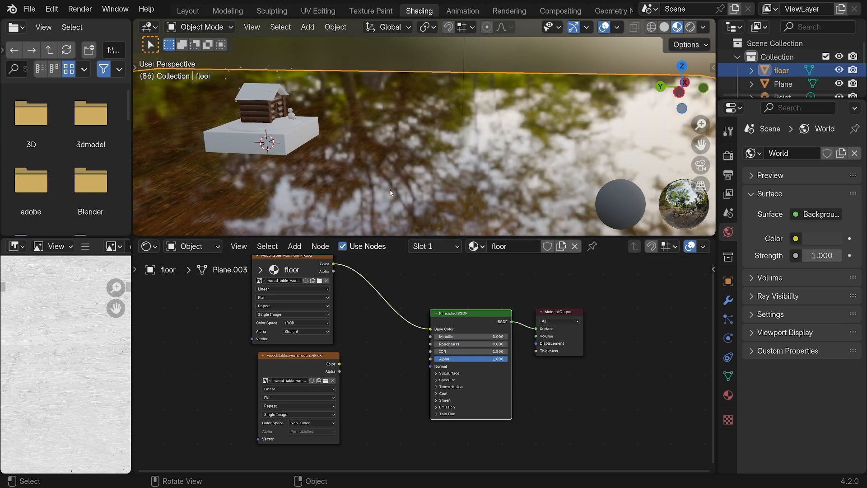
middle_drag(391, 193, 389, 145)
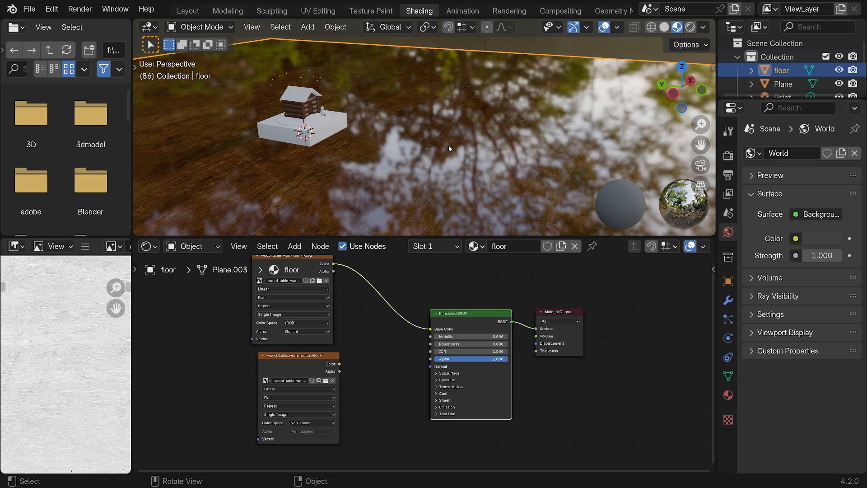
click(302, 355)
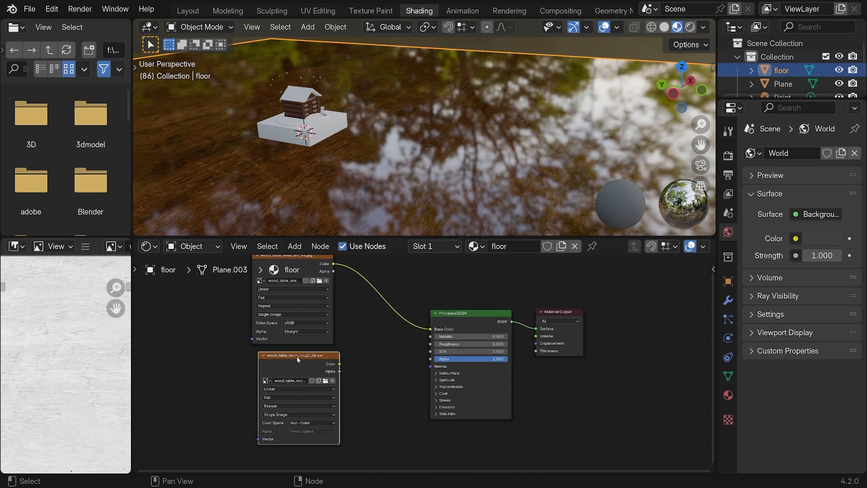
Step: Widen the image editor, reconnect the rough texture's Color output to the Principled BSDF's Roughness, and inspect the floor
drag(298, 360, 308, 360)
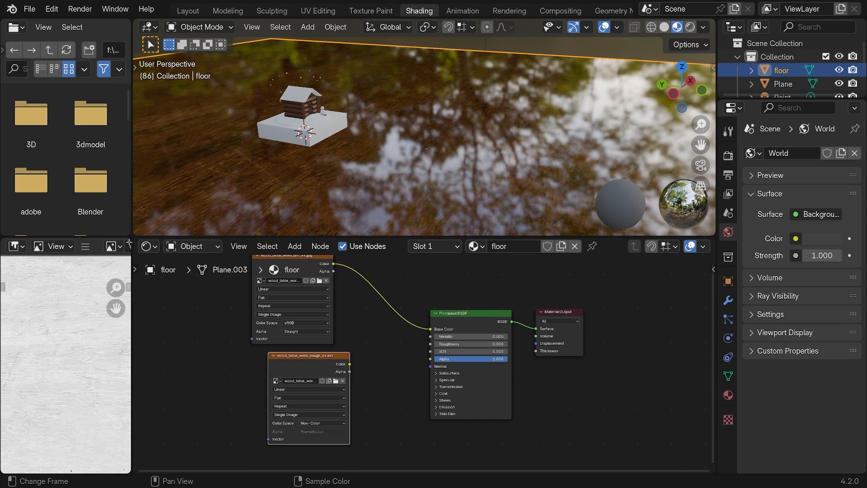
drag(132, 259, 246, 259)
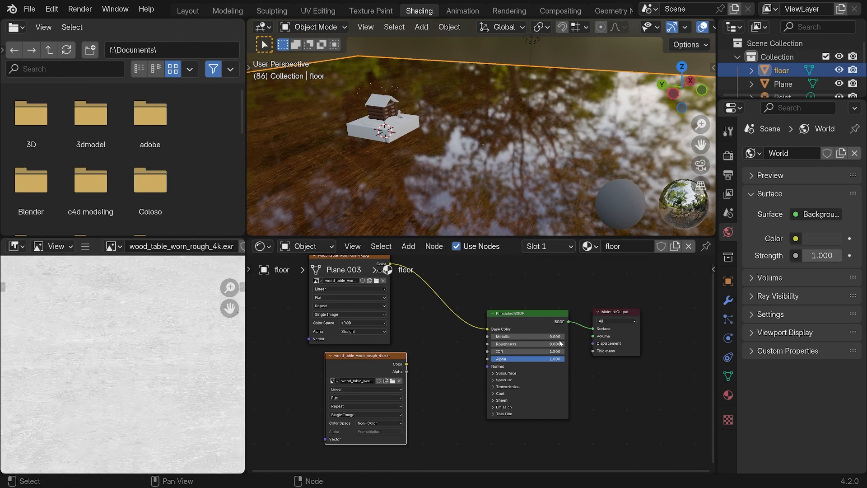
drag(506, 344, 451, 345)
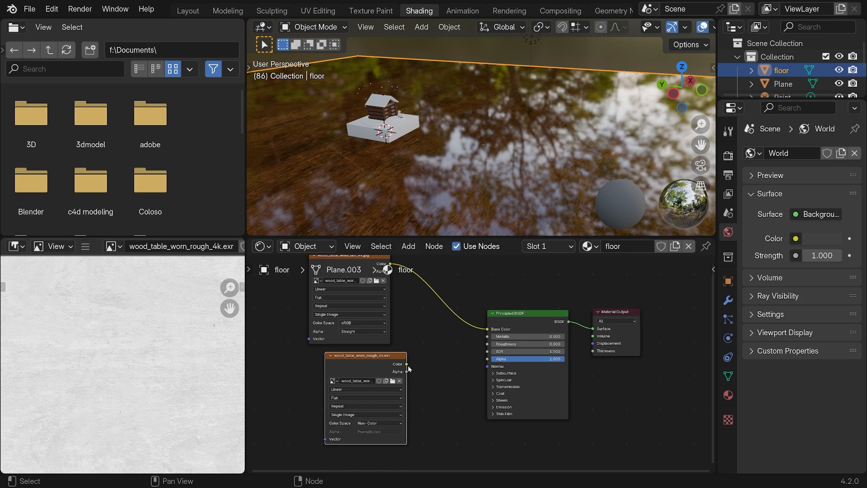
drag(407, 365, 486, 344)
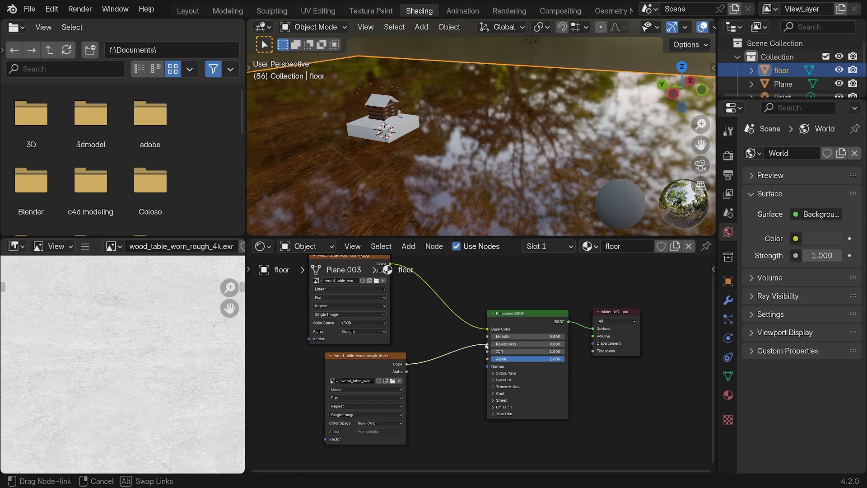
drag(375, 358, 362, 357)
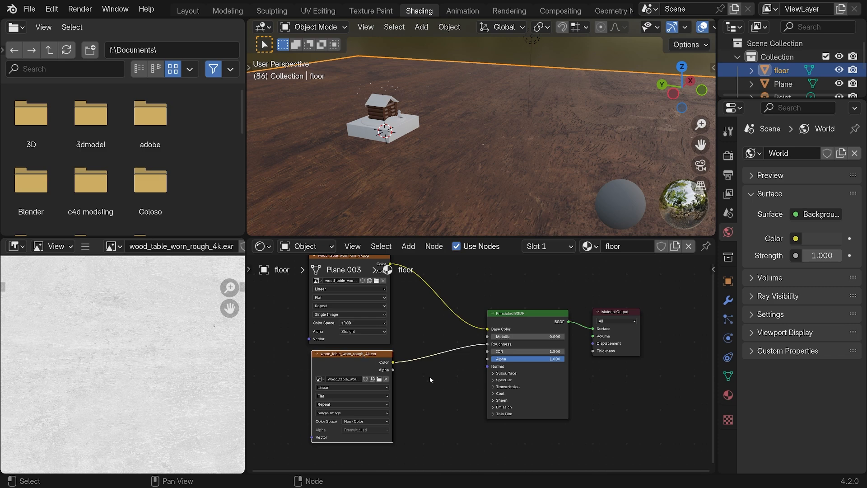
scroll(466, 161, up, 2)
middle_drag(467, 161, 444, 149)
scroll(468, 158, up, 3)
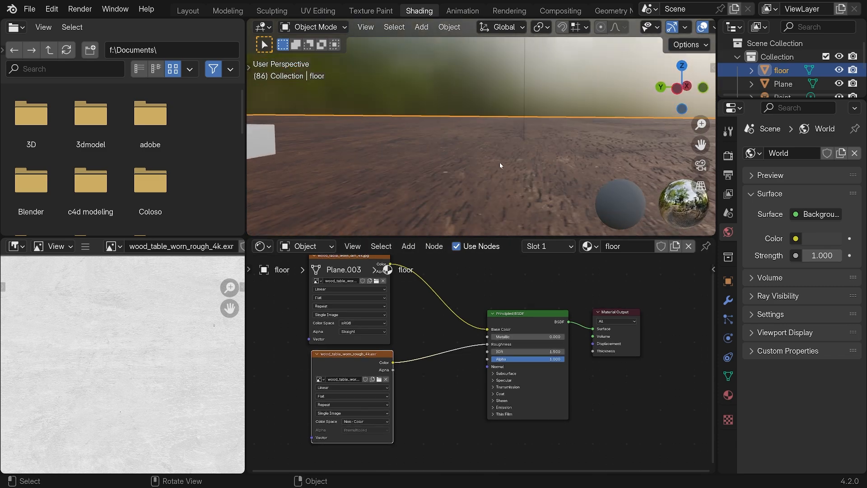
scroll(496, 140, down, 3)
middle_drag(502, 149, 501, 124)
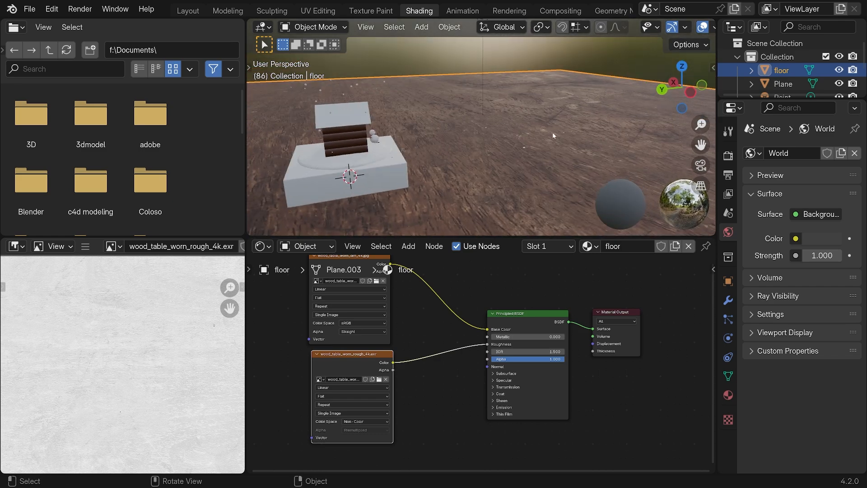
scroll(553, 136, down, 2)
Step: Duplicate the rough texture node, place the copy below it, and load wood_table_worn_nor_gl_4k.exr into the copy
middle_drag(375, 379, 378, 301)
key(shift)
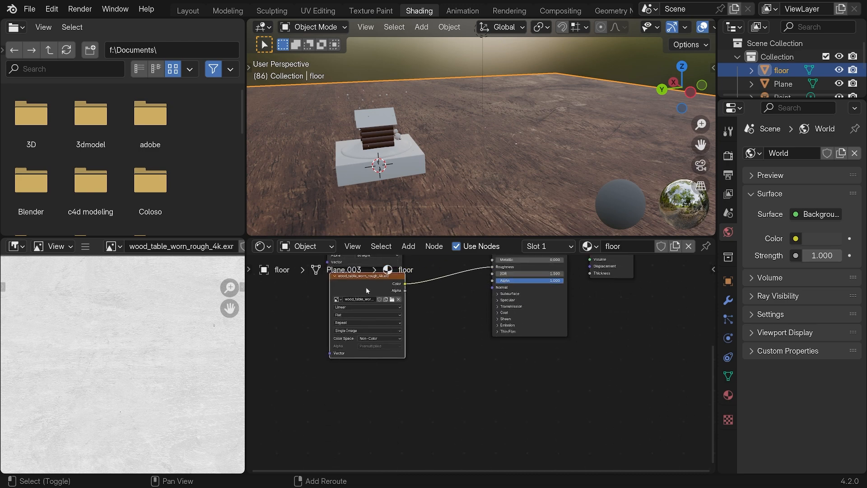
key(shift+d)
click(367, 386)
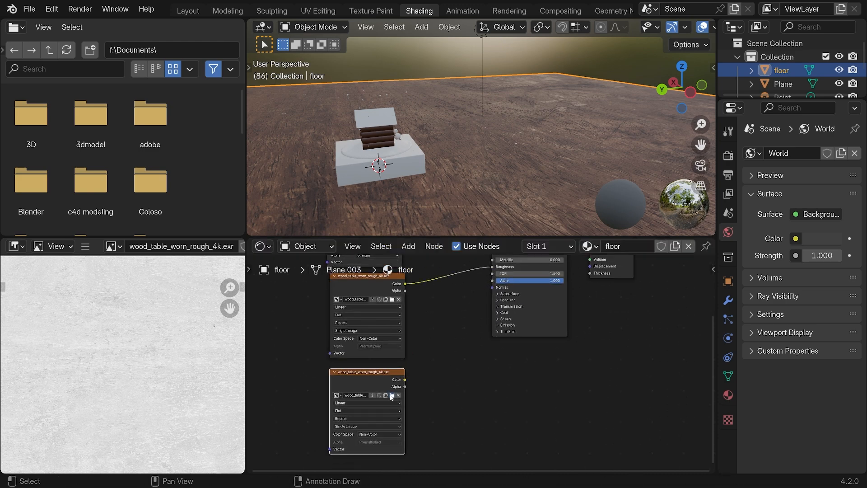
click(392, 396)
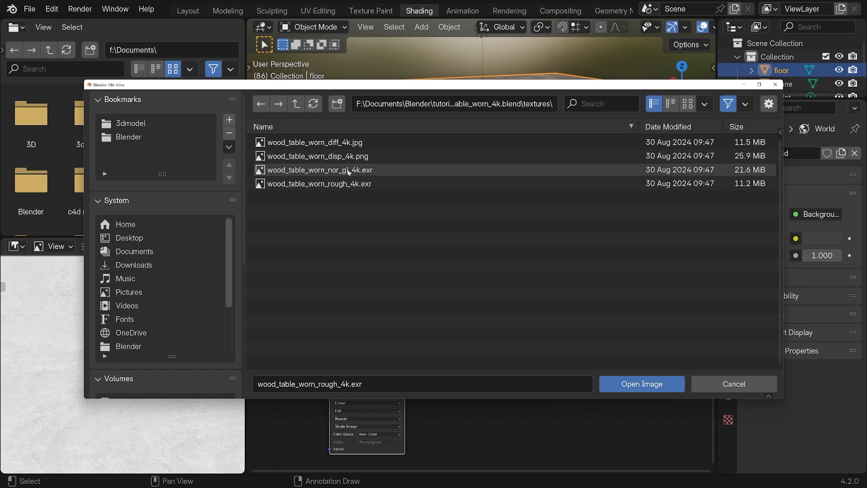
double_click(335, 174)
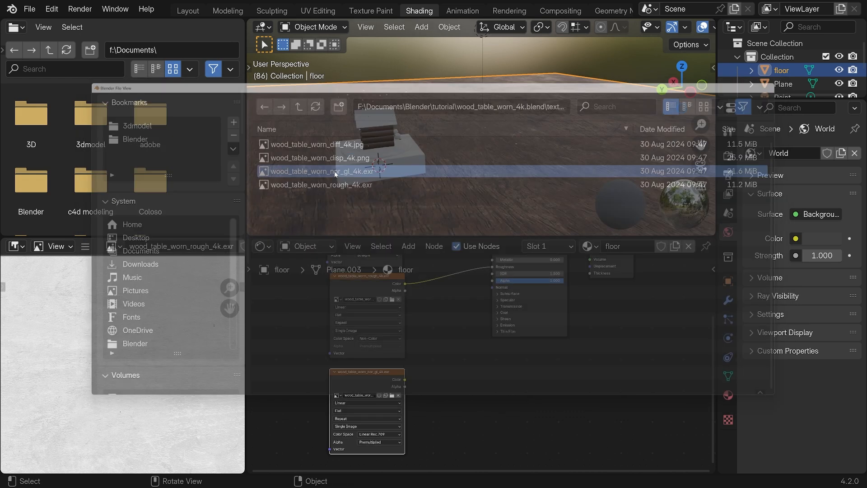
Step: Set the nor_gl texture's color space to Non-Color and connect its Color output to the Principled BSDF's Normal
middle_drag(423, 401, 413, 377)
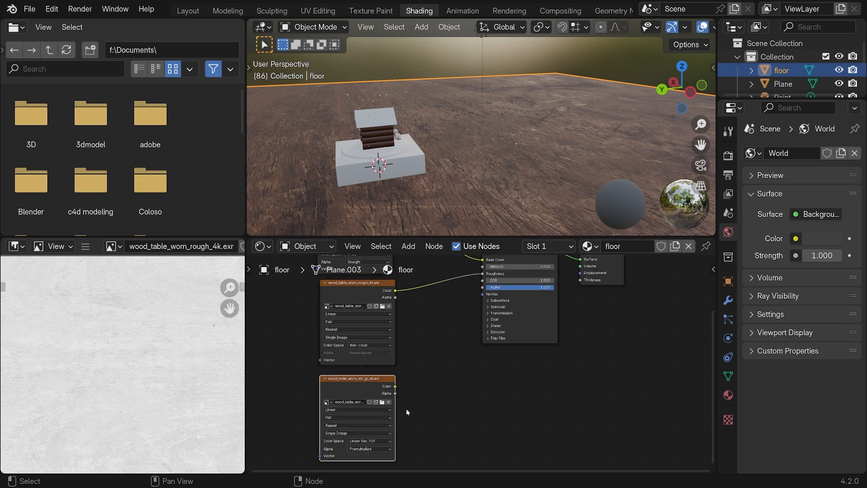
click(390, 443)
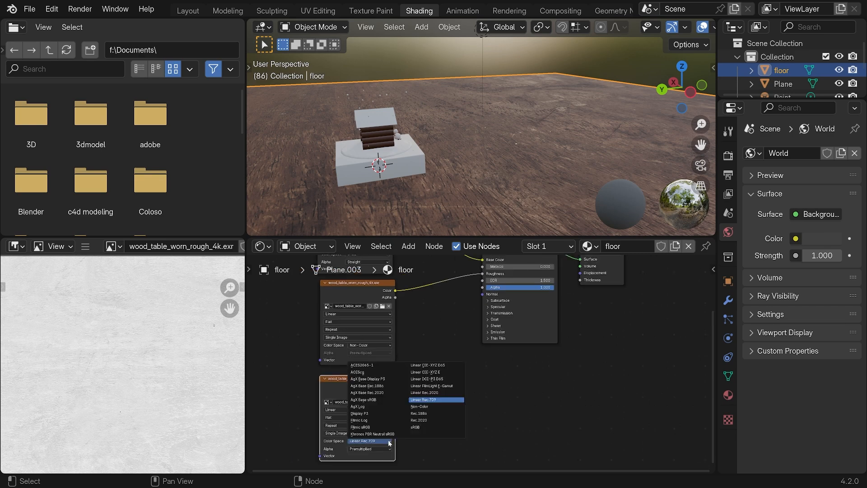
click(432, 406)
middle_drag(427, 376, 404, 395)
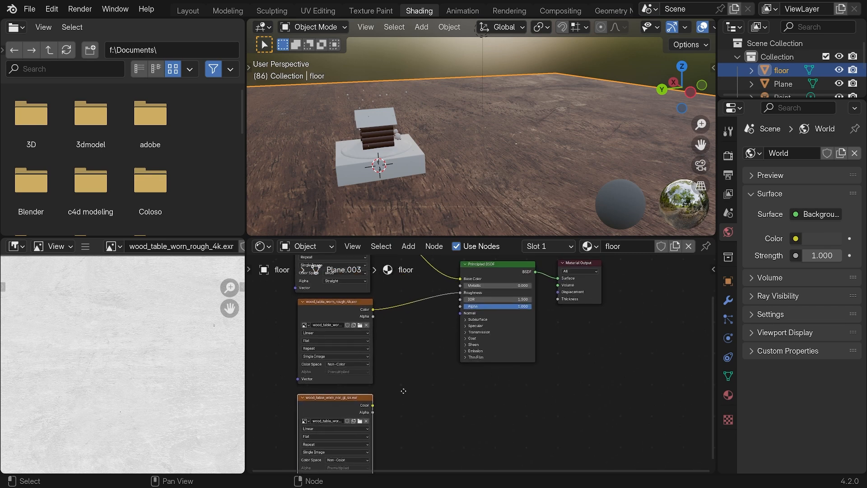
drag(352, 396, 461, 315)
mouse_move(447, 380)
middle_down()
mouse_move(441, 376)
mouse_move(454, 367)
middle_up()
scroll(417, 369, up, 1)
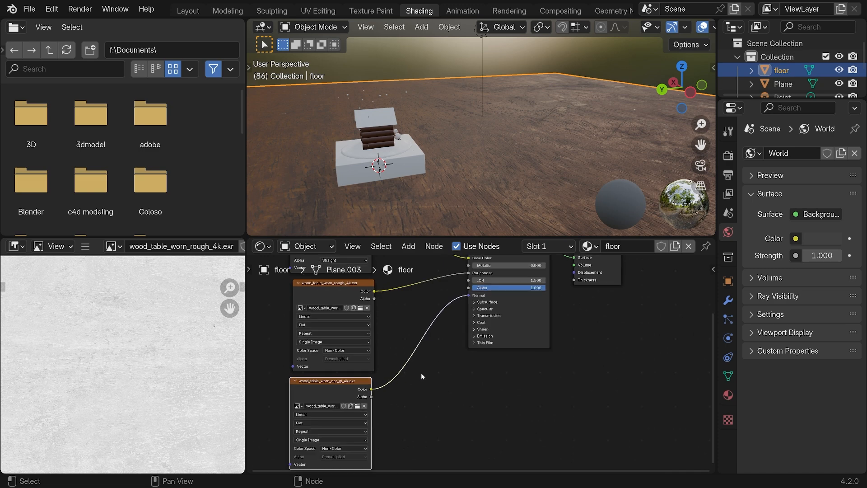
Step: Insert a Normal Map node into the link between the nor_gl texture and the Principled BSDF's Normal input
scroll(421, 334, up, 2)
middle_drag(420, 334, 439, 354)
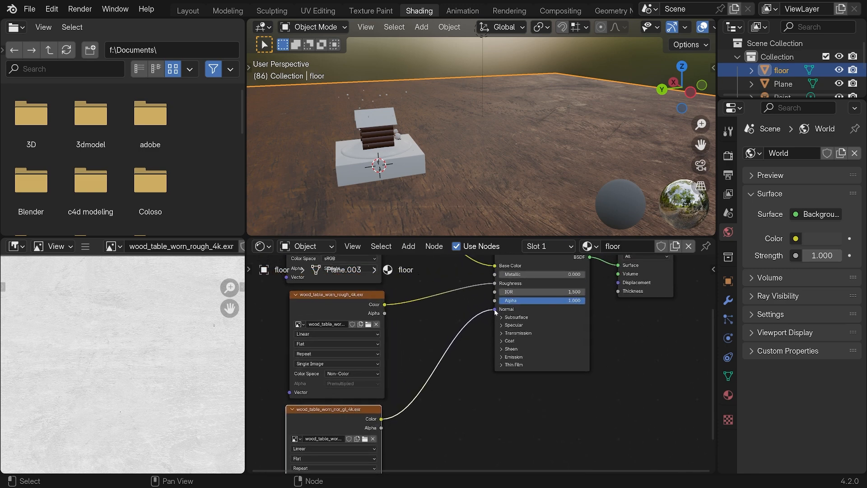
drag(427, 337, 457, 390)
mouse_move(472, 327)
middle_down()
mouse_move(466, 366)
mouse_move(469, 336)
middle_up()
mouse_move(490, 320)
mouse_down()
mouse_move(466, 330)
mouse_move(491, 318)
mouse_up()
middle_drag(472, 390, 470, 372)
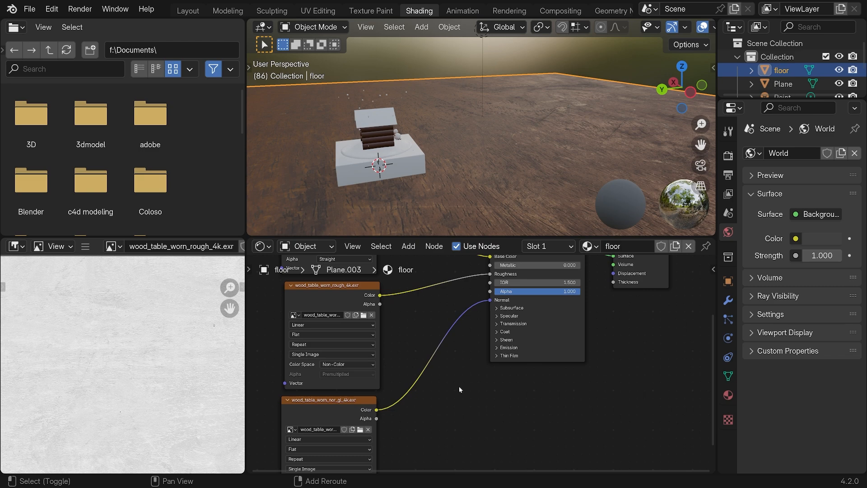
key(shift+a)
mouse_move(460, 390)
mouse_move(456, 363)
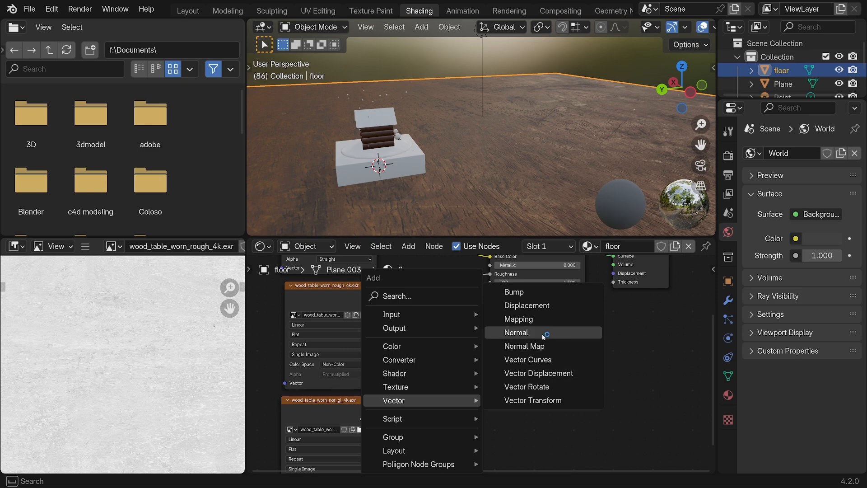
click(524, 346)
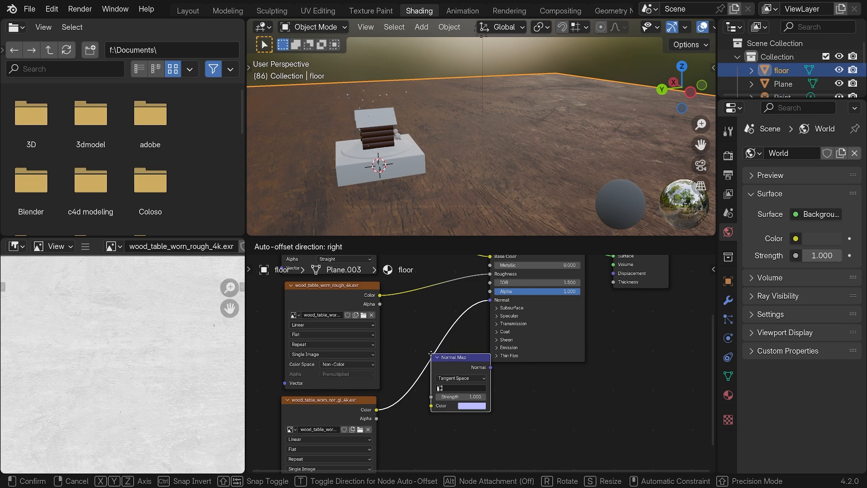
click(432, 355)
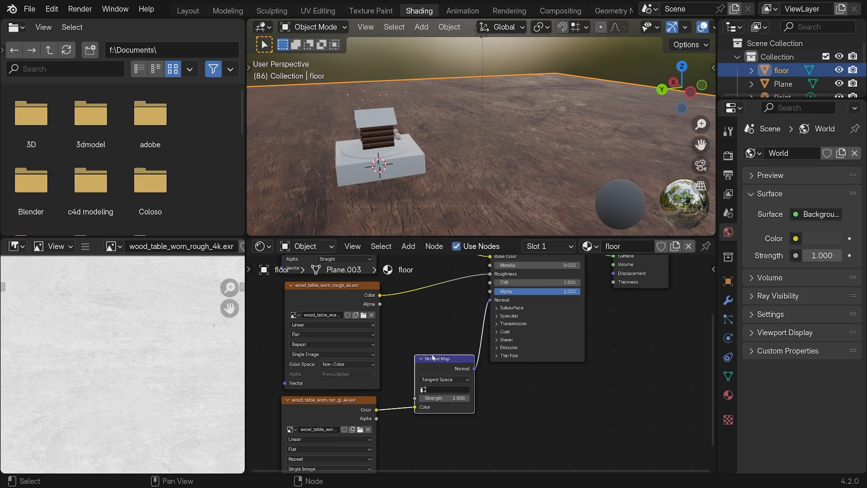
drag(443, 359, 437, 337)
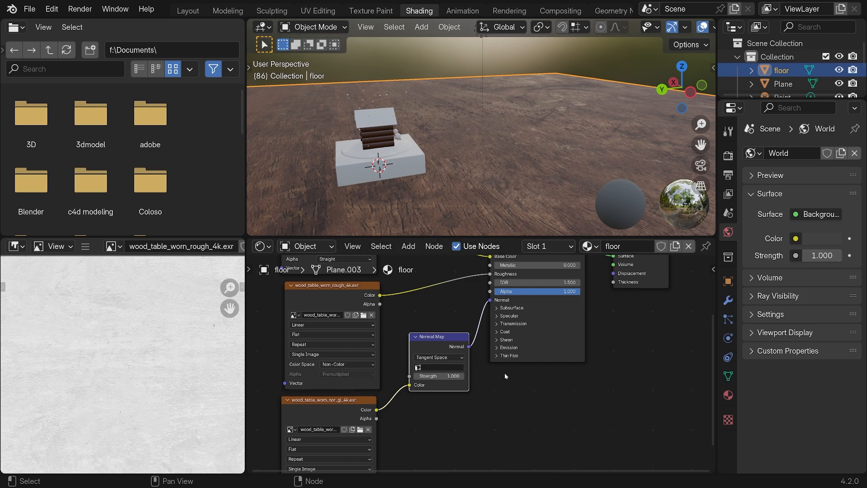
Step: Disconnect the Normal Map node from the Principled BSDF, compare the floor's surface up close, and reconnect it to Normal
middle_drag(461, 324, 454, 329)
drag(483, 306, 473, 308)
scroll(454, 198, up, 4)
middle_drag(456, 196, 414, 176)
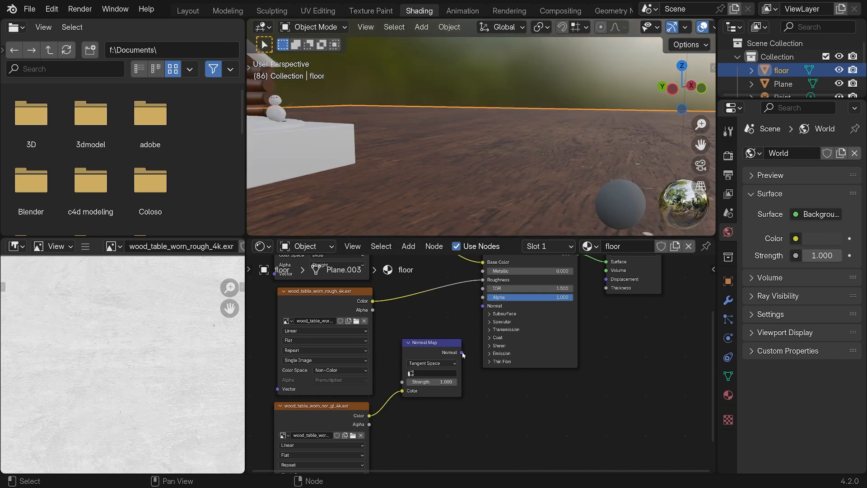
drag(462, 352, 483, 305)
middle_drag(459, 194, 492, 197)
Step: Display wood_table_worn_nor_gl_4k.exr in the image editor and examine the normal map's surface detail at several magnifications
click(334, 410)
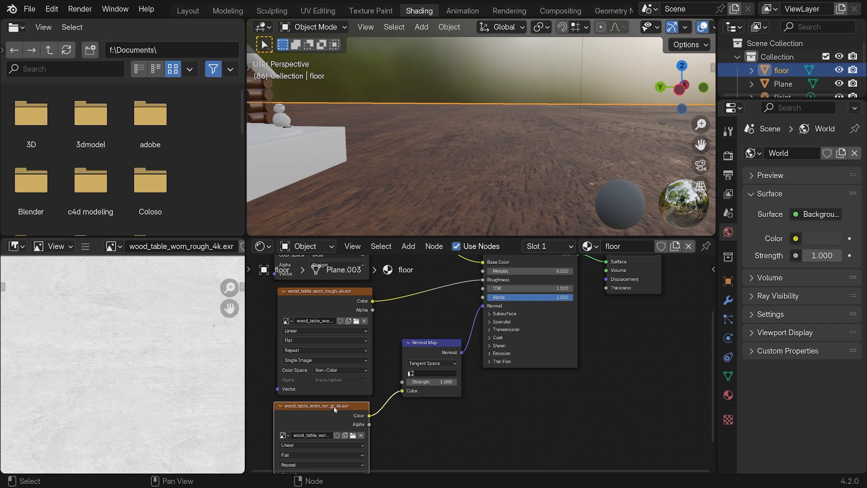
click(113, 246)
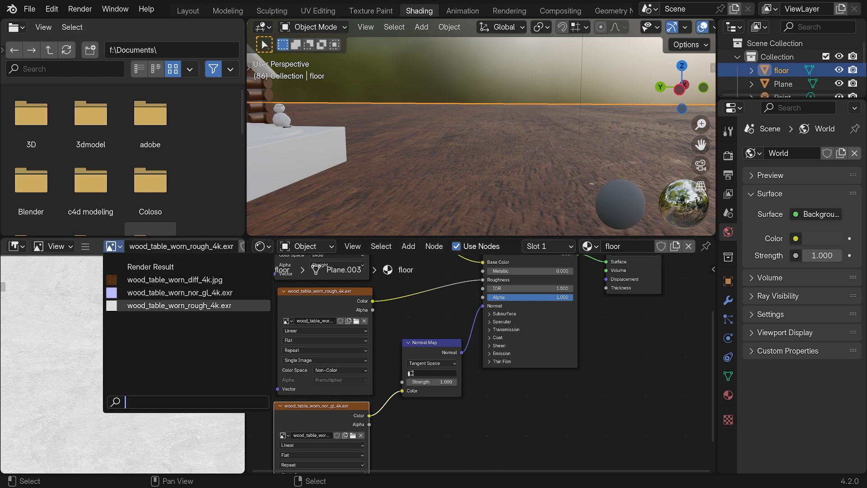
click(189, 297)
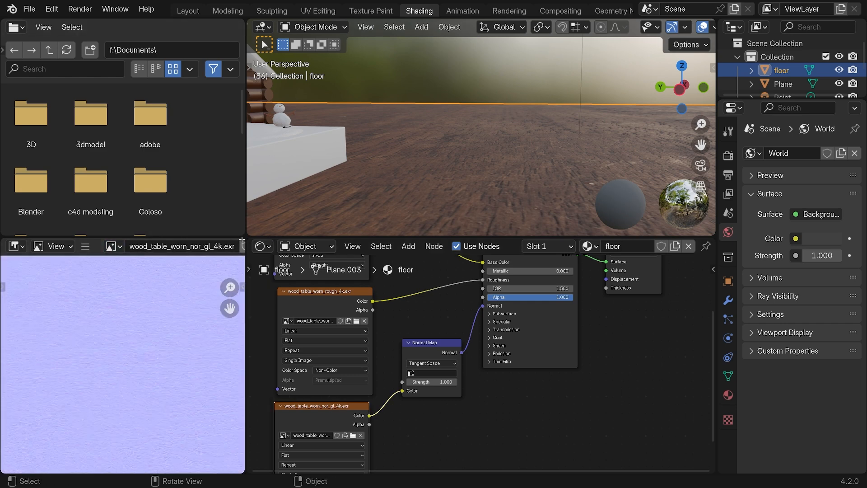
scroll(177, 358, up, 3)
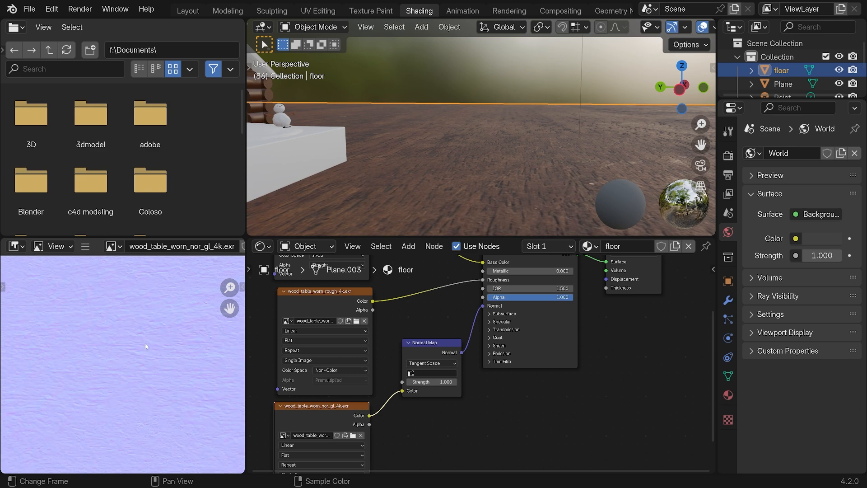
scroll(133, 398, down, 2)
scroll(161, 351, down, 2)
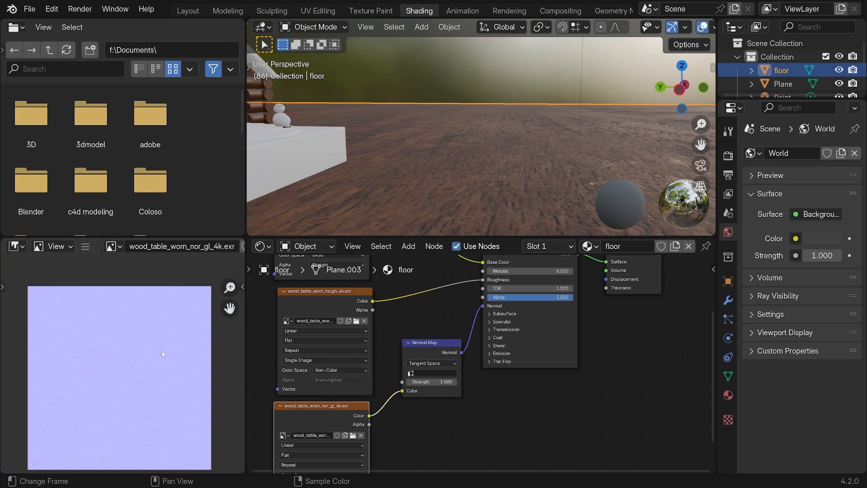
scroll(157, 335, up, 2)
scroll(156, 338, down, 1)
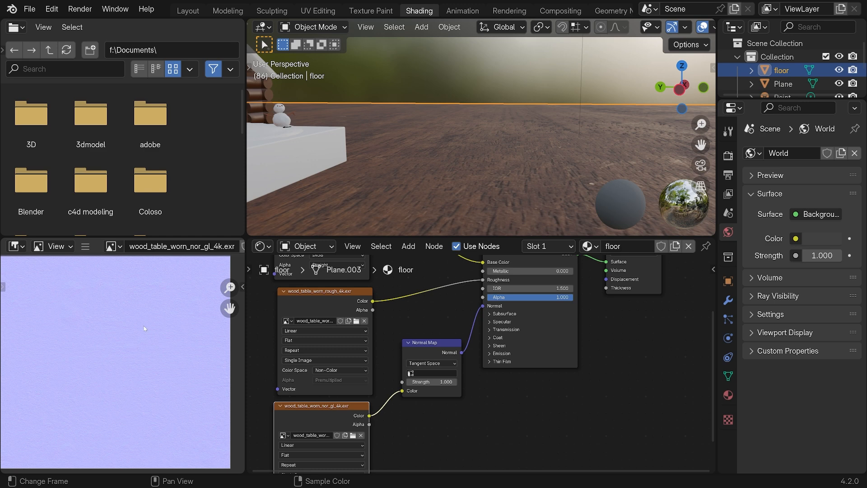
scroll(151, 335, up, 1)
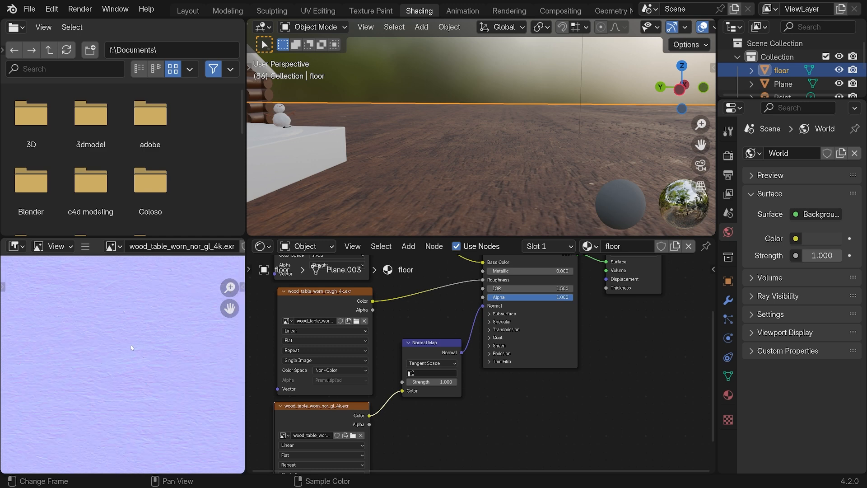
scroll(140, 339, up, 1)
scroll(138, 347, down, 1)
Step: Enlarge the 3D viewport and shift the three selected image texture nodes slightly farther from the Principled BSDF
middle_drag(380, 184, 394, 216)
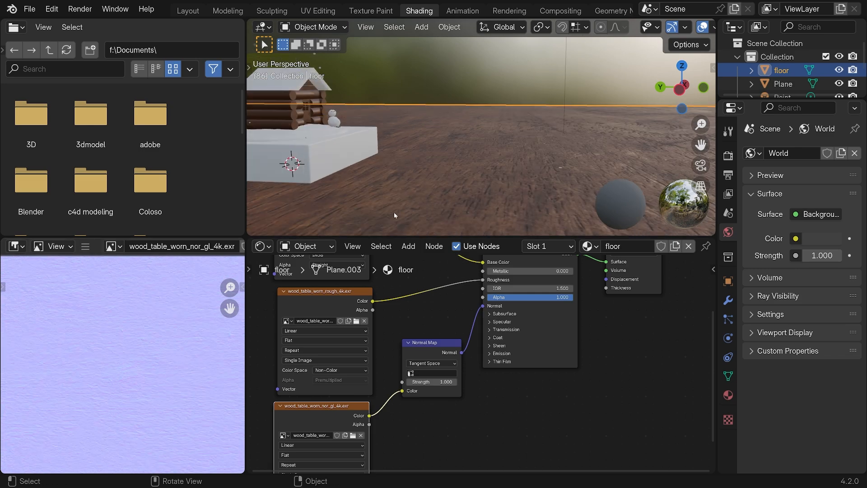
drag(254, 240, 160, 278)
scroll(418, 370, down, 3)
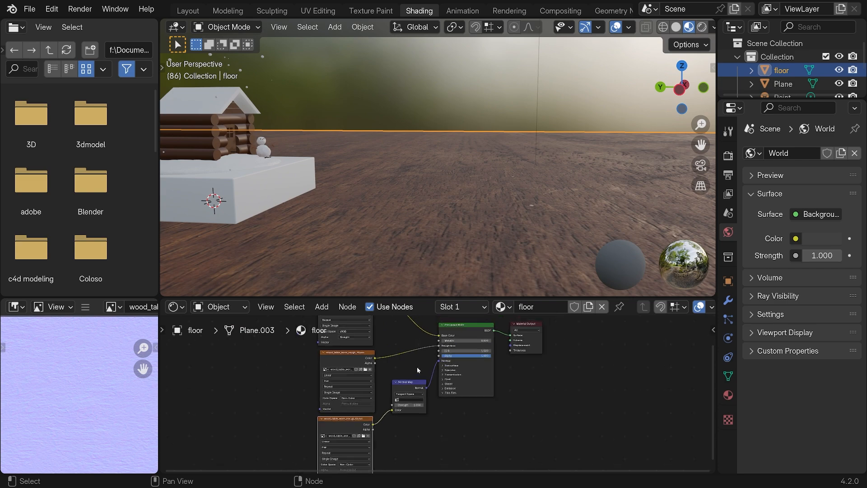
scroll(417, 370, down, 2)
scroll(431, 227, down, 3)
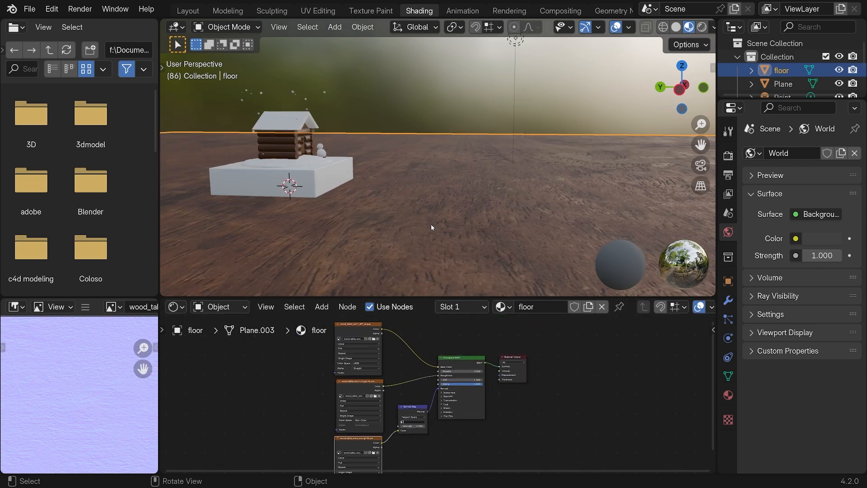
middle_drag(431, 227, 393, 271)
drag(317, 356, 366, 449)
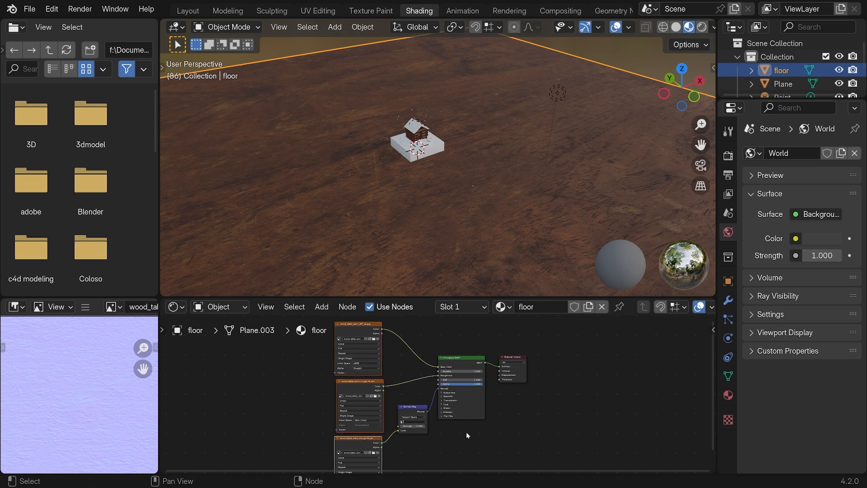
scroll(503, 169, down, 6)
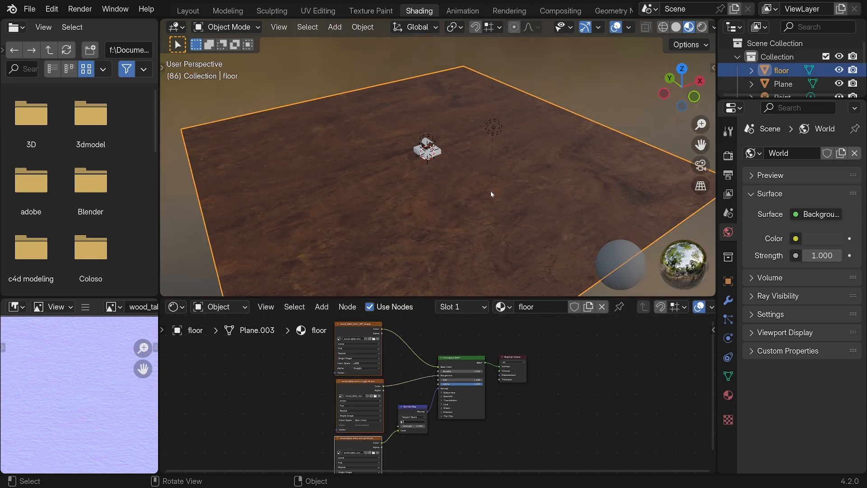
middle_drag(490, 190, 483, 172)
scroll(472, 148, up, 2)
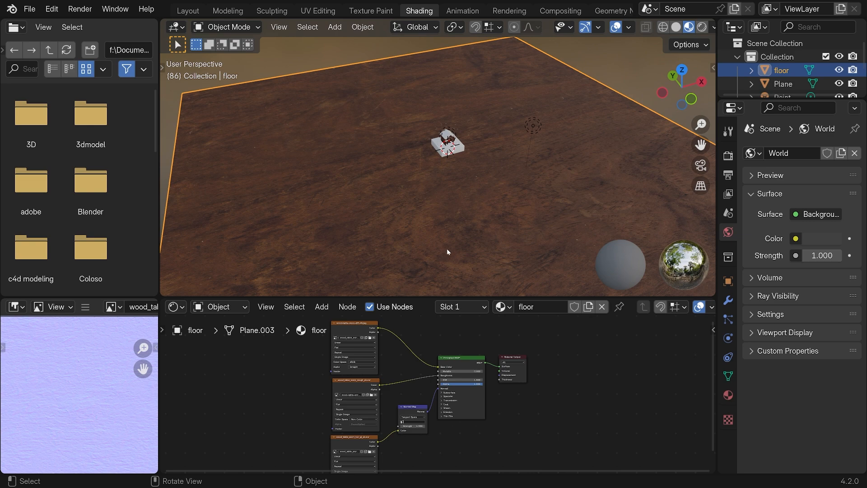
Step: Examine the wood floor around the snow cube from several angles and switch to Poly Haven's Wood Table Worn page in the browser
middle_drag(443, 211, 397, 208)
scroll(428, 192, up, 6)
scroll(485, 189, down, 5)
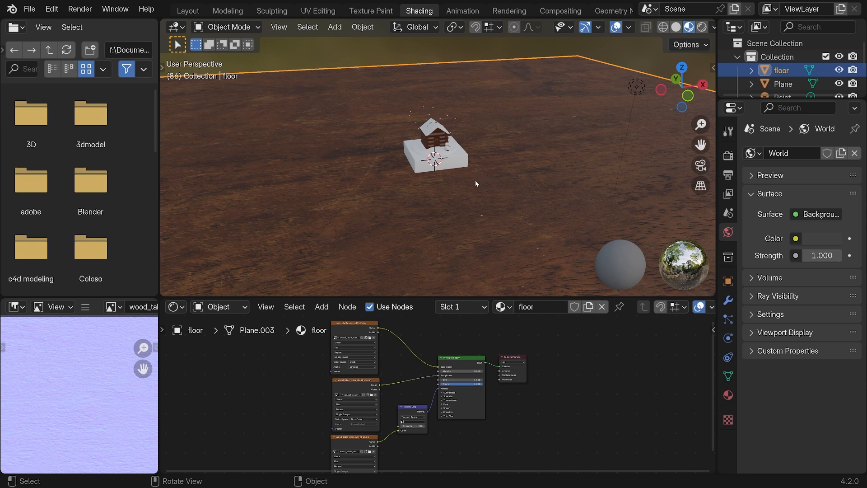
scroll(460, 187, up, 4)
middle_drag(460, 187, 490, 190)
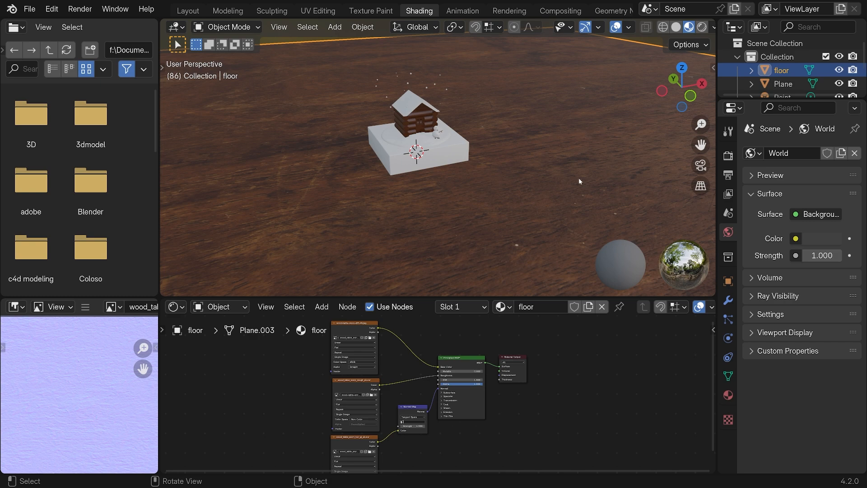
middle_drag(579, 178, 559, 197)
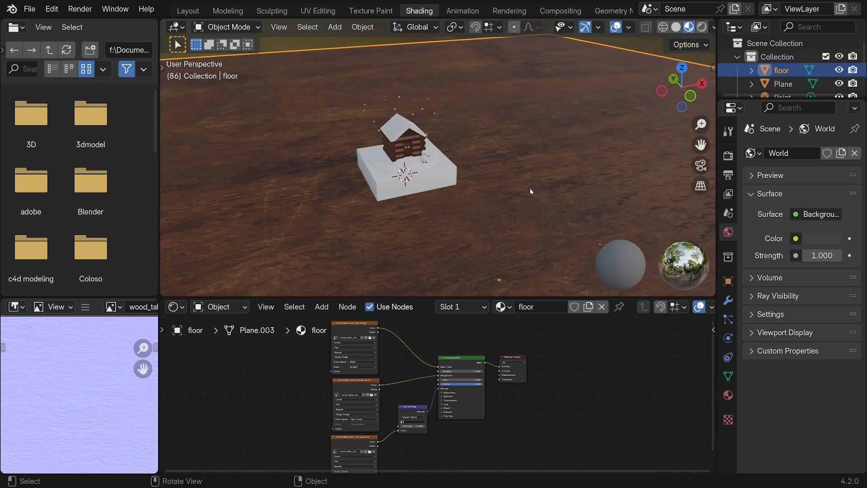
key(alt+Tab)
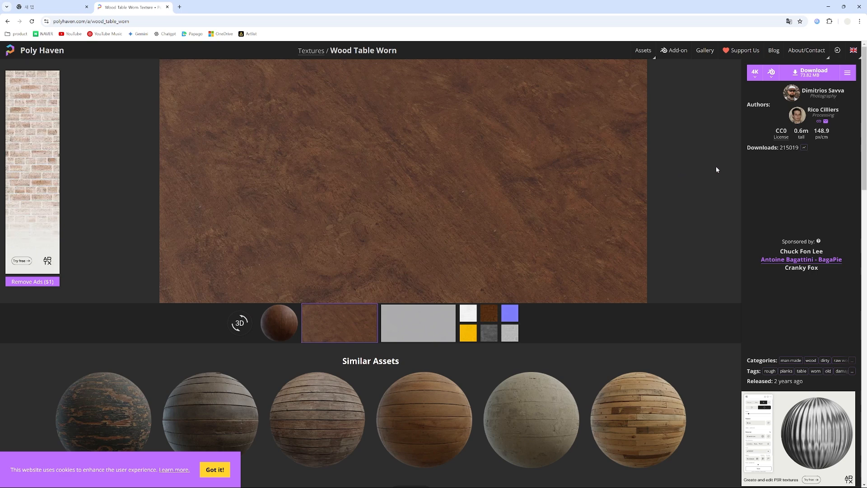
Step: Check the real-world size of the Wood Table Worn texture on its Poly Haven page
mouse_move(800, 136)
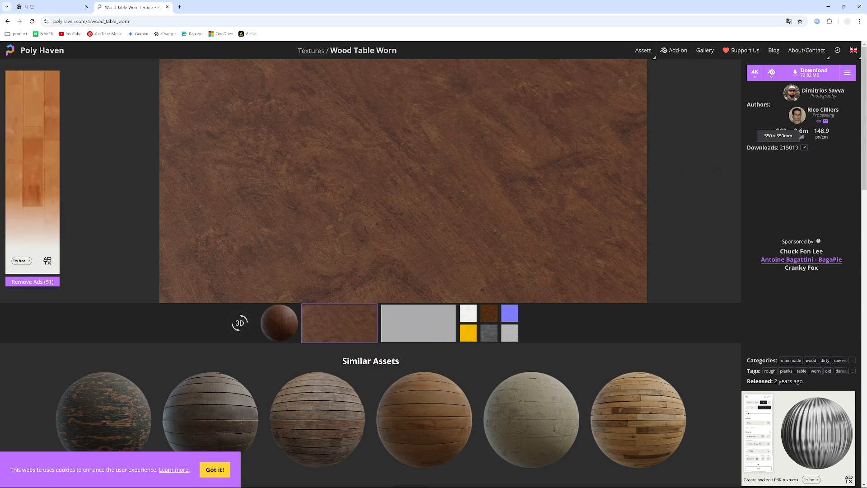
drag(806, 138, 793, 131)
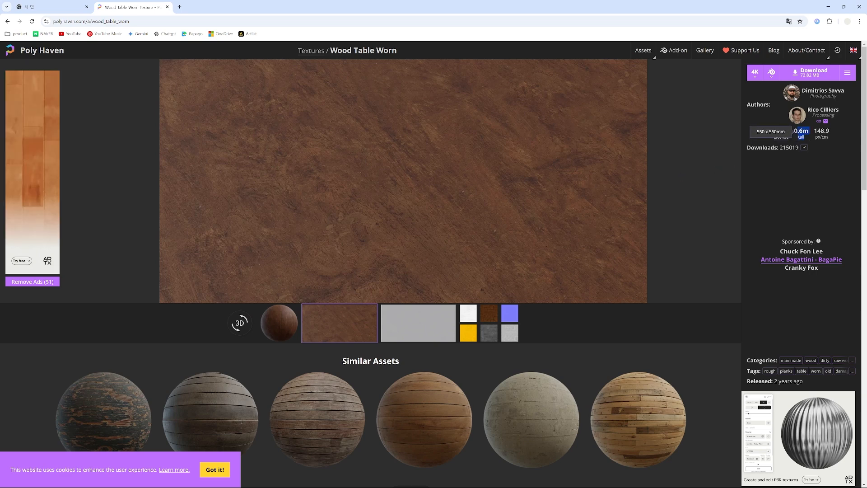
click(804, 137)
drag(807, 138, 793, 132)
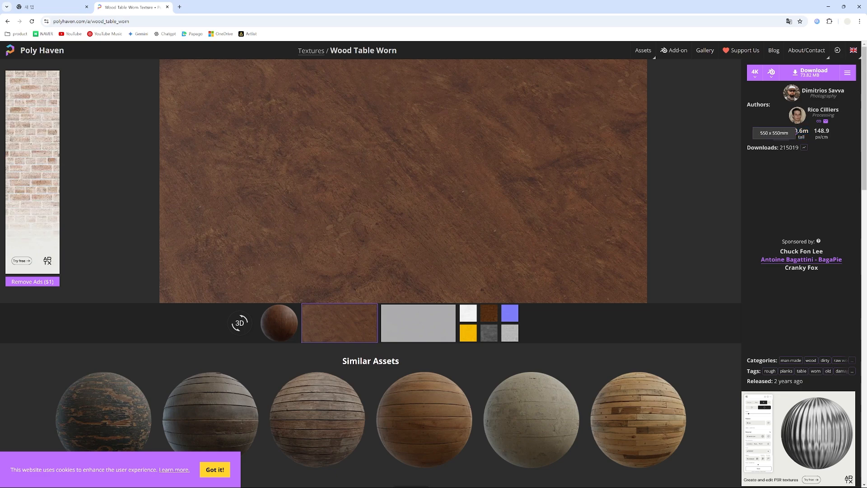
Step: Switch to Blender and inspect the floor plane's dimensions and its wood texture scale around the small house model
click(828, 7)
scroll(486, 242, down, 6)
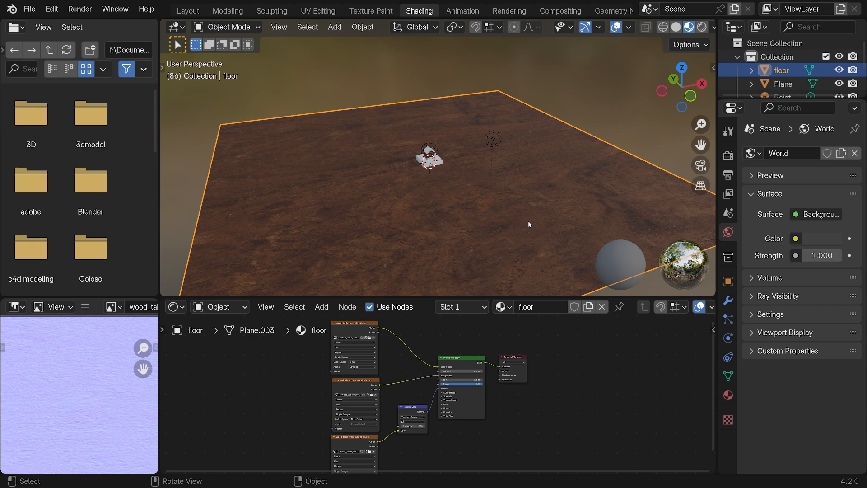
key(n)
scroll(672, 256, down, 2)
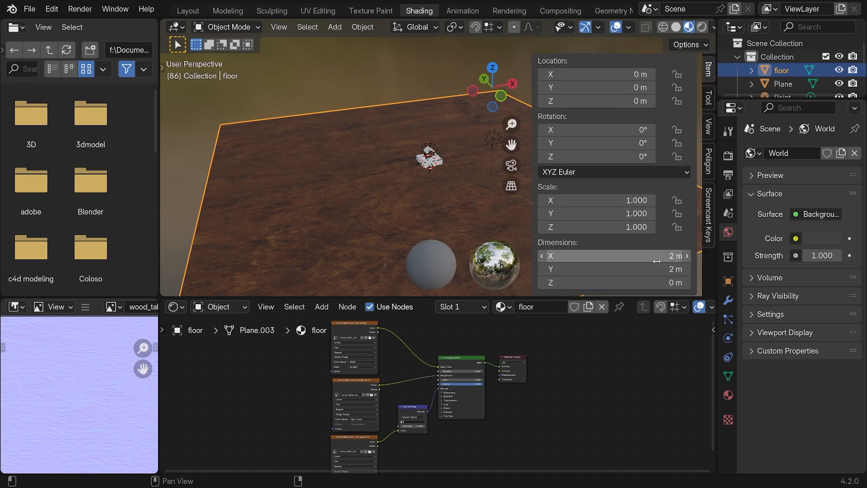
key(n)
scroll(445, 175, up, 3)
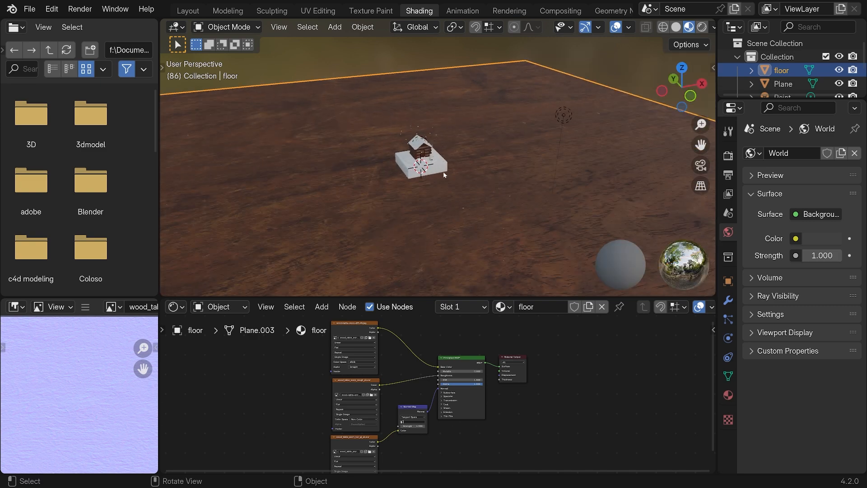
middle_drag(445, 175, 426, 206)
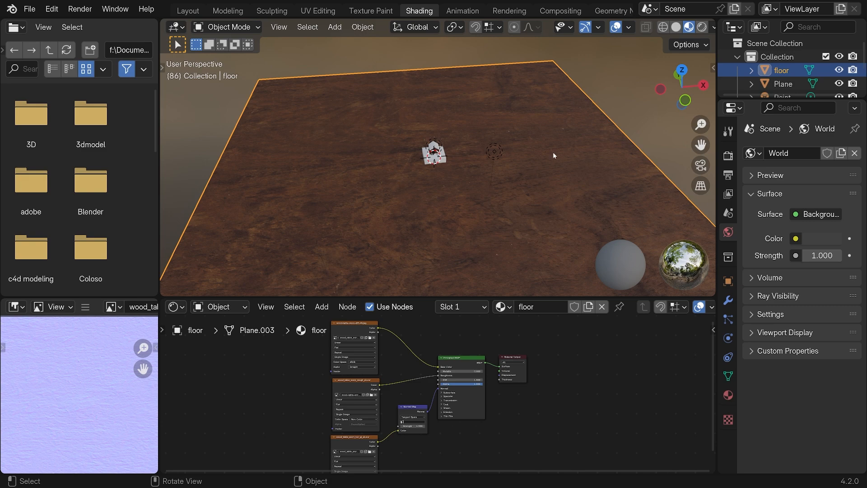
shift+middle_drag(436, 208, 428, 155)
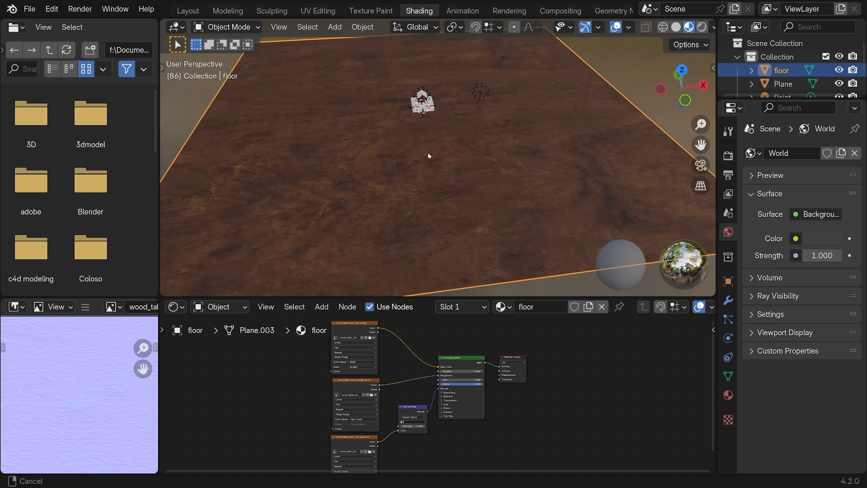
scroll(449, 187, down, 5)
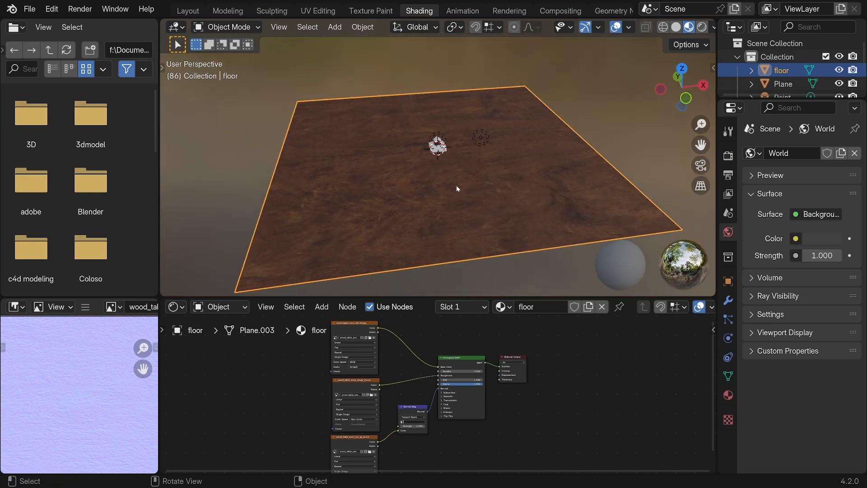
Step: Set the floor plane's X and Y dimensions to 2.4 m
key(n)
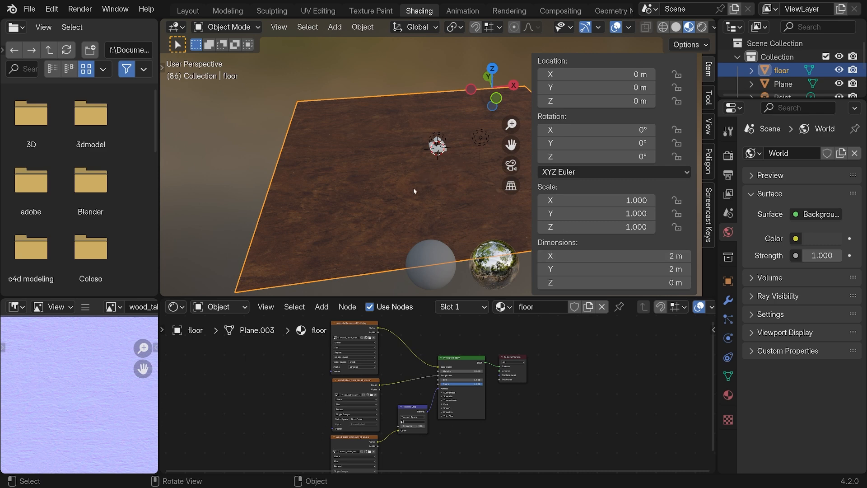
middle_drag(413, 174, 399, 183)
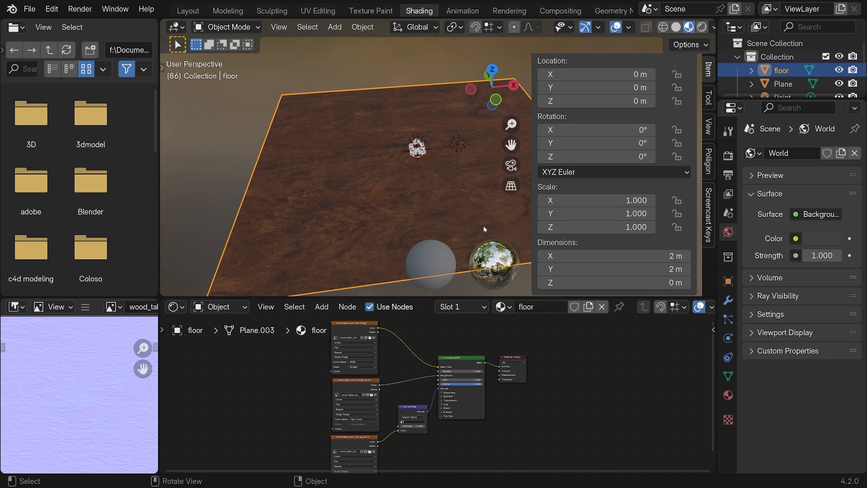
drag(614, 256, 614, 270)
text(2.4)
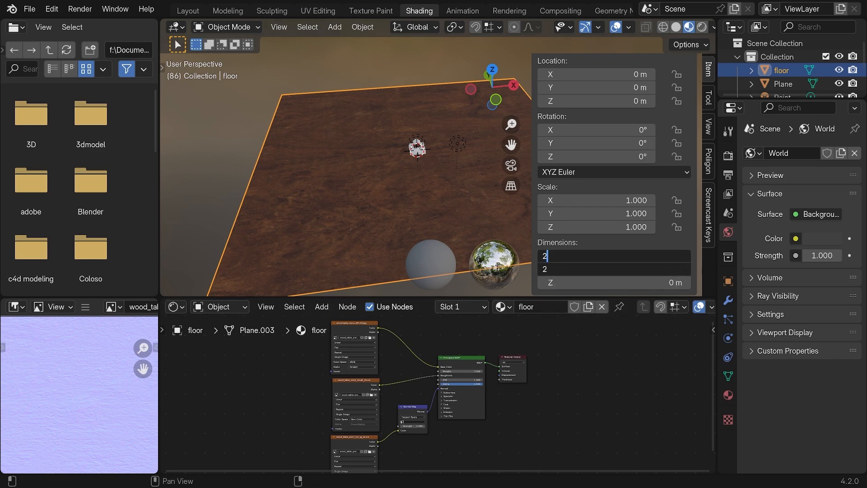
key(Return)
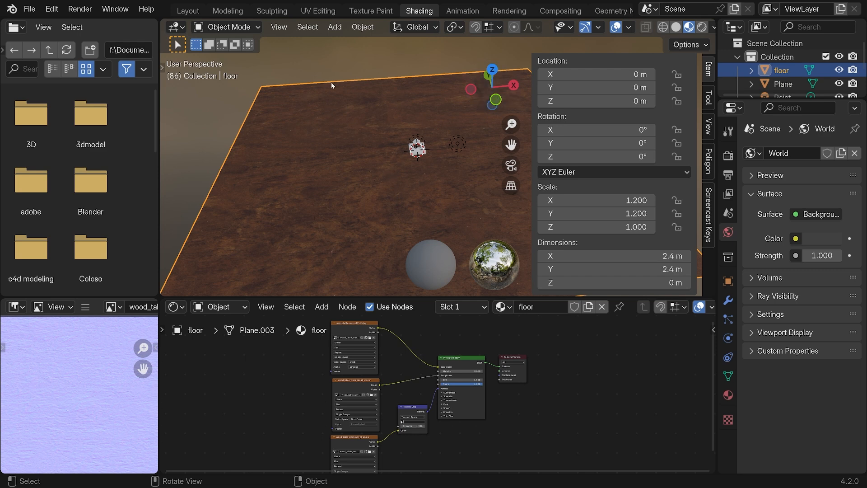
Step: Add a Texture Coordinate node to the floor material, in front of the image texture nodes
shift+middle_drag(419, 104, 280, 66)
middle_drag(394, 180, 363, 220)
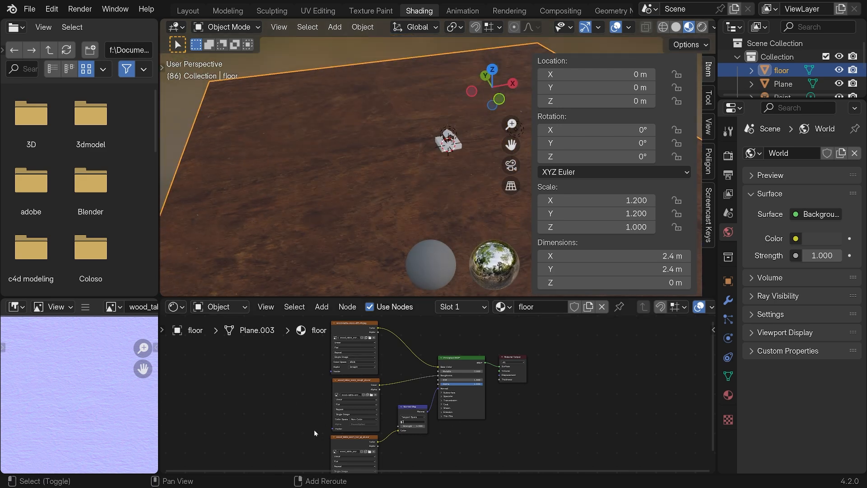
middle_drag(338, 343, 332, 300)
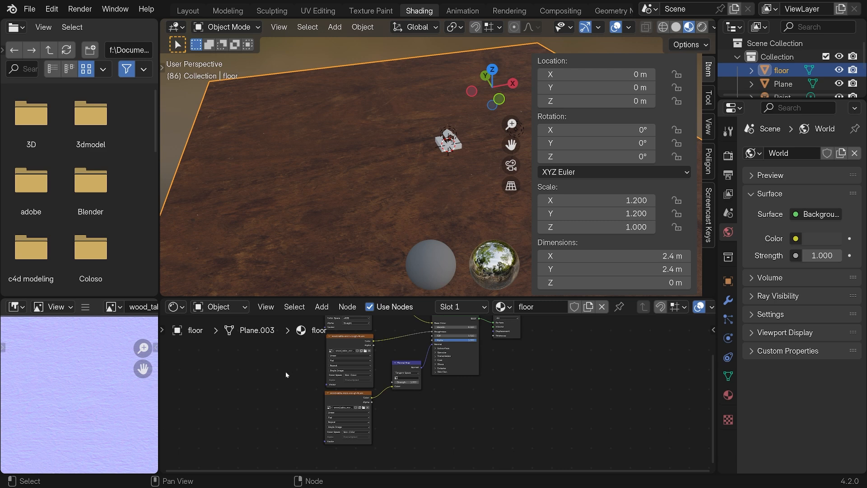
middle_drag(286, 371, 284, 391)
scroll(286, 393, down, 1)
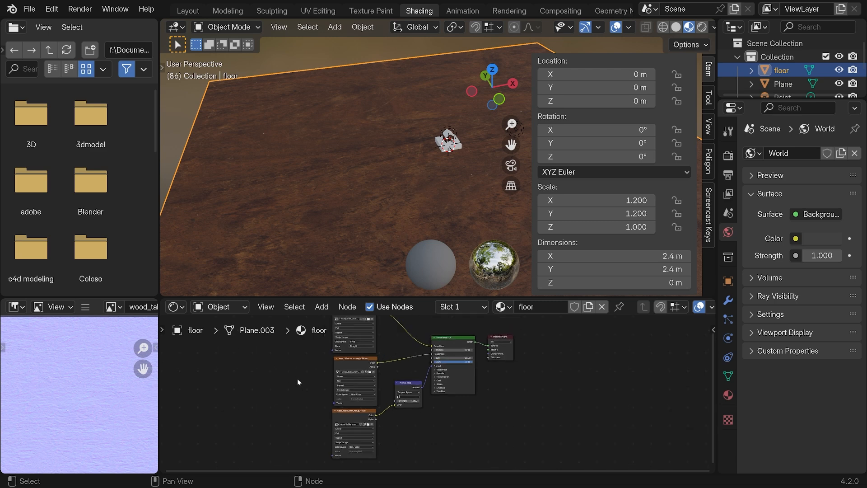
key(shift+a)
mouse_move(255, 283)
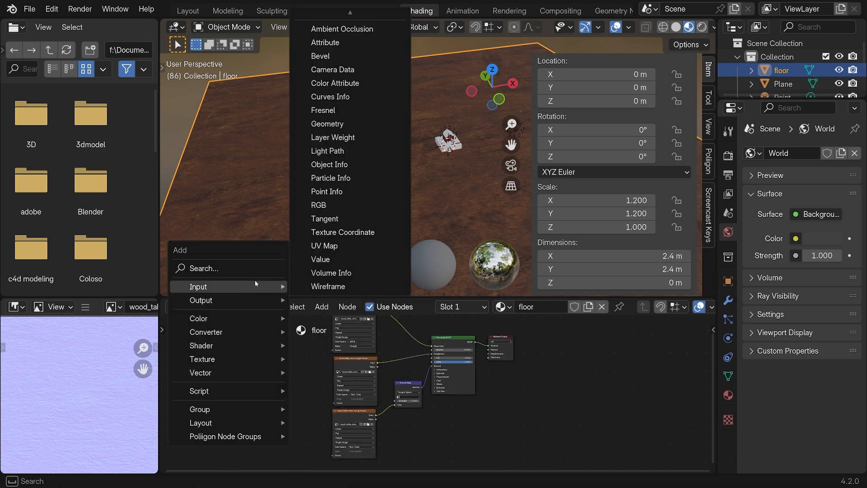
click(342, 232)
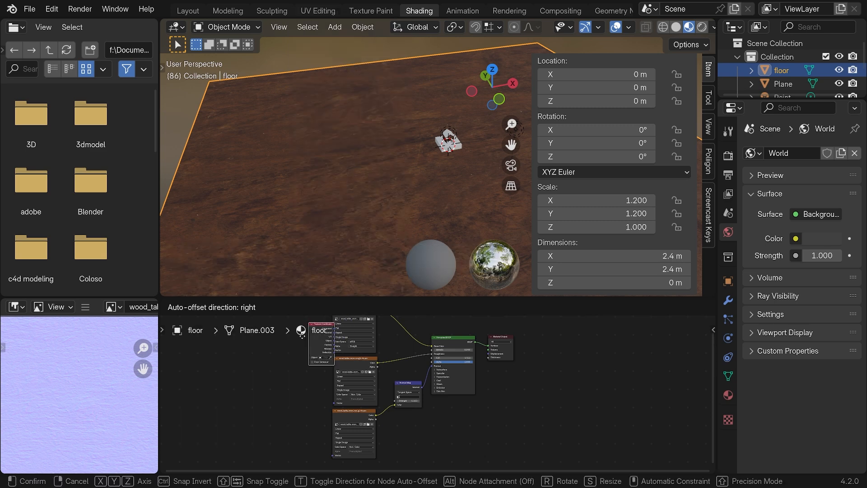
click(231, 348)
Step: Add a Mapping node between the Texture Coordinate node and the image texture nodes
scroll(265, 365, down, 2)
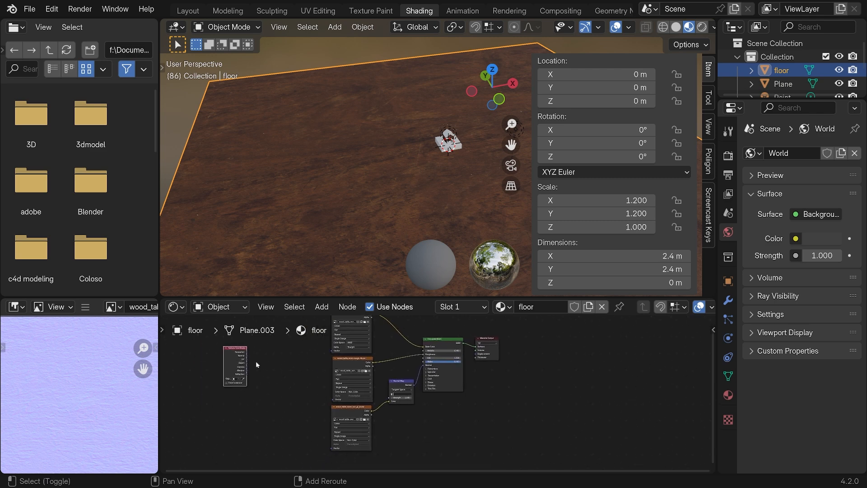
key(shift+a)
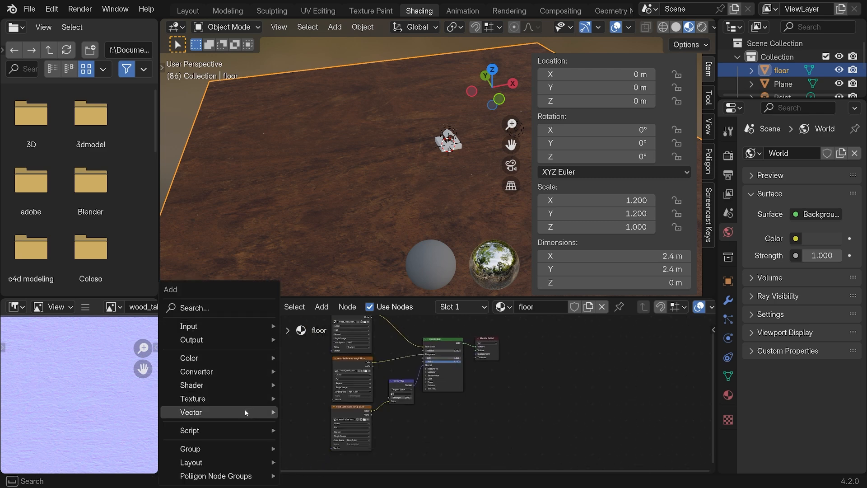
mouse_move(253, 412)
click(345, 337)
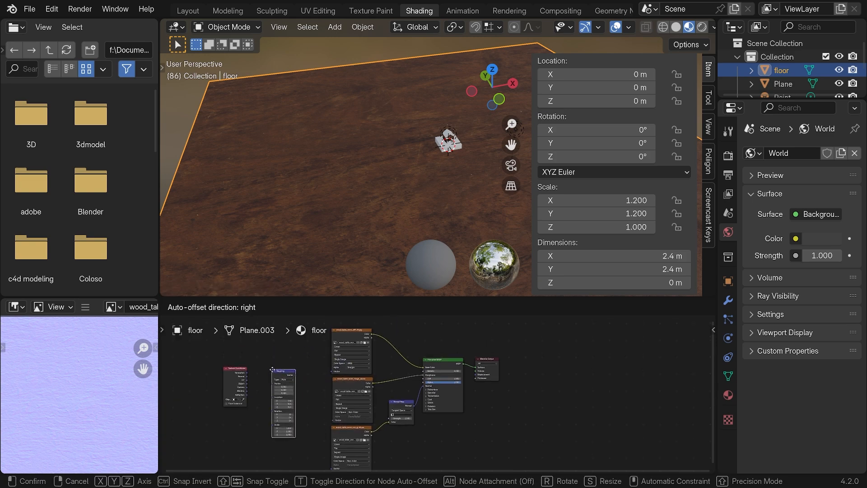
click(272, 362)
Step: Rearrange the Texture Coordinate and Mapping nodes so they sit side by side ahead of the image textures
scroll(295, 385, up, 2)
middle_drag(277, 385, 413, 384)
scroll(427, 354, up, 2)
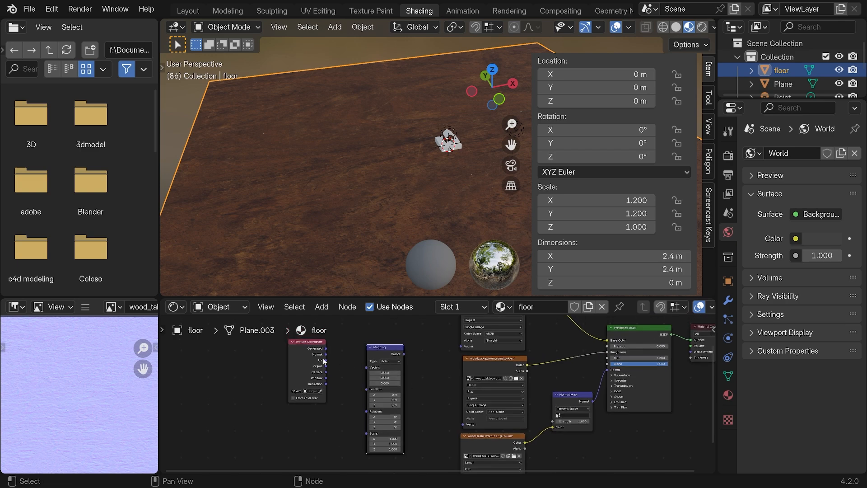
drag(308, 344, 306, 348)
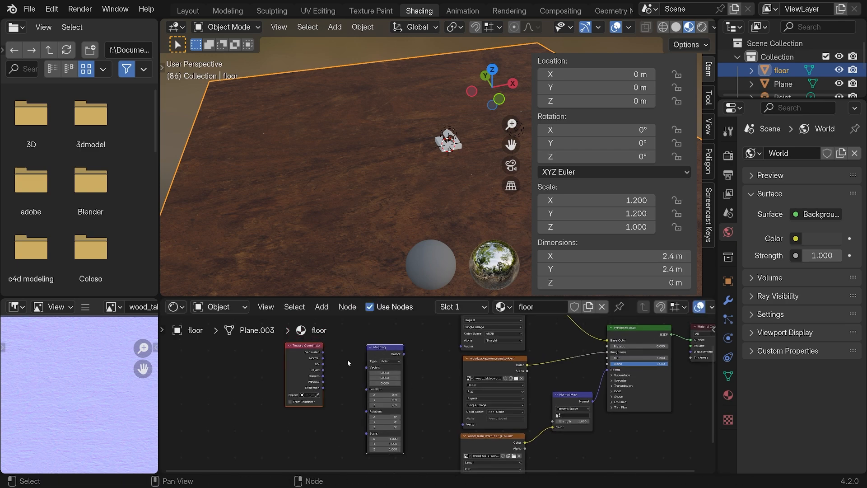
middle_drag(347, 364, 323, 373)
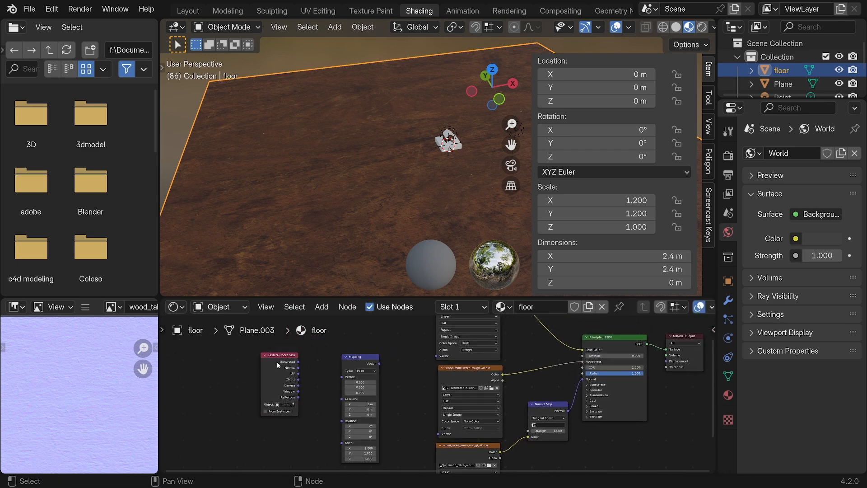
shift+click(359, 361)
drag(357, 363, 342, 358)
Step: Connect the Texture Coordinate node's UV output to the Mapping node's Vector input
scroll(383, 354, up, 2)
mouse_move(385, 368)
shift+middle_down()
mouse_move(382, 354)
mouse_move(380, 376)
shift+middle_up()
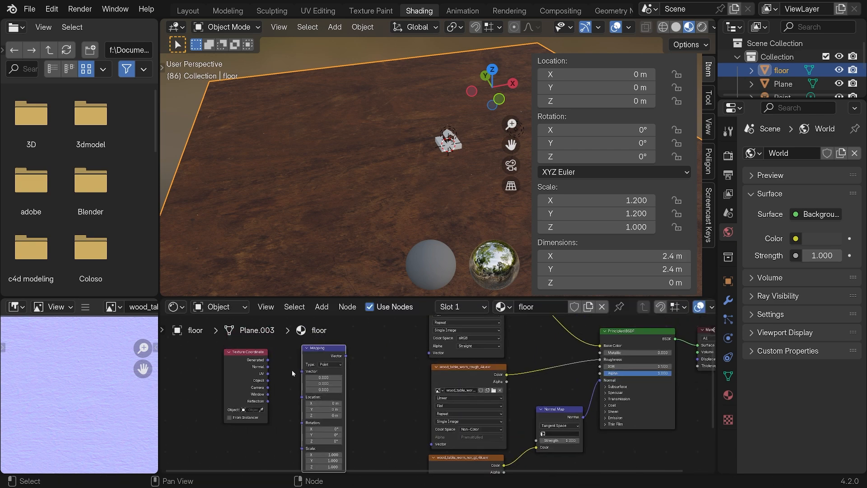
drag(267, 374, 301, 371)
Step: Connect the Mapping node's Vector output to the Vector inputs of the diffuse, roughness and normal image texture nodes
middle_drag(383, 389, 336, 426)
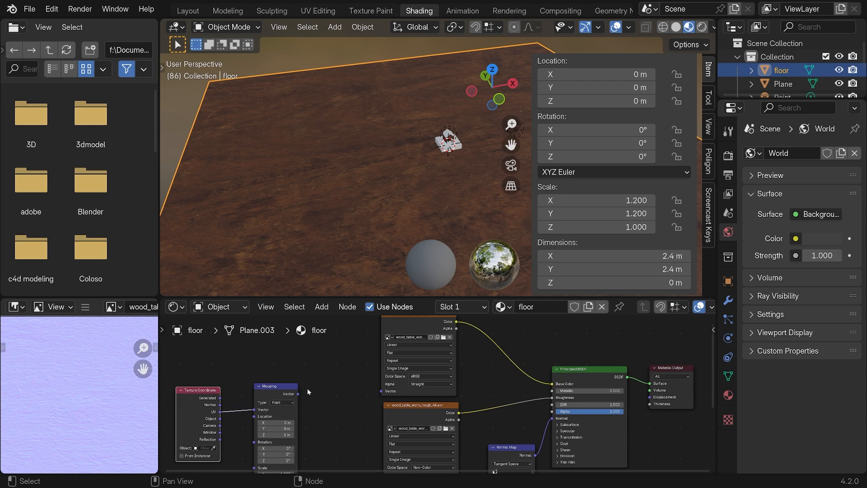
drag(298, 393, 382, 392)
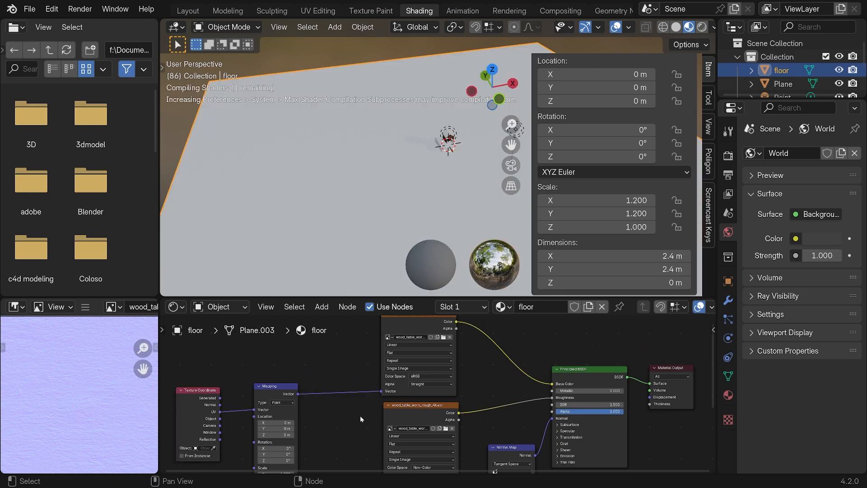
middle_drag(360, 418, 359, 370)
drag(297, 346, 380, 434)
scroll(348, 436, down, 2)
shift+middle_drag(347, 419, 338, 375)
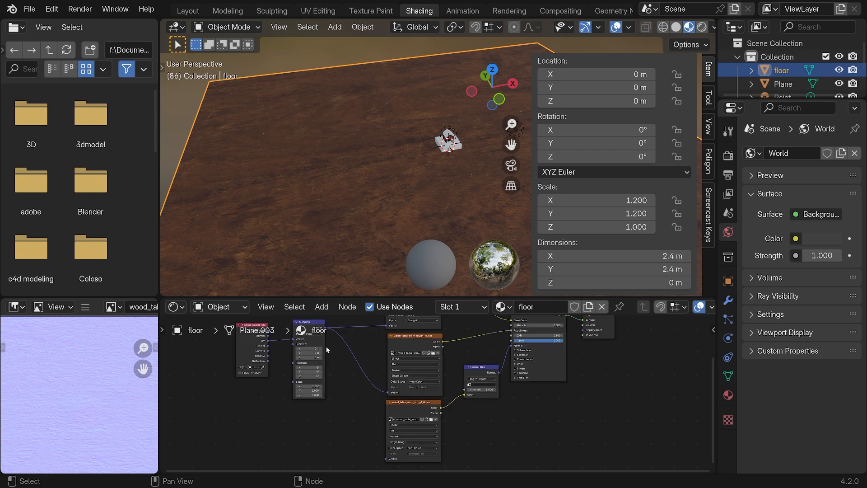
drag(324, 330, 387, 457)
middle_drag(387, 457, 388, 348)
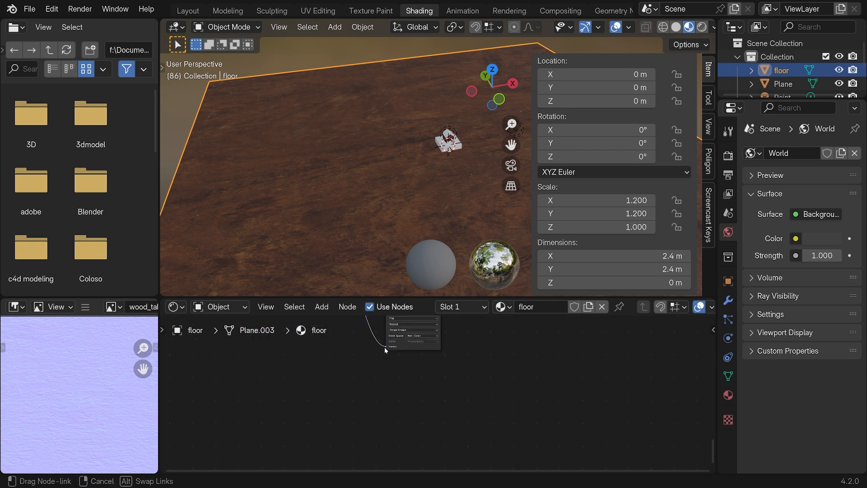
Step: Enlarge the shader editor area and hide the 3D viewport's sidebar
middle_drag(511, 364, 510, 418)
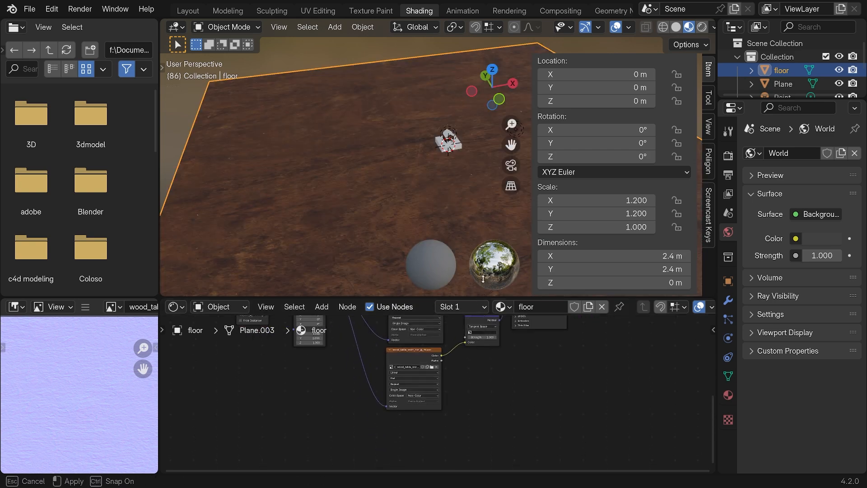
drag(482, 299, 484, 214)
shift+middle_drag(507, 298, 509, 396)
scroll(450, 395, up, 3)
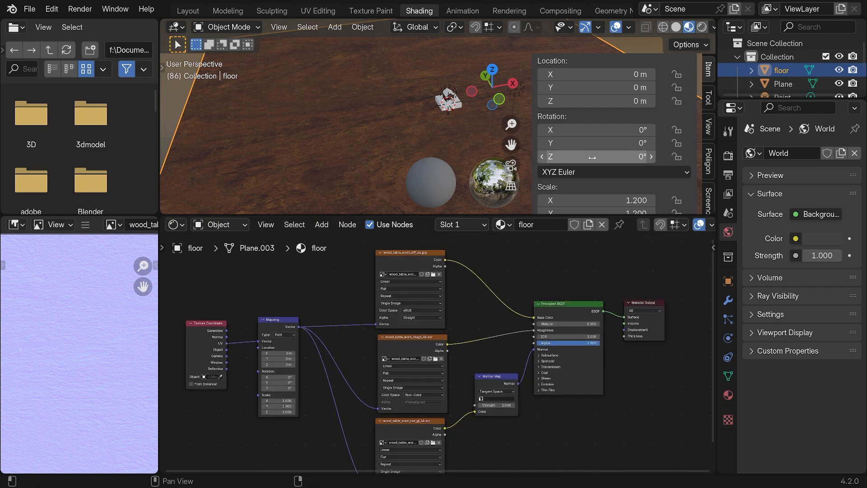
key(n)
Step: Set the Mapping node's Scale to 4 on the X, Y and Z axes
middle_drag(453, 158, 447, 142)
scroll(296, 408, up, 3)
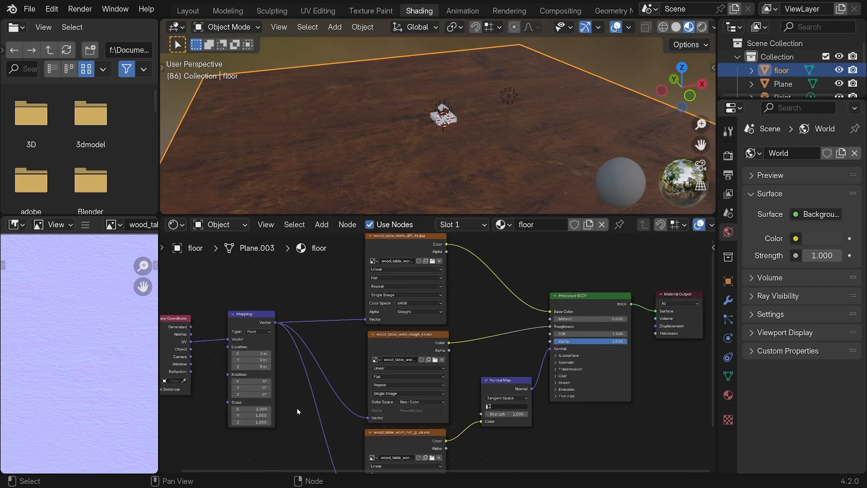
middle_drag(297, 408, 329, 365)
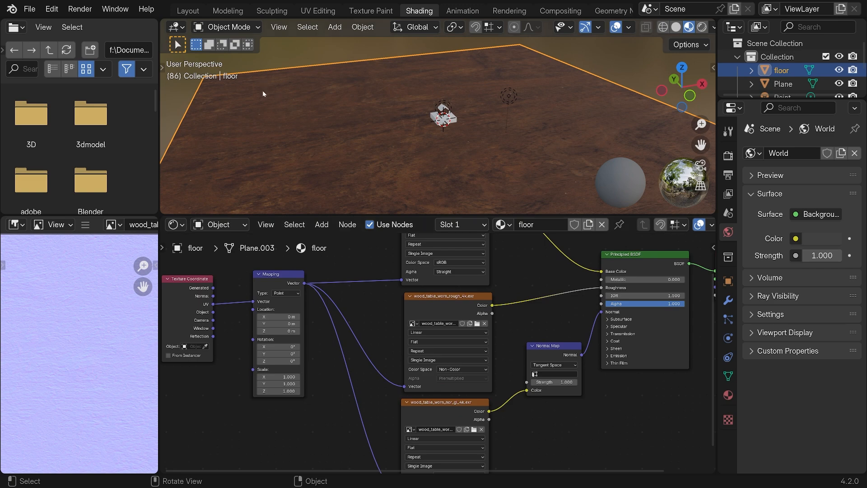
scroll(317, 381, up, 2)
middle_drag(257, 302, 338, 281)
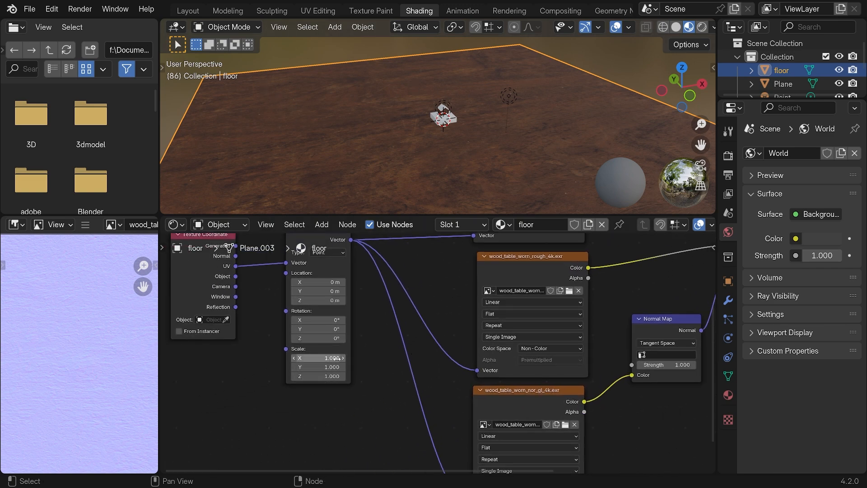
click(309, 358)
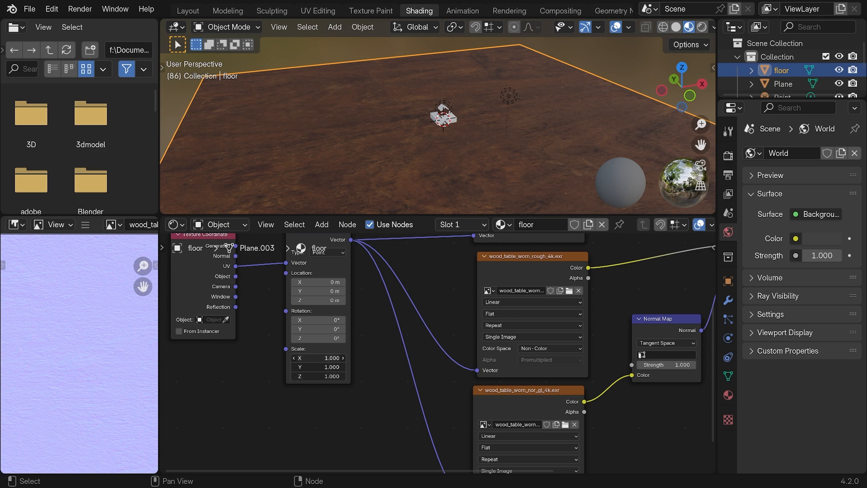
text(4)
key(Return)
Step: Examine how the wood texture repeats across the floor plane from several angles and distances
middle_drag(317, 143, 293, 148)
scroll(435, 176, down, 1)
scroll(437, 175, down, 1)
middle_drag(436, 176, 400, 175)
scroll(414, 183, down, 2)
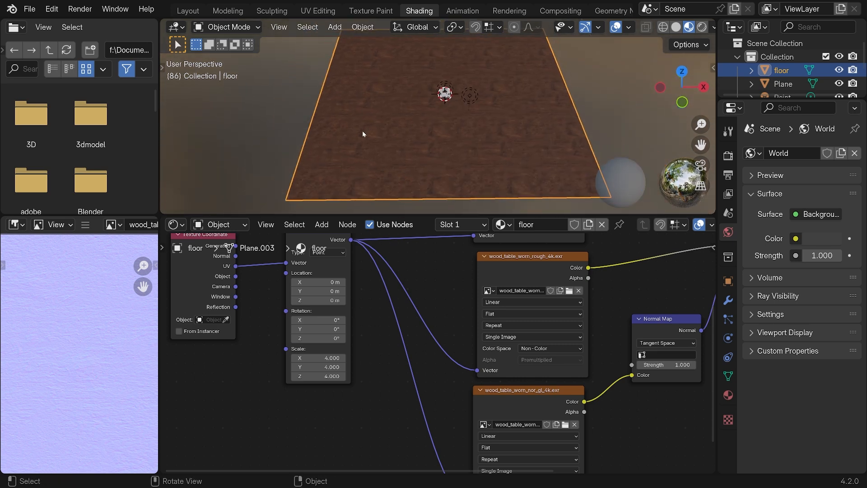
middle_drag(386, 123, 399, 130)
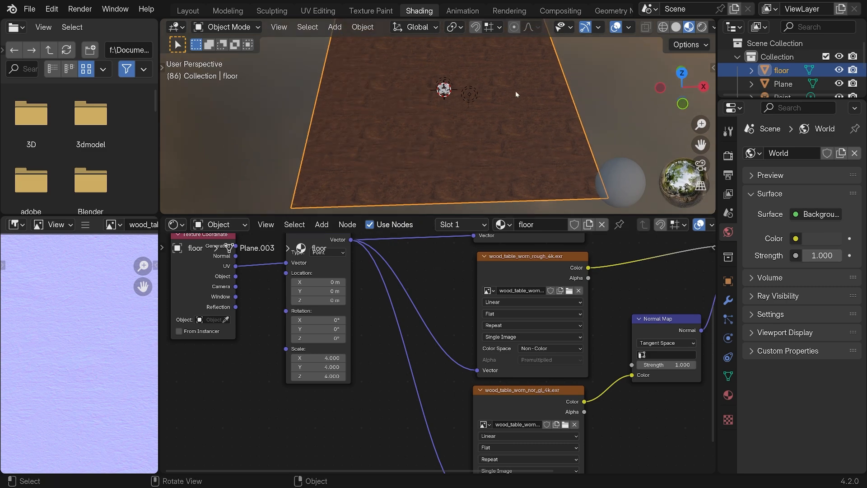
middle_drag(517, 98, 543, 93)
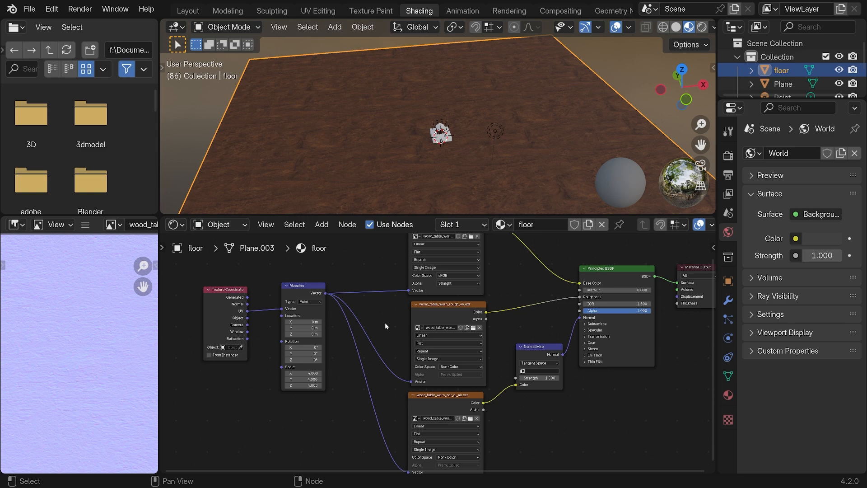
Step: Delete the Texture Coordinate, Mapping, image texture and Normal Map nodes, keeping only the Principled BSDF and Material Output
scroll(515, 335, down, 1)
middle_drag(515, 335, 434, 336)
scroll(419, 351, down, 2)
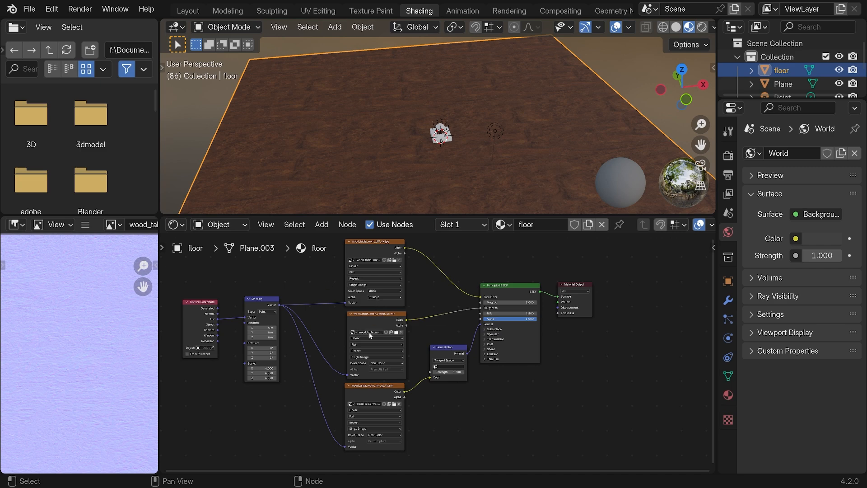
drag(362, 318, 362, 315)
drag(367, 386, 366, 381)
scroll(445, 396, down, 4)
drag(443, 444, 264, 270)
key(Delete)
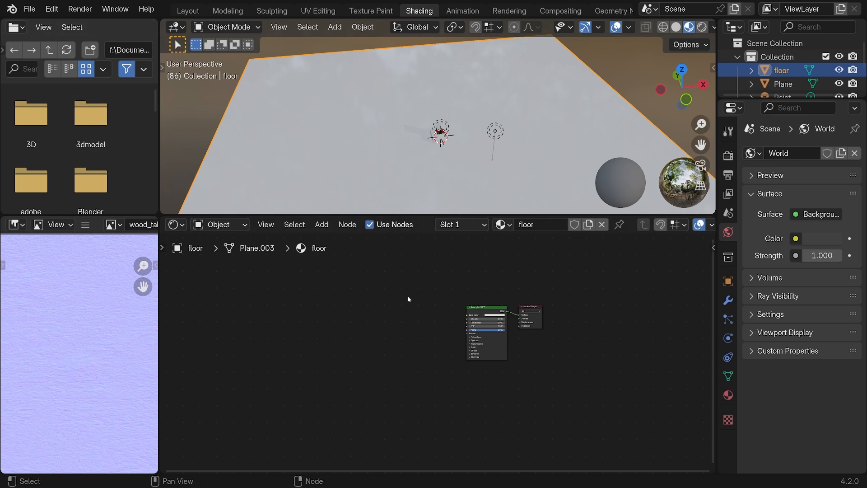
Step: Search the add-ons in the preferences for "node" and make sure Node Wrangler is enabled
click(51, 9)
click(113, 184)
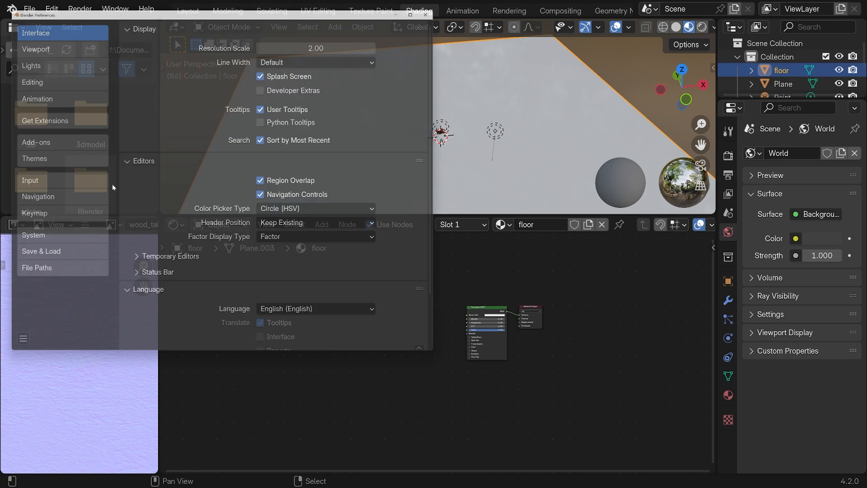
drag(145, 6, 354, 80)
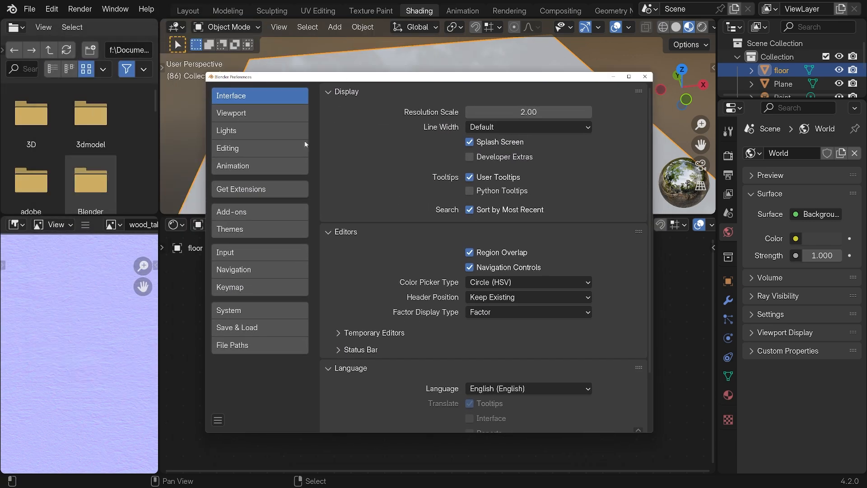
click(265, 212)
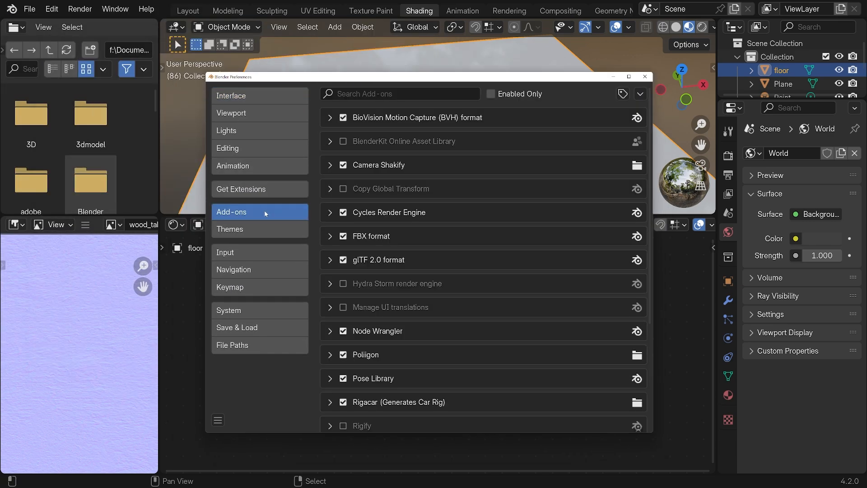
click(381, 96)
text(node)
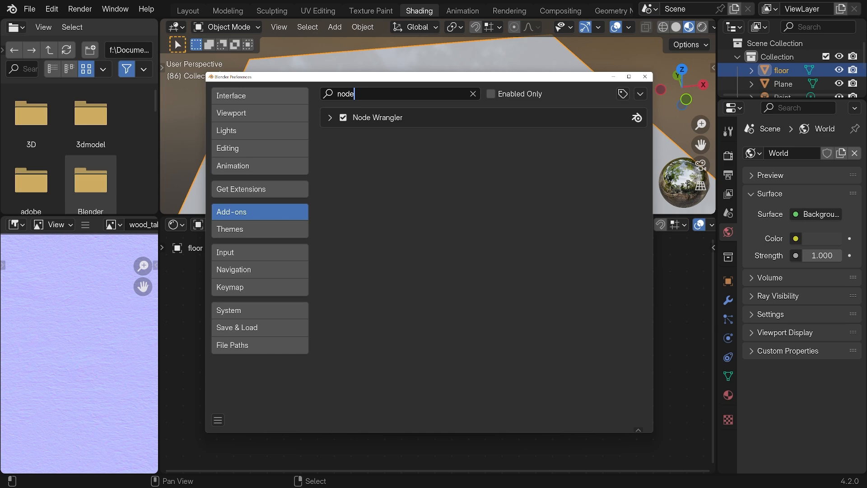
click(343, 118)
click(343, 118)
click(343, 119)
click(344, 119)
click(645, 77)
Step: Show the Node Wrangler tools in the shader editor's sidebar
middle_drag(545, 335, 495, 326)
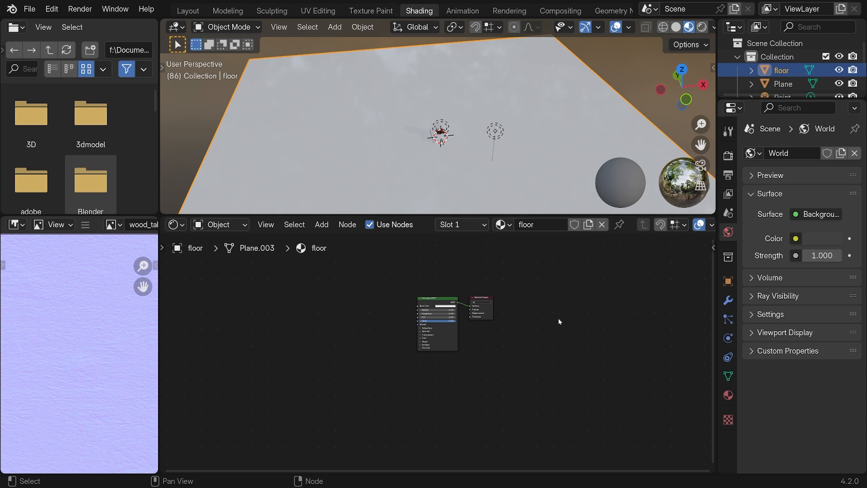
key(n)
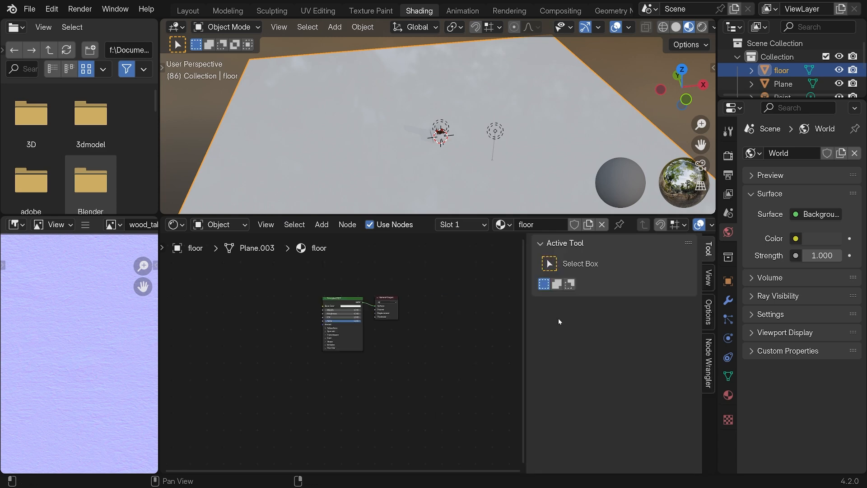
click(709, 359)
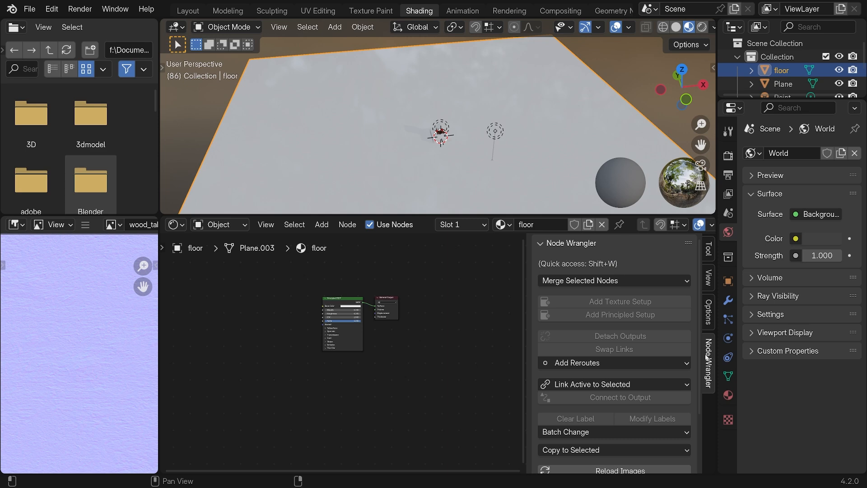
scroll(411, 353, up, 3)
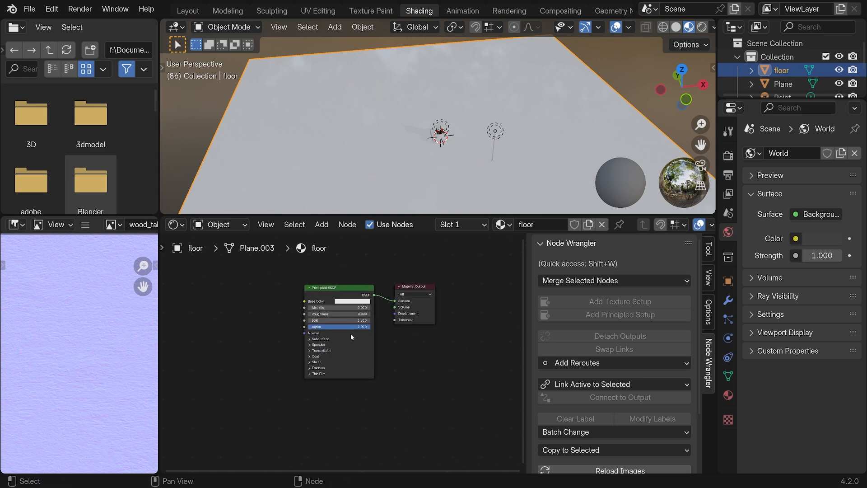
Step: Add a Principled texture setup to the Principled BSDF using wood_table_worn_diff_4k.jpg, wood_table_worn_nor_gl_4k.exr and wood_table_worn_rough_4k.exr from the wood_table_worn_4k.blend textures folder
click(338, 289)
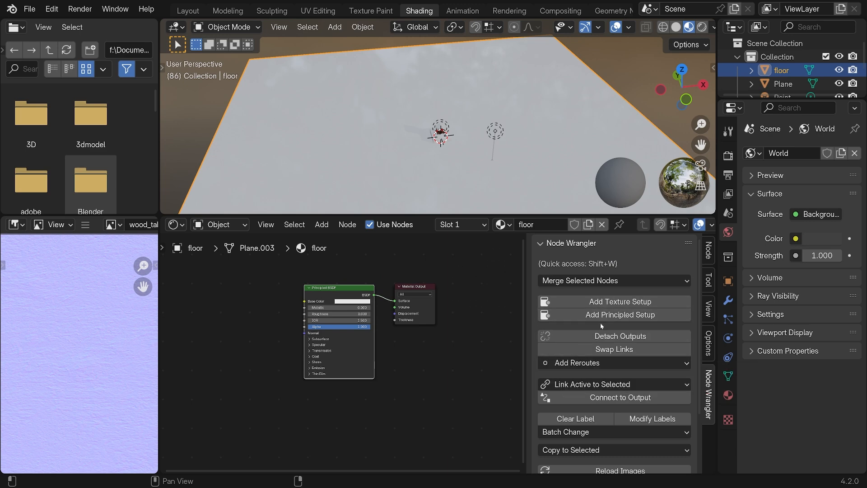
click(636, 315)
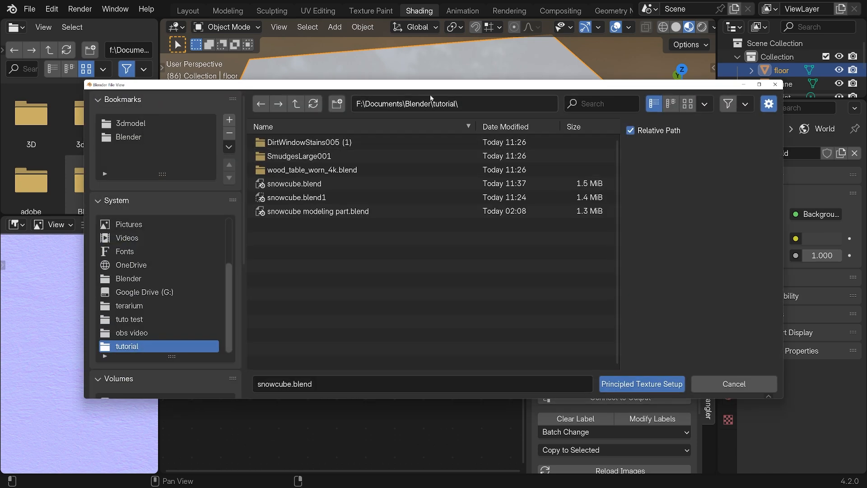
drag(449, 98, 461, 115)
double_click(378, 194)
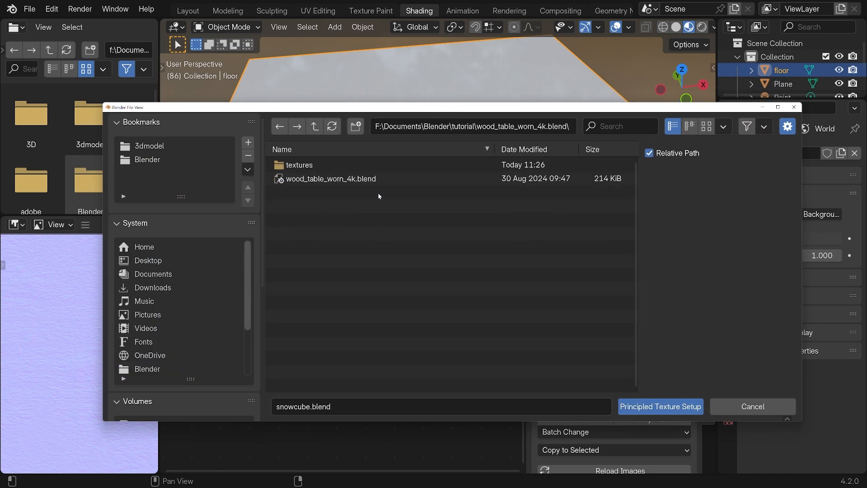
double_click(373, 166)
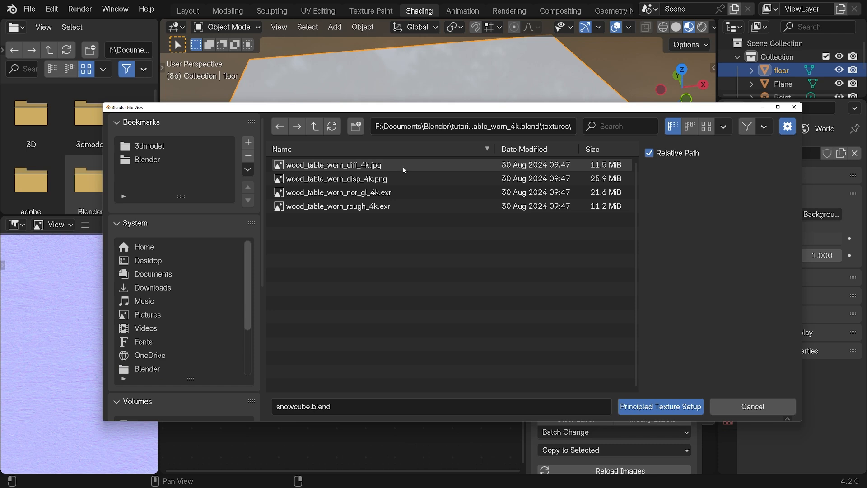
click(386, 165)
ctrl+click(391, 192)
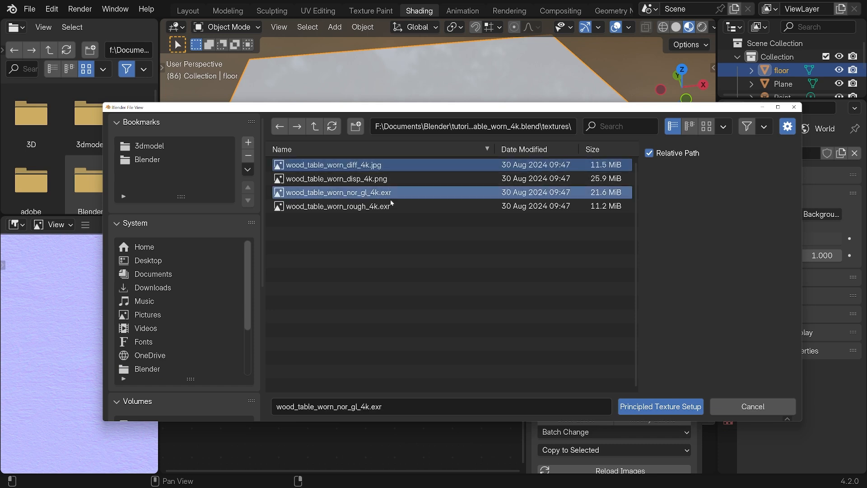
ctrl+click(391, 208)
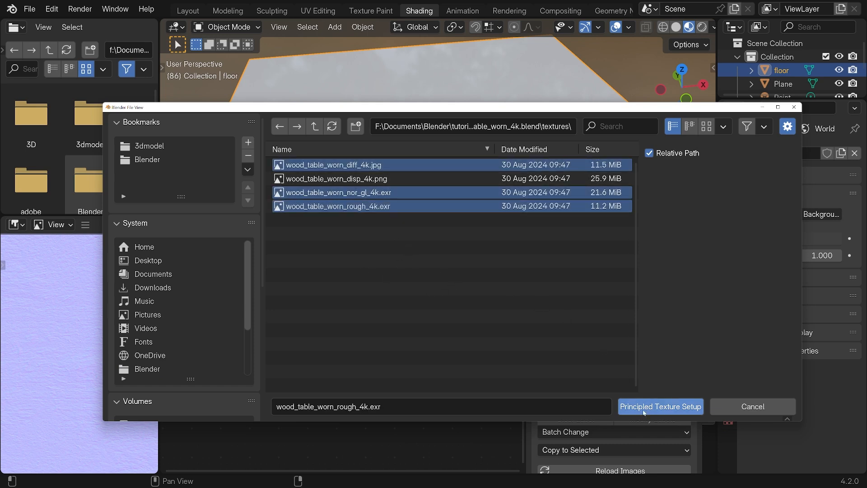
click(673, 405)
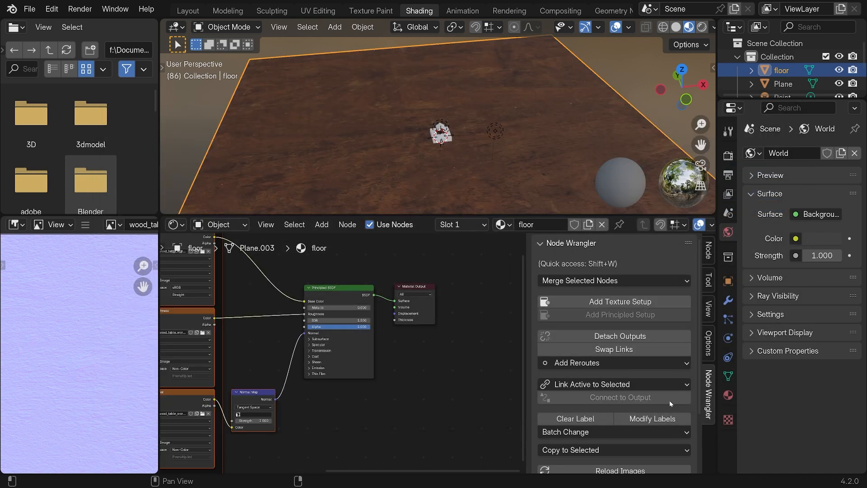
Step: Move the Normal Map node slightly farther away from the Textures frame
middle_drag(297, 376, 371, 361)
scroll(375, 364, down, 2)
click(372, 364)
scroll(373, 365, down, 1)
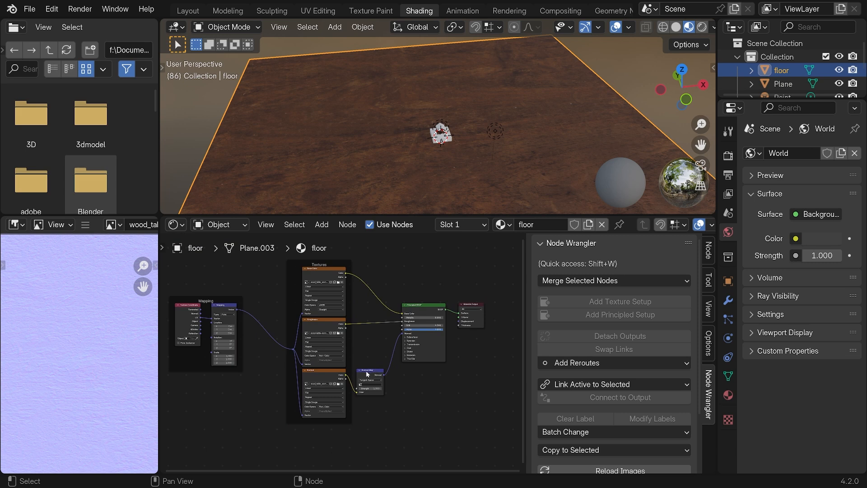
drag(368, 371, 374, 367)
middle_drag(362, 345, 358, 354)
scroll(364, 360, down, 1)
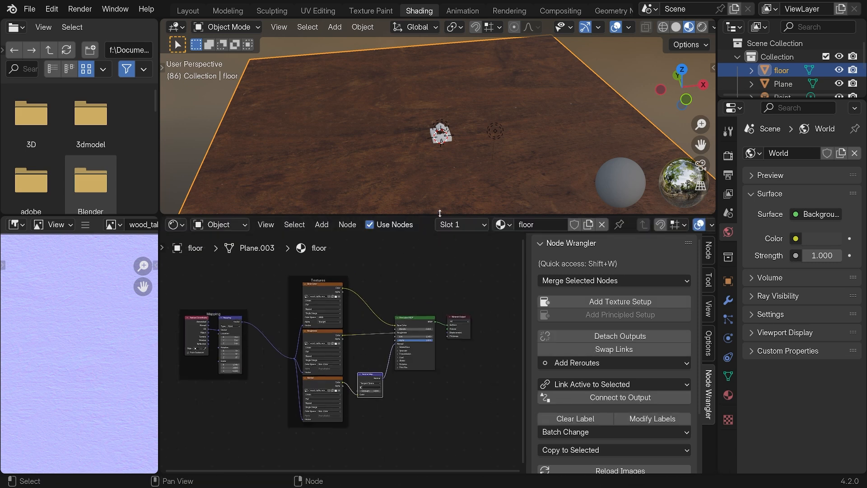
Step: Hide the shader editor's sidebar and review the generated Mapping and Textures frames and their links
middle_drag(449, 201, 477, 185)
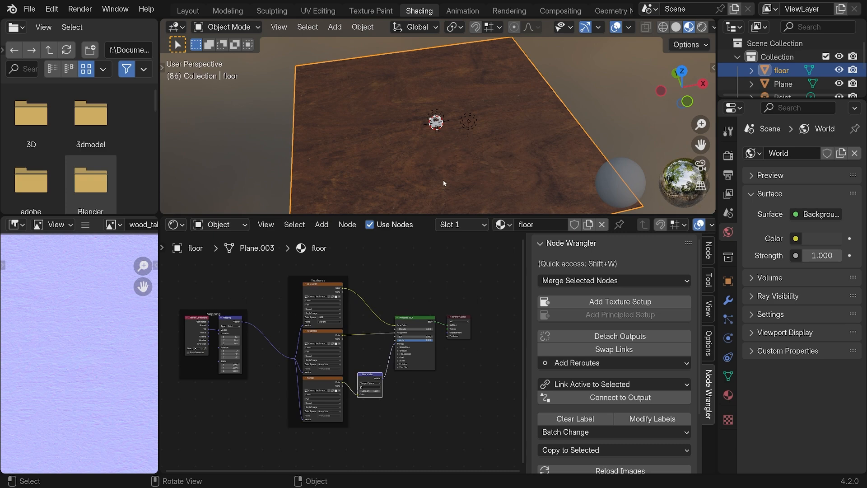
key(n)
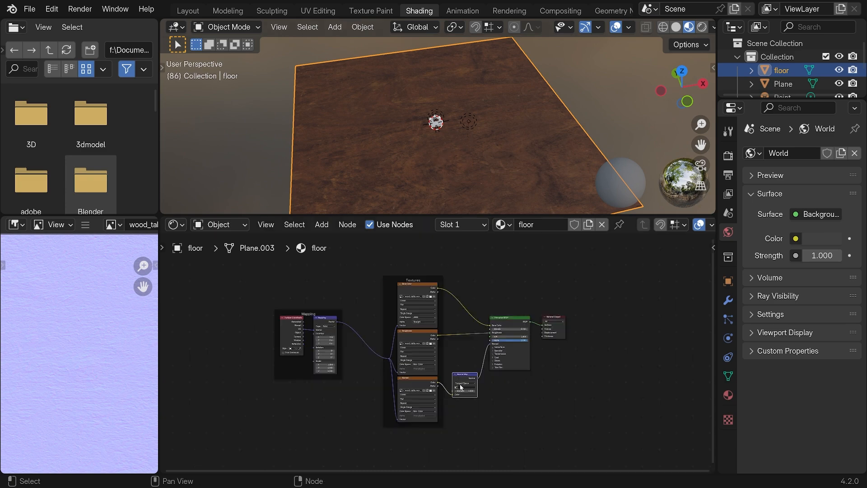
scroll(461, 388, up, 2)
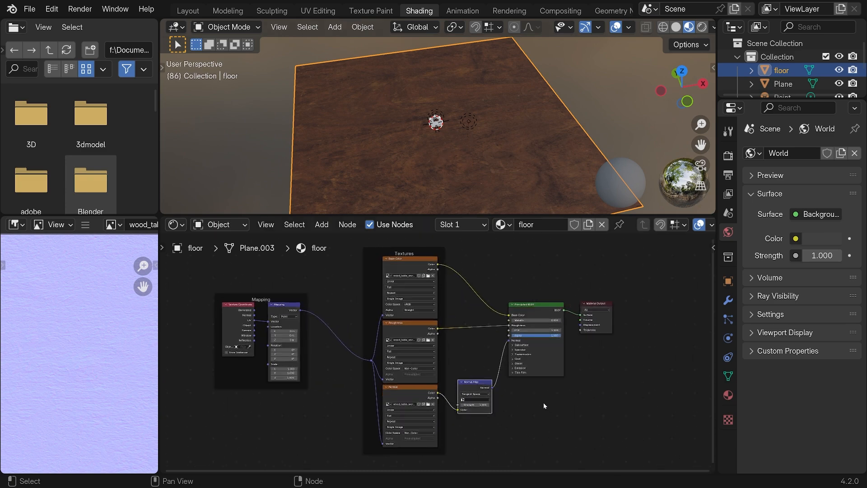
middle_drag(544, 405, 540, 373)
middle_drag(454, 315, 466, 333)
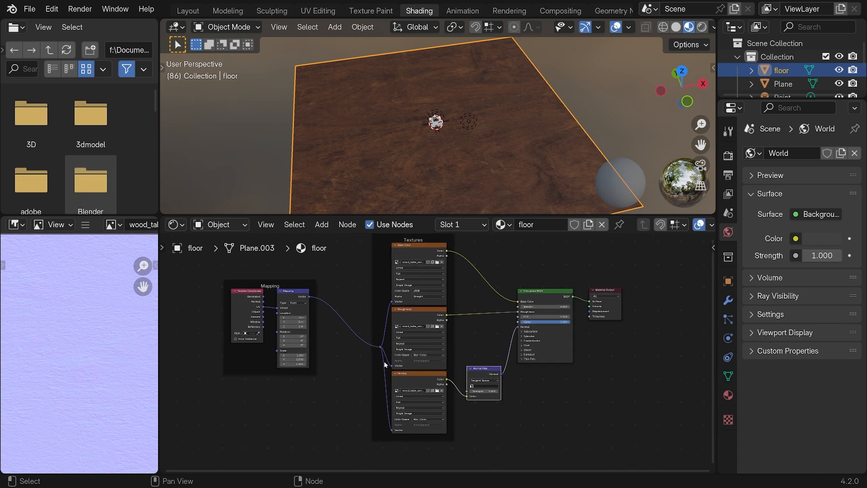
middle_drag(382, 355, 374, 374)
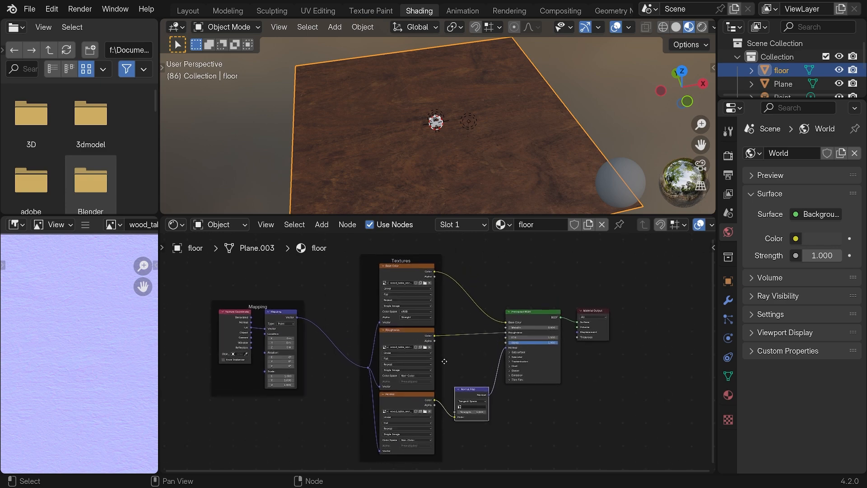
middle_drag(443, 358, 417, 341)
shift+middle_drag(296, 370, 389, 351)
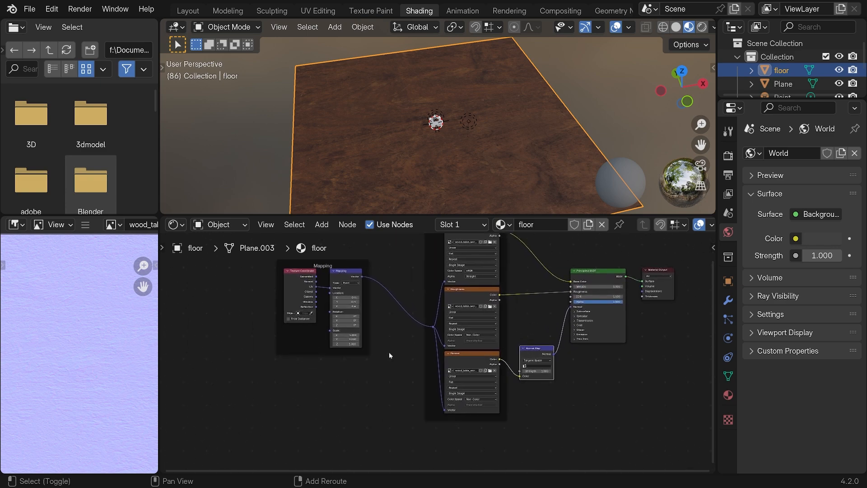
Step: Set the new Mapping node's Scale to 4 on all three axes and save the file
scroll(359, 364, up, 4)
middle_drag(340, 335, 438, 371)
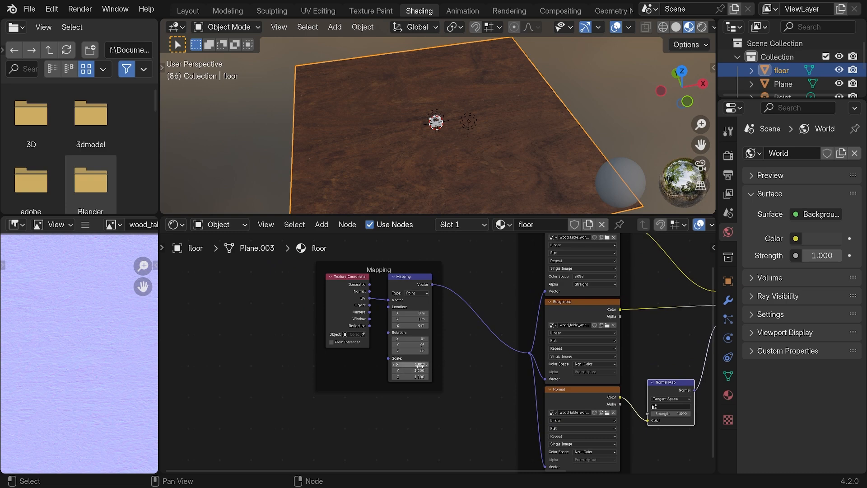
drag(409, 364, 409, 377)
text(4)
key(Return)
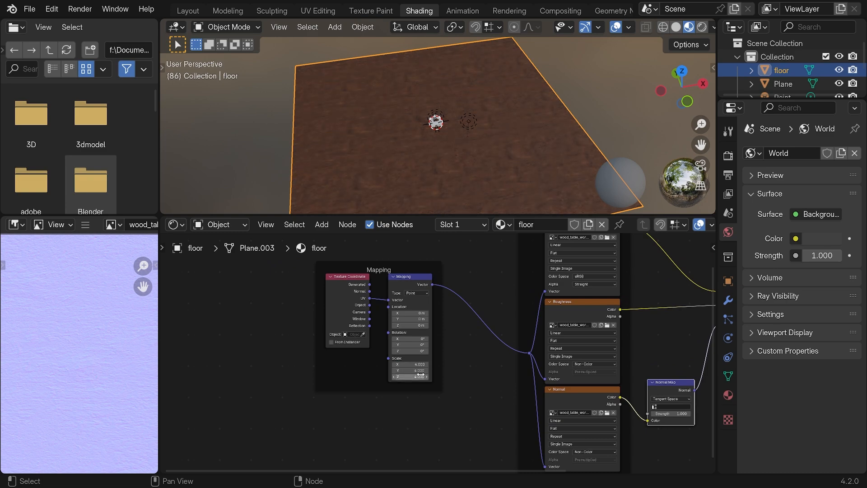
key(ctrl+s)
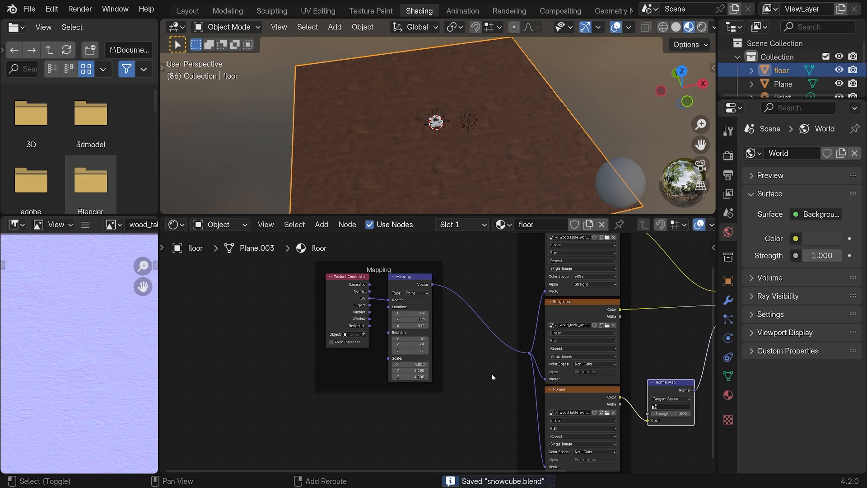
Step: Enlarge the 3D viewport and check the scale of the floor's wood texture around the cabin base
middle_drag(492, 375, 410, 361)
middle_drag(524, 345, 449, 348)
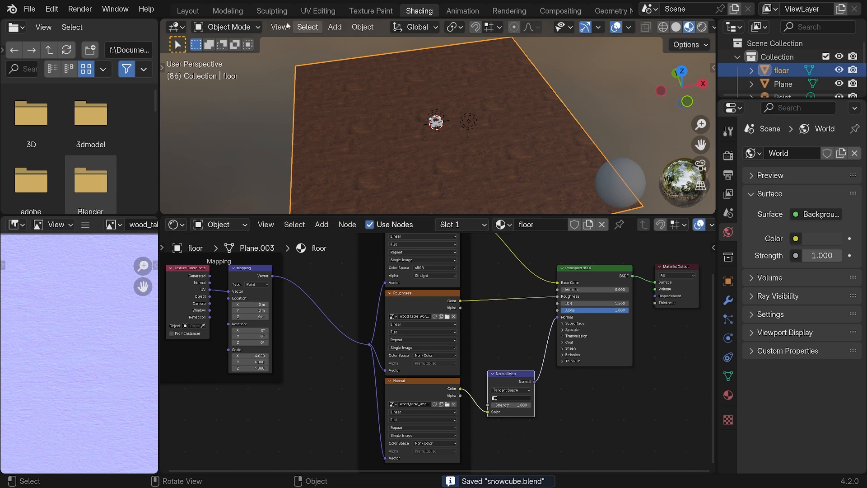
scroll(411, 131, up, 5)
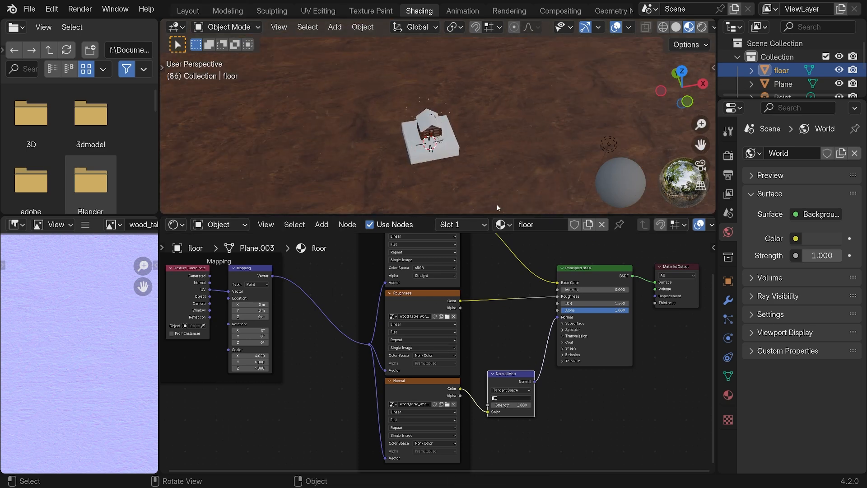
drag(500, 215, 484, 315)
scroll(475, 251, up, 3)
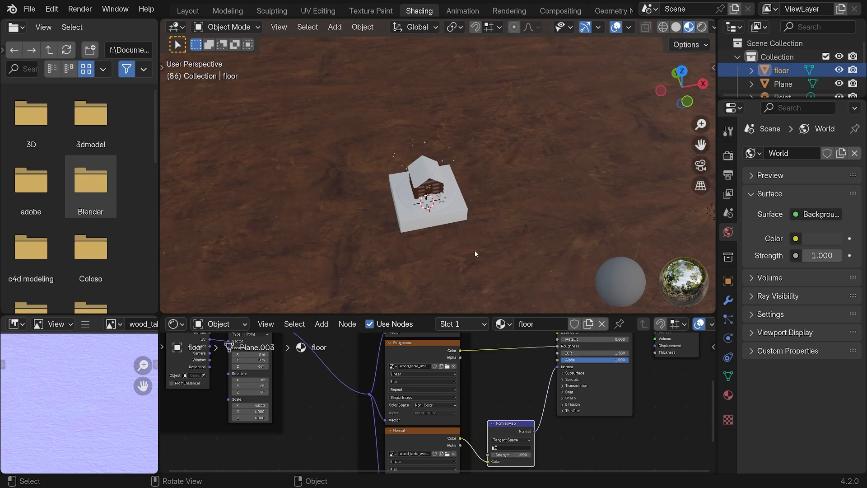
scroll(458, 226, up, 5)
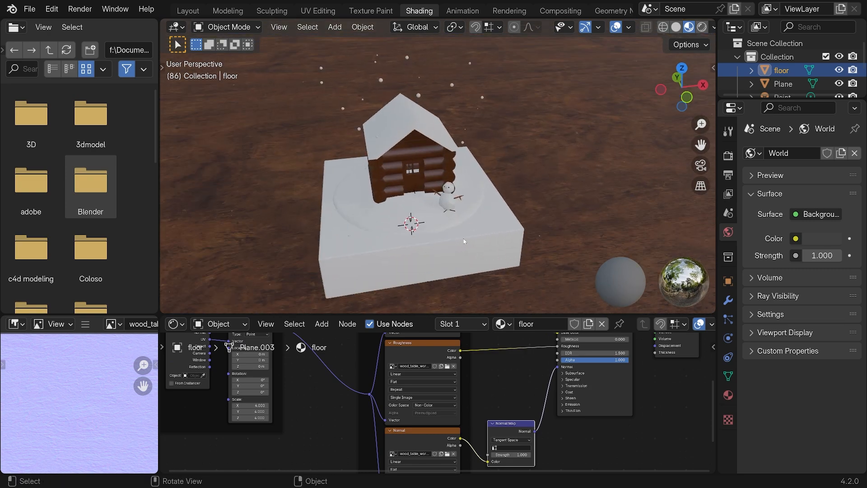
Step: Create a new material for the cube base object and name it "cube base"
click(509, 233)
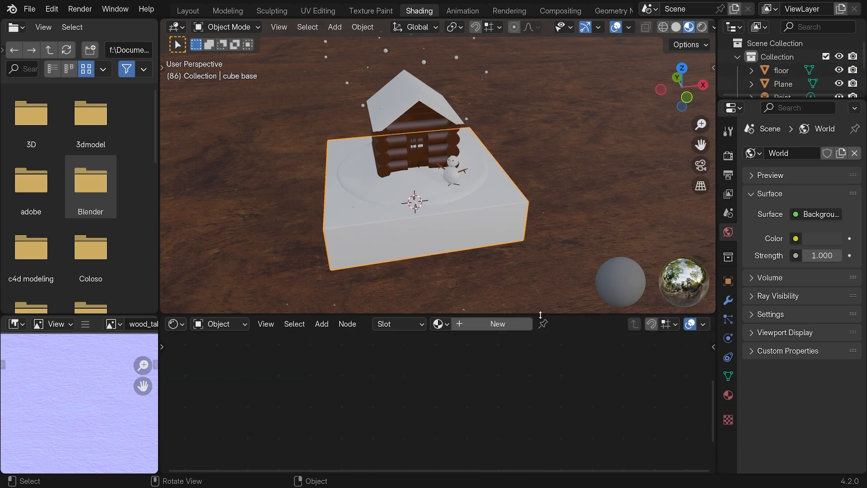
drag(540, 315, 540, 292)
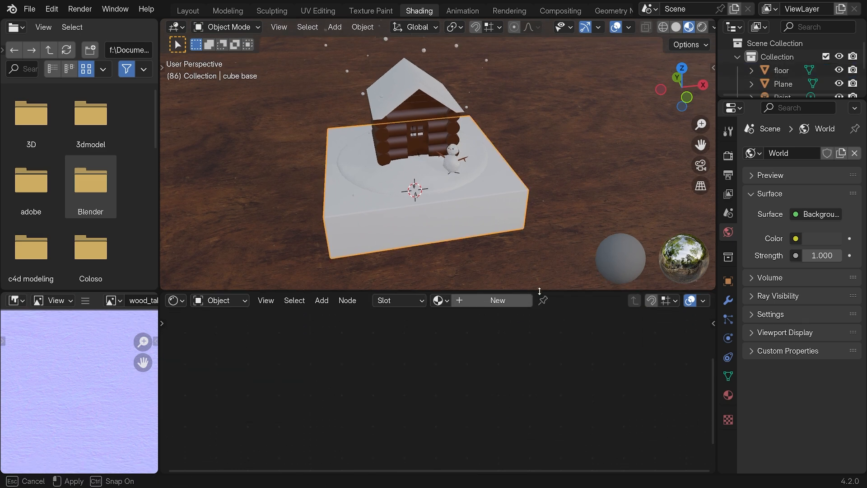
click(463, 305)
middle_drag(467, 347, 361, 392)
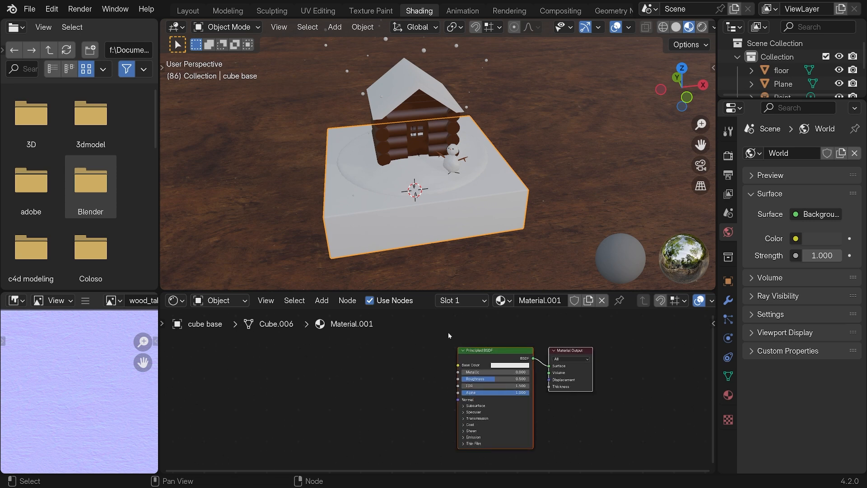
middle_drag(449, 335, 426, 336)
click(539, 300)
text(cu)
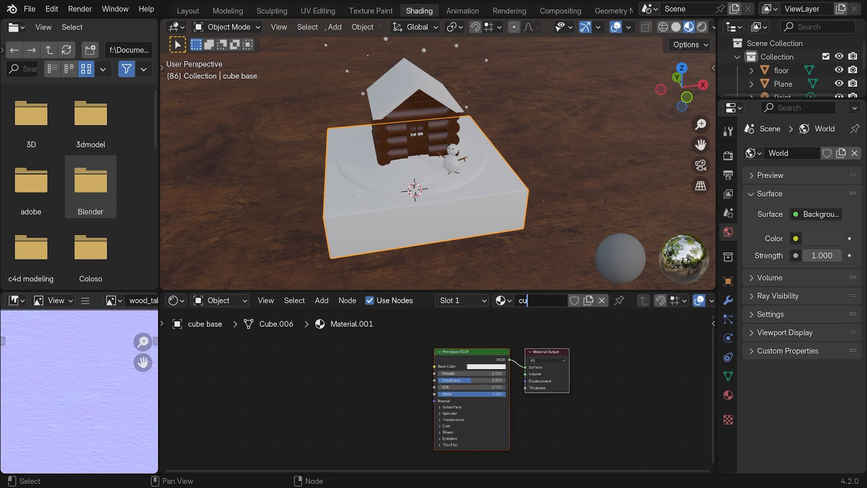
text(be base)
key(Return)
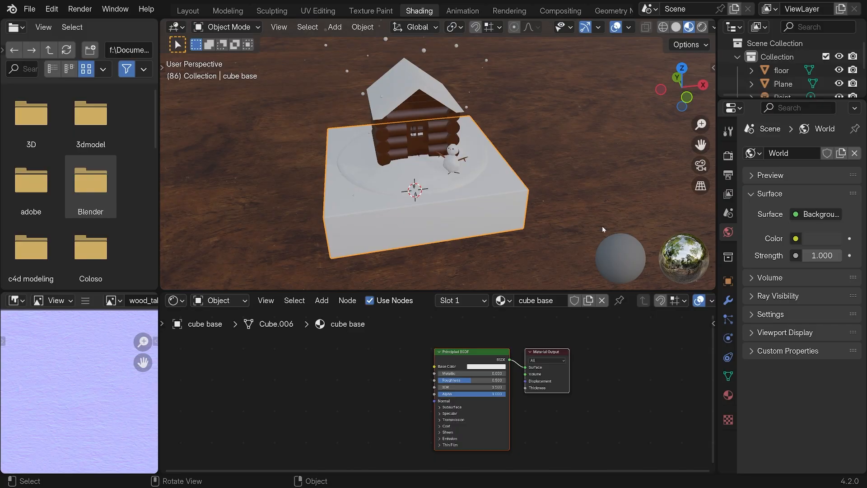
Step: Switch to the browser and set the download resolution of Poliigon's Slip Match Oak Wood Veneer Texture, Beige to 4K
key(alt+Tab)
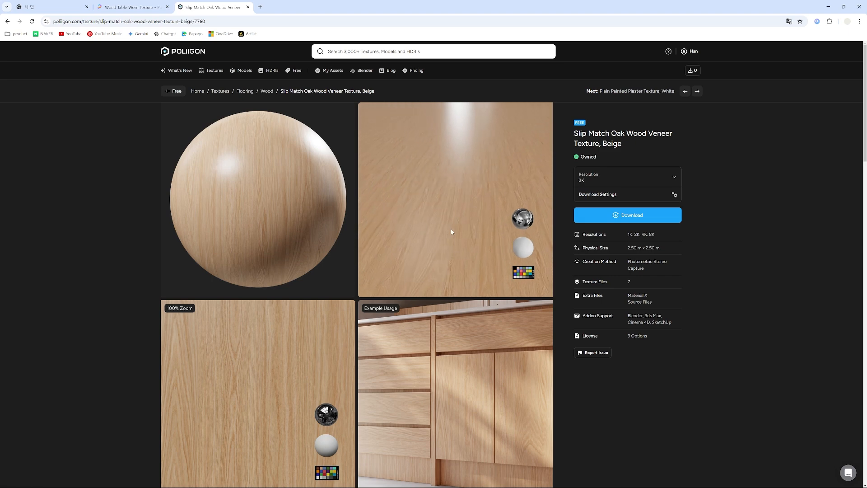
click(598, 182)
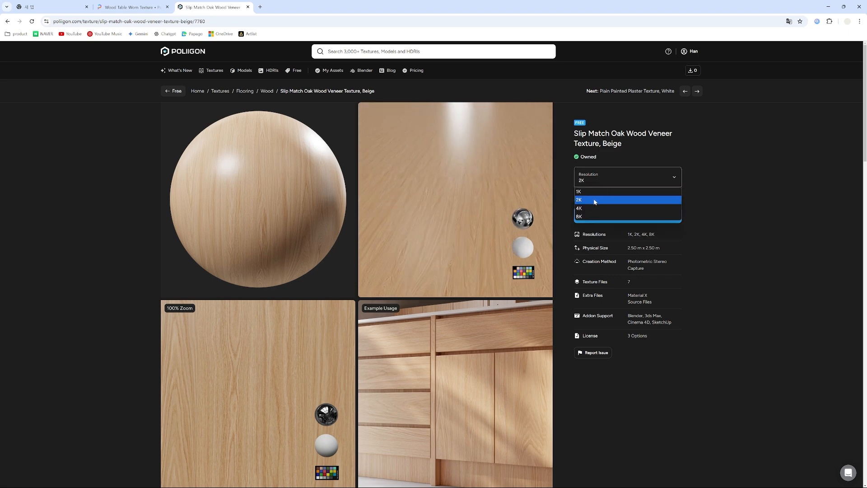
click(595, 208)
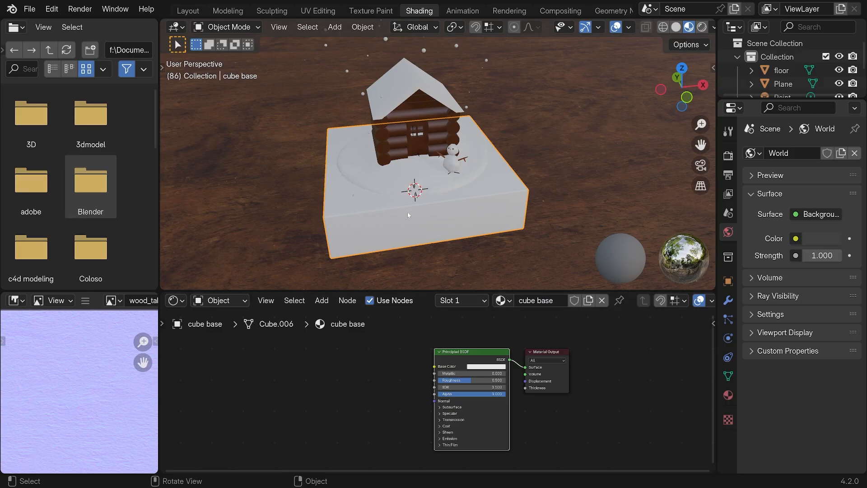
Step: Switch back to Blender, enlarge the shader editor and show its sidebar with the Node Wrangler tools
middle_drag(408, 212, 408, 203)
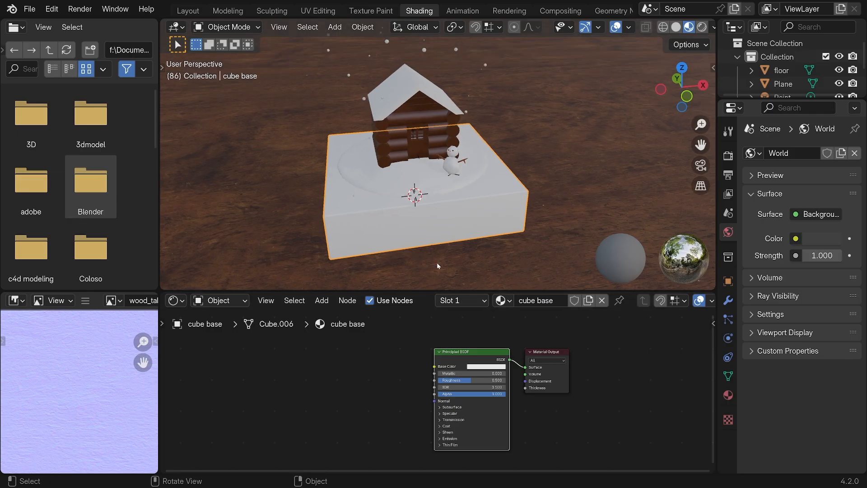
drag(447, 294, 456, 253)
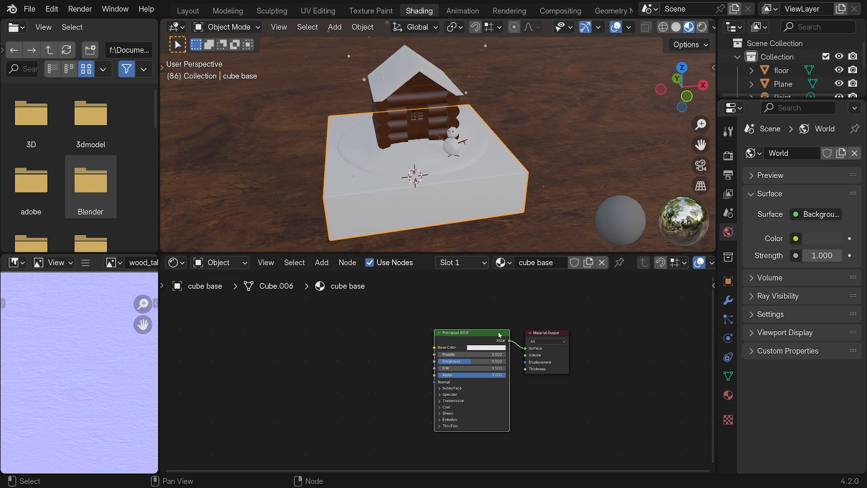
key(n)
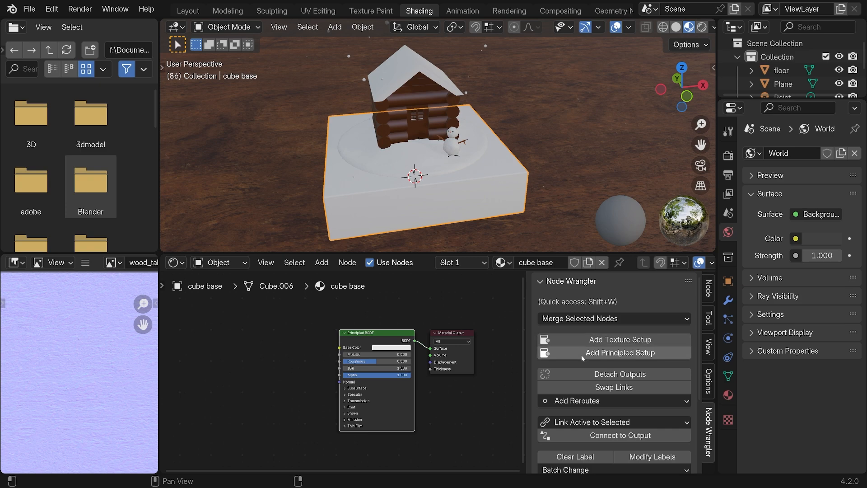
click(578, 351)
click(297, 105)
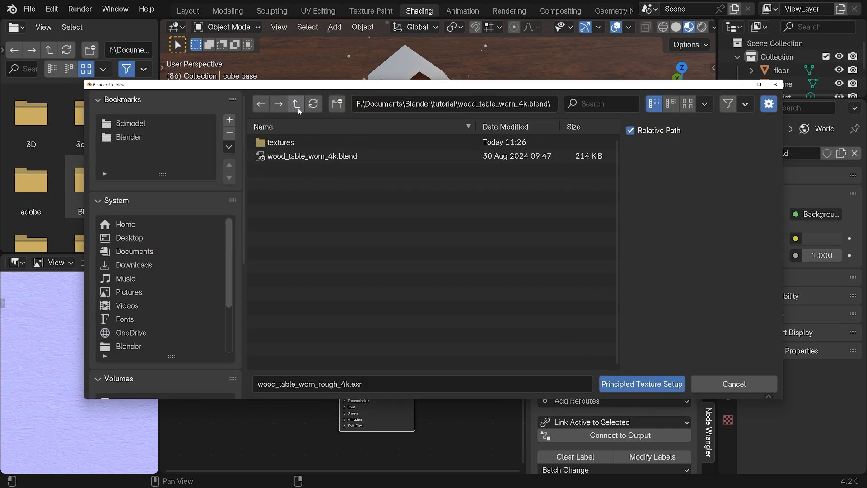
click(775, 84)
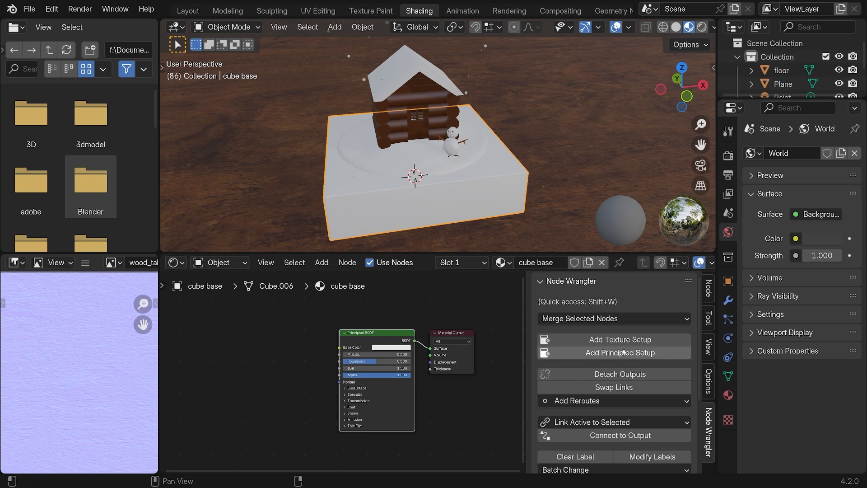
click(638, 355)
click(295, 104)
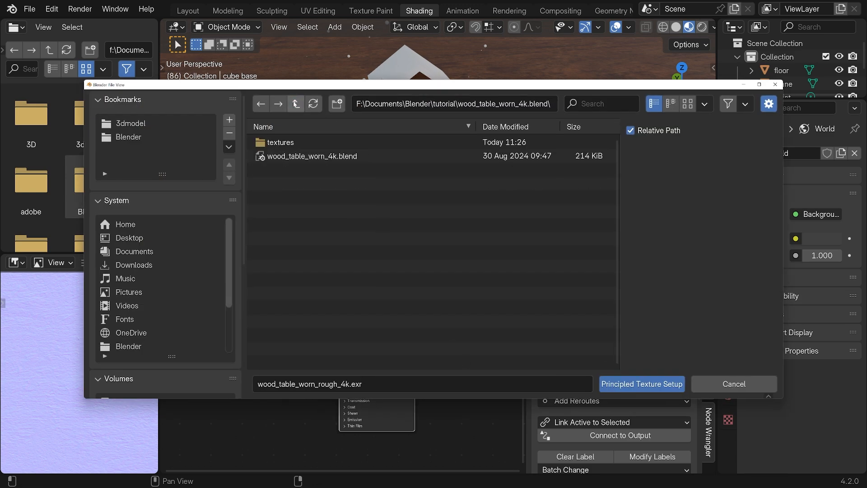
key(Escape)
Step: Add a Principled texture setup to the cube base material using the BaseColor, Normal and Roughness JPGs from the Poliigon_WoodVeneerOak_7760 4K folder
click(620, 352)
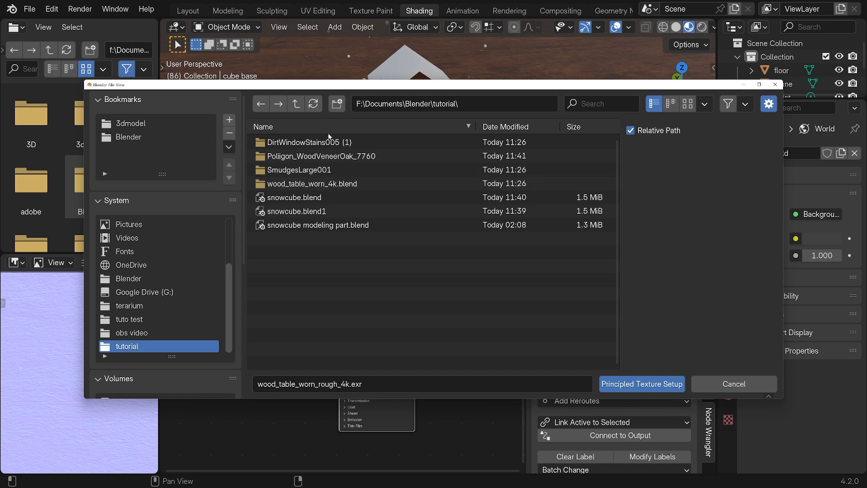
double_click(325, 156)
double_click(325, 142)
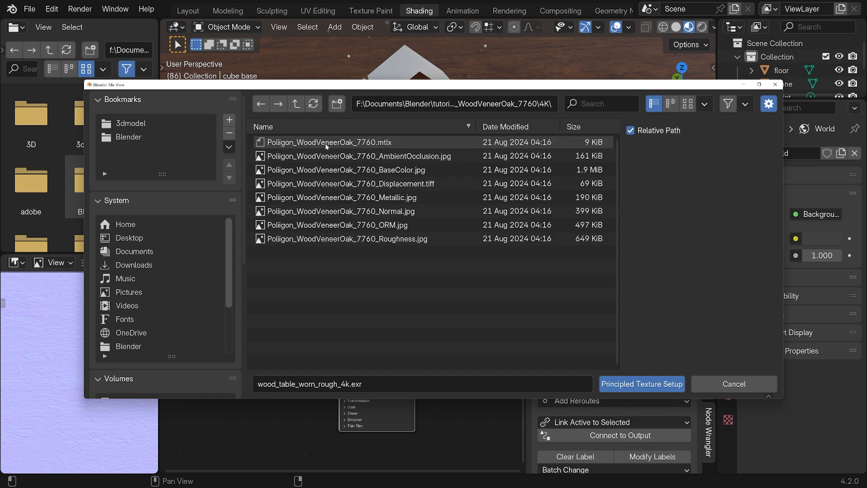
drag(404, 85, 408, 106)
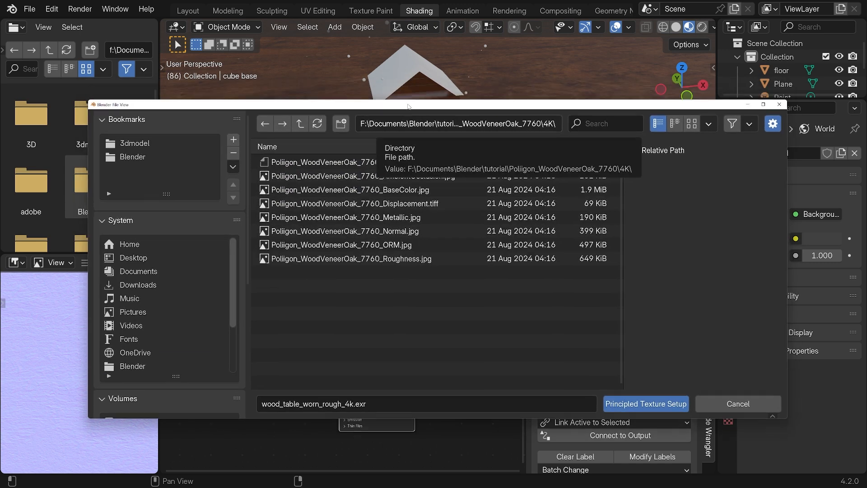
click(423, 191)
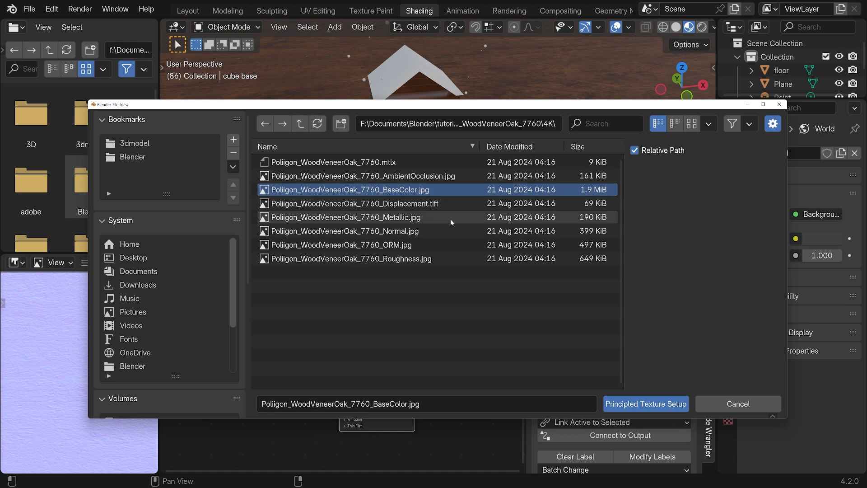
ctrl+click(417, 232)
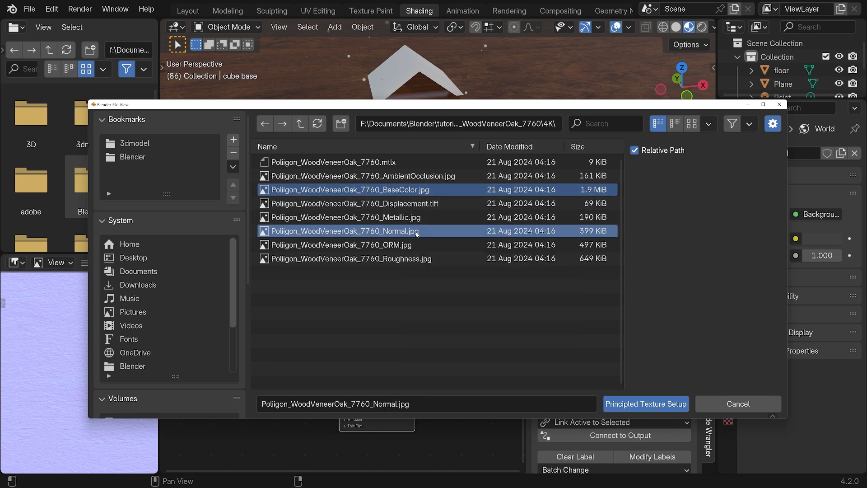
ctrl+click(432, 259)
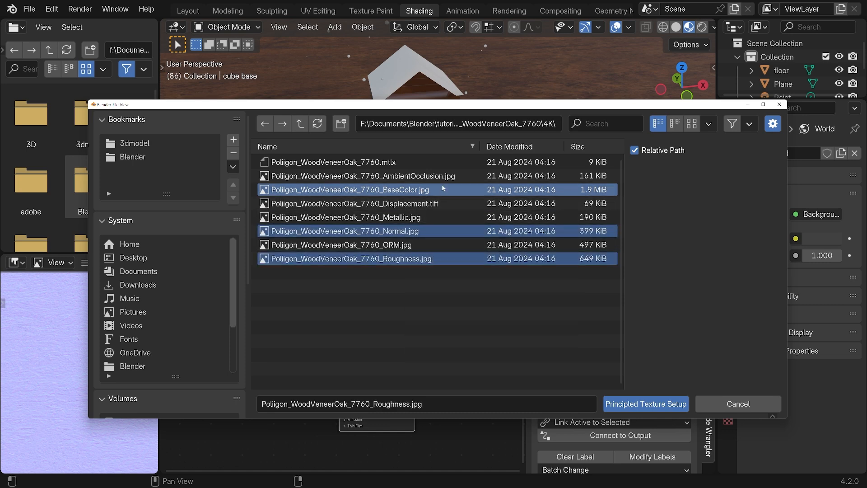
click(671, 403)
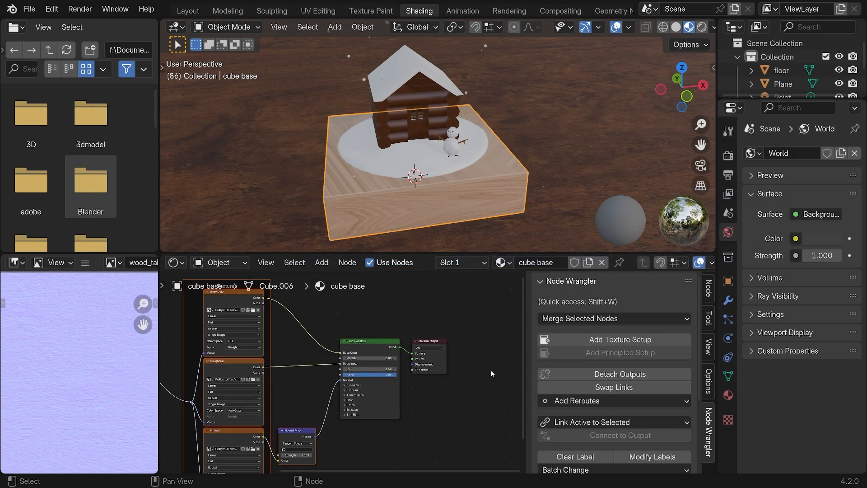
Step: Review the generated texture nodes, then enlarge the 3D viewport and examine the wood grain on the cube base's top and sides
scroll(422, 378, down, 3)
scroll(375, 371, down, 2)
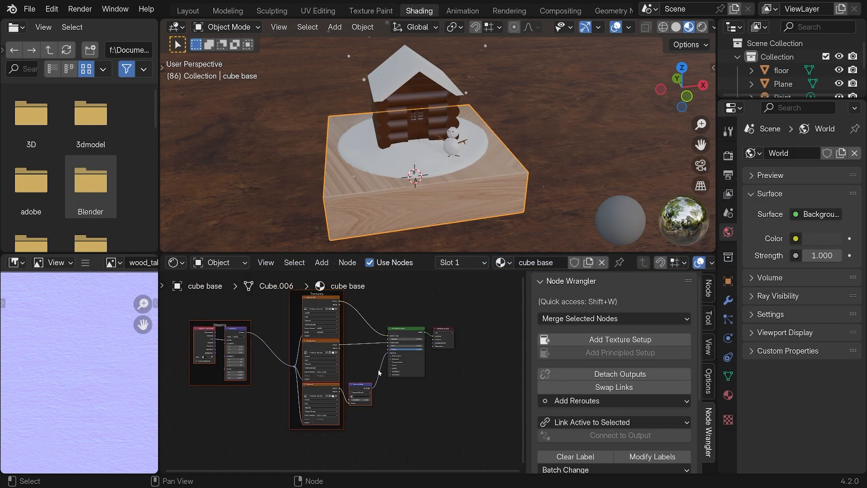
scroll(347, 353, up, 3)
click(355, 355)
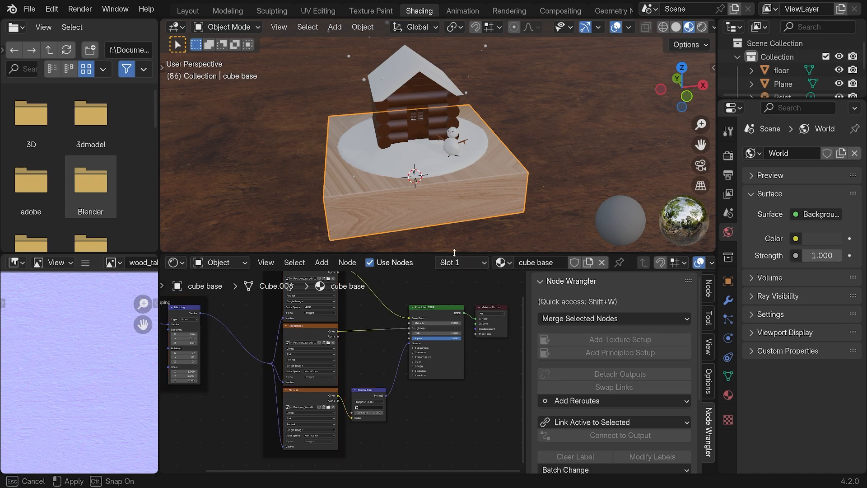
drag(451, 261, 447, 328)
middle_drag(364, 246, 443, 216)
scroll(362, 256, up, 3)
middle_drag(339, 227, 356, 205)
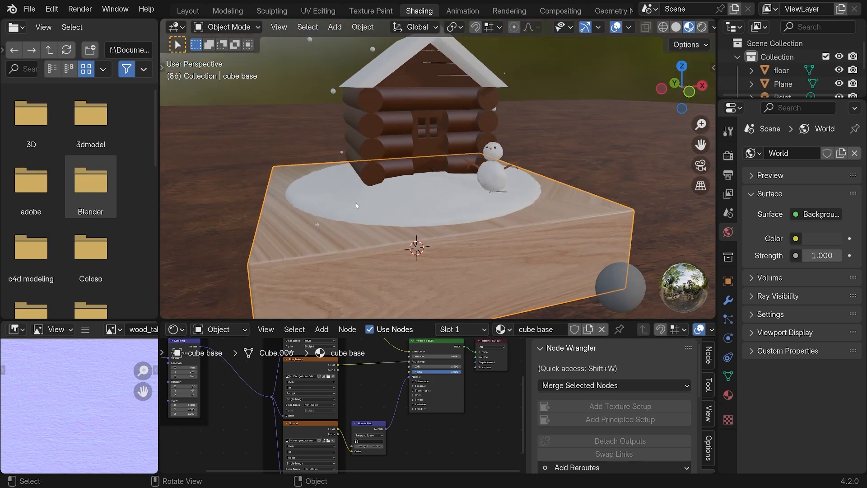
middle_drag(329, 259, 328, 210)
middle_drag(582, 171, 539, 212)
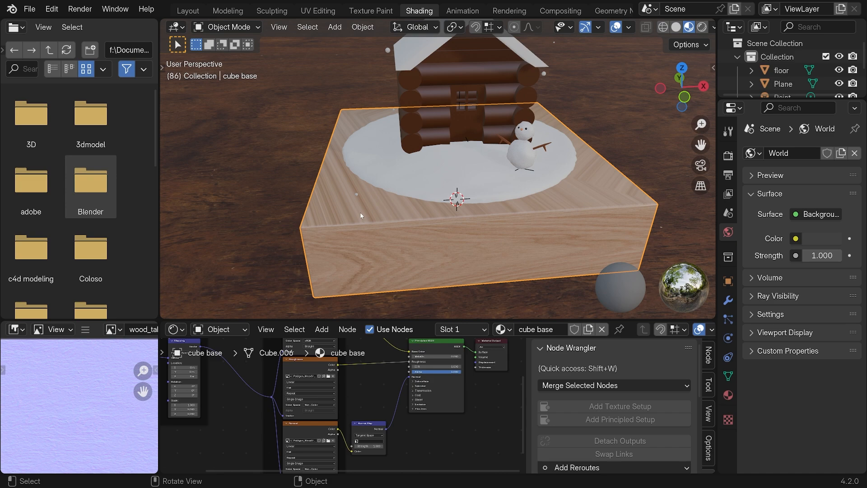
middle_drag(362, 216, 339, 214)
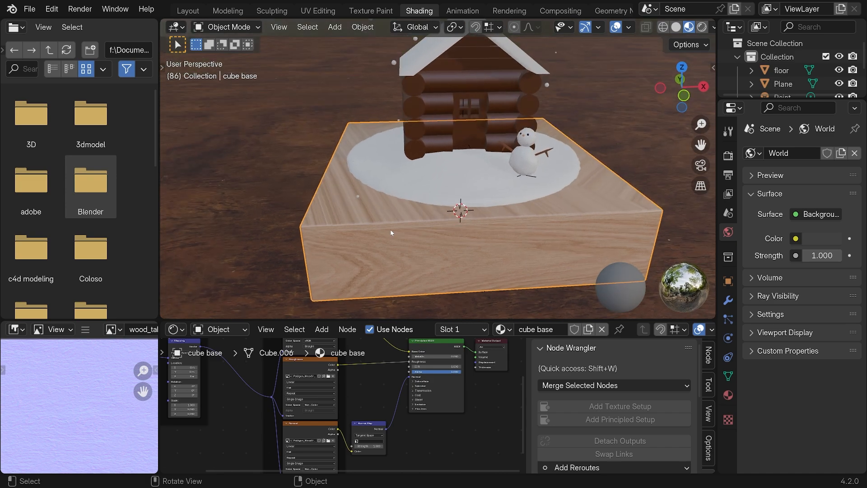
Step: Unwrap the top and front faces of the cube base with Smart UV Project at a 66° angle limit, and return to Object Mode
key(Tab)
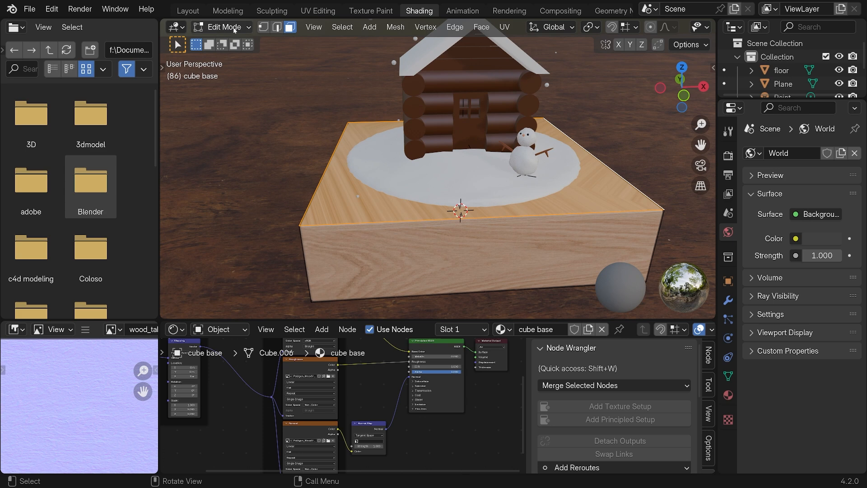
shift+click(360, 218)
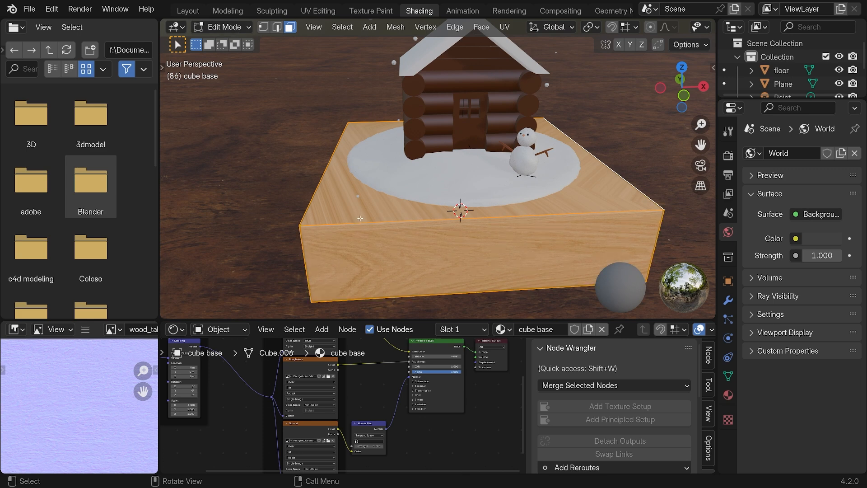
key(ctrl+f)
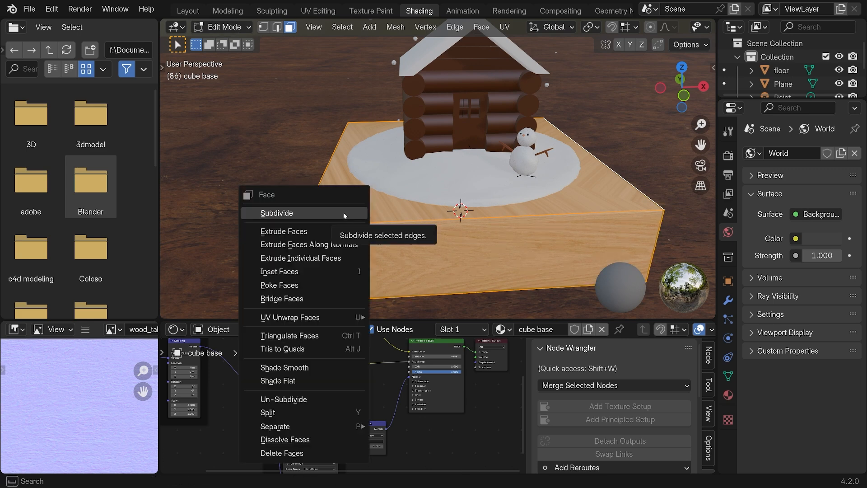
mouse_move(352, 322)
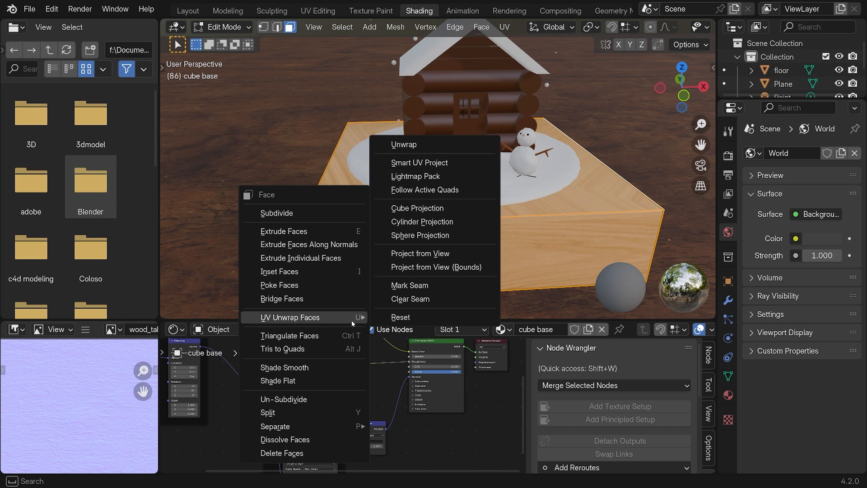
click(437, 163)
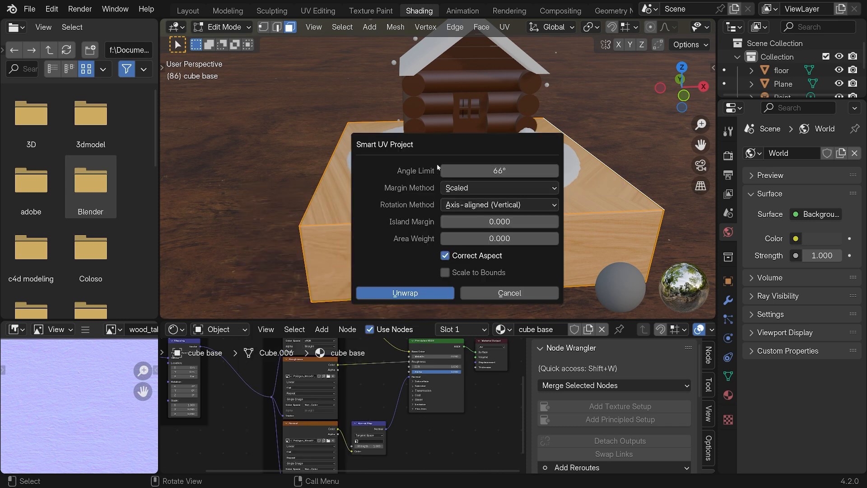
click(407, 294)
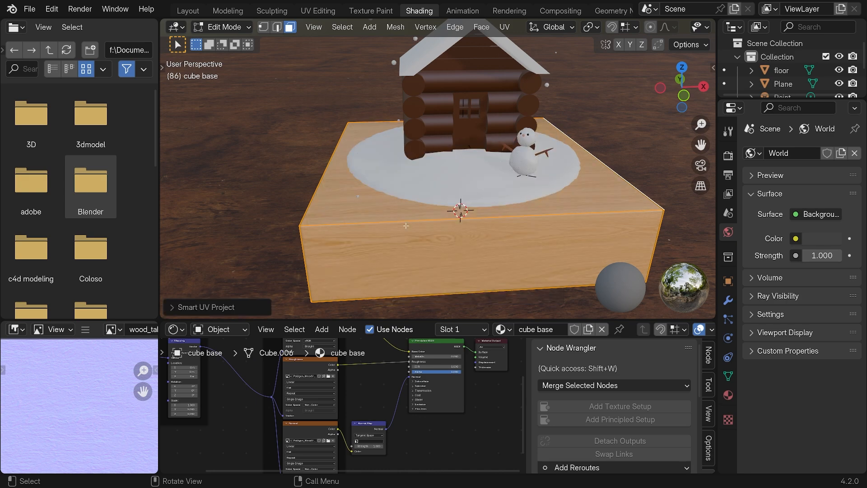
key(Tab)
Step: Examine the wood grain on the cube base's top and sides from several angles and save the file
middle_drag(582, 235, 507, 140)
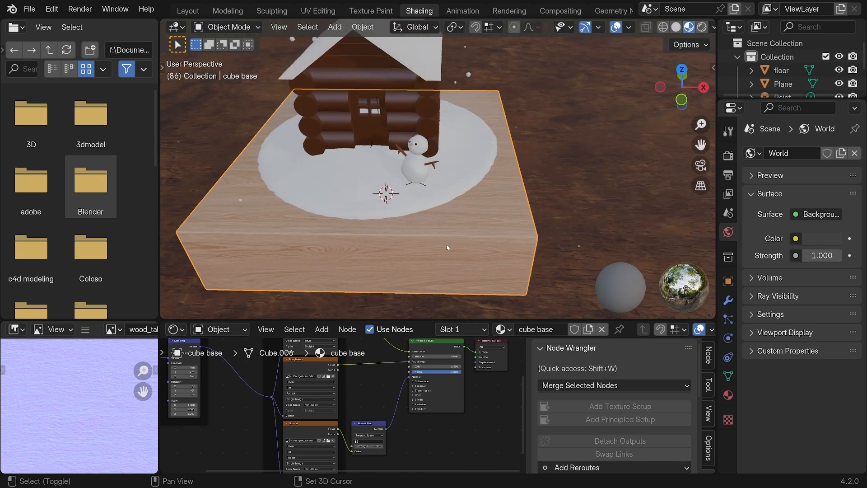
middle_drag(455, 228, 413, 219)
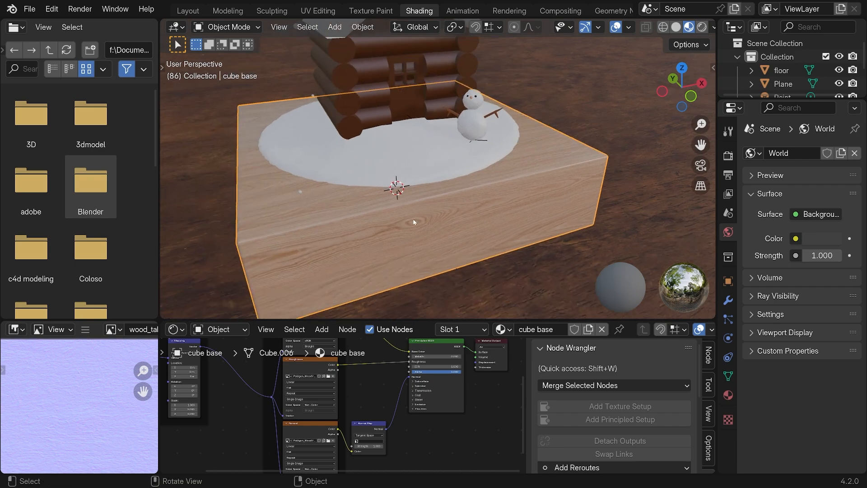
middle_drag(398, 240, 381, 217)
scroll(381, 220, down, 1)
scroll(381, 220, up, 1)
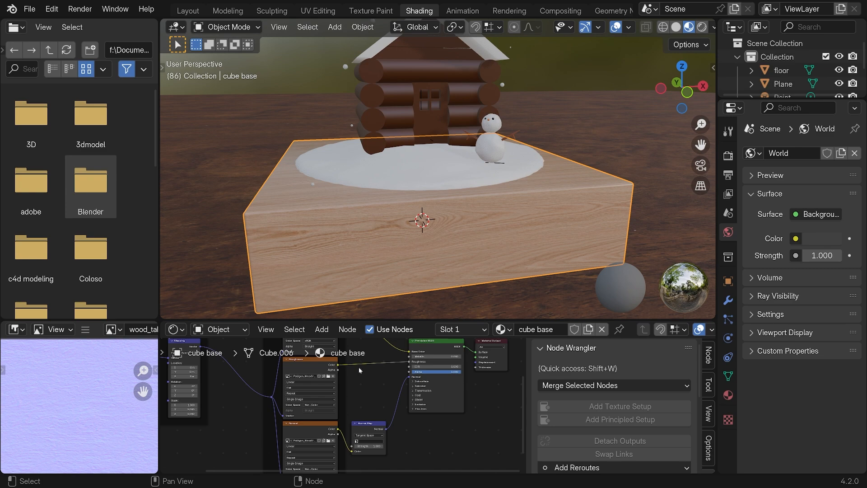
middle_drag(464, 180, 476, 234)
key(ctrl+s)
middle_drag(445, 207, 418, 230)
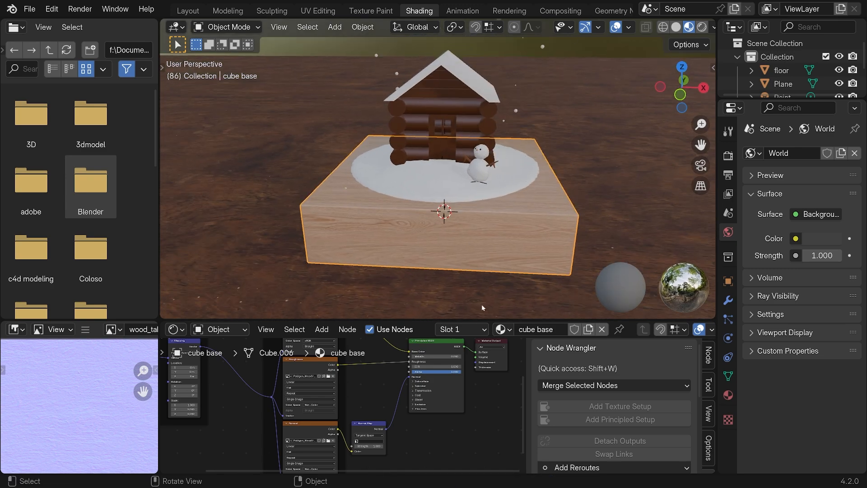
Step: Enlarge the shader editor, hide its sidebar and bring the base color, Principled BSDF and output nodes into closer view
drag(480, 320, 479, 256)
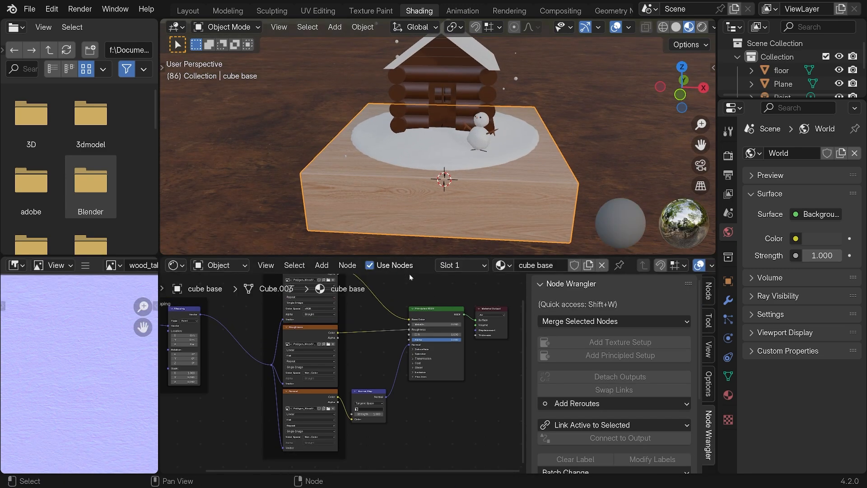
middle_drag(392, 296, 397, 326)
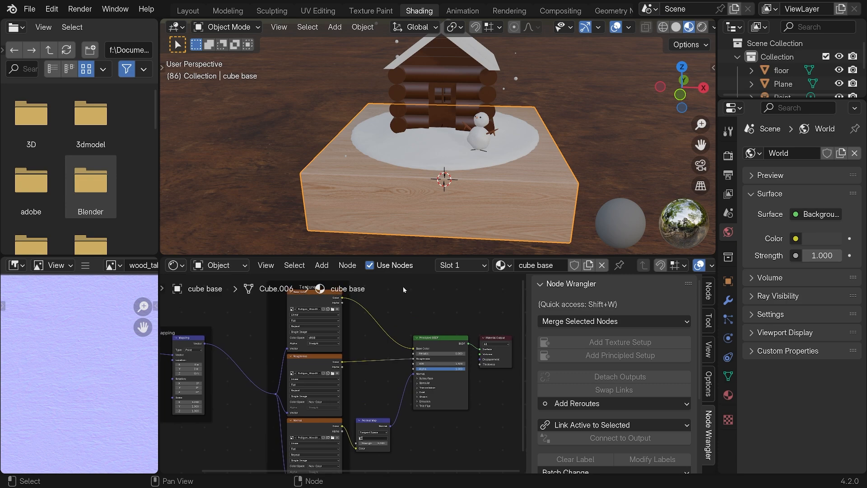
middle_drag(405, 204, 437, 186)
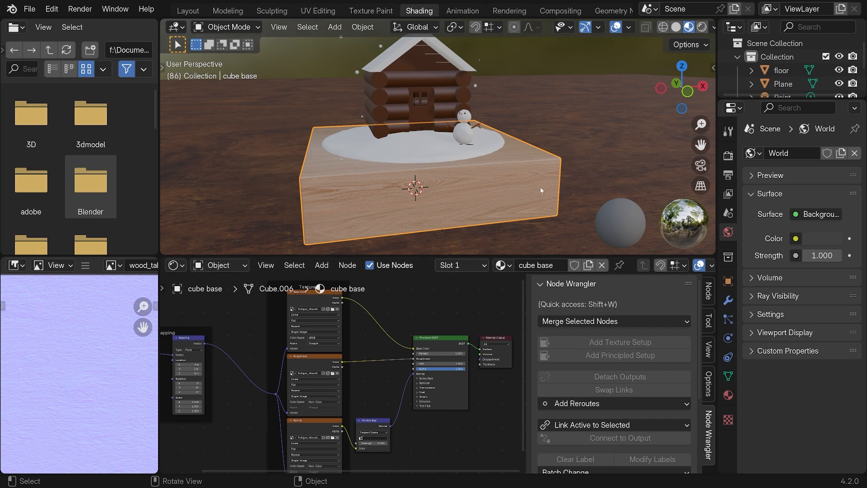
shift+middle_drag(458, 295, 451, 306)
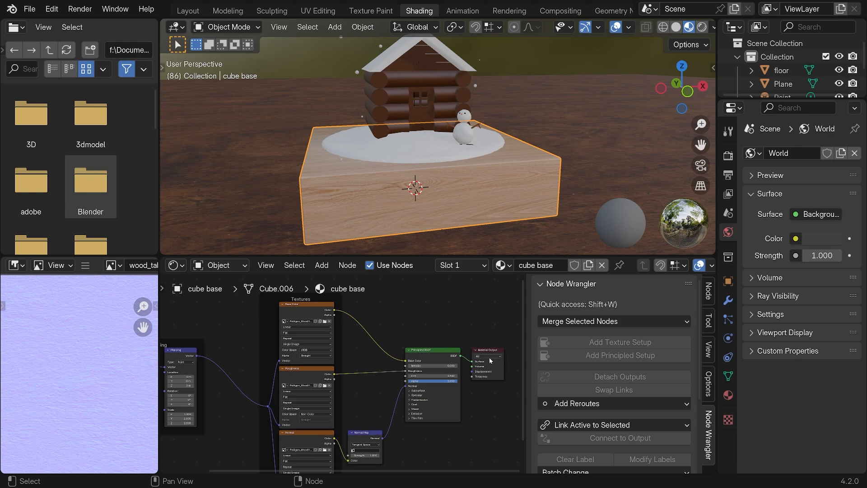
key(n)
drag(519, 256, 519, 221)
middle_drag(460, 283, 383, 275)
scroll(397, 308, up, 3)
Step: Insert a Brightness/Contrast node between the Base Color texture and the Principled BSDF's base color in the cube base material
key(shift+a)
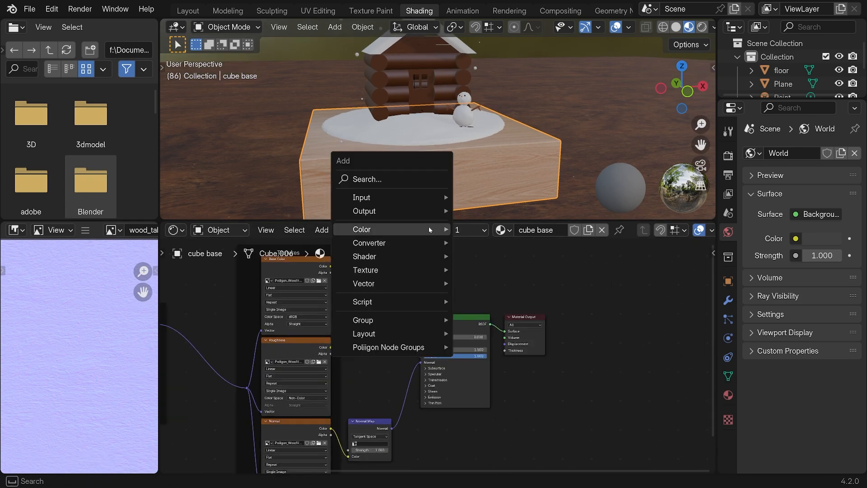
mouse_move(429, 230)
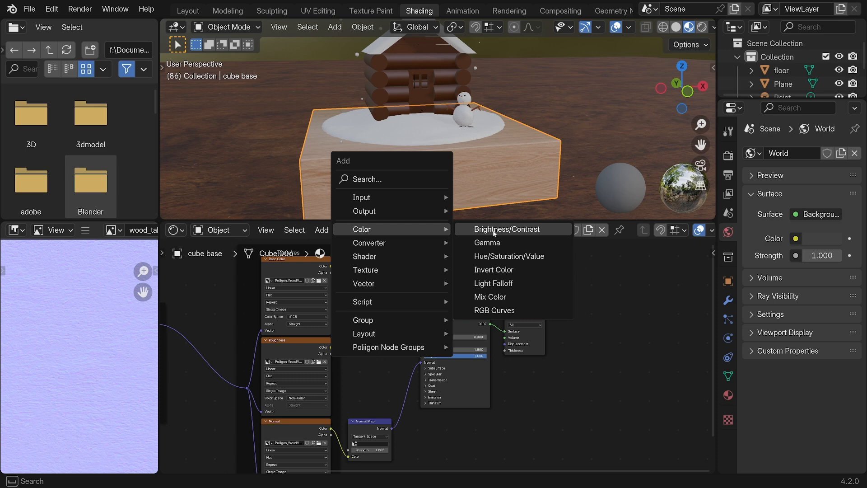
click(521, 231)
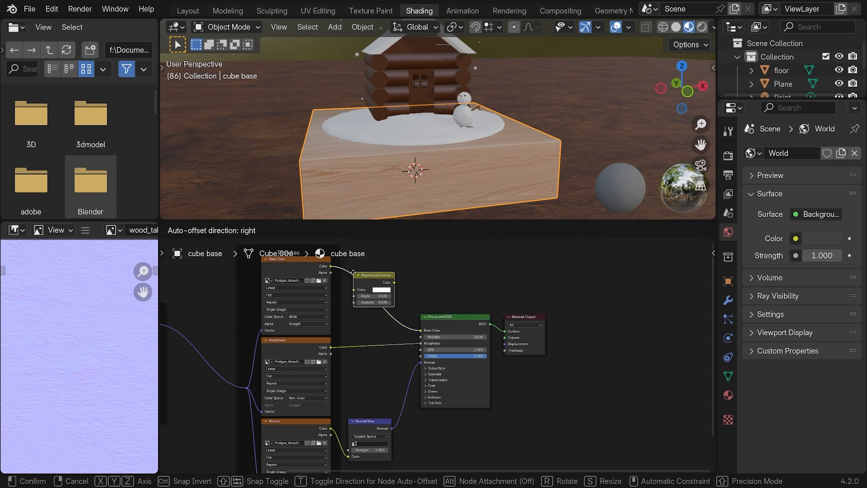
click(353, 272)
middle_drag(402, 272, 452, 329)
scroll(430, 297, up, 3)
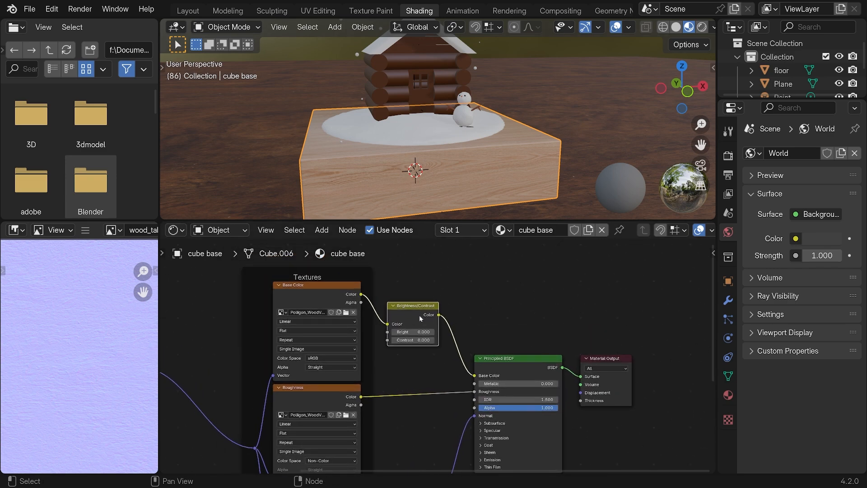
Step: Darken the wood by setting the Brightness/Contrast node to Bright -0.450 and Contrast -0.470, and save the file
shift+drag(422, 331, 390, 332)
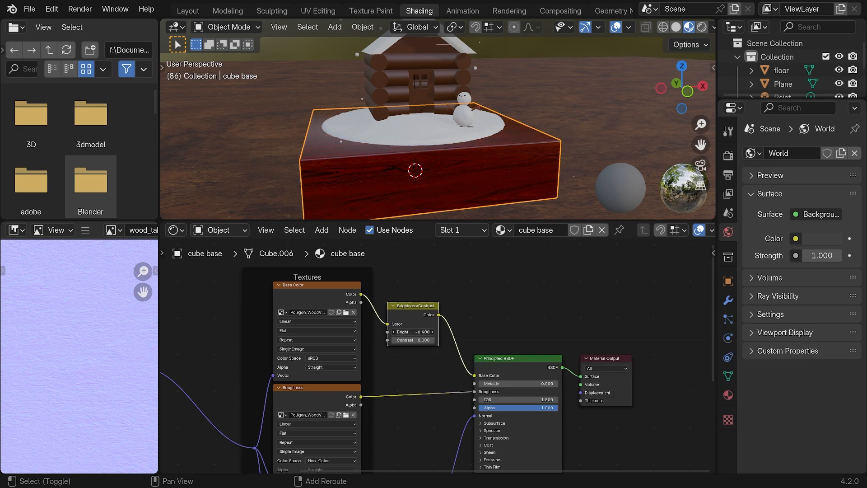
middle_drag(405, 177, 434, 159)
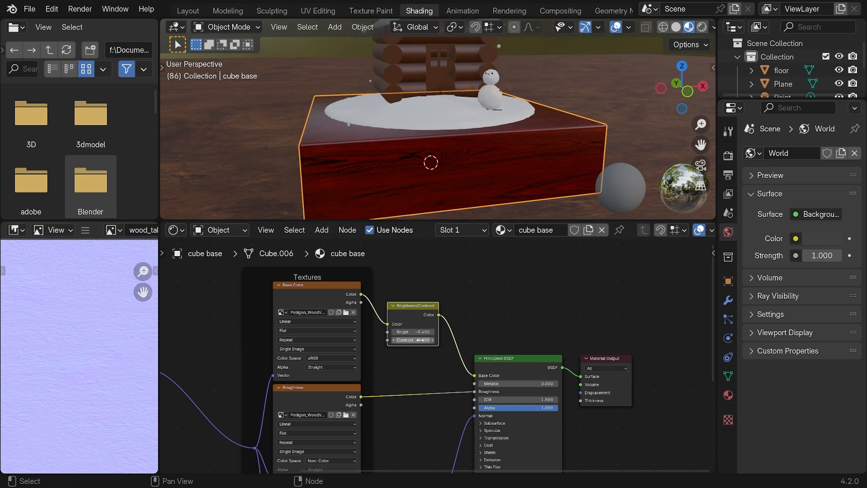
drag(422, 340, 405, 340)
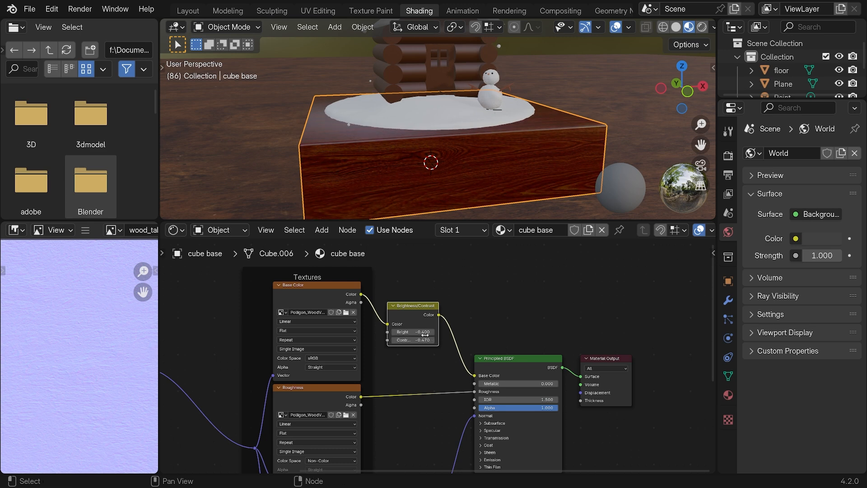
drag(406, 332, 400, 332)
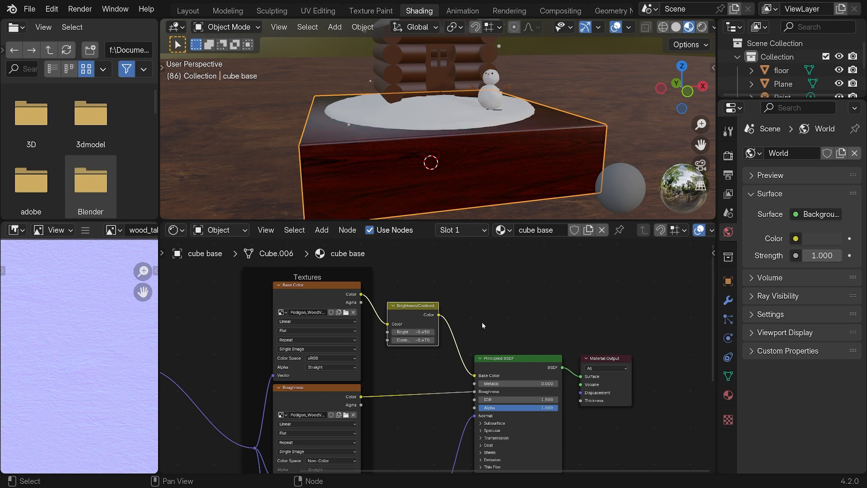
scroll(481, 324, down, 1)
key(ctrl+s)
middle_drag(475, 332, 456, 329)
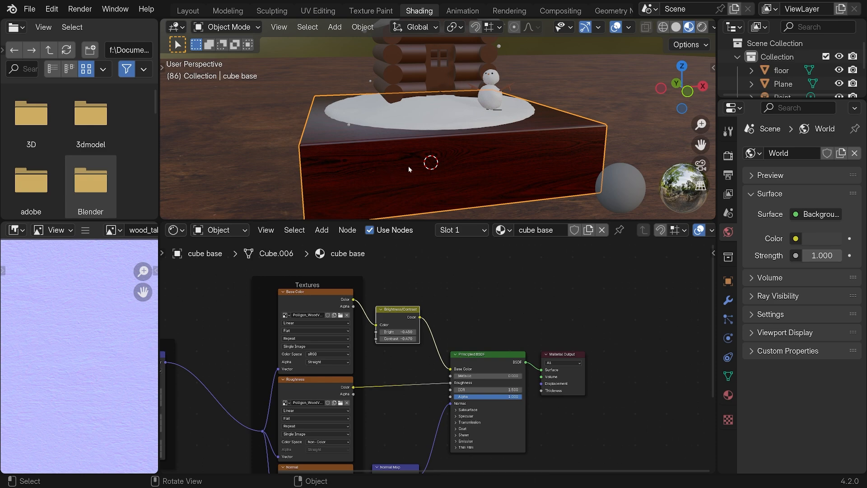
Step: Insert a Hue/Saturation/Value node between Brightness/Contrast and the Principled BSDF, and set its saturation to 0.580
middle_drag(410, 169, 423, 153)
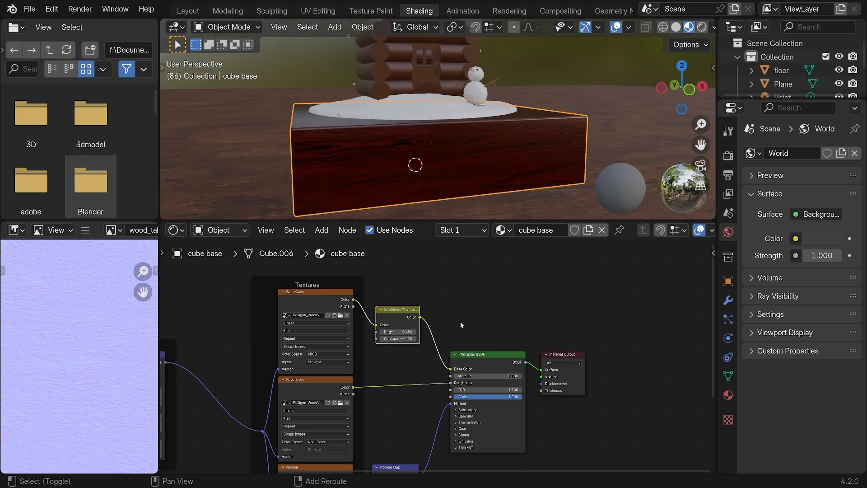
key(shift+a)
mouse_move(459, 321)
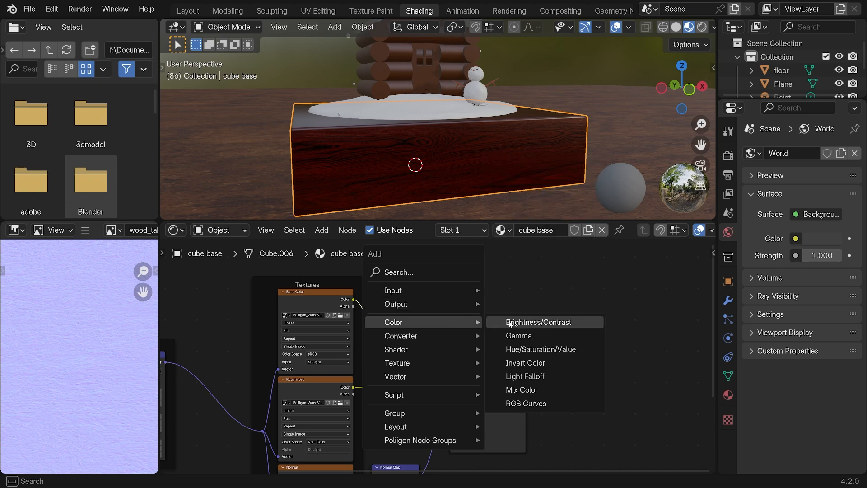
click(561, 349)
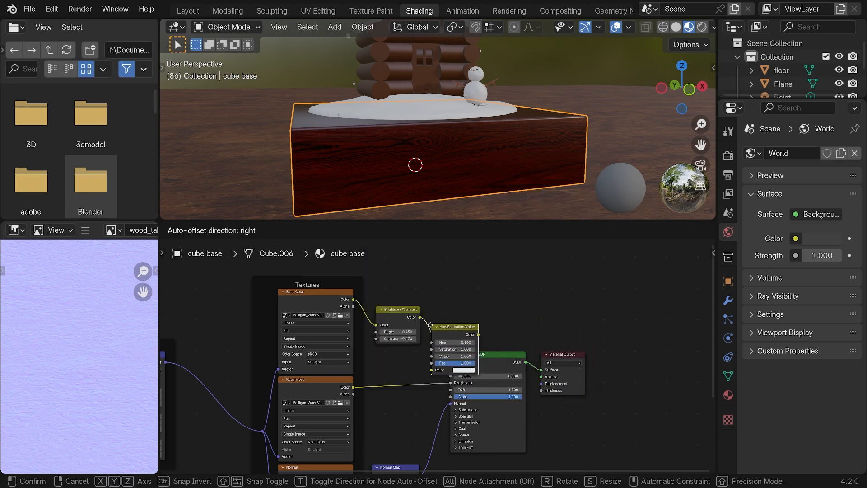
click(460, 334)
drag(460, 334, 461, 333)
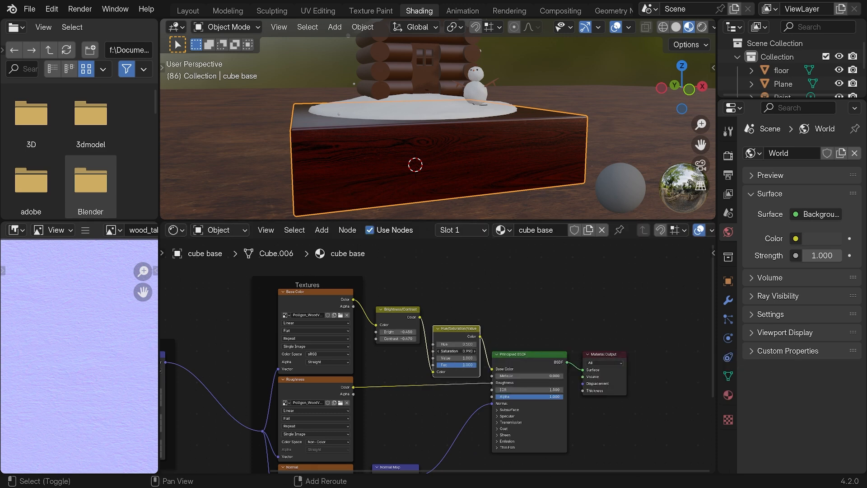
drag(456, 351, 425, 351)
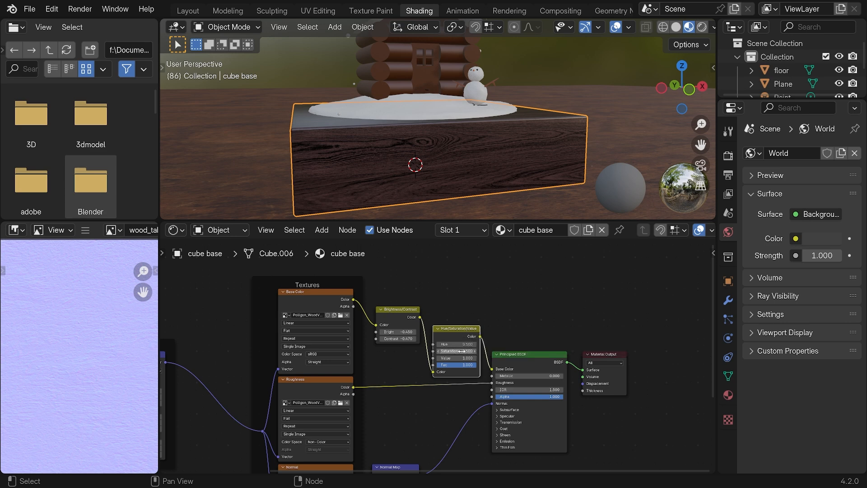
shift+drag(459, 351, 459, 351)
Step: Try different hue values, including 0.58, on the Hue/Saturation/Value node and undo the hue changes
shift+drag(467, 343, 469, 343)
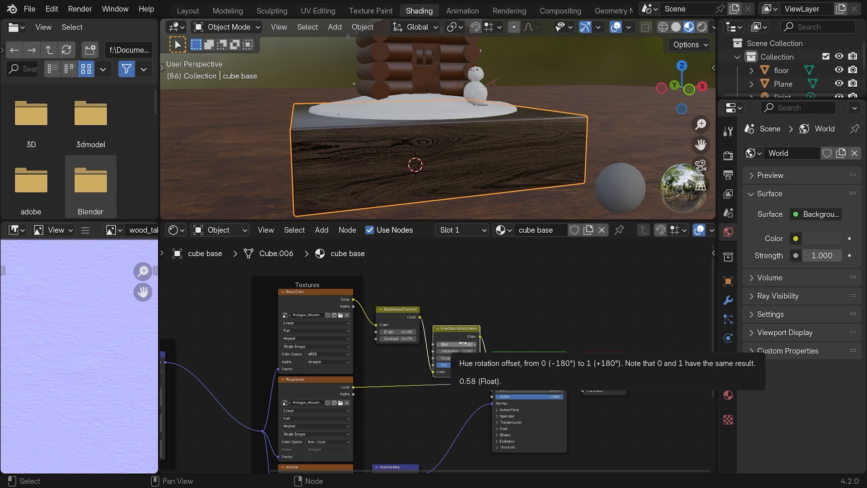
shift+drag(463, 344, 420, 344)
key(ctrl+z)
key(ctrl+z)
key(ctrl+z)
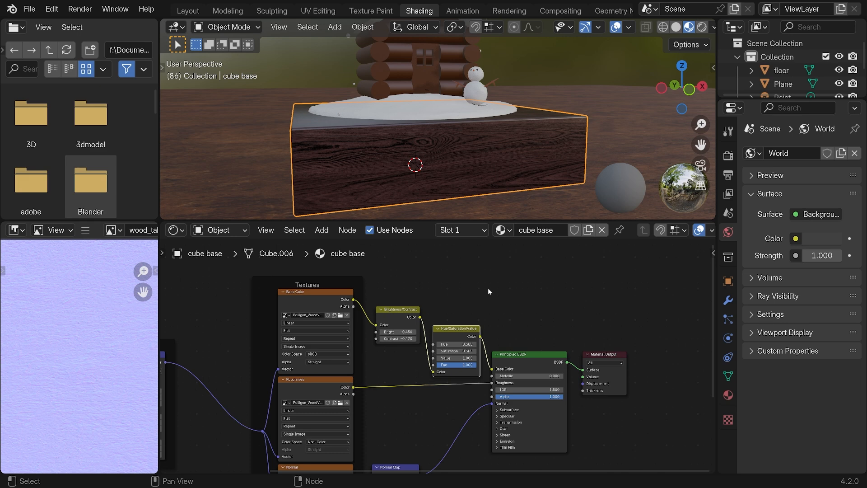
Step: Set the Brightness/Contrast node's contrast to -0.480 and save the file
shift+drag(402, 339, 389, 339)
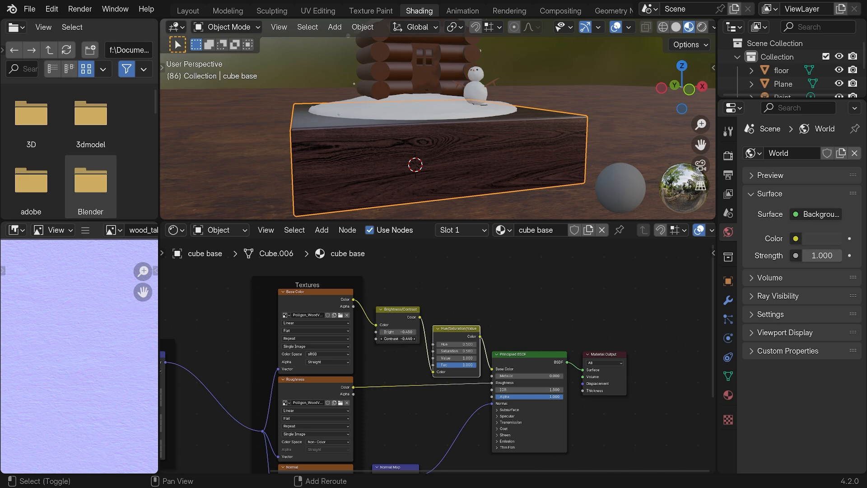
mouse_move(469, 154)
middle_down()
mouse_move(478, 155)
mouse_move(406, 174)
mouse_move(464, 154)
mouse_move(384, 168)
mouse_move(483, 147)
mouse_move(510, 131)
mouse_move(430, 170)
mouse_move(456, 161)
middle_up()
key(ctrl+s)
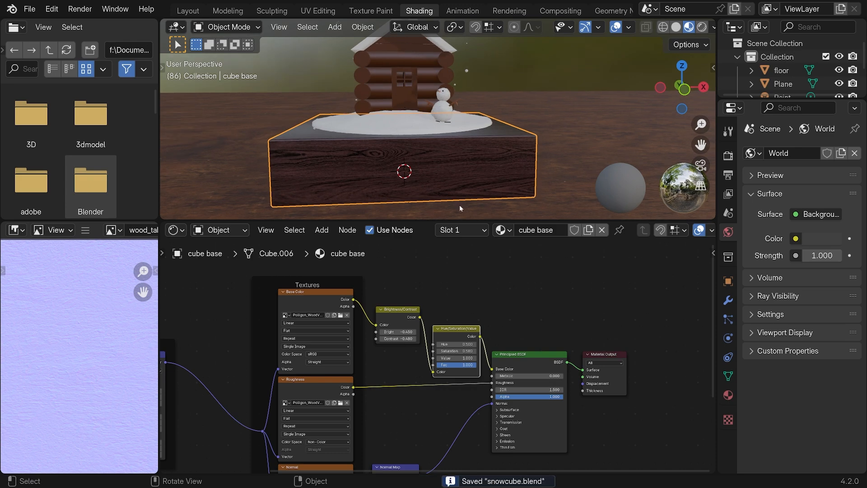
Step: Tidy the node layout by moving the Brightness/Contrast and Hue/Saturation/Value nodes slightly higher between the textures and the Principled BSDF
scroll(429, 381, up, 3)
drag(382, 292, 374, 286)
mouse_move(460, 317)
mouse_down()
mouse_move(457, 293)
mouse_move(453, 301)
mouse_up()
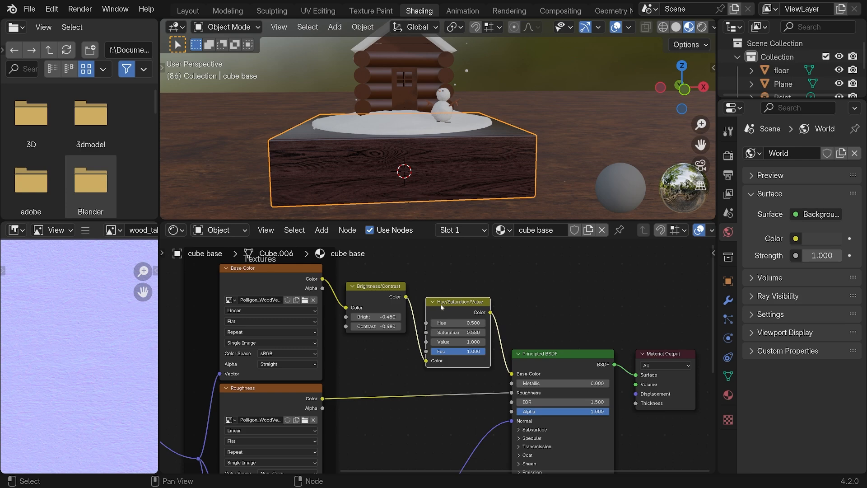
scroll(400, 364, down, 3)
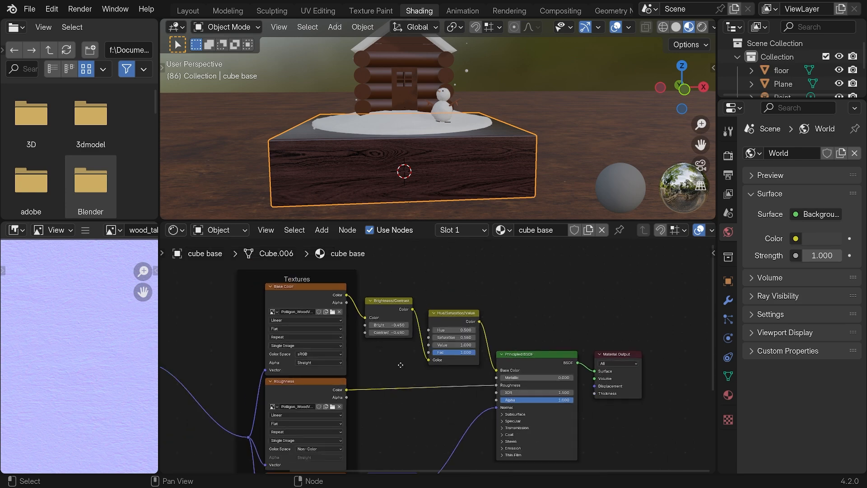
middle_drag(400, 364, 338, 365)
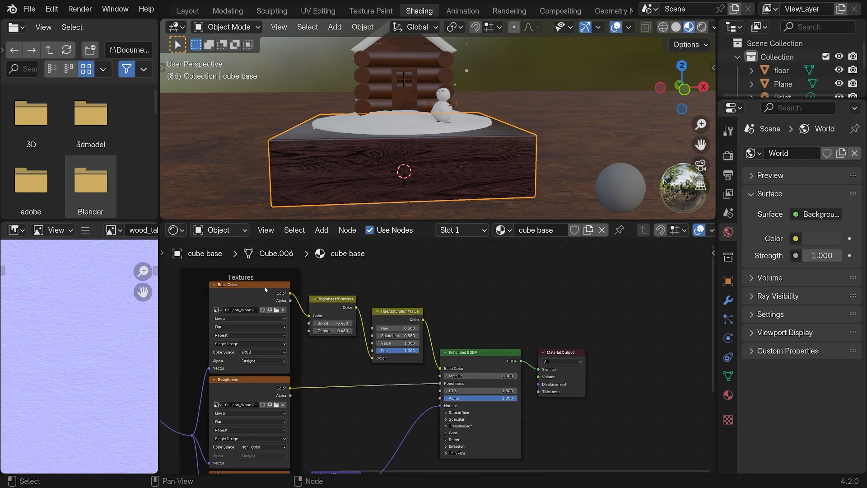
click(265, 289)
middle_drag(347, 284, 429, 282)
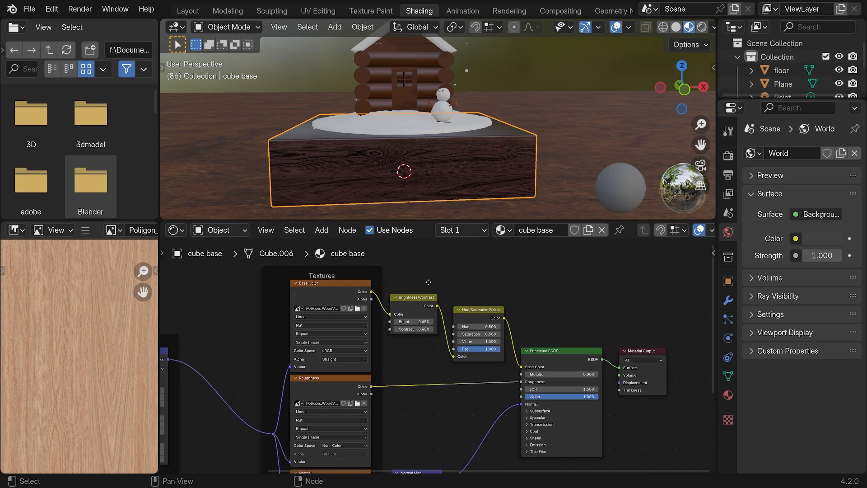
drag(412, 273, 486, 369)
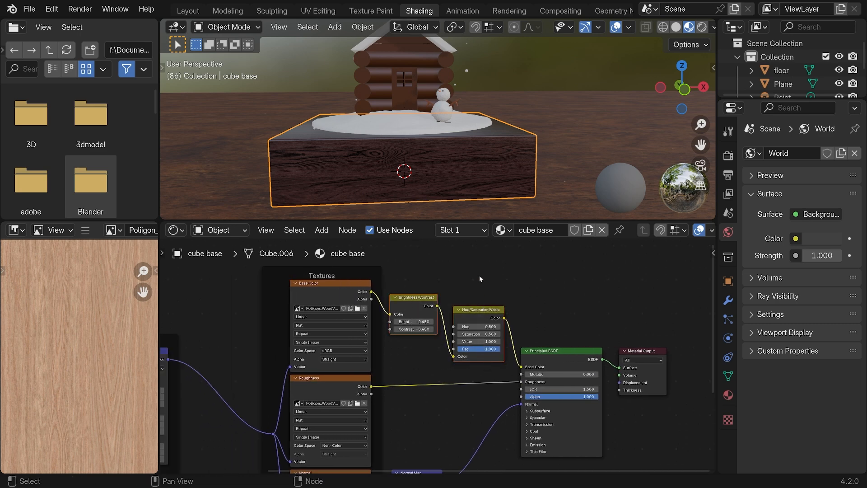
click(479, 276)
middle_drag(514, 296, 496, 308)
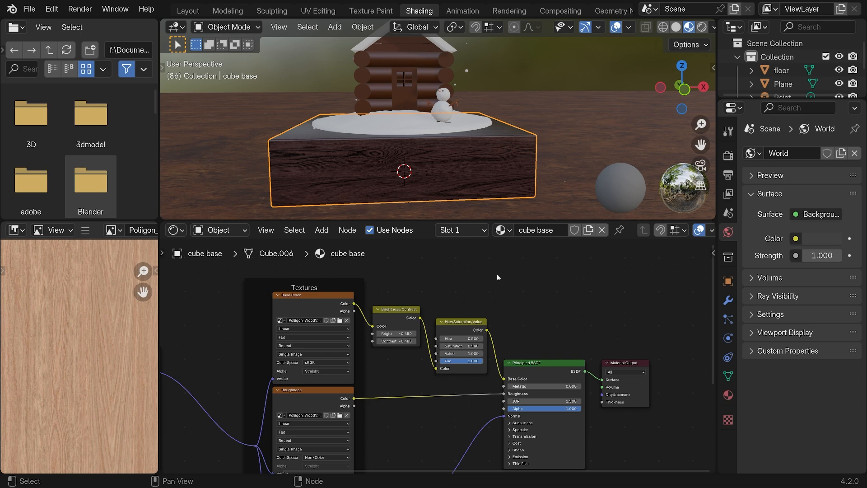
middle_drag(454, 166, 422, 177)
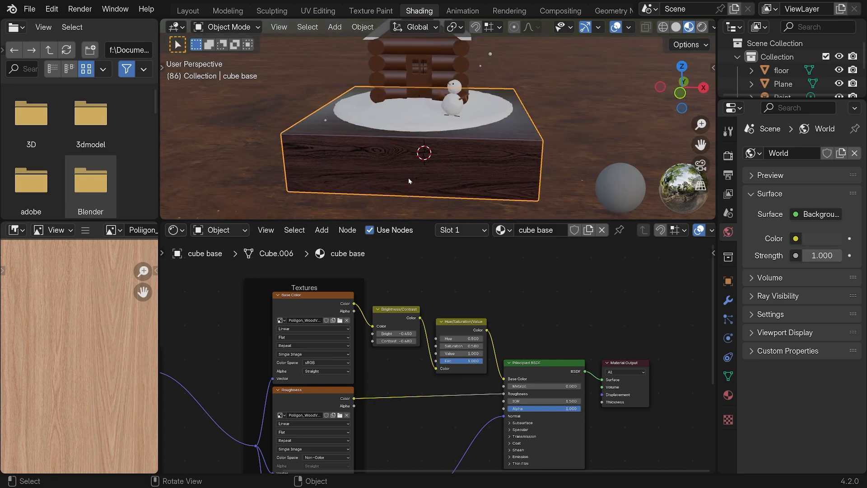
Step: Switch to the Layout workspace, select the hidden cube glass object and make it visible in the viewport
click(191, 15)
scroll(427, 218, up, 6)
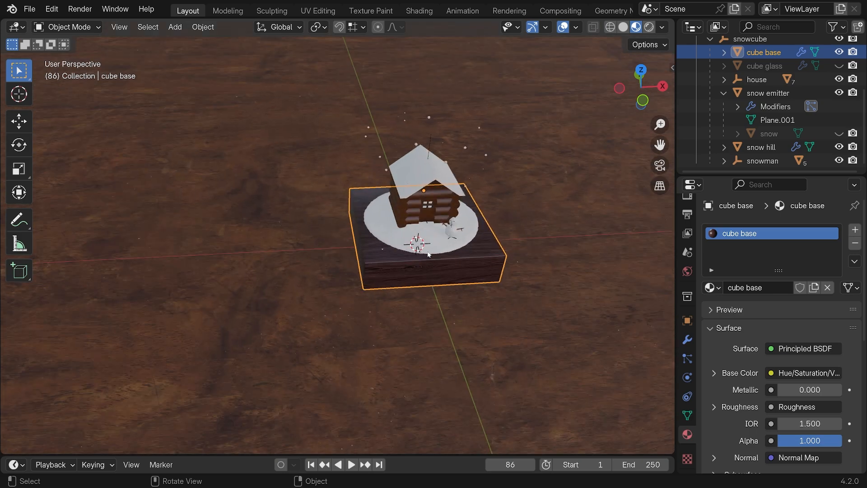
shift+middle_drag(429, 254, 407, 265)
scroll(407, 262, up, 4)
scroll(404, 265, down, 8)
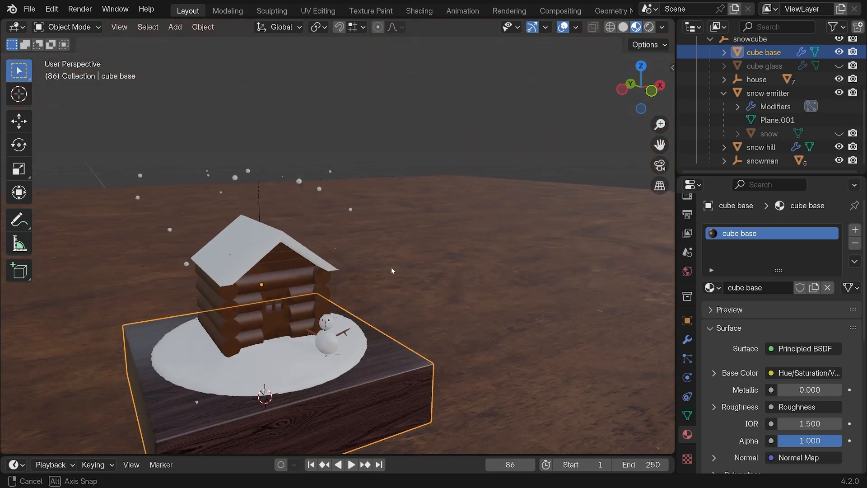
scroll(347, 282, up, 3)
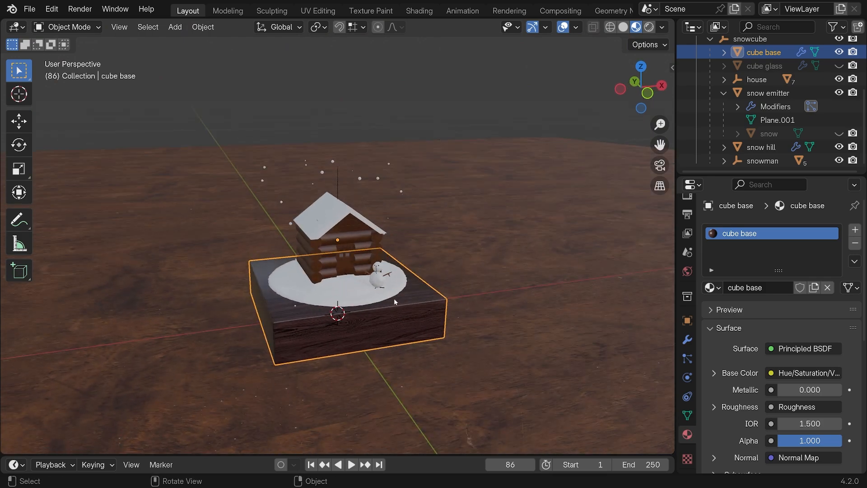
click(725, 93)
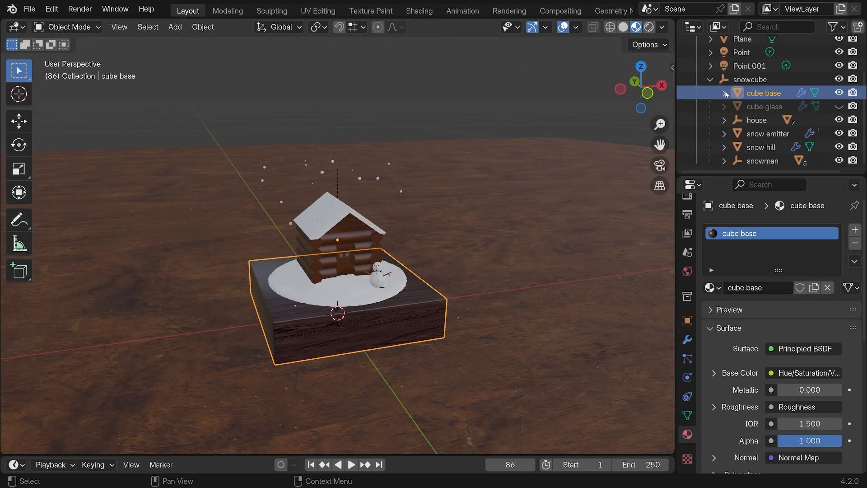
click(724, 93)
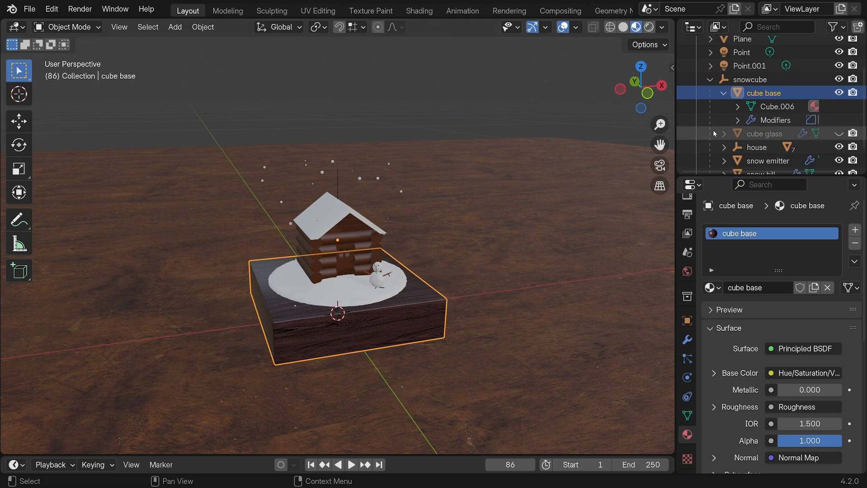
click(738, 134)
click(839, 134)
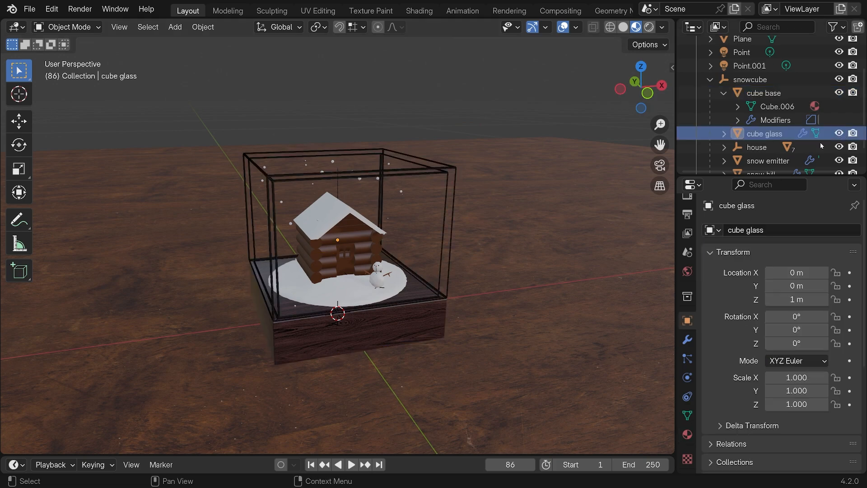
Step: Create a new material on the cube glass object and name it "cube glass"
scroll(404, 185, up, 8)
scroll(402, 181, down, 10)
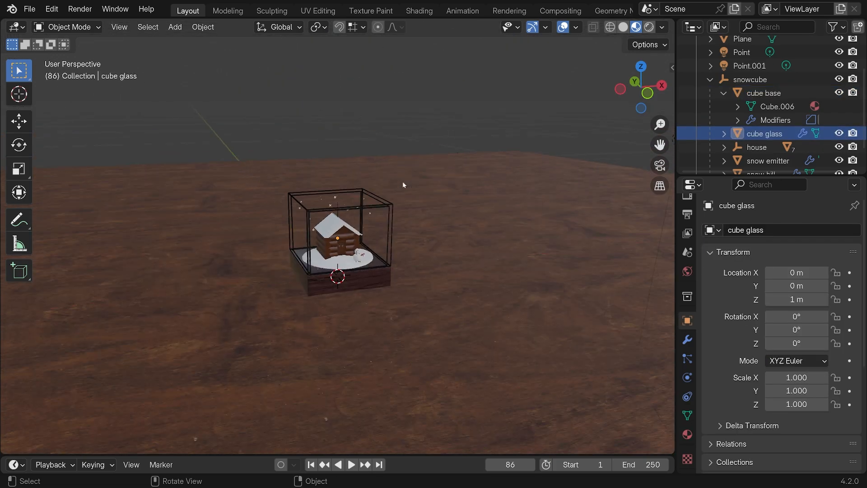
scroll(397, 189, up, 7)
scroll(397, 189, down, 2)
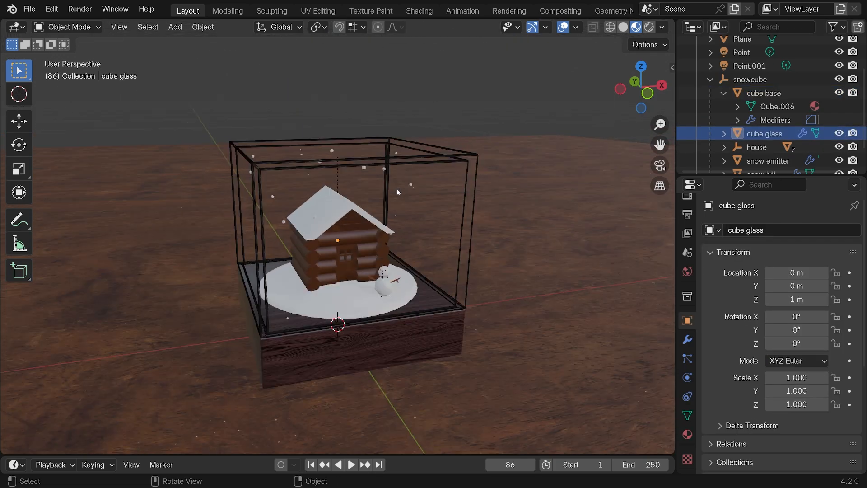
click(444, 166)
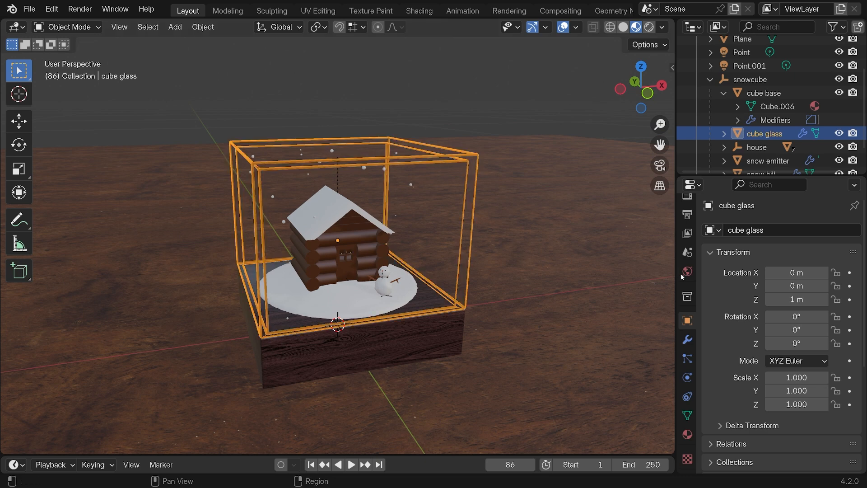
click(687, 434)
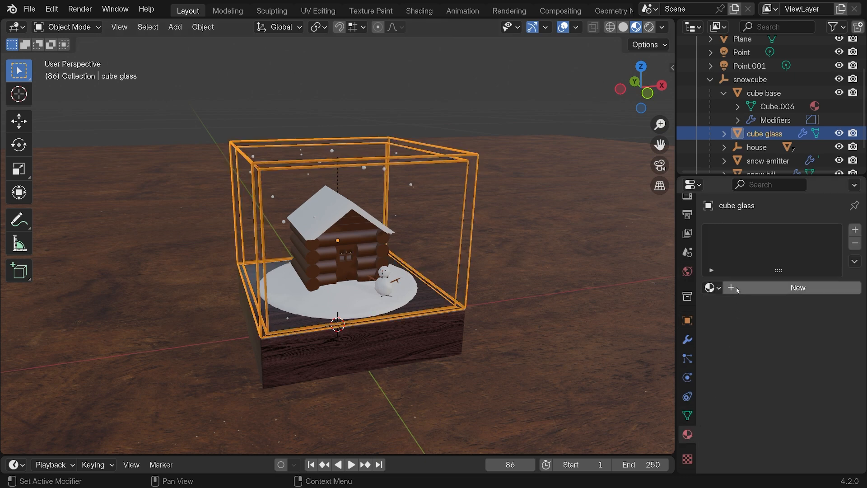
click(791, 287)
double_click(771, 287)
text(cu)
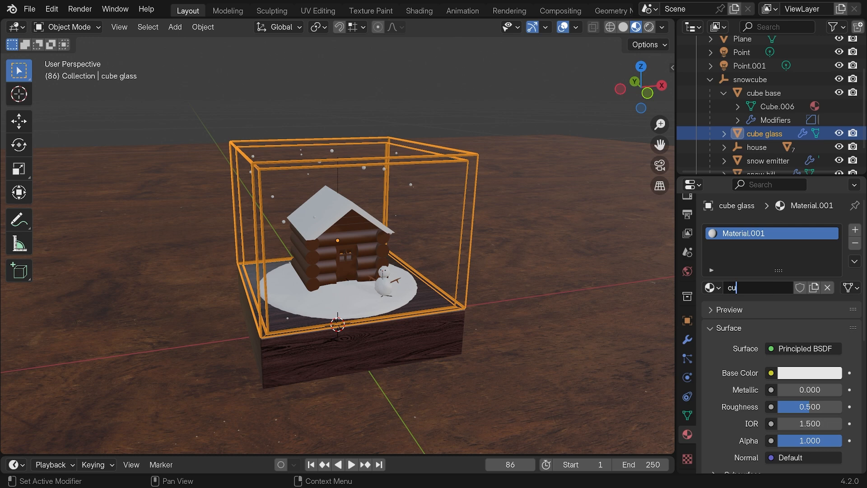
text(be glass)
key(Return)
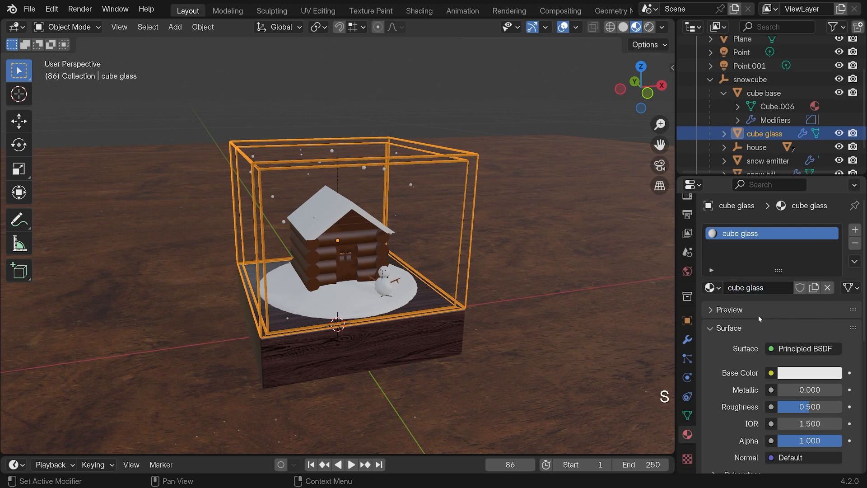
Step: Change the cube glass material's surface shader to Glass BSDF and keep the cube glass object selected
scroll(756, 322, down, 2)
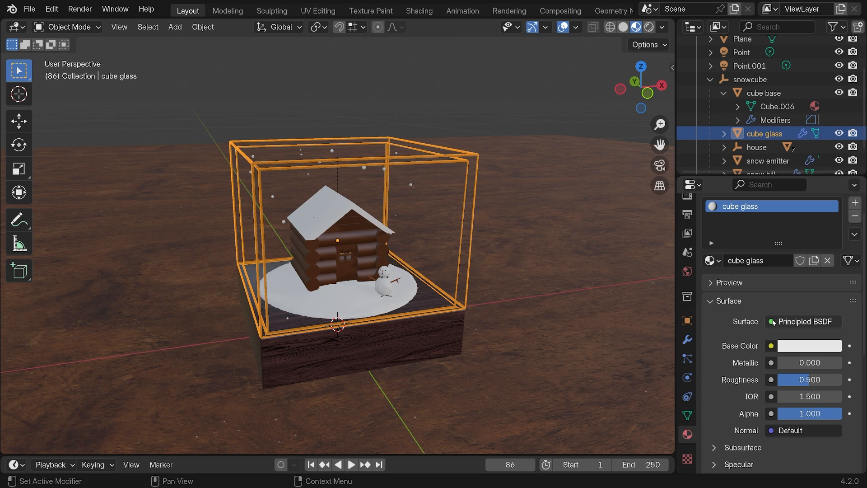
click(774, 323)
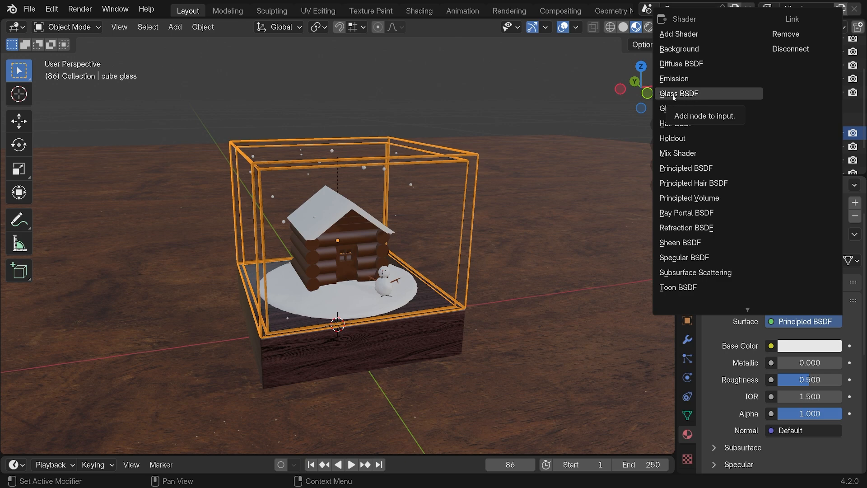
click(677, 94)
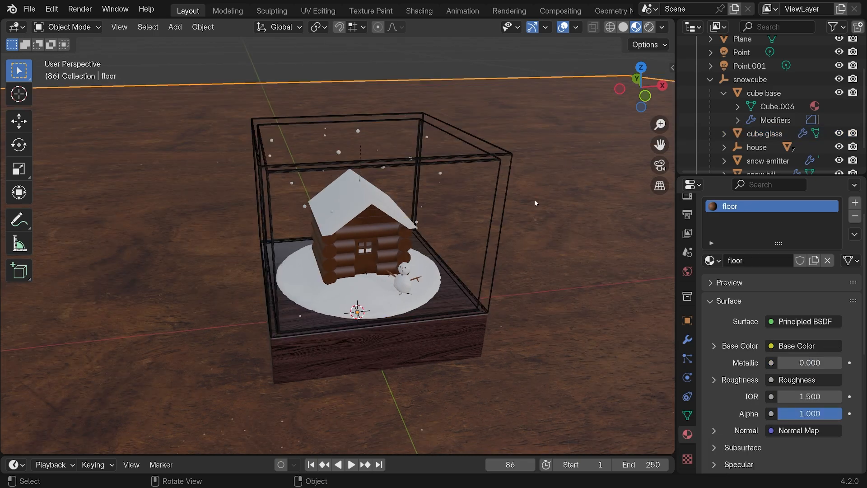
click(499, 163)
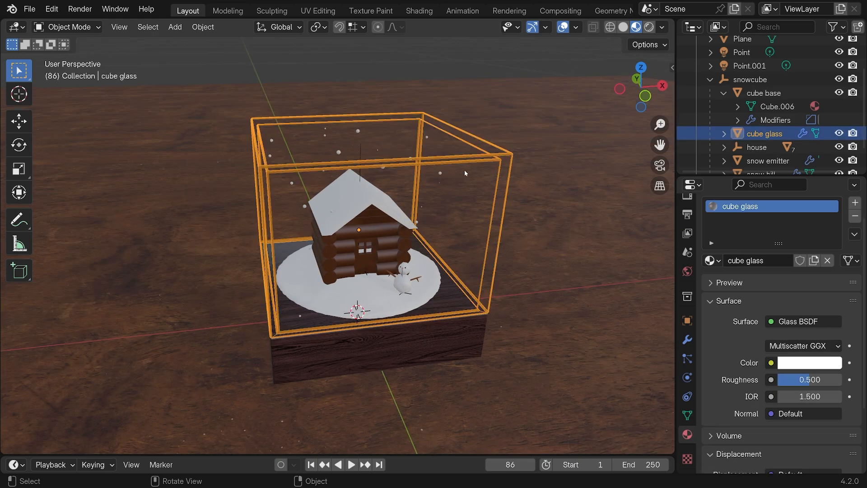
Step: Show the viewport in rendered shading and lower the cube glass roughness to 0.068
click(649, 28)
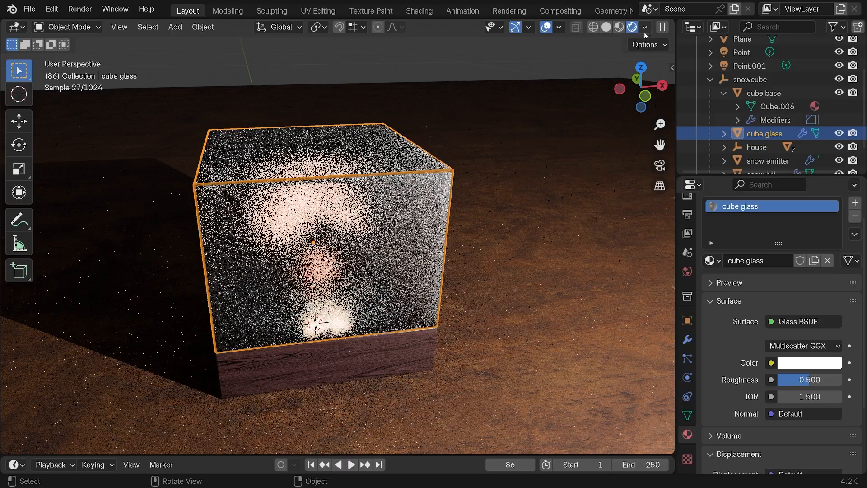
shift+middle_drag(350, 273, 380, 244)
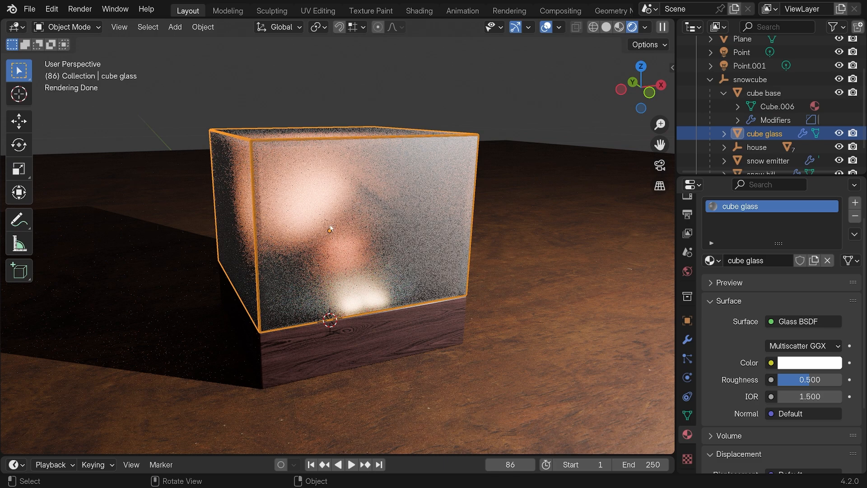
shift+middle_drag(259, 208, 296, 212)
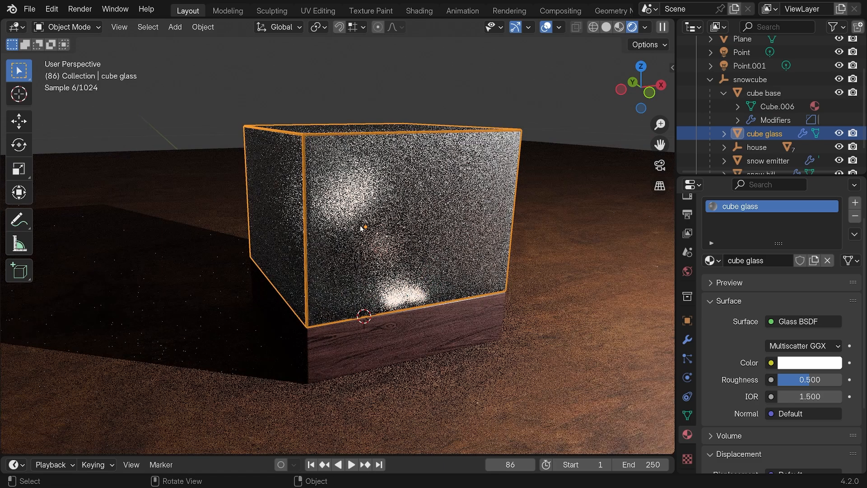
drag(809, 380, 784, 382)
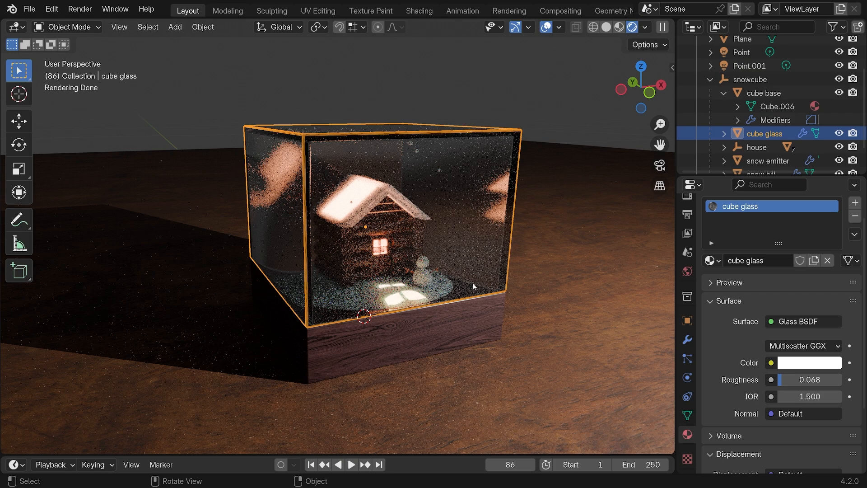
Step: Lower the cube glass roughness further to 0.026 and save the file
middle_drag(473, 284, 425, 284)
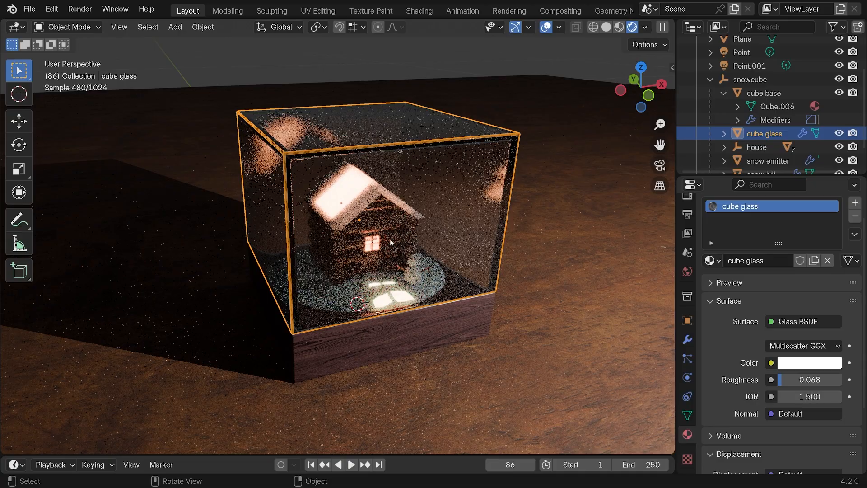
drag(797, 379, 795, 379)
middle_drag(445, 293, 443, 281)
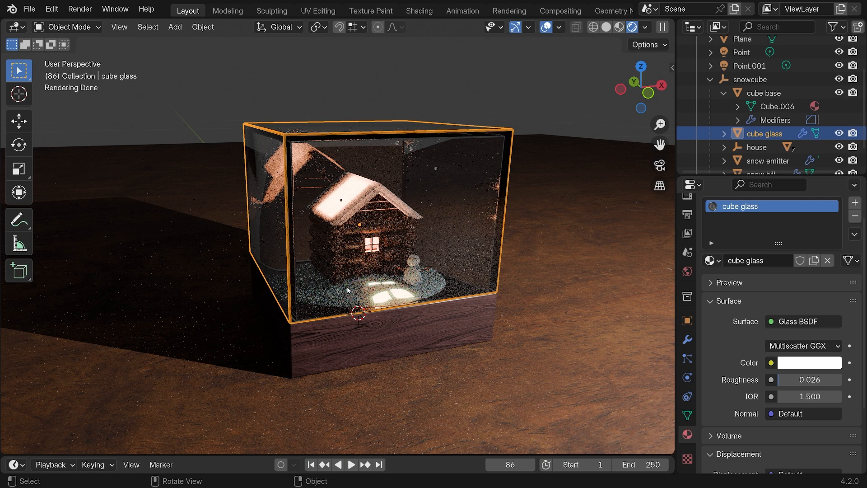
key(ctrl+s)
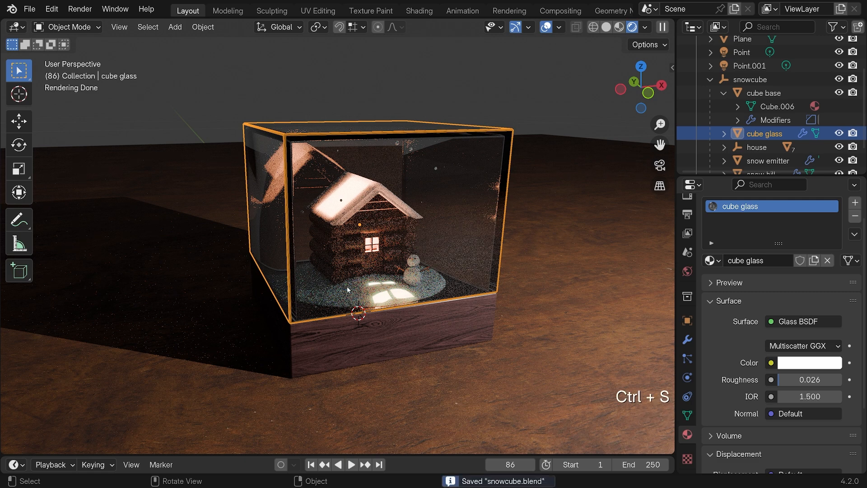
Step: In the Shading workspace, move the Glass BSDF node closer to the Material Output and add an Image Texture node to its left
click(420, 11)
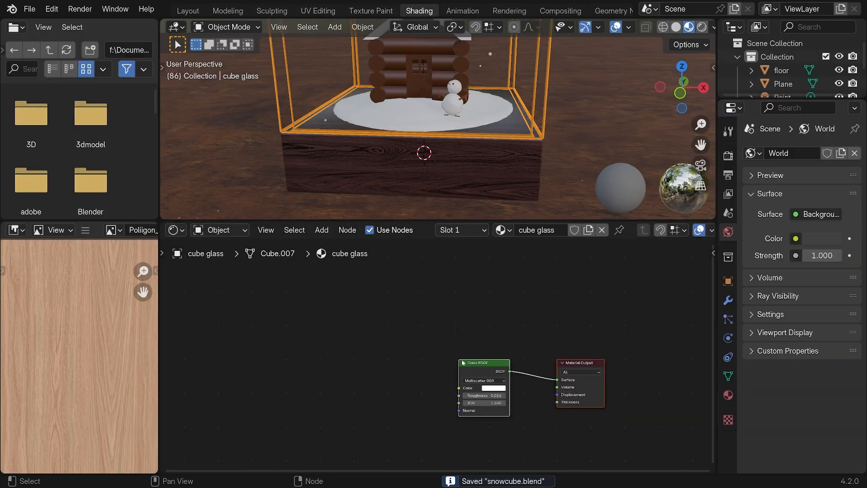
middle_drag(446, 346, 433, 296)
drag(465, 316, 481, 305)
key(shift+a)
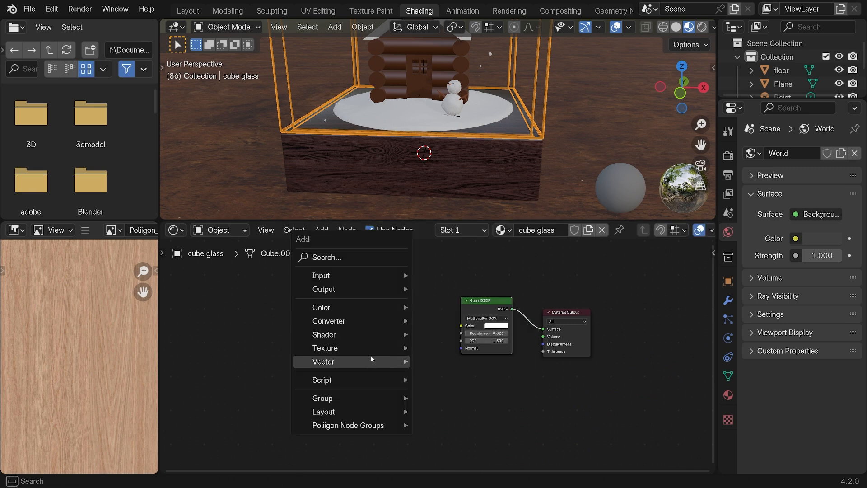
mouse_move(374, 348)
click(458, 253)
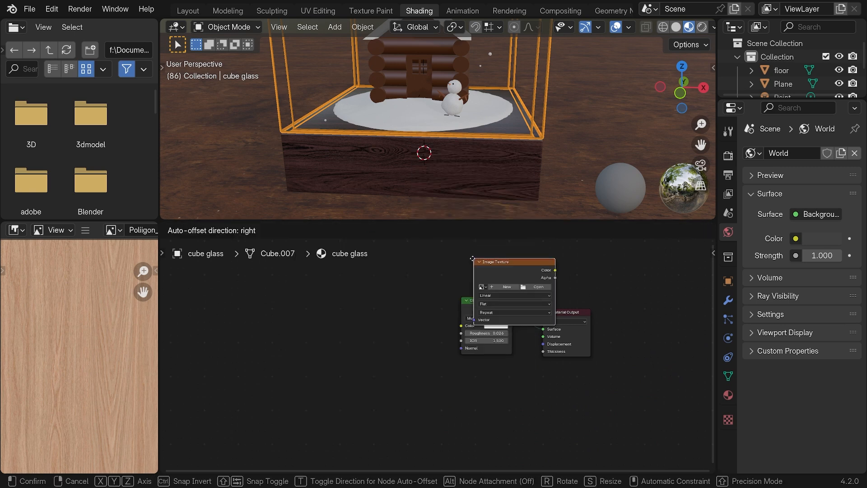
click(295, 279)
key(alt+Tab)
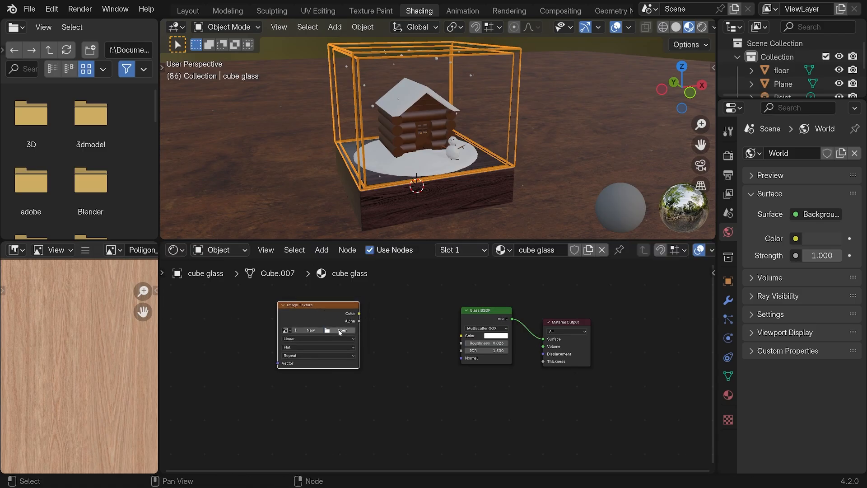
Step: Load SmudgesLarge001_OVERLAY_VAR2_3K.jpg from the SmudgesLarge001 folder into the Image Texture node
click(342, 330)
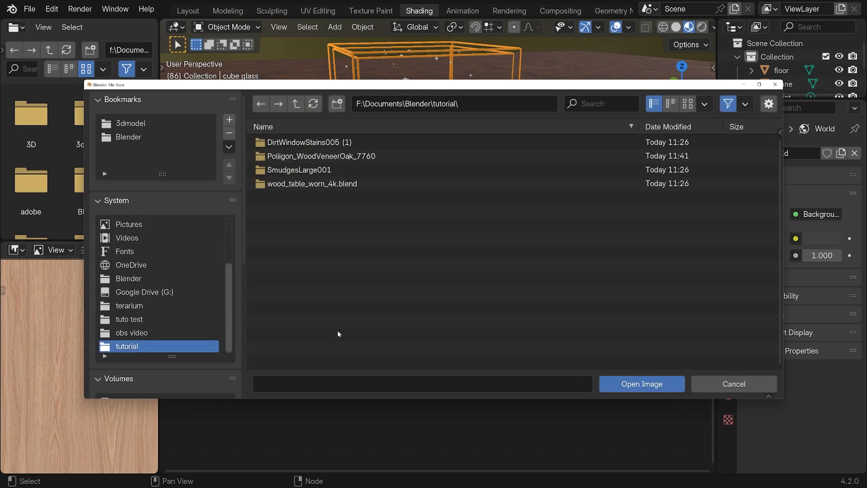
click(349, 170)
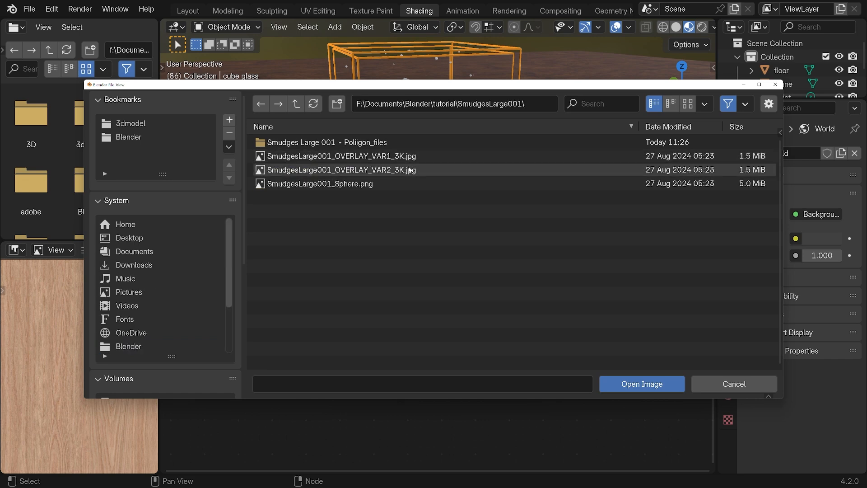
click(372, 171)
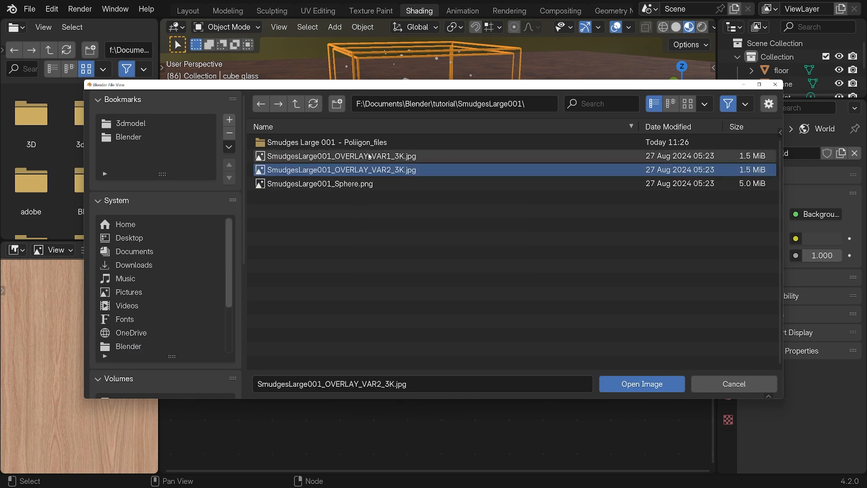
click(369, 157)
click(370, 169)
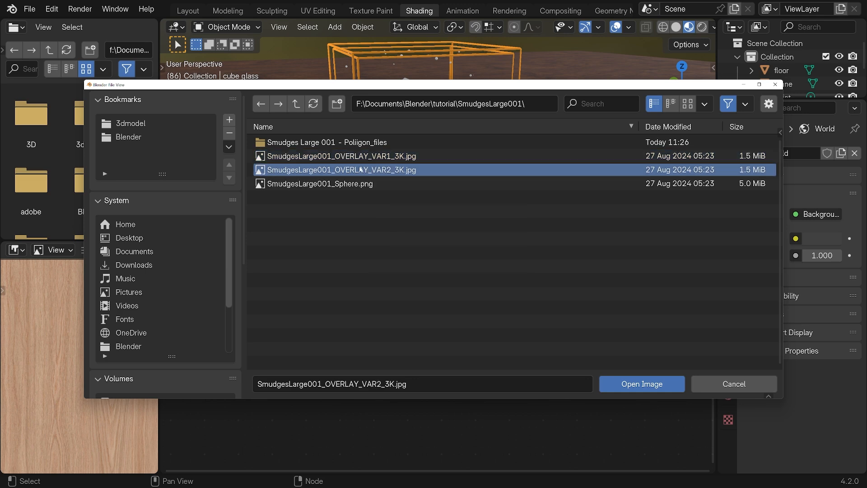
mouse_move(333, 170)
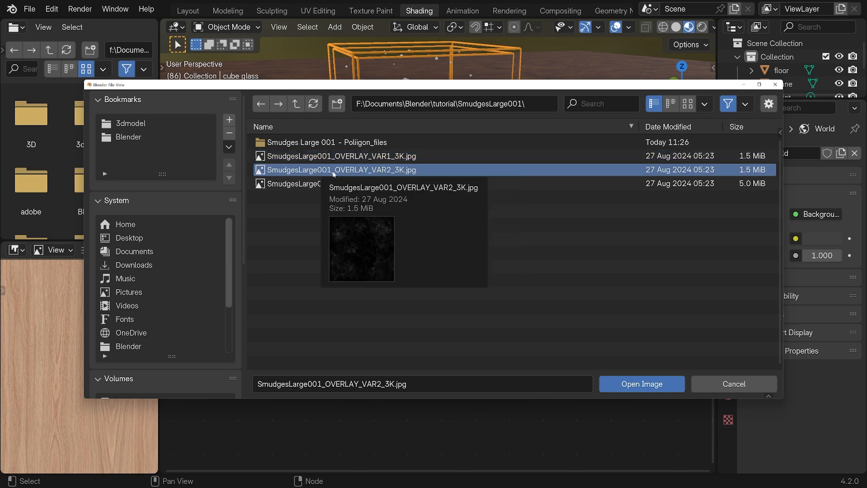
click(620, 384)
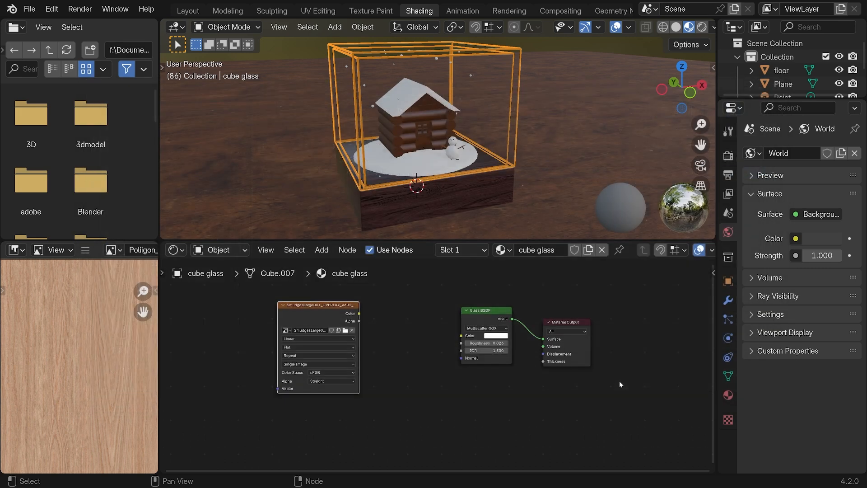
Step: Link the smudge texture's Color output to the Glass BSDF roughness and show the viewport in rendered shading
drag(359, 314, 461, 343)
drag(333, 306, 369, 323)
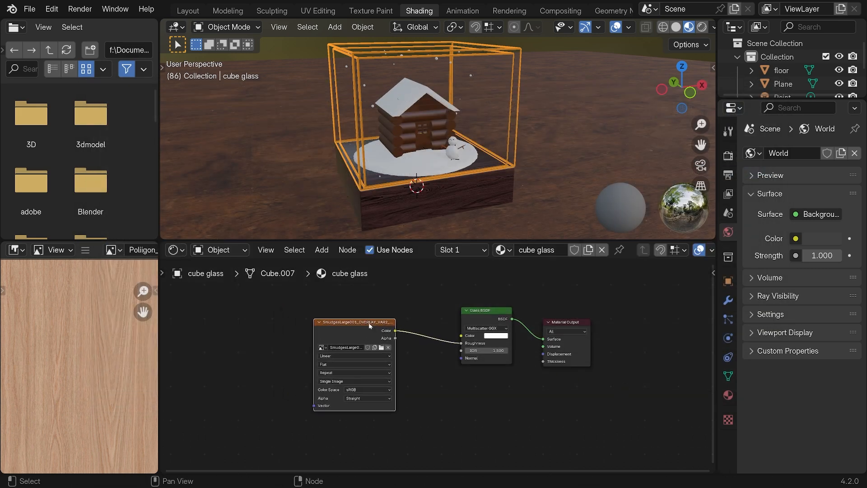
click(701, 29)
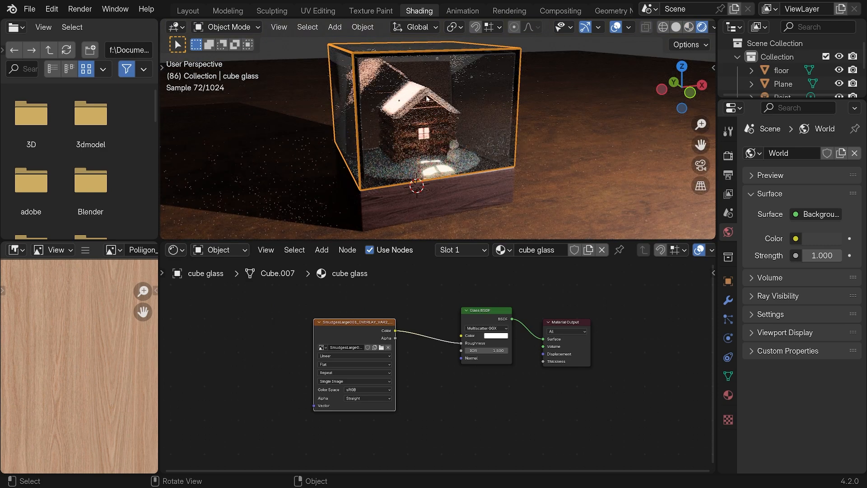
scroll(426, 98, up, 1)
shift+middle_drag(396, 102, 405, 122)
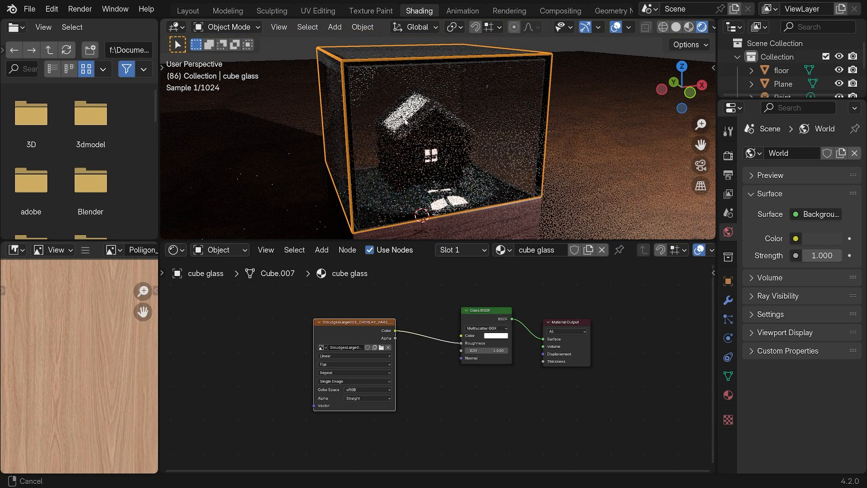
Step: Set the smudge texture's color space to Non-Color and move its node closer to the Glass BSDF
click(349, 390)
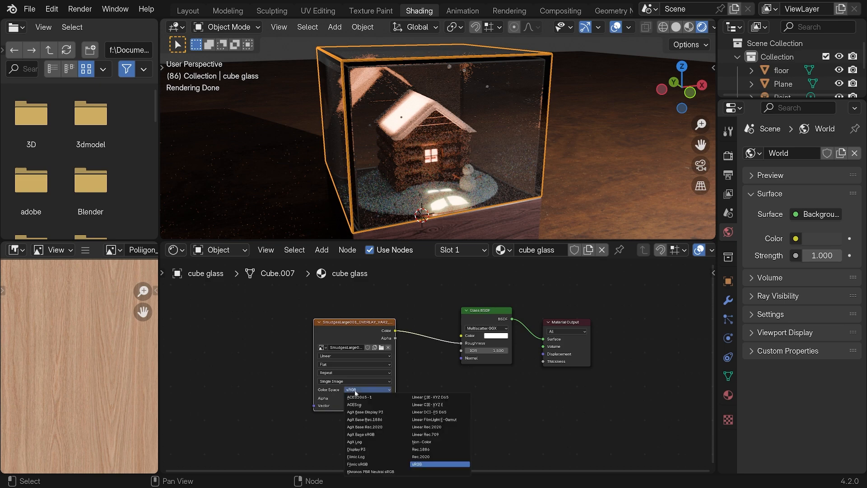
click(431, 442)
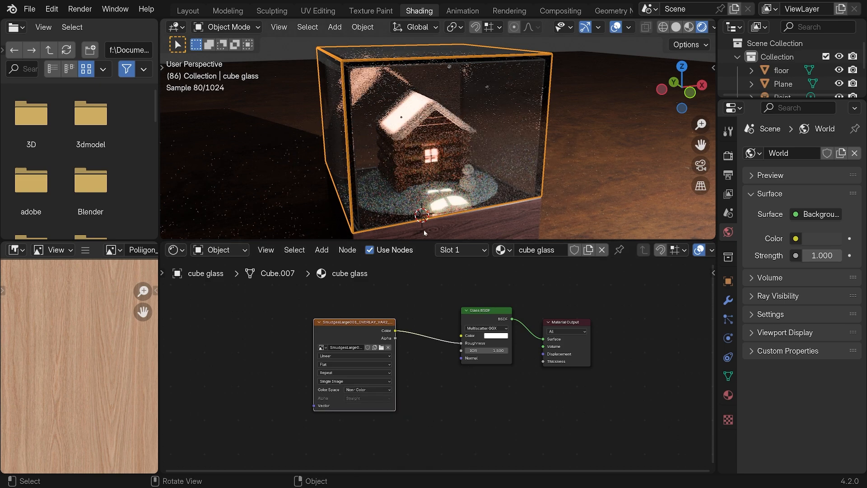
key(g)
click(474, 303)
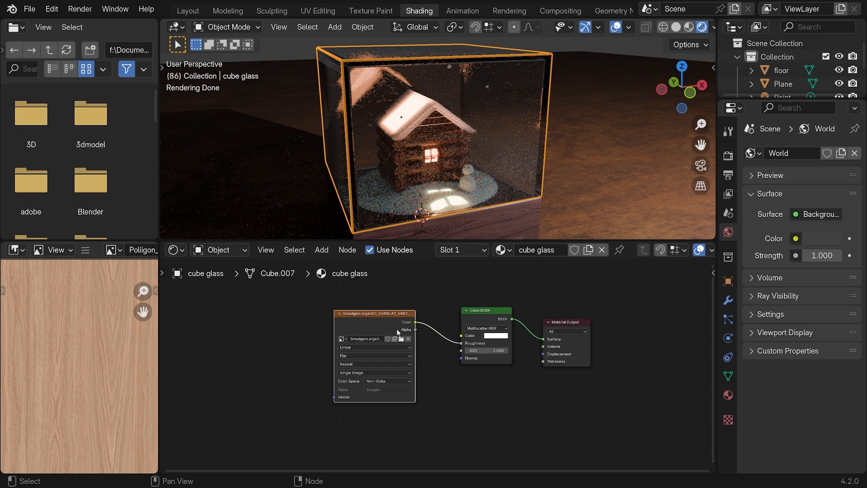
Step: Preview the smudge texture alone on the cube glass and inspect its pattern on the cube's sides
ctrl+shift+click(368, 315)
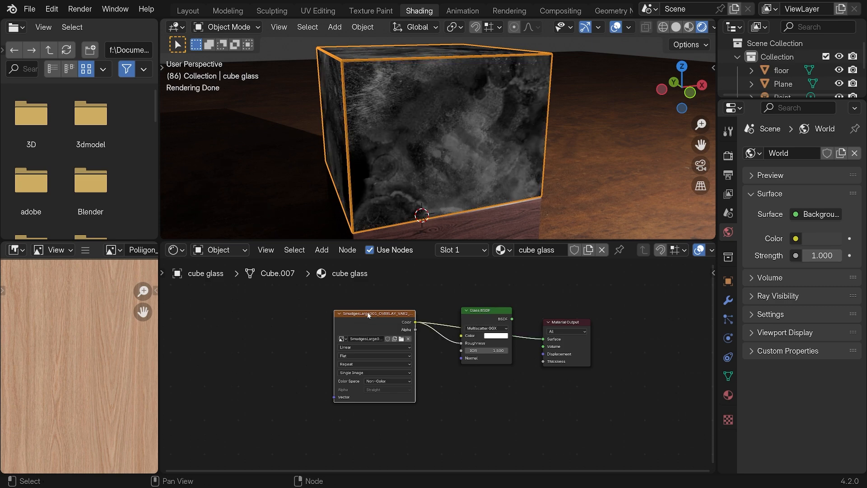
middle_drag(409, 159, 428, 151)
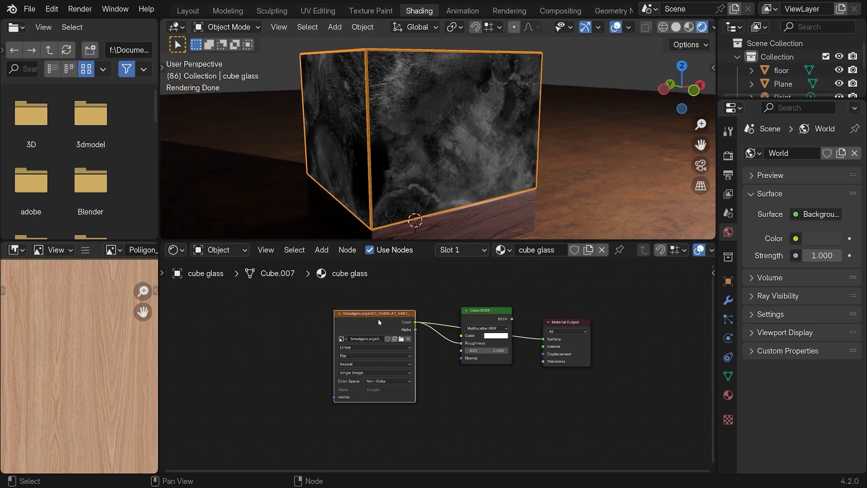
drag(383, 317, 394, 318)
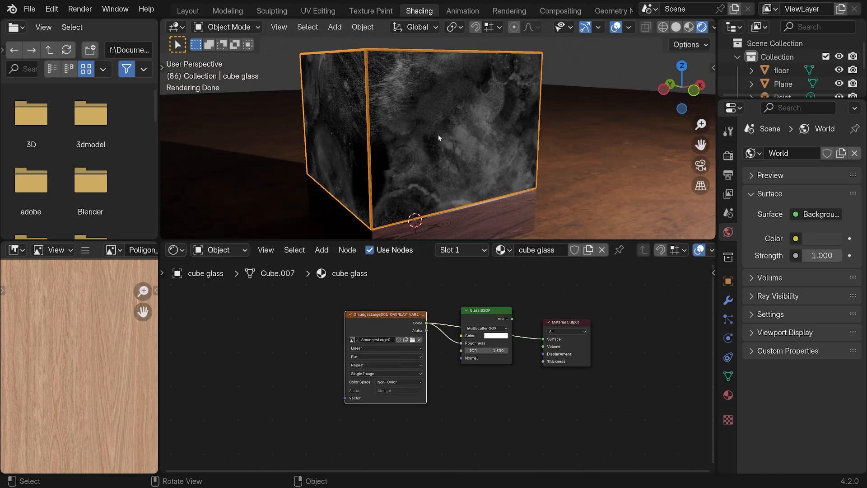
middle_drag(438, 135, 434, 140)
scroll(443, 149, up, 4)
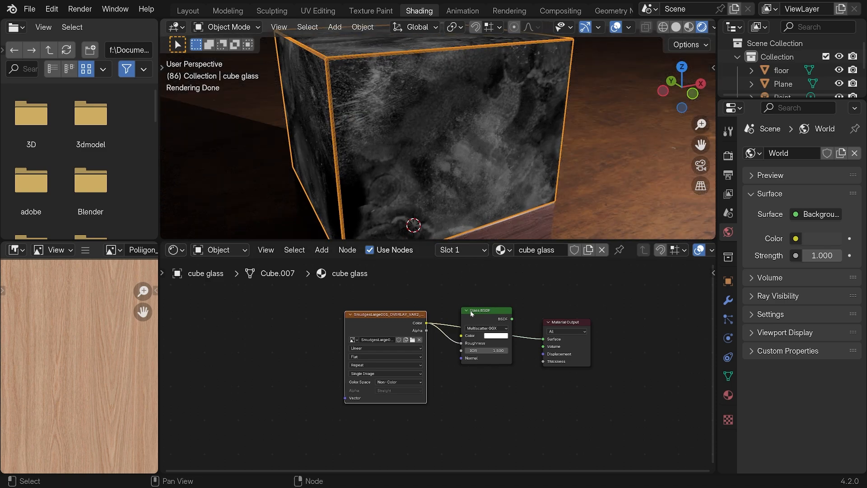
Step: Alternate the Material Output's surface between the Glass BSDF and the smudge texture to compare them, ending on the texture
drag(560, 323, 511, 319)
drag(512, 319, 580, 311)
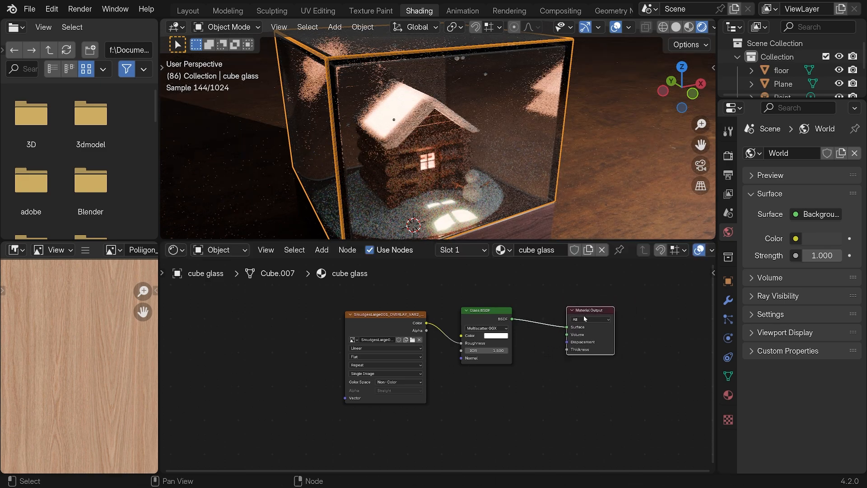
mouse_move(427, 323)
mouse_down()
mouse_move(454, 309)
mouse_move(570, 335)
mouse_move(534, 315)
mouse_move(562, 322)
mouse_up()
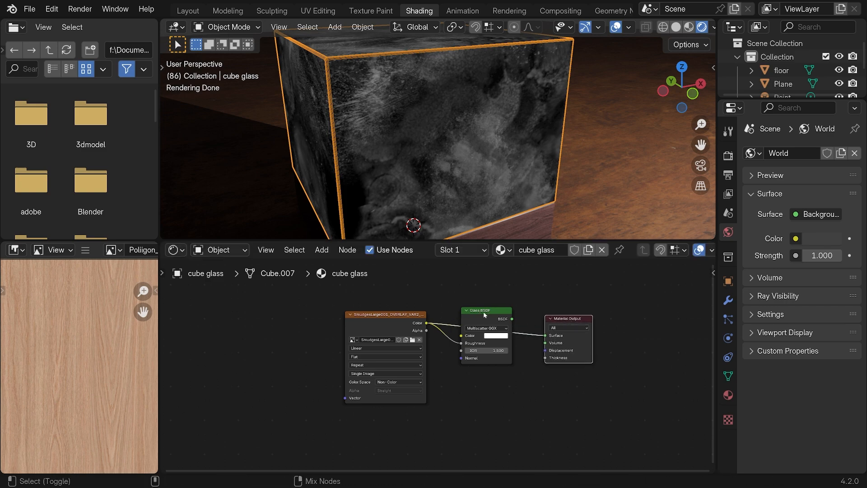
ctrl+shift+click(480, 311)
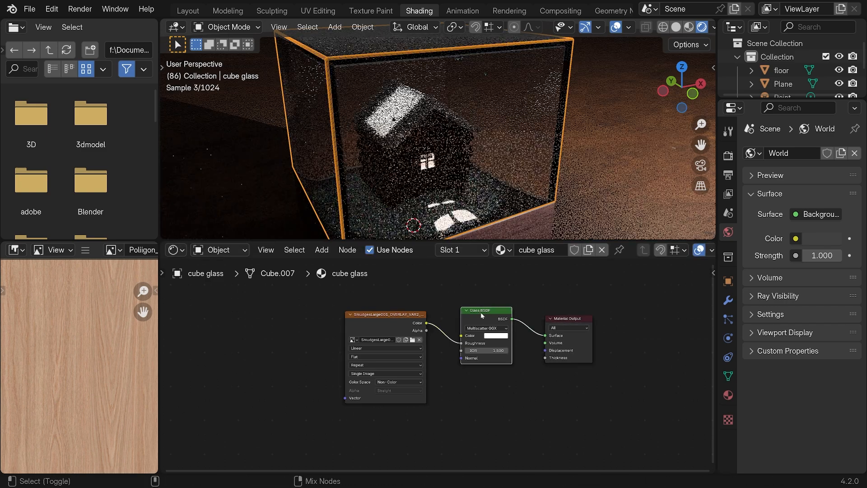
ctrl+shift+click(379, 315)
ctrl+shift+click(477, 315)
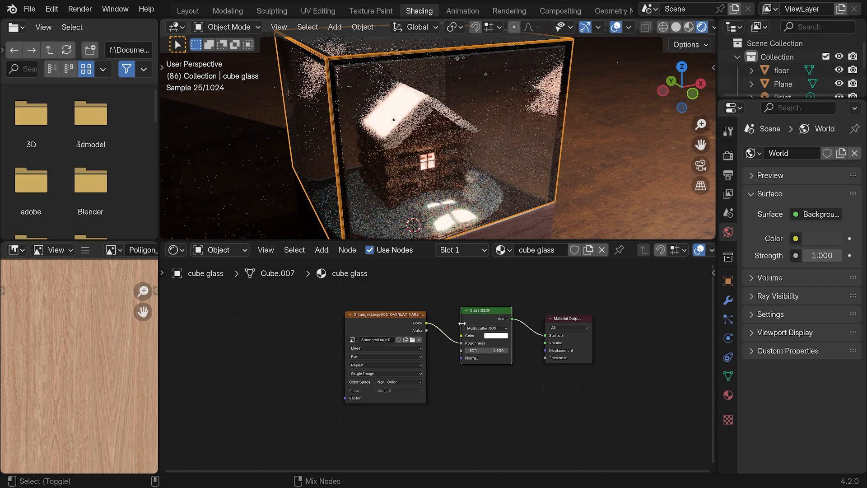
ctrl+shift+click(391, 318)
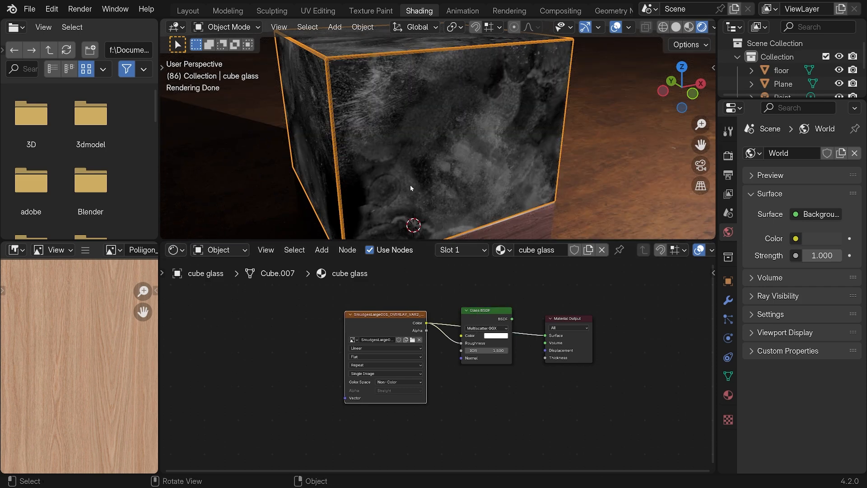
middle_drag(410, 185, 388, 184)
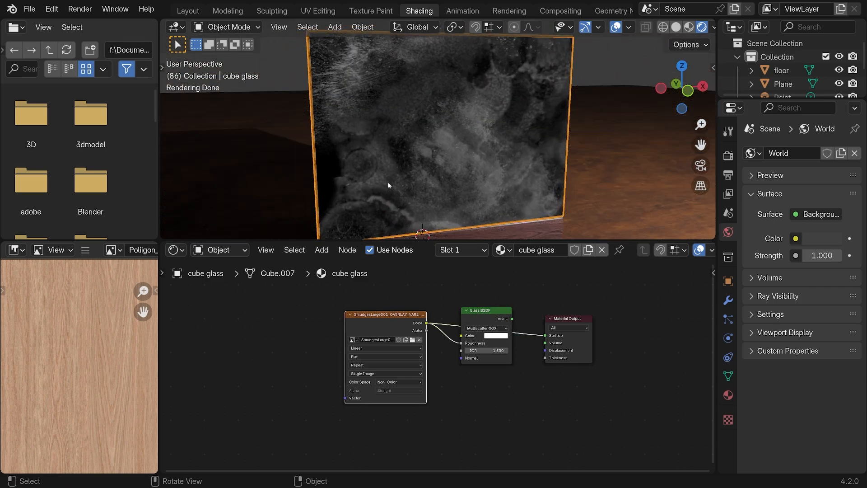
scroll(387, 188, down, 2)
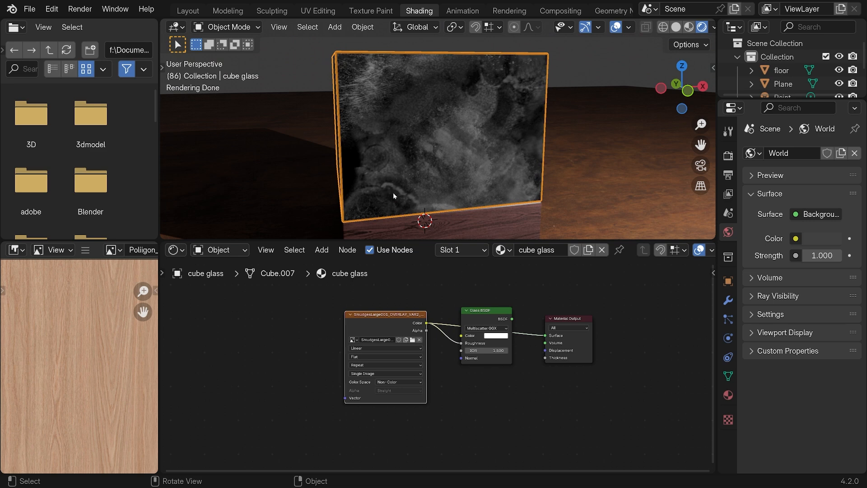
Step: Add a Mapping node before the smudge texture node
key(shift+a)
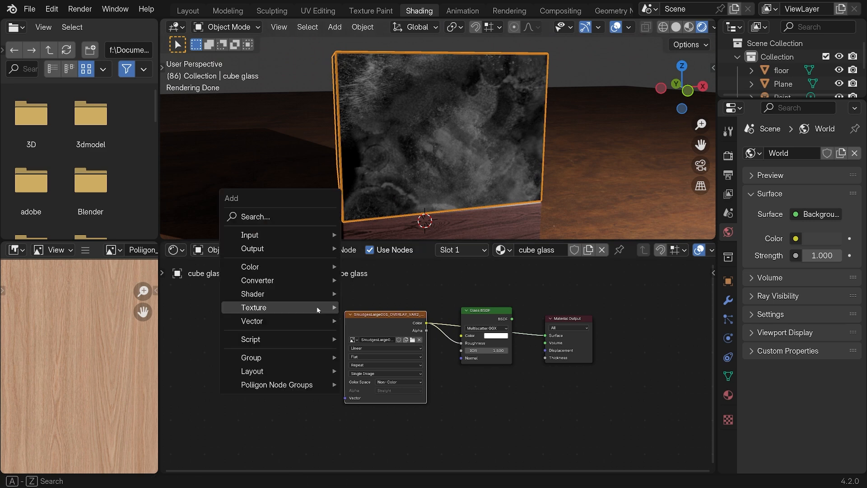
mouse_move(318, 310)
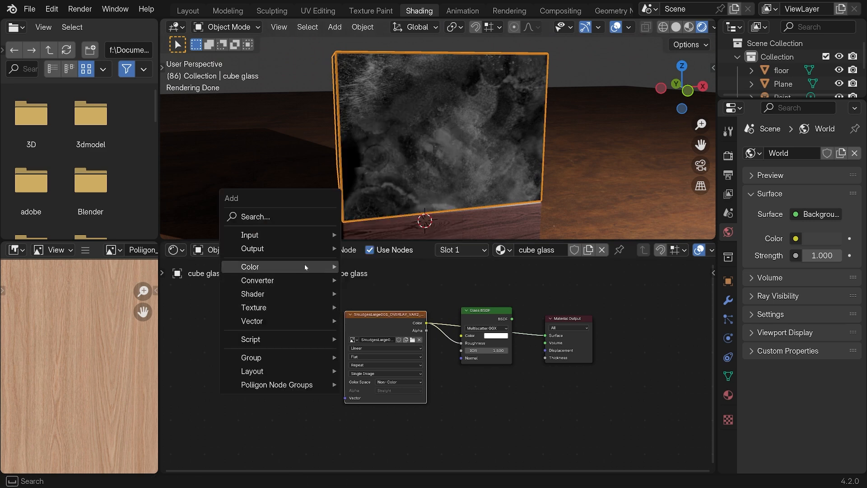
click(377, 348)
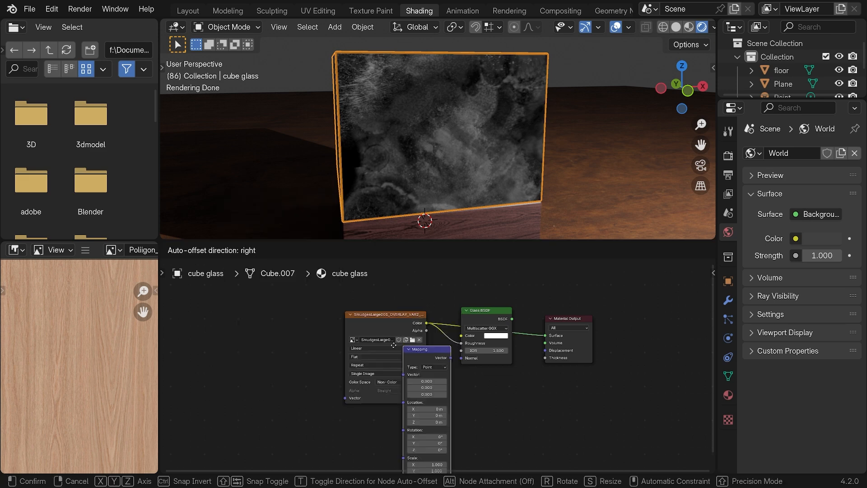
click(226, 327)
Step: Add a Texture Coordinate node and link its UV output through the Mapping node to the smudge texture's Vector input
key(shift+a)
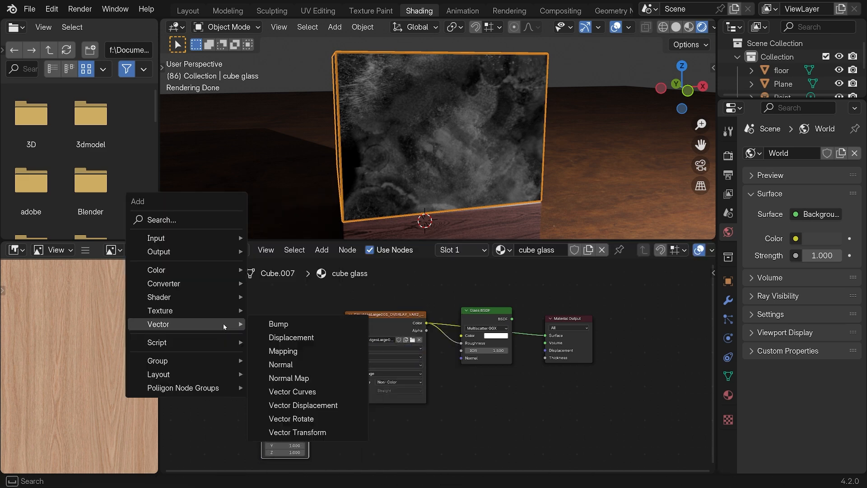
mouse_move(225, 239)
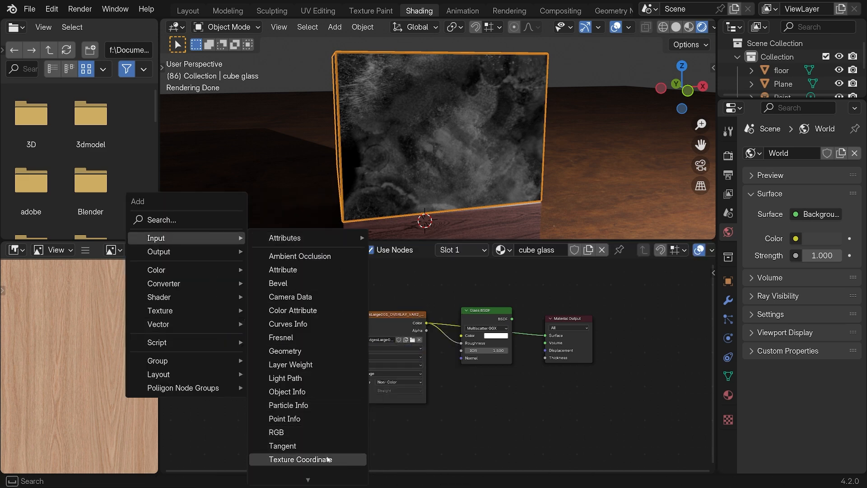
click(169, 298)
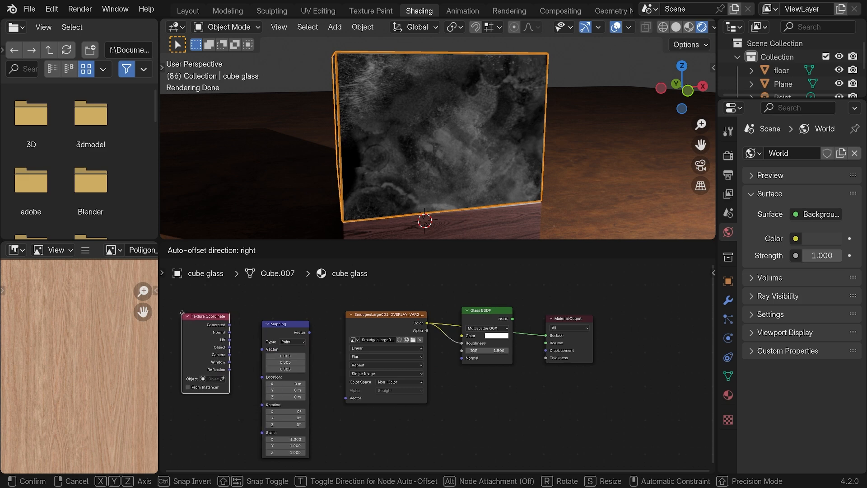
drag(229, 340, 268, 349)
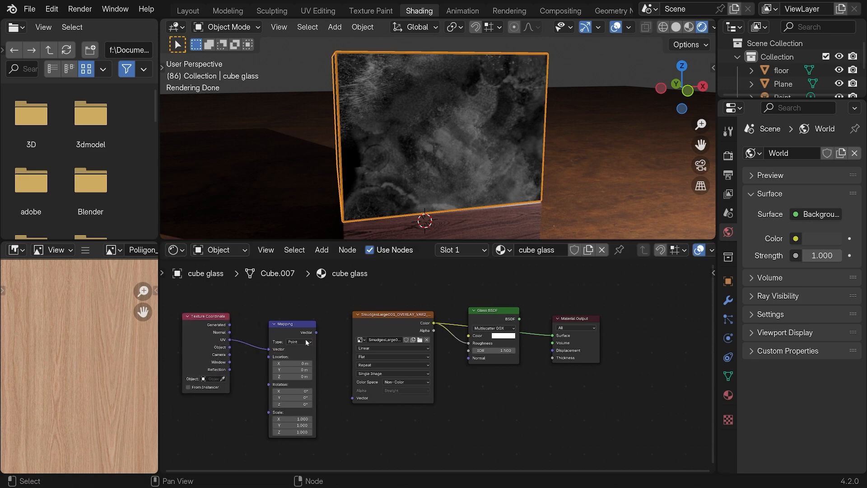
drag(316, 332, 352, 399)
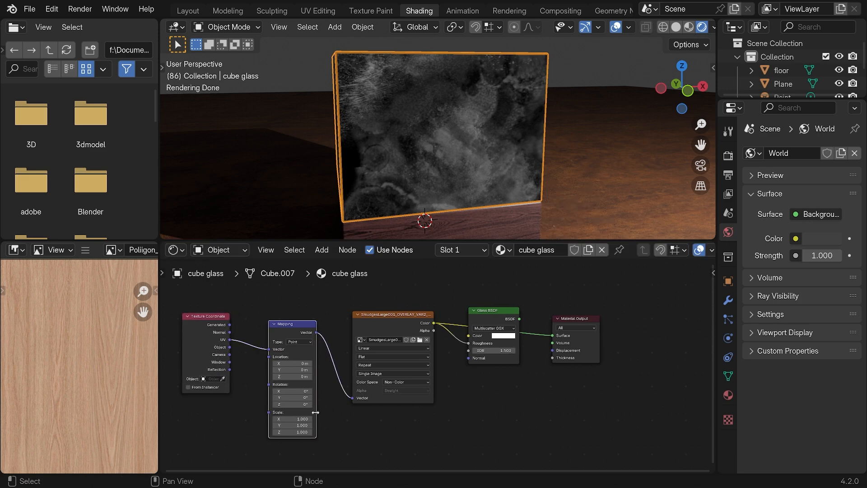
Step: Try a Mapping scale of 0.5 on X, Y and Z for the smudge texture
drag(291, 419, 292, 432)
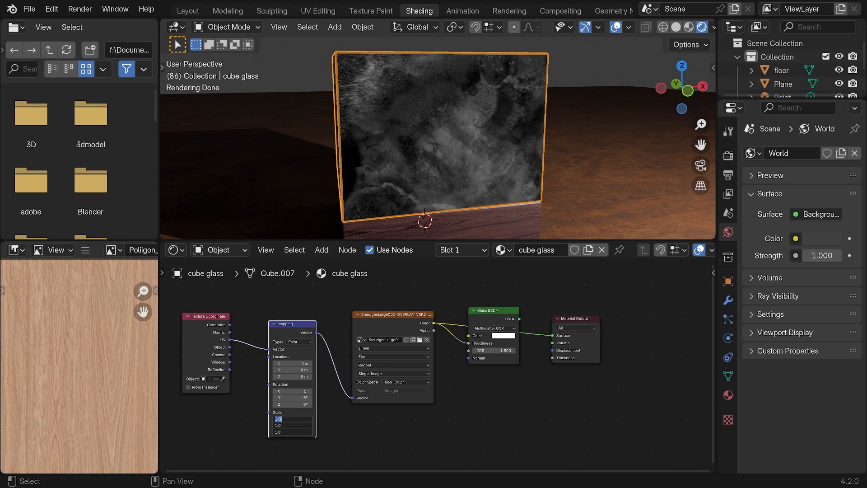
click(338, 430)
drag(302, 418, 302, 431)
text(0.5)
key(Return)
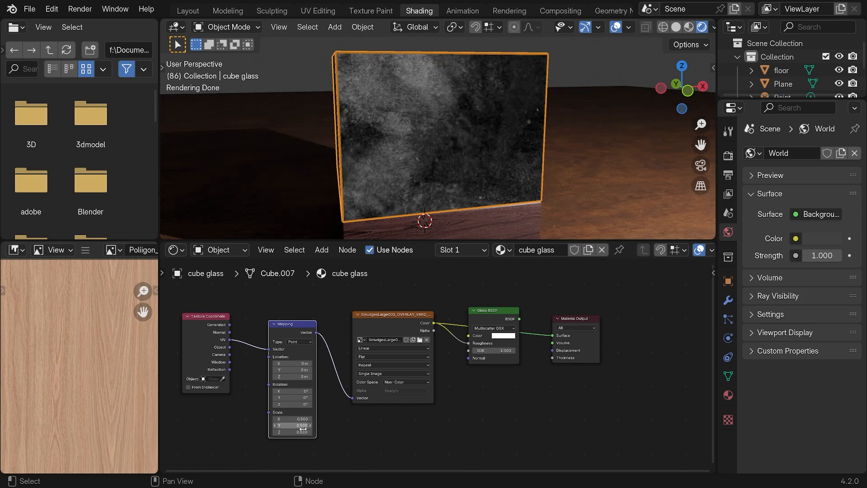
Step: Set the Mapping node's scale to 2 on X, Y and Z
drag(293, 419, 292, 432)
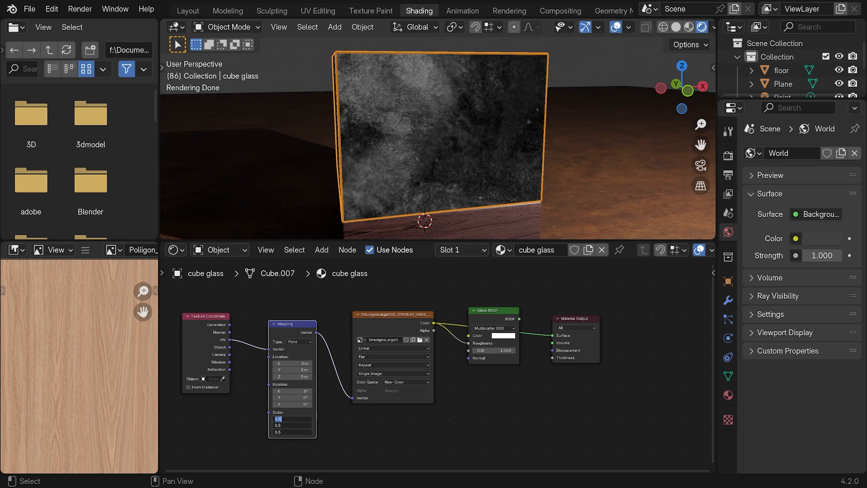
text(2)
key(Return)
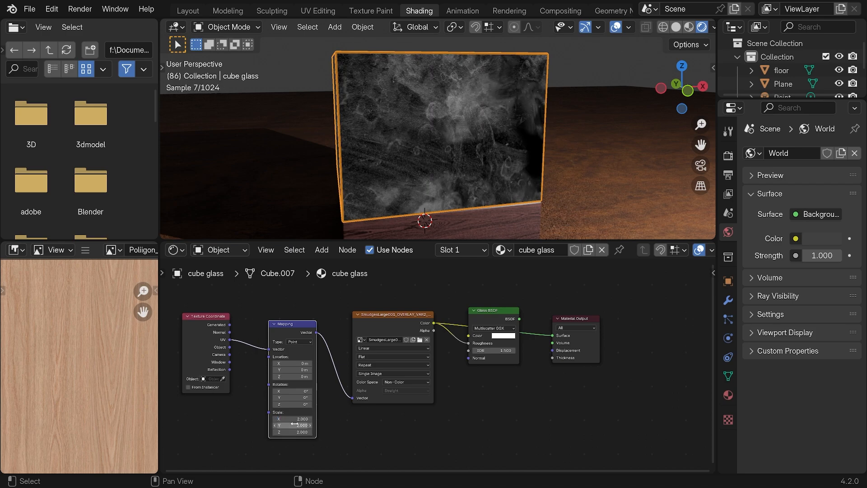
Step: Restore the Glass BSDF to the Material Output and shift both nodes away from the smudge texture to make room
mouse_move(427, 118)
middle_down()
mouse_move(475, 149)
mouse_move(511, 111)
mouse_move(542, 97)
mouse_move(440, 128)
middle_up()
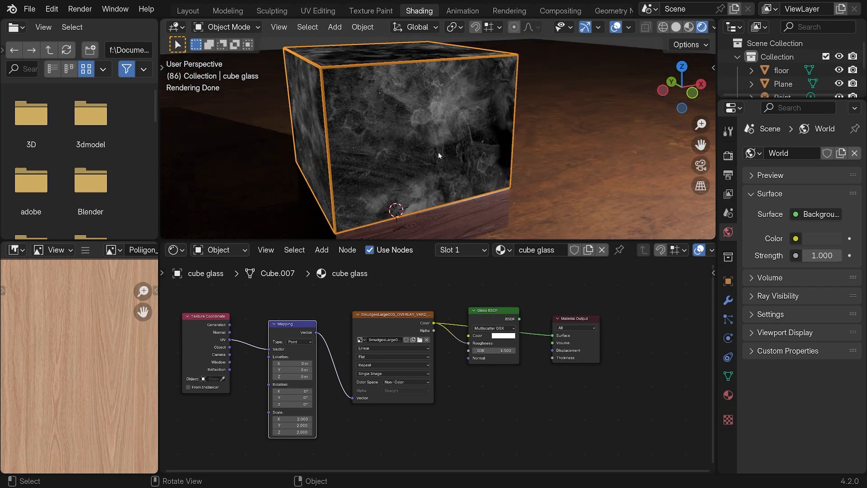
ctrl+shift+click(495, 317)
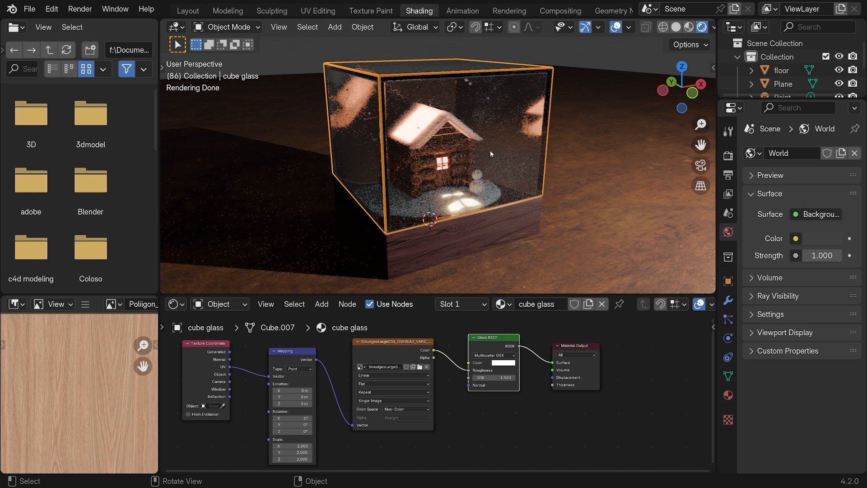
drag(617, 405, 544, 340)
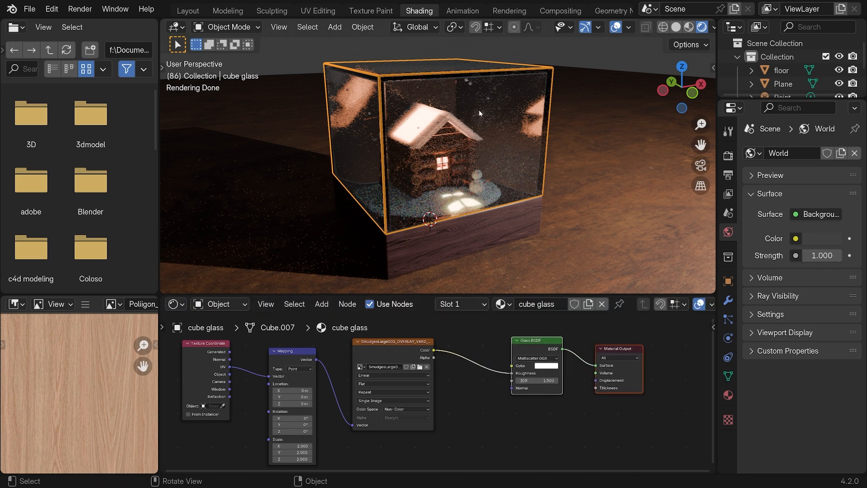
Step: Preview the smudge texture on the cube and insert a Map Range node between its Color output and the Material Output
ctrl+shift+click(408, 345)
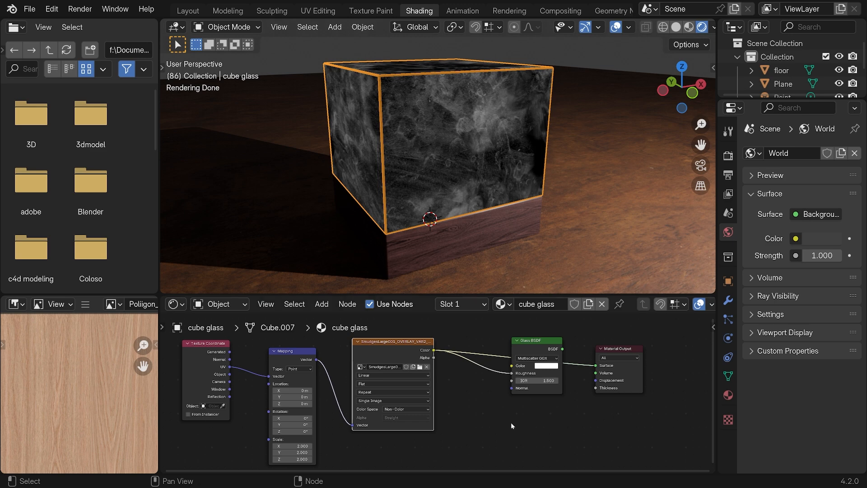
key(shift)
key(shift+a)
mouse_move(453, 371)
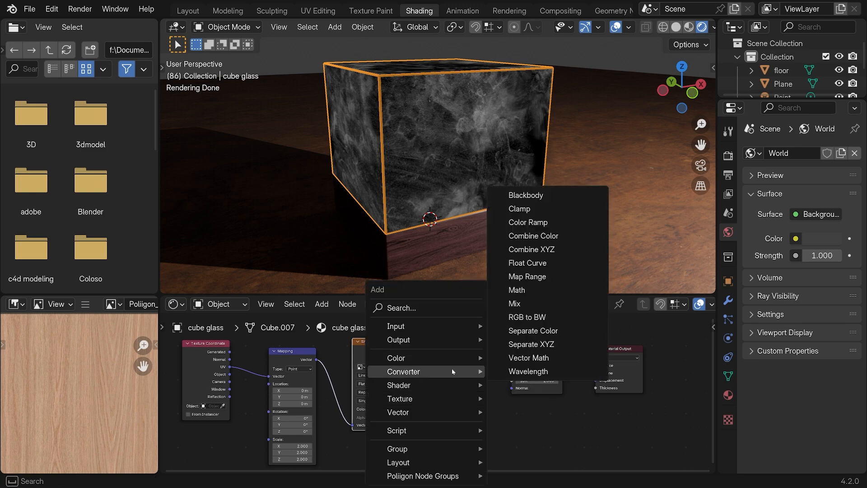
click(548, 276)
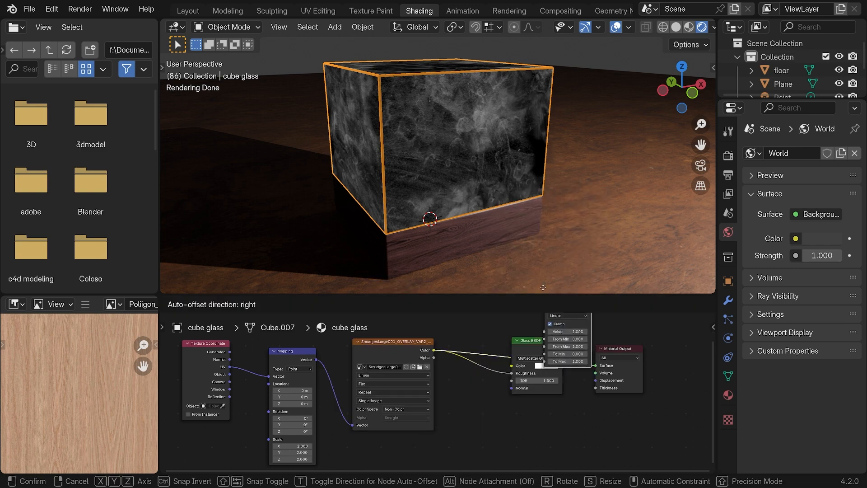
click(474, 350)
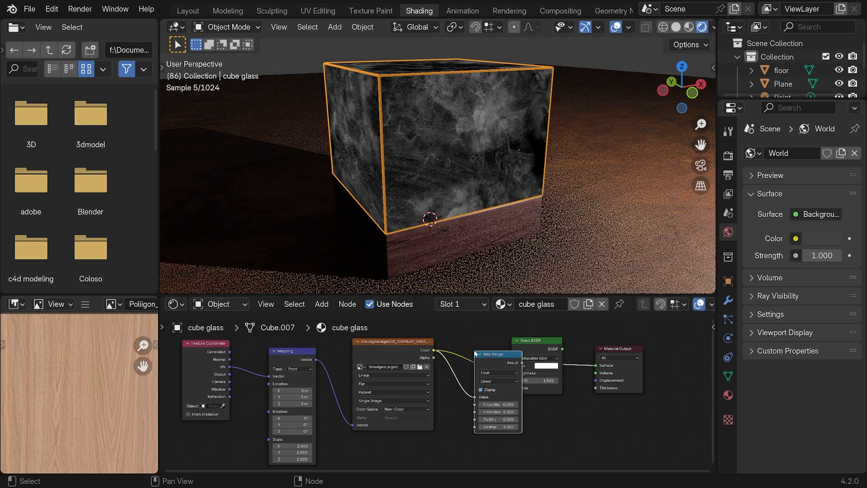
drag(486, 360, 463, 397)
shift+middle_drag(486, 405, 443, 382)
scroll(443, 411, up, 5)
mouse_move(443, 411)
shift+middle_down()
mouse_move(454, 369)
mouse_move(455, 404)
shift+middle_up()
drag(451, 345, 452, 330)
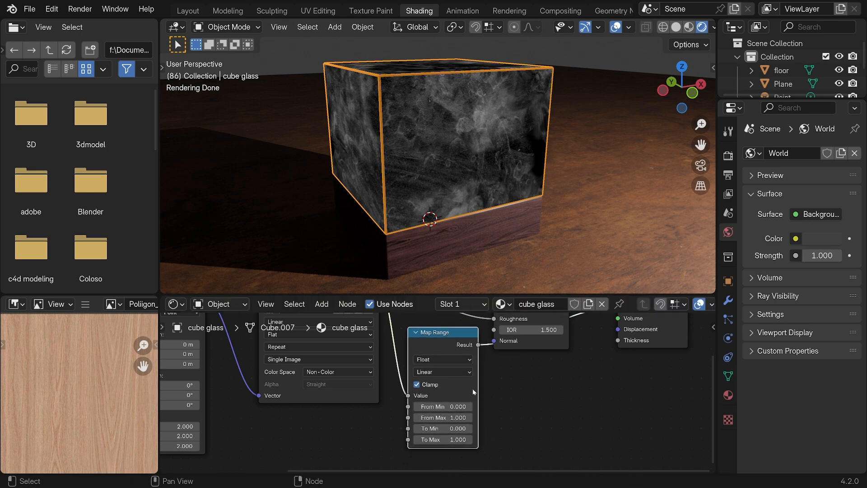
Step: Set the Map Range node's From Min to -0.04 and From Max to 3.4
middle_drag(484, 393, 472, 382)
scroll(468, 391, up, 1)
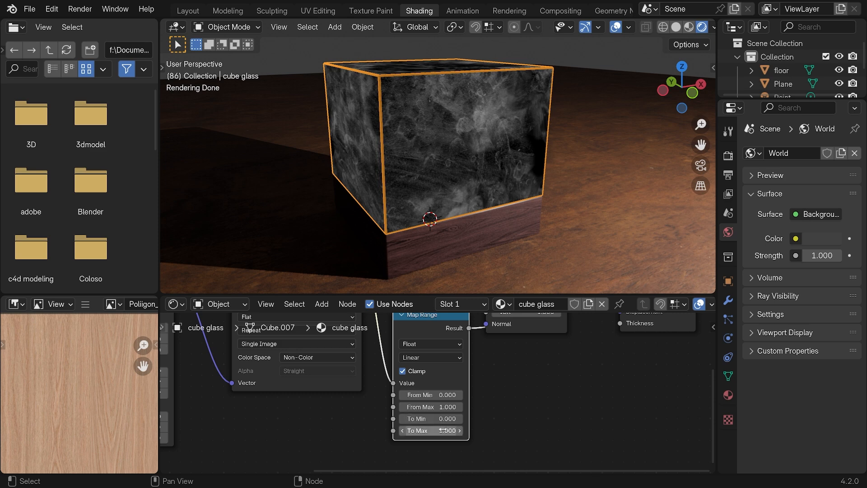
click(447, 395)
text(-0.04)
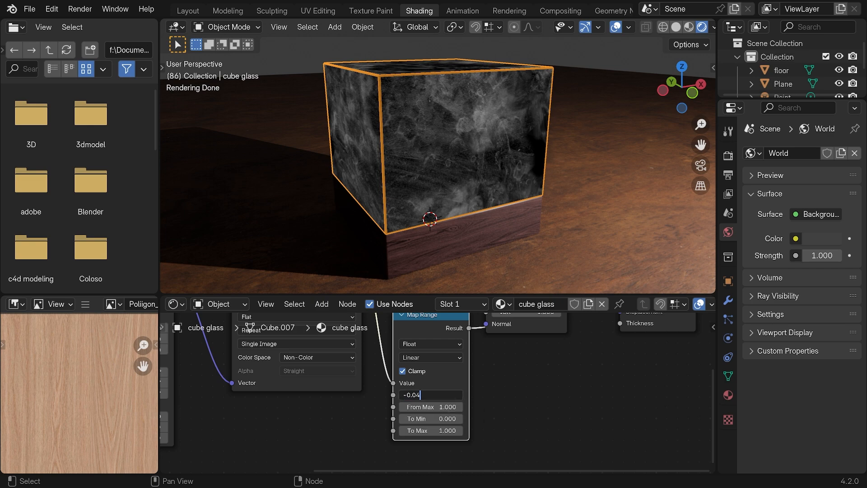
key(Tab)
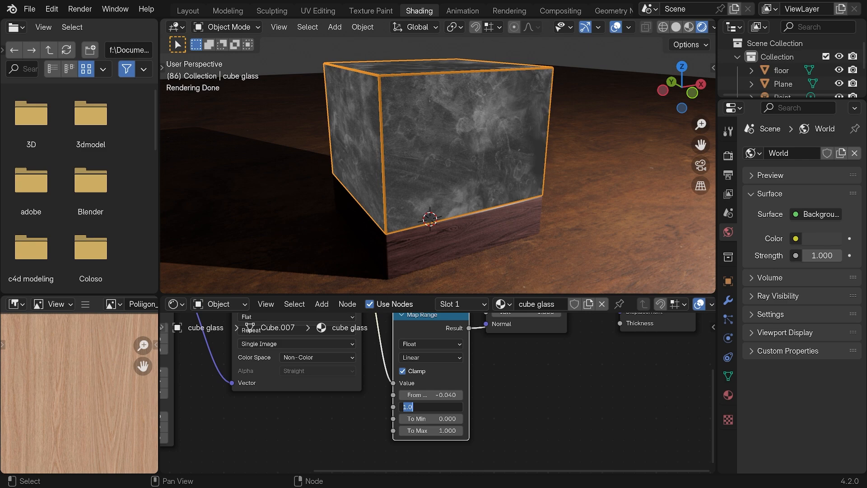
text(3.4)
key(Return)
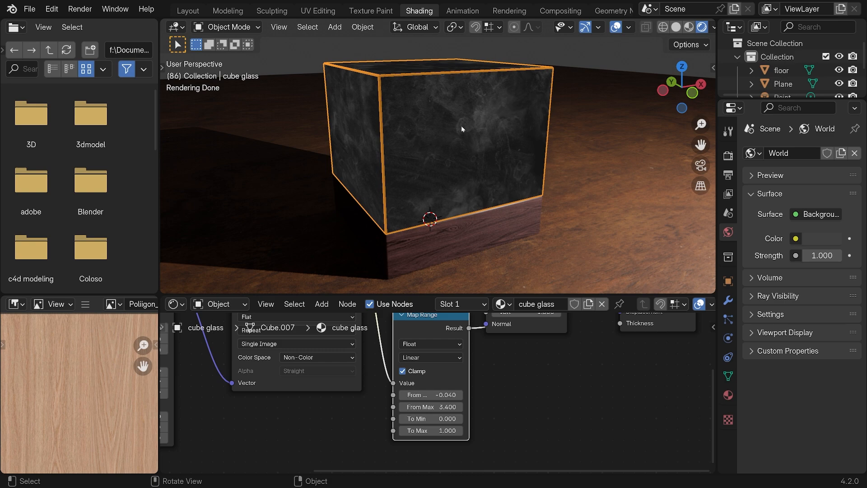
Step: Connect the Glass BSDF back to the Material Output so the cube renders as glass again
middle_drag(511, 359, 486, 411)
scroll(423, 425, down, 3)
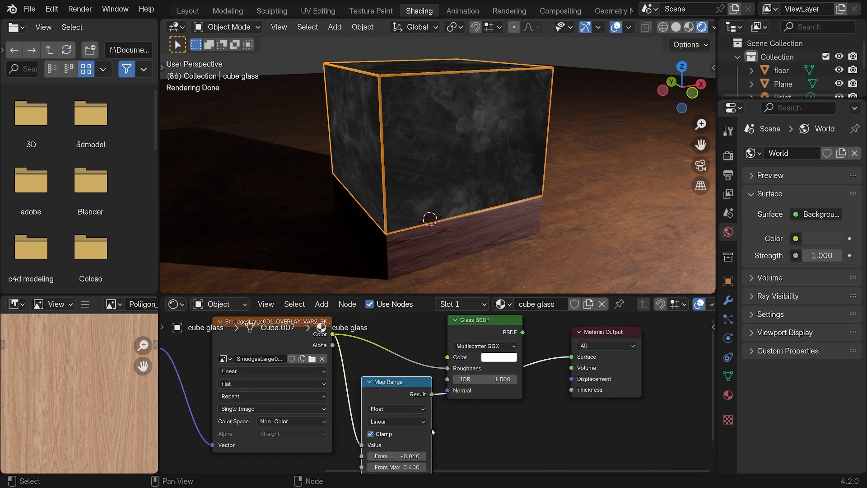
scroll(424, 425, down, 2)
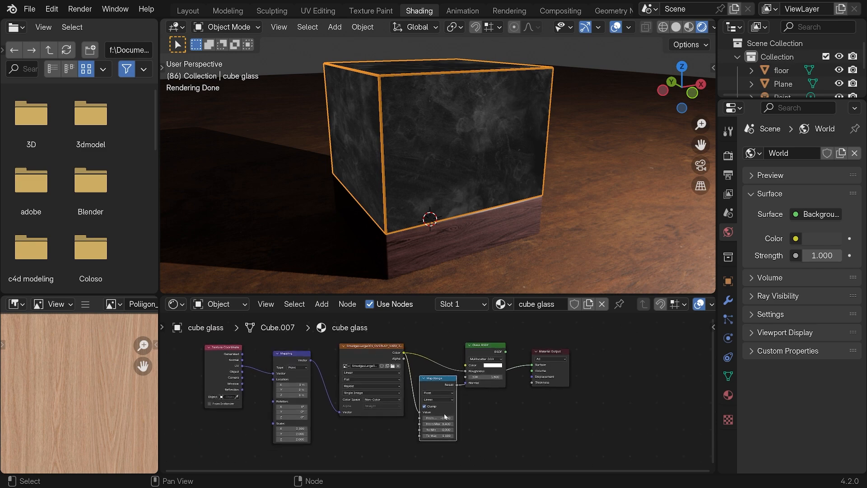
scroll(403, 447, down, 2)
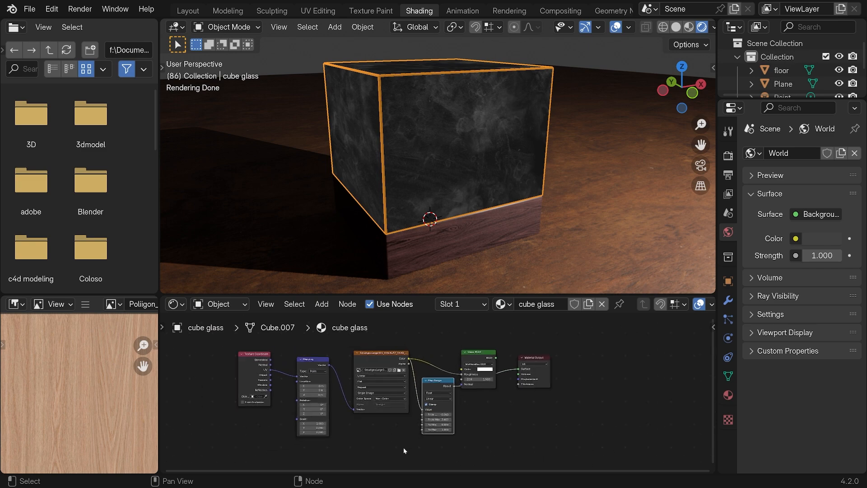
drag(470, 362, 535, 364)
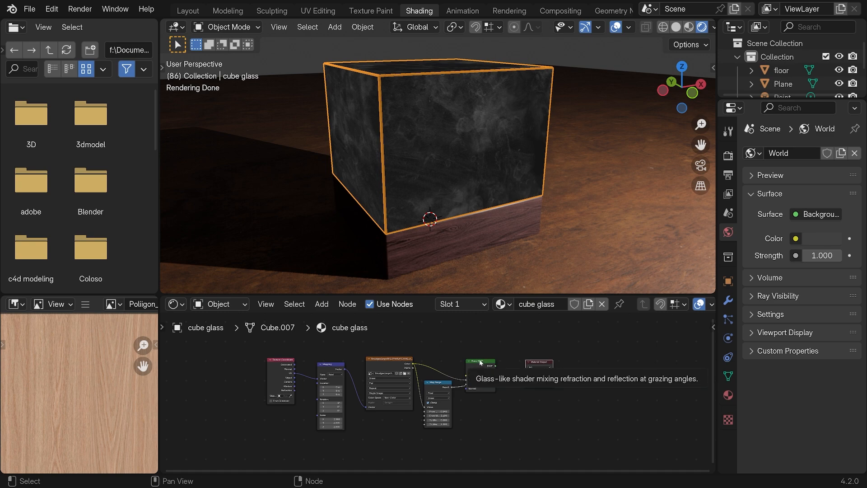
ctrl+shift+click(482, 361)
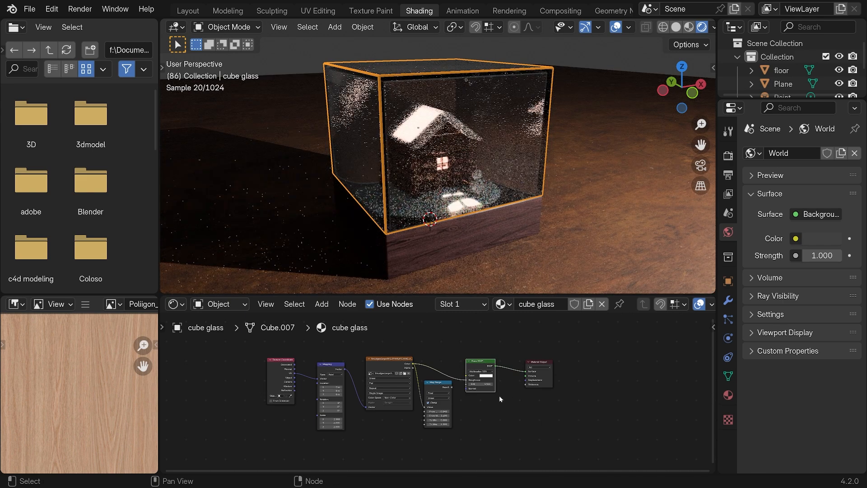
Step: Inspect the rendered glass cube from several angles and save the snowcube.blend file
scroll(450, 182, up, 2)
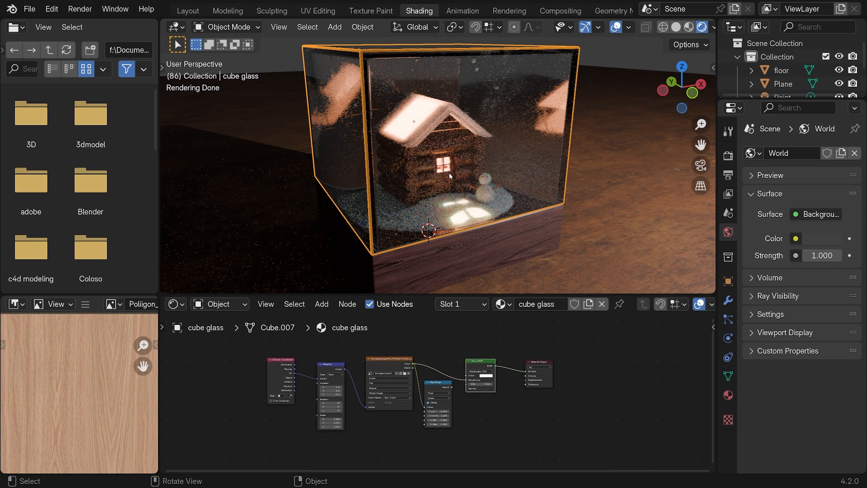
middle_drag(449, 160, 423, 174)
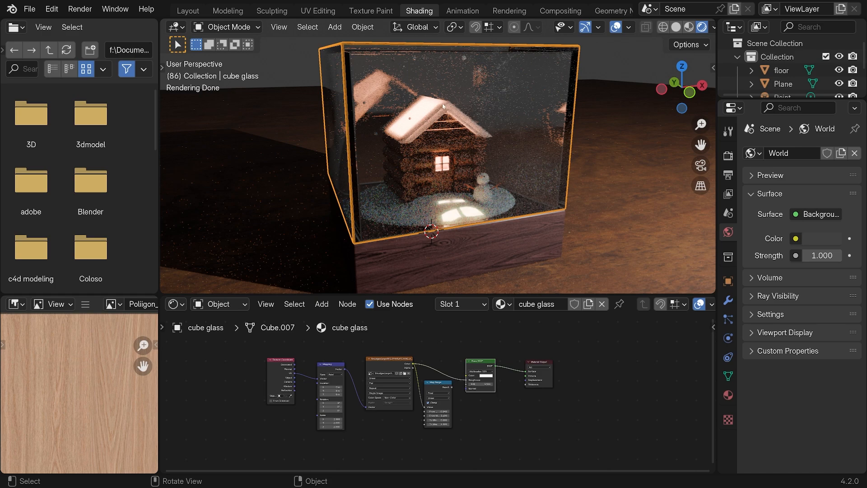
middle_drag(436, 134, 363, 137)
scroll(460, 137, down, 2)
scroll(452, 146, up, 2)
key(ctrl+s)
scroll(363, 138, up, 4)
scroll(418, 154, down, 5)
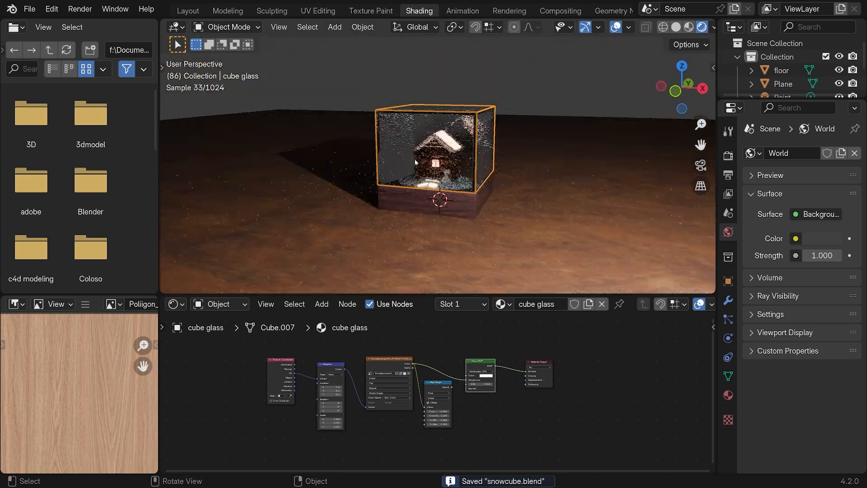
middle_drag(415, 163, 446, 172)
scroll(445, 165, up, 1)
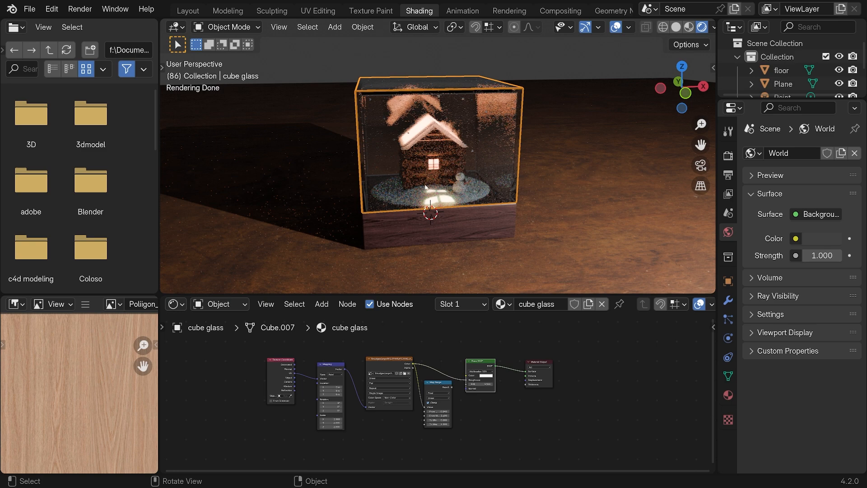
middle_drag(444, 171, 461, 173)
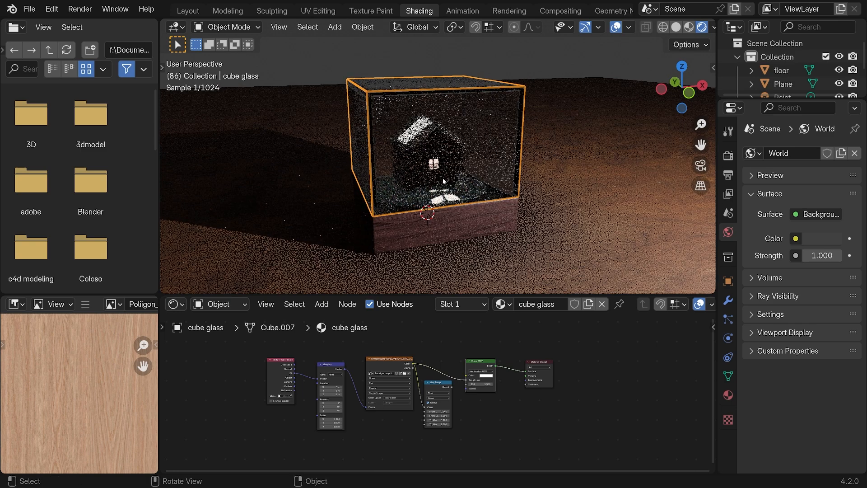
Step: Switch to the Layout workspace and display the scene in Material Preview shading
click(188, 11)
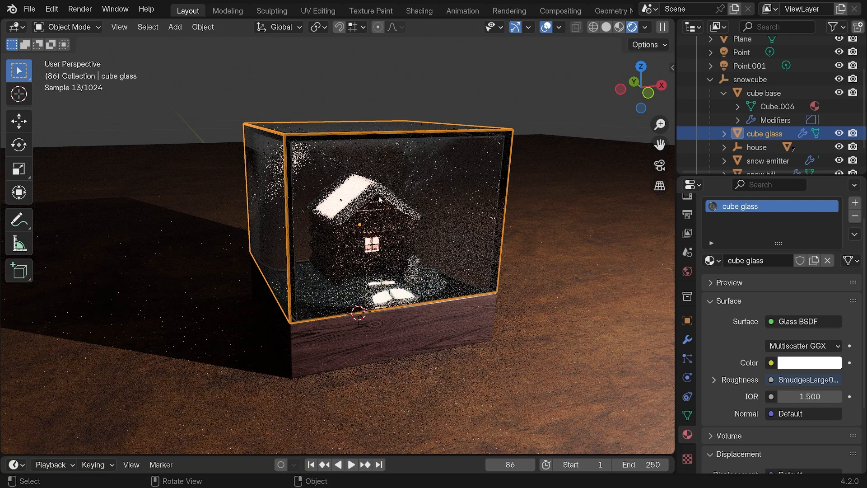
click(624, 28)
scroll(574, 197, up, 2)
scroll(489, 252, down, 5)
scroll(468, 249, up, 6)
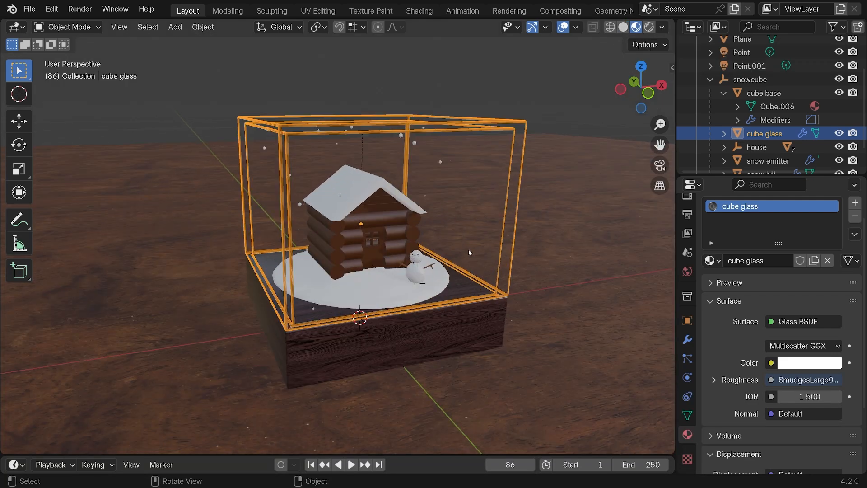
middle_drag(444, 254, 468, 243)
Step: Assign the existing floor material to the log cabin's side walls (house wall2)
click(363, 242)
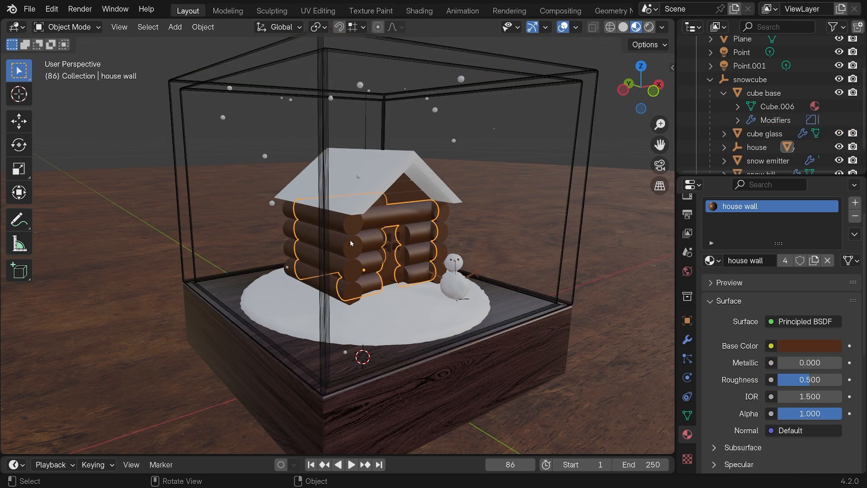
scroll(379, 259, down, 3)
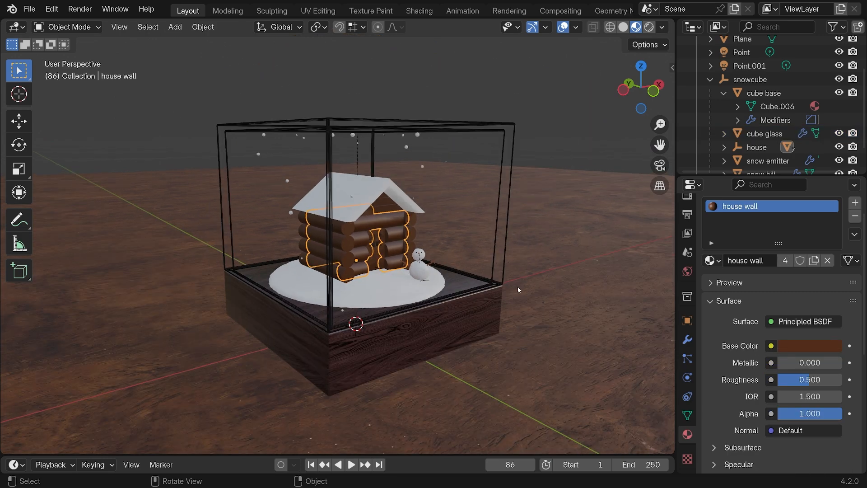
scroll(348, 243, up, 4)
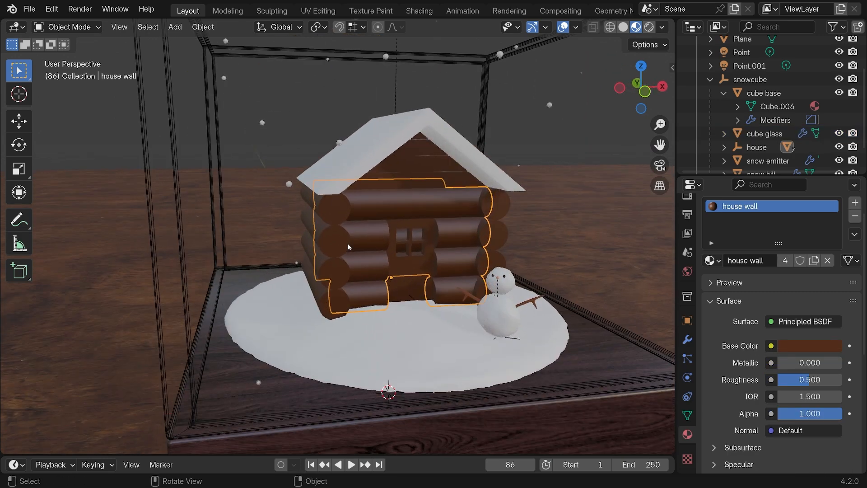
mouse_move(348, 243)
middle_down()
mouse_move(378, 216)
mouse_move(399, 214)
mouse_move(362, 245)
mouse_move(310, 245)
mouse_move(292, 294)
mouse_move(338, 234)
mouse_move(353, 232)
middle_up()
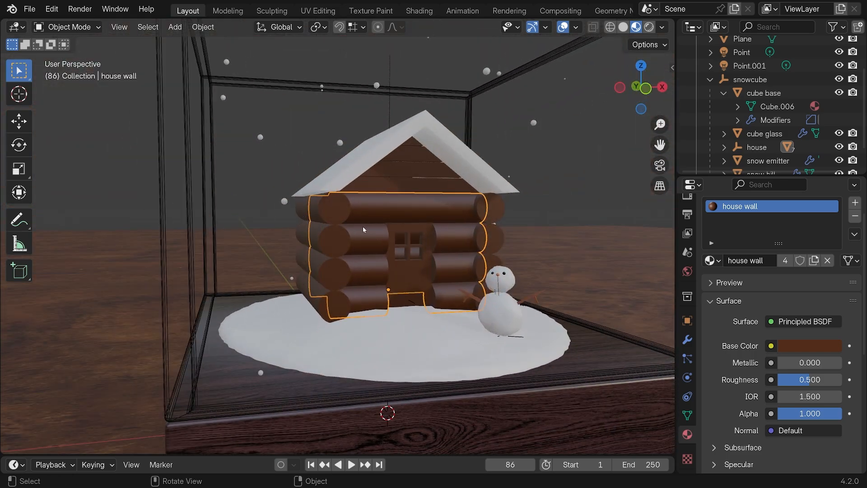
click(332, 233)
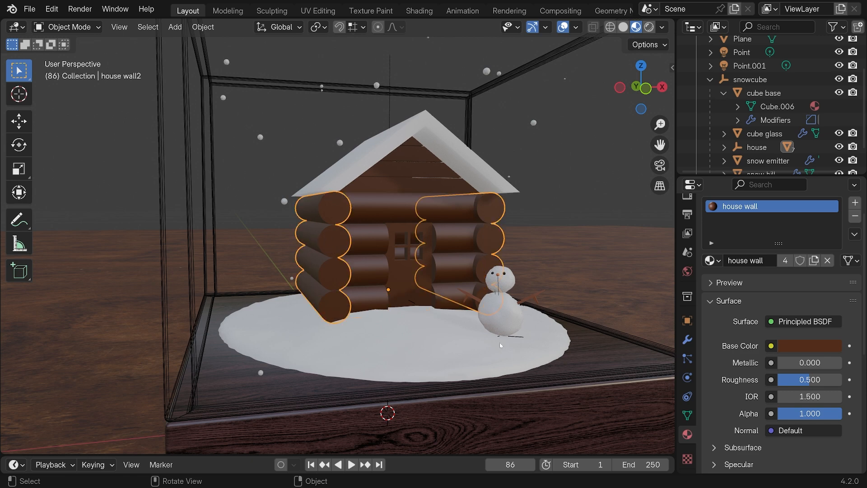
click(711, 261)
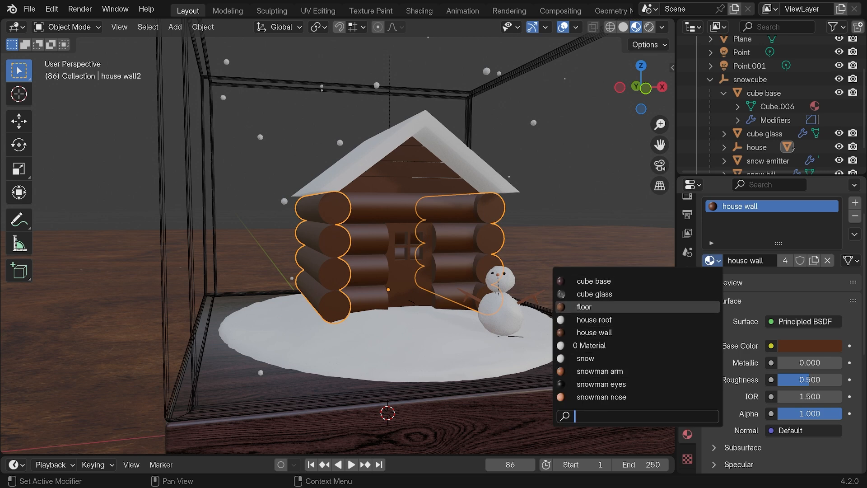
click(584, 307)
Step: Assign the existing floor material to the log cabin's front wall (house wall)
mouse_move(343, 244)
middle_down()
mouse_move(429, 234)
mouse_move(340, 235)
middle_up()
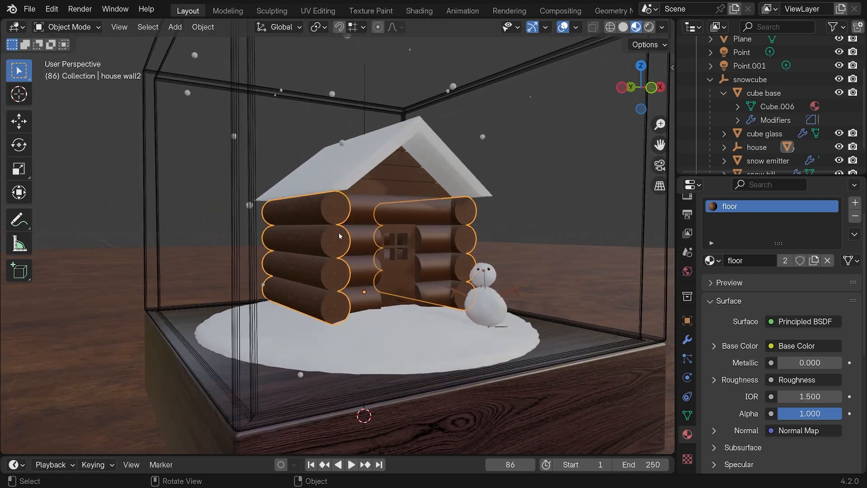
click(363, 241)
click(710, 260)
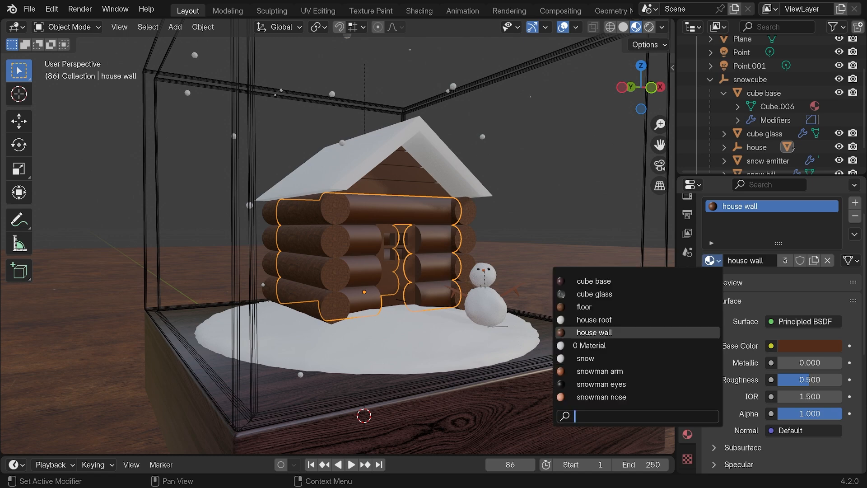
click(584, 307)
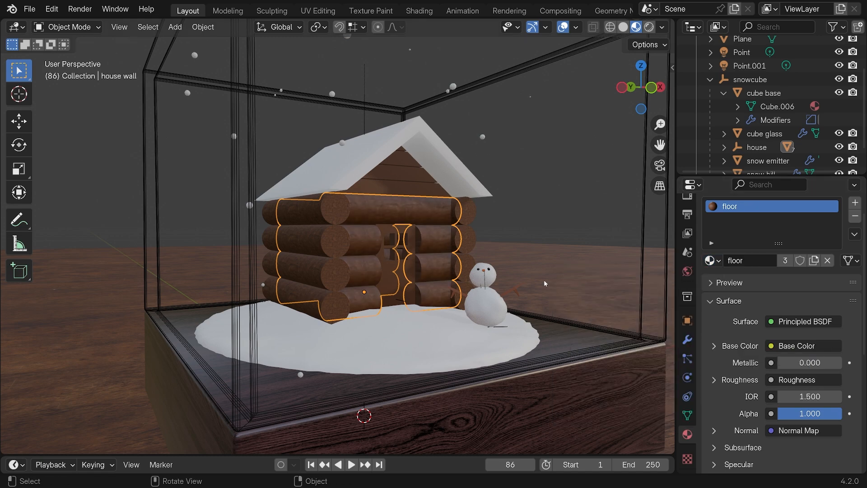
Step: Assign the existing floor material to the log cabin's gable walls under the roof (house roof wall)
middle_drag(544, 280, 431, 288)
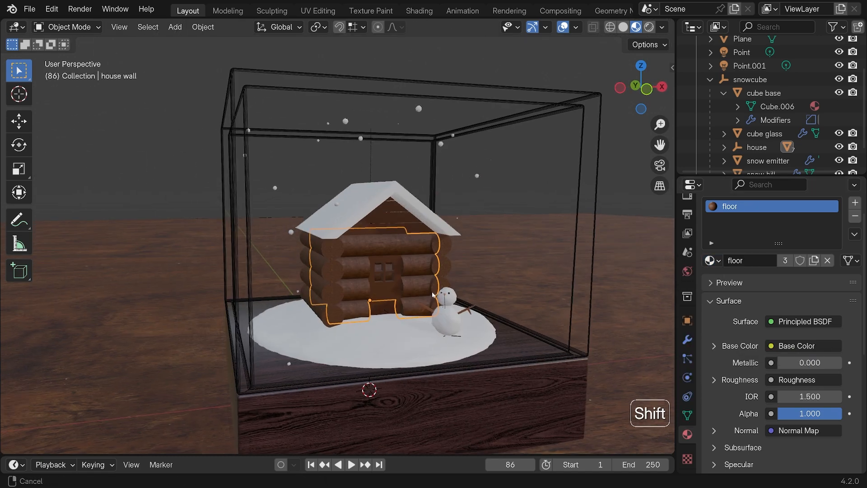
click(404, 230)
click(710, 260)
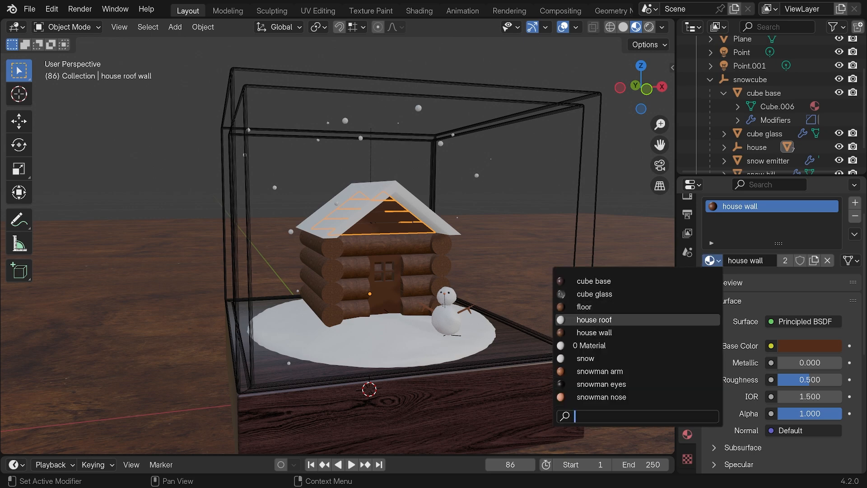
click(630, 308)
middle_drag(472, 292, 464, 291)
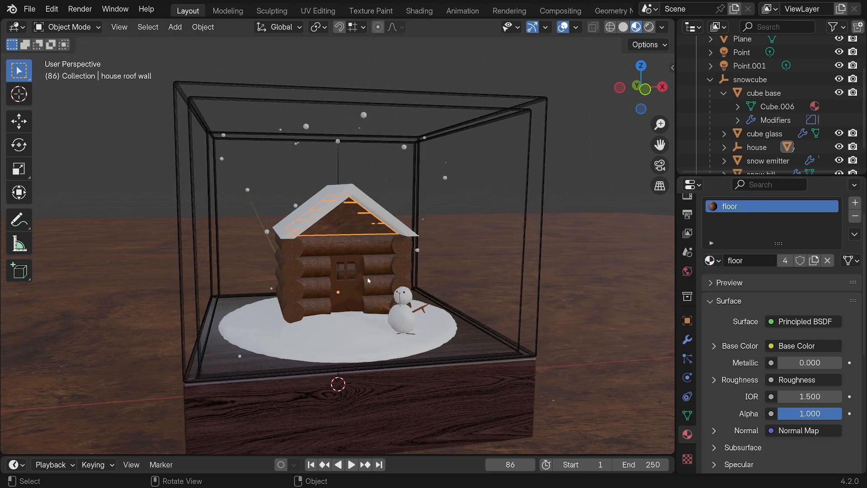
Step: Select the floor, save the file, and inspect the snow cube scene in Rendered shading
scroll(361, 278, up, 2)
scroll(360, 278, down, 2)
click(510, 316)
scroll(509, 316, down, 5)
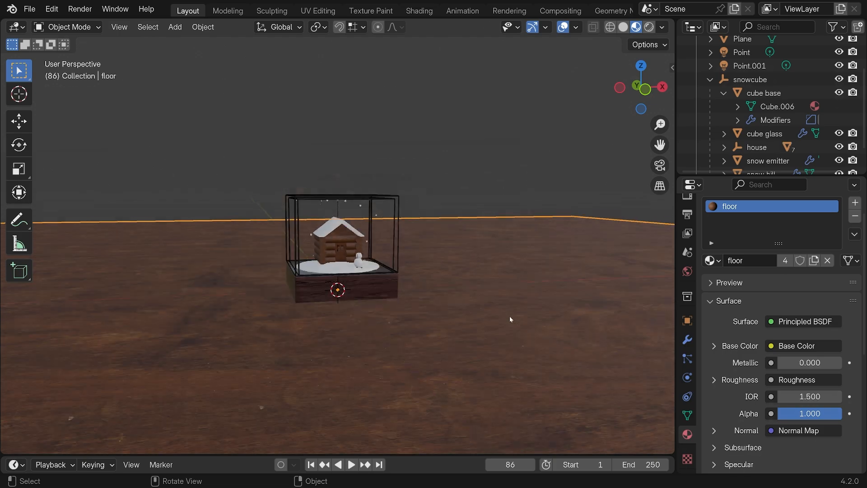
key(ctrl+s)
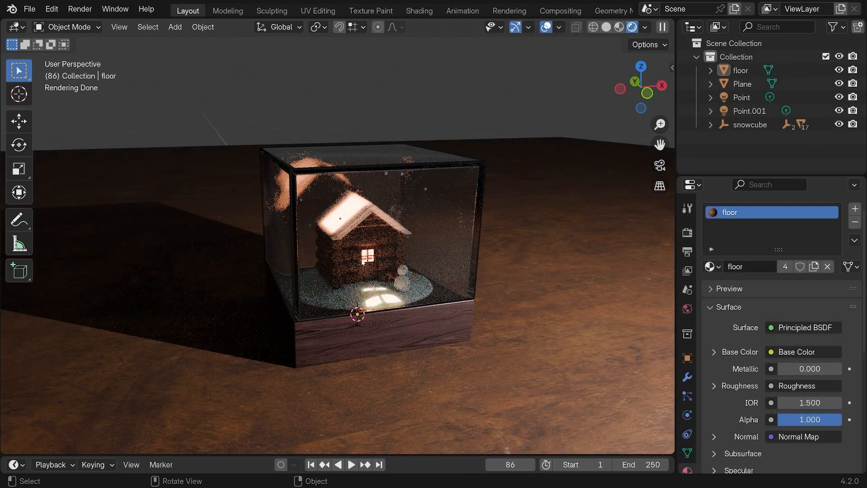
middle_drag(363, 263, 353, 264)
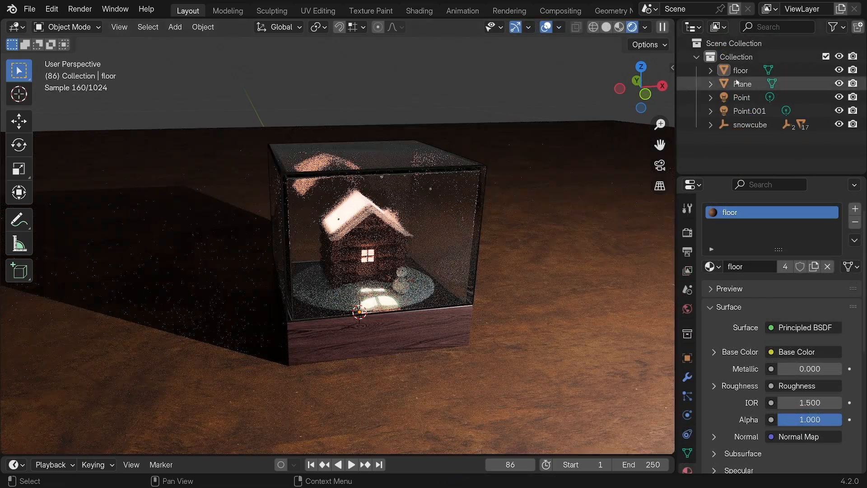
Step: Parent the Plane object inside the cabin to the house object in the snowcube hierarchy, then collapse that hierarchy
click(746, 84)
click(752, 112)
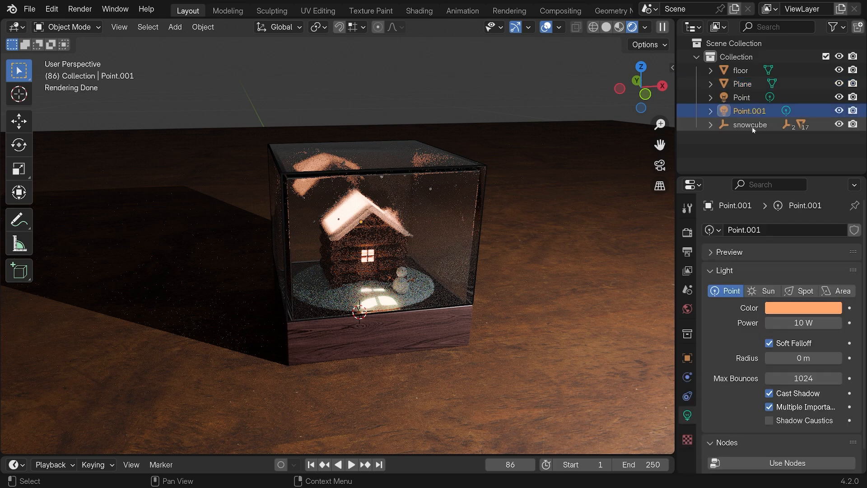
click(751, 124)
click(741, 84)
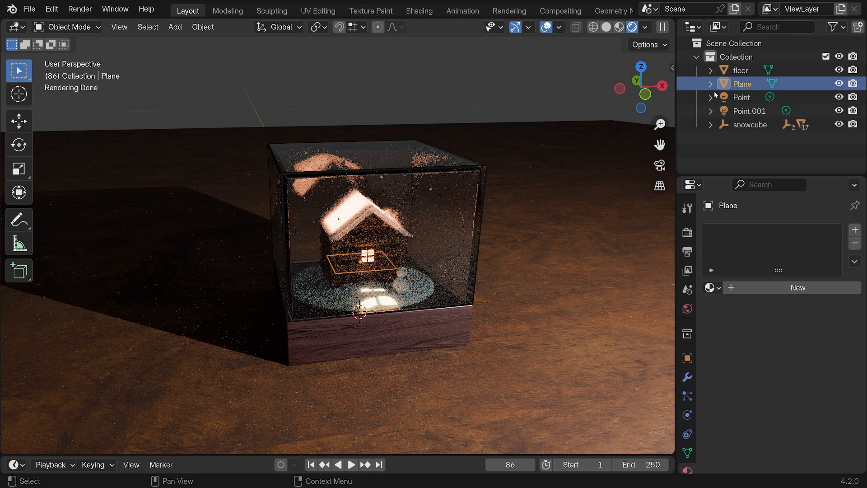
click(710, 124)
scroll(740, 133, down, 2)
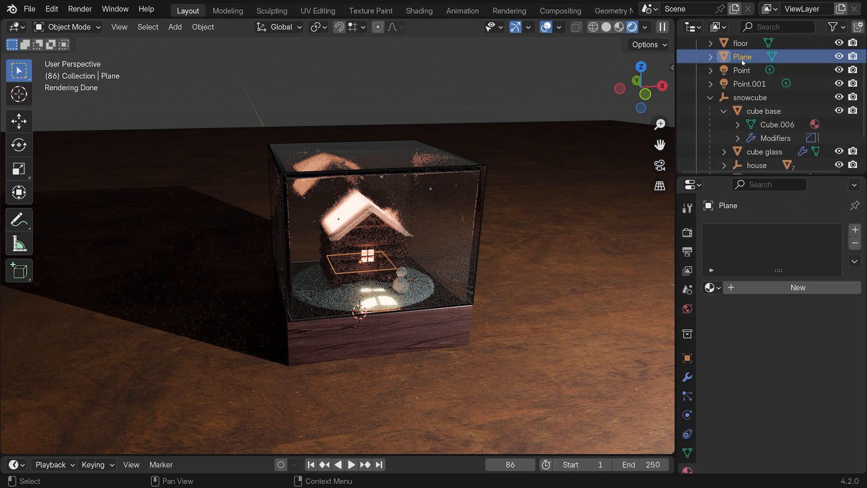
drag(745, 58, 771, 120)
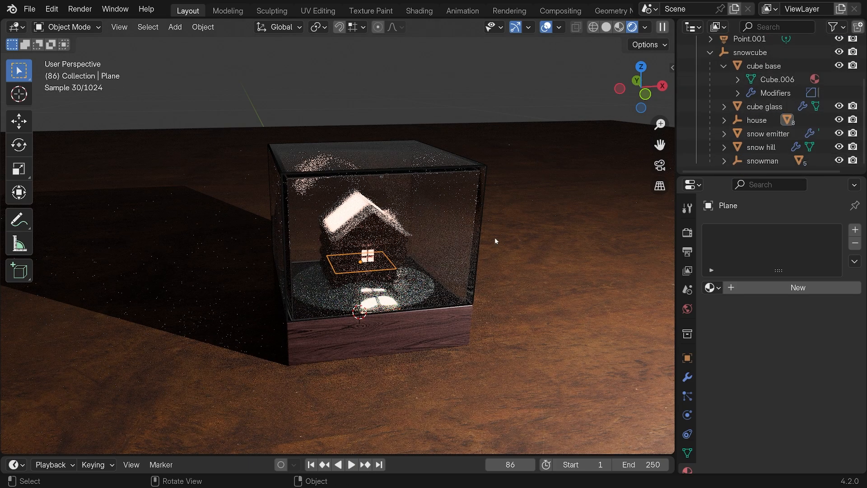
scroll(713, 90, up, 3)
click(712, 83)
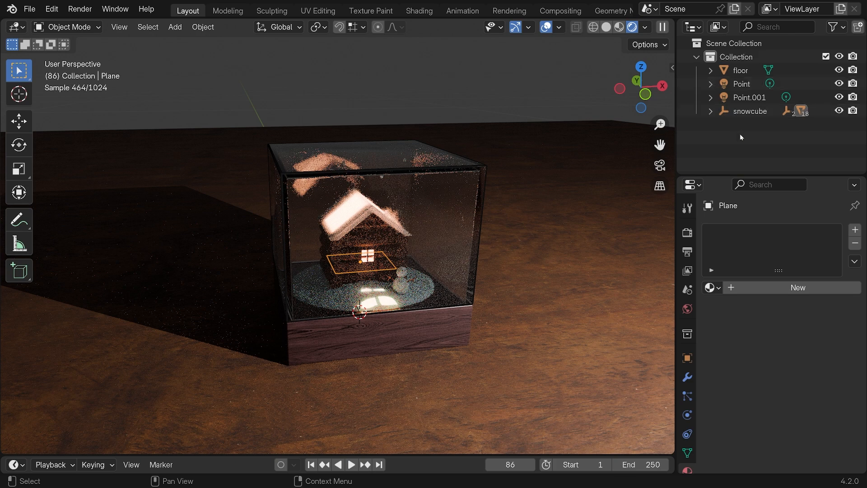